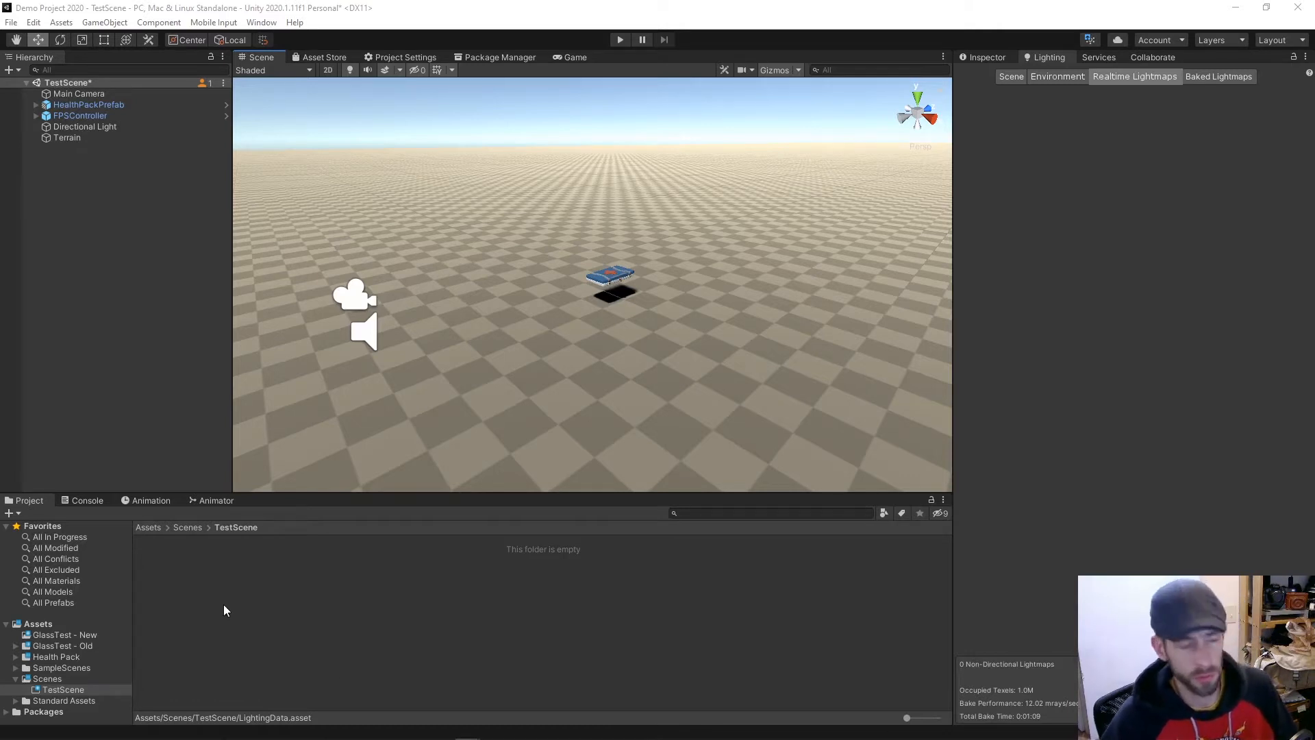
Step: Open the Glass model from the GlassTest - New folder in Blender
click(68, 636)
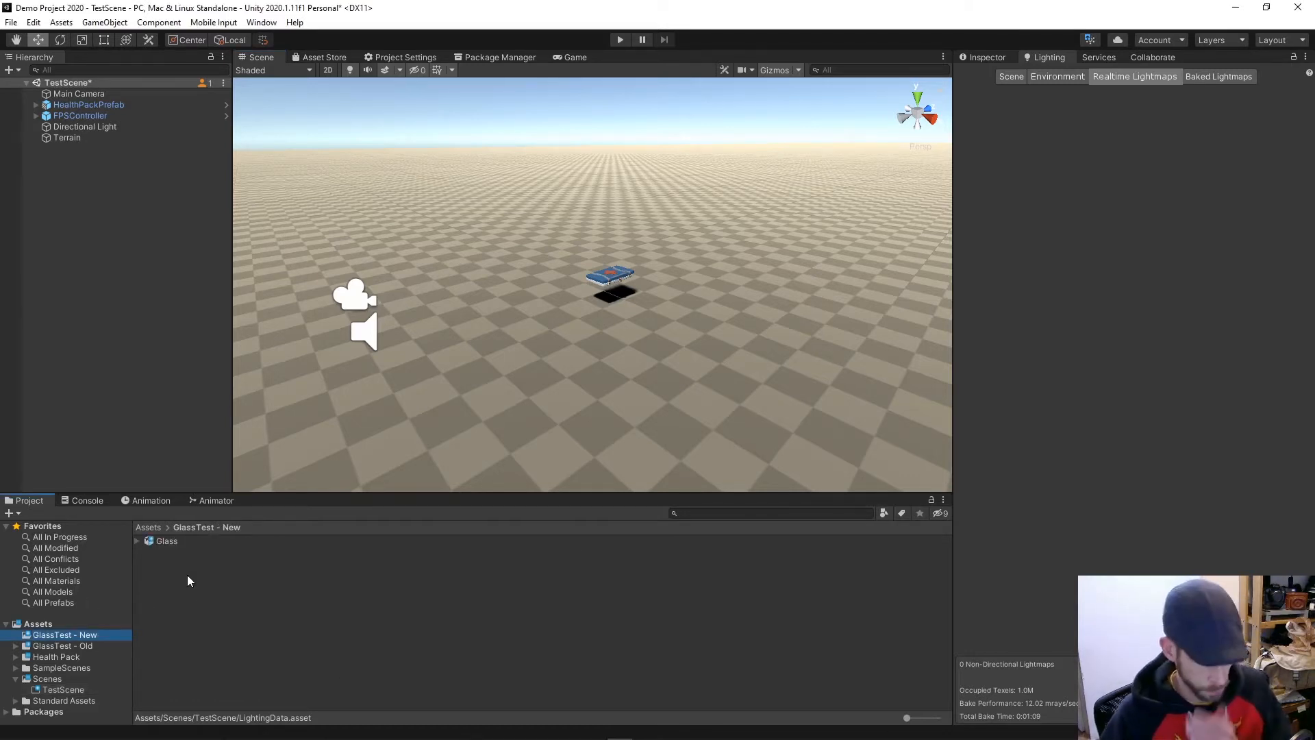
double_click(159, 541)
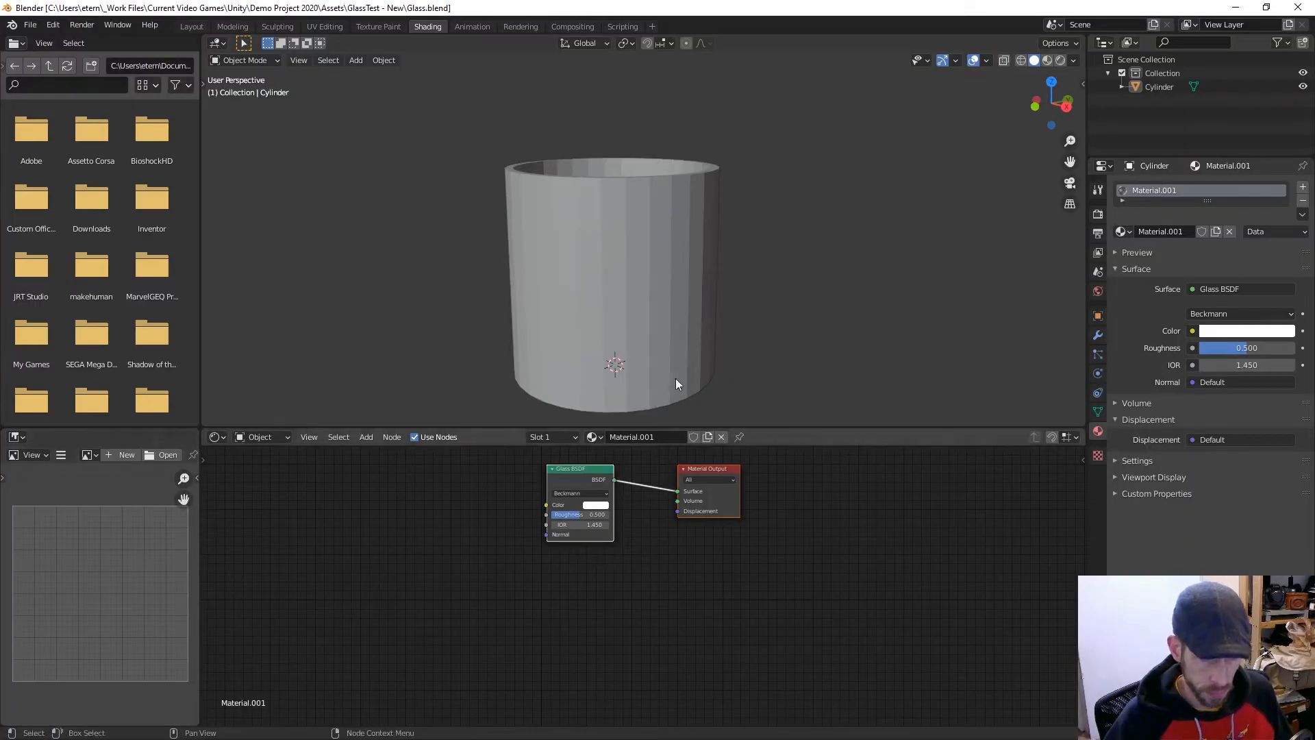
middle_drag(719, 252, 675, 257)
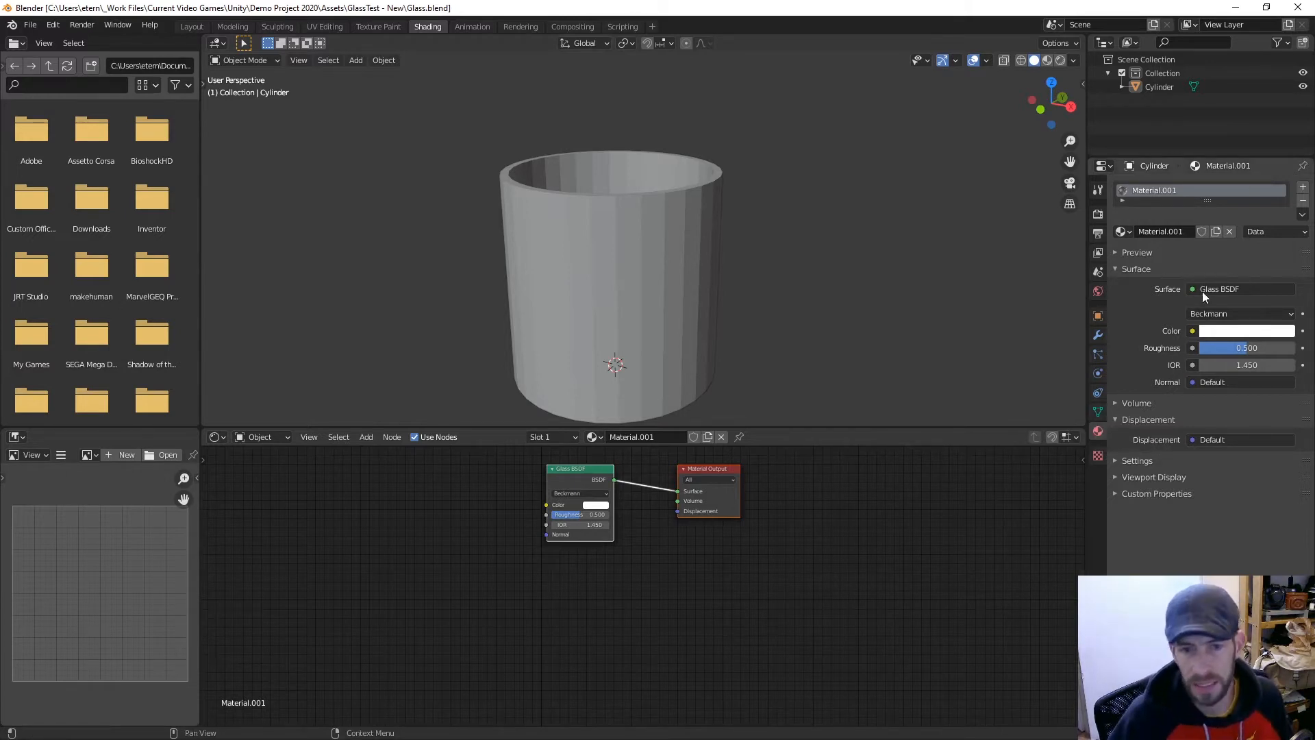
Step: Change the cylinder material's surface shader to Diffuse BSDF
click(1240, 289)
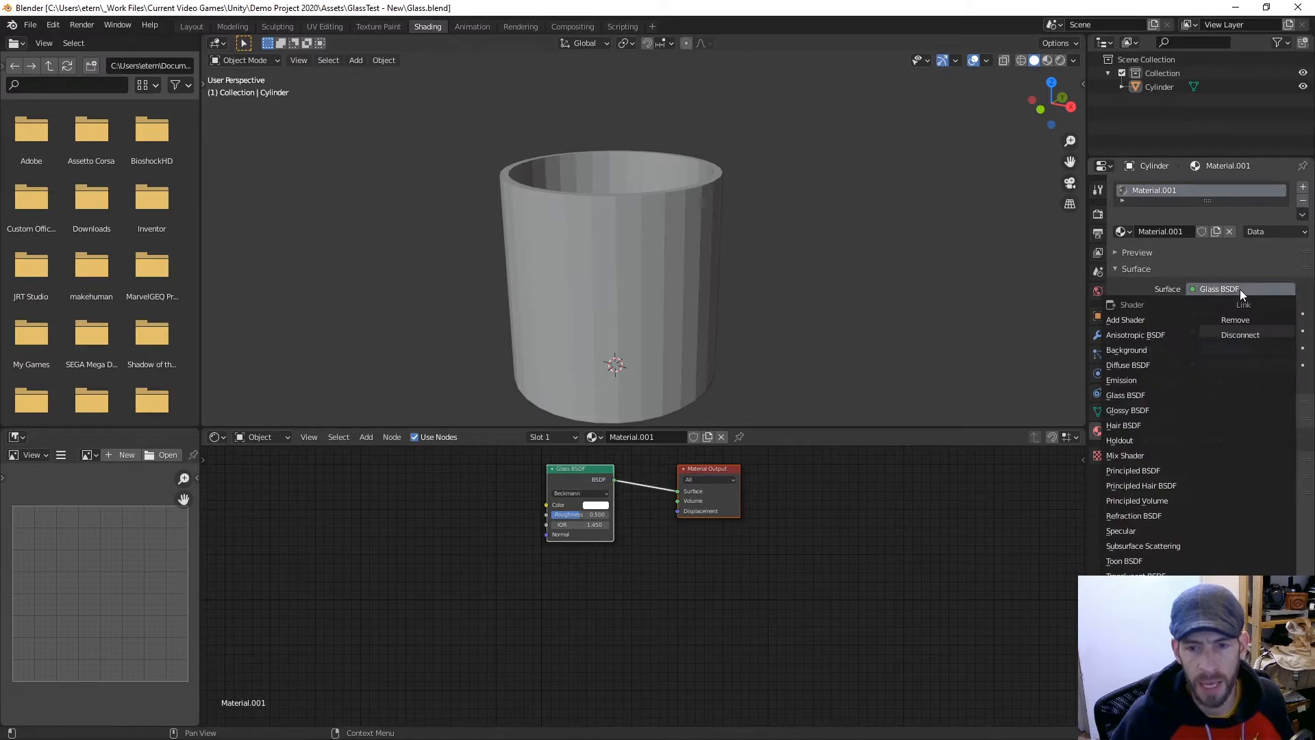
click(1145, 367)
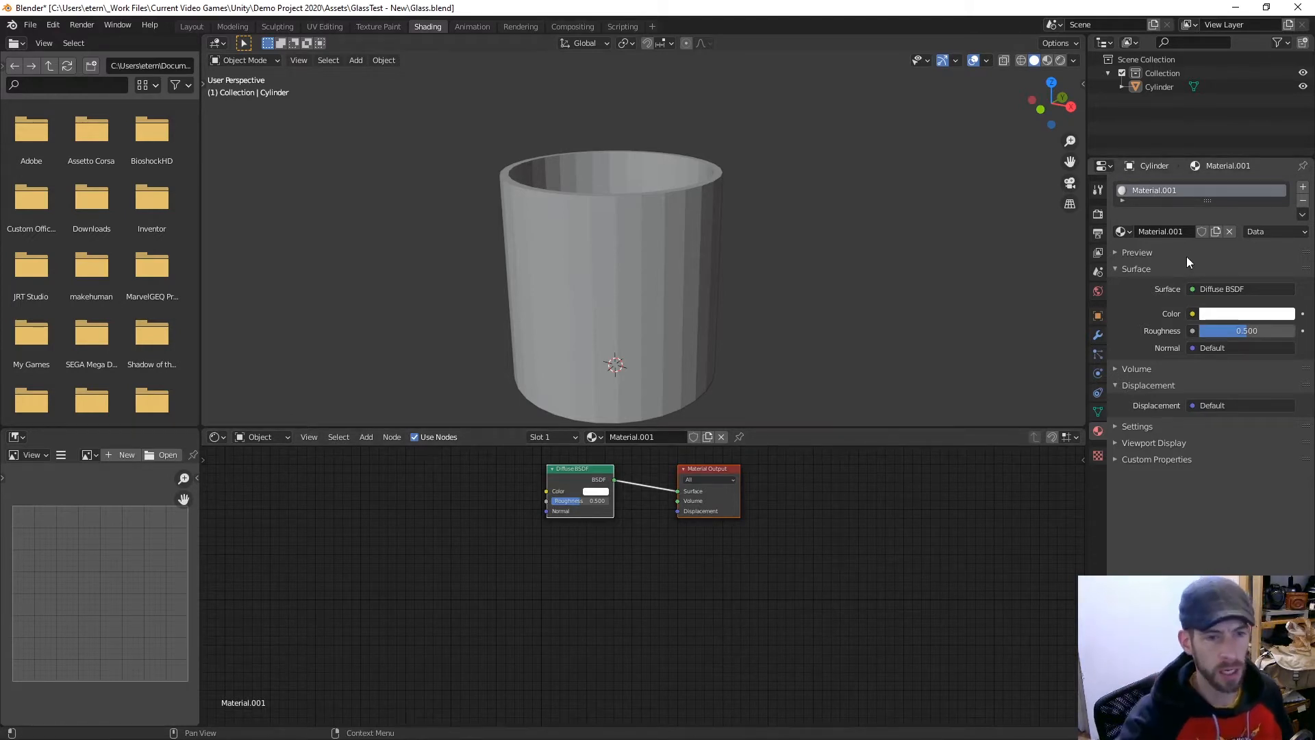
middle_drag(750, 255, 756, 239)
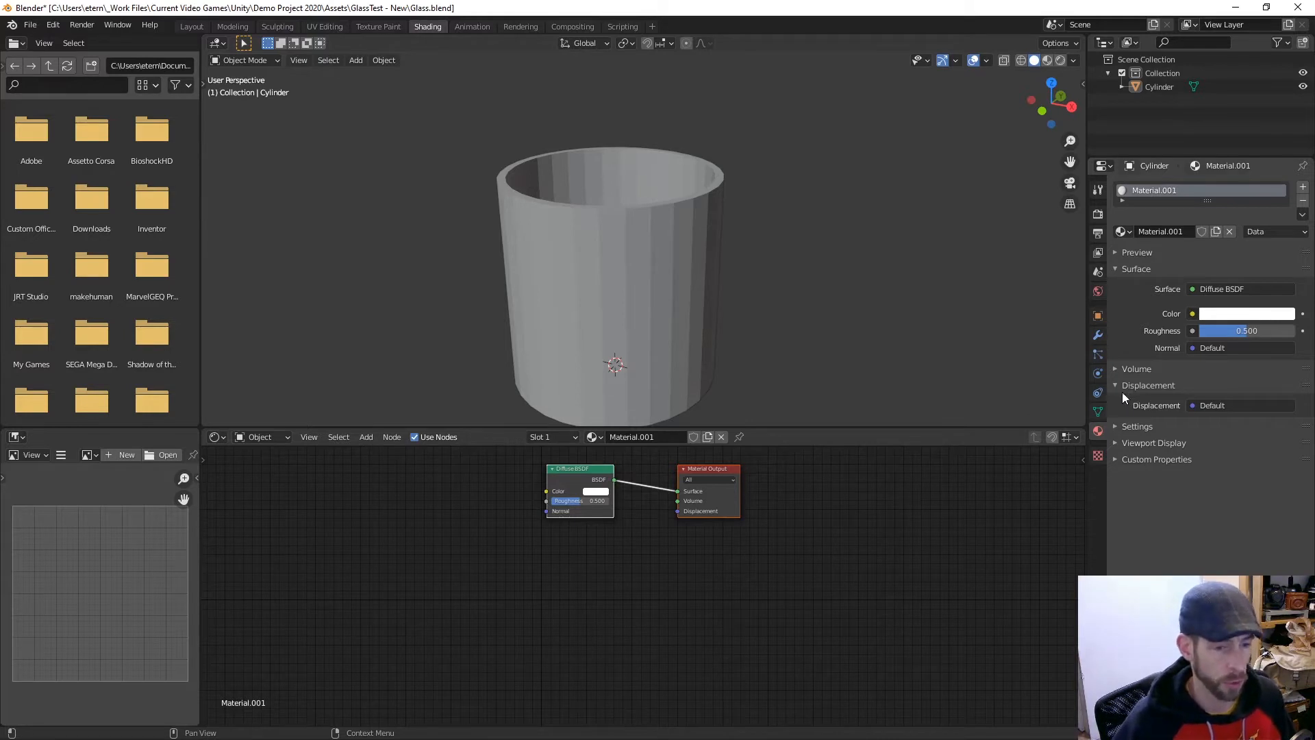
Step: Examine the cylinder's unwrapped UV layout in the UV Editing workspace
click(325, 26)
middle_drag(800, 219, 802, 150)
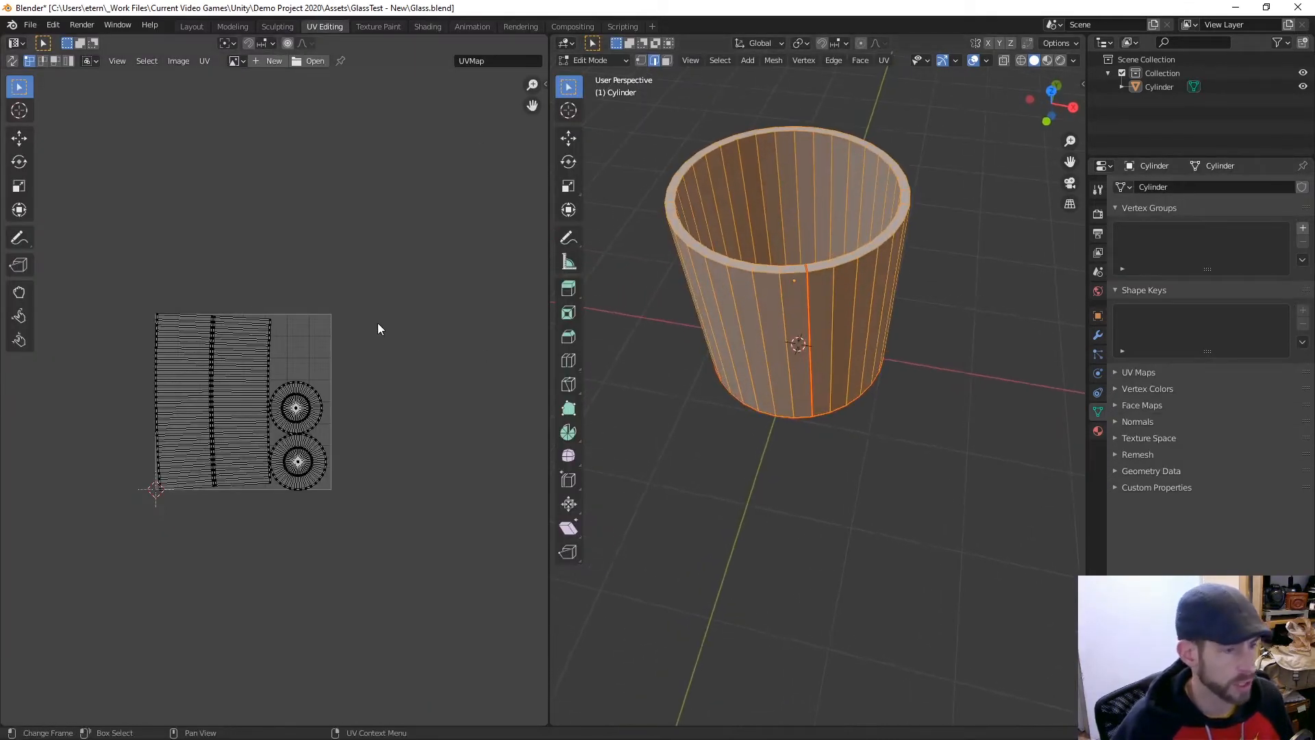
scroll(205, 425, up, 4)
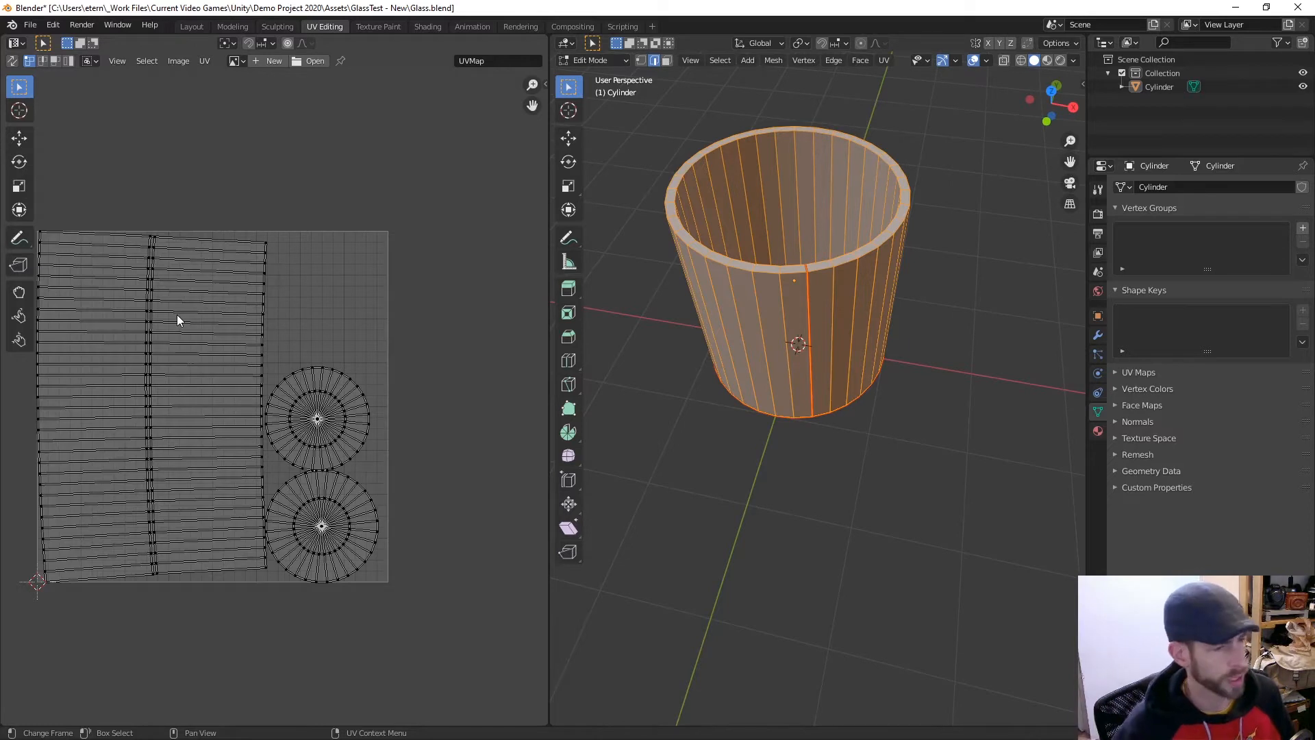
scroll(733, 129, down, 3)
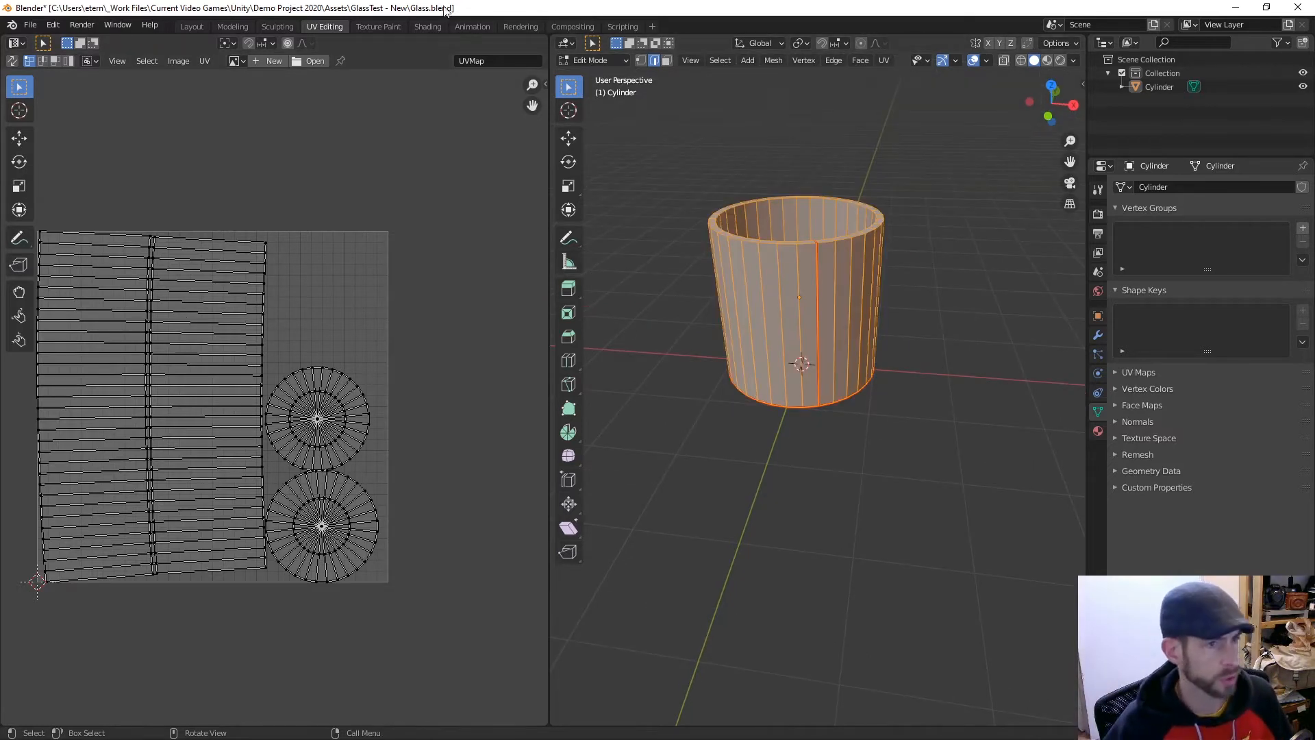
Step: Return to the Shading workspace, set the cylinder material's surface shader to Glass BSDF and save the file
click(428, 27)
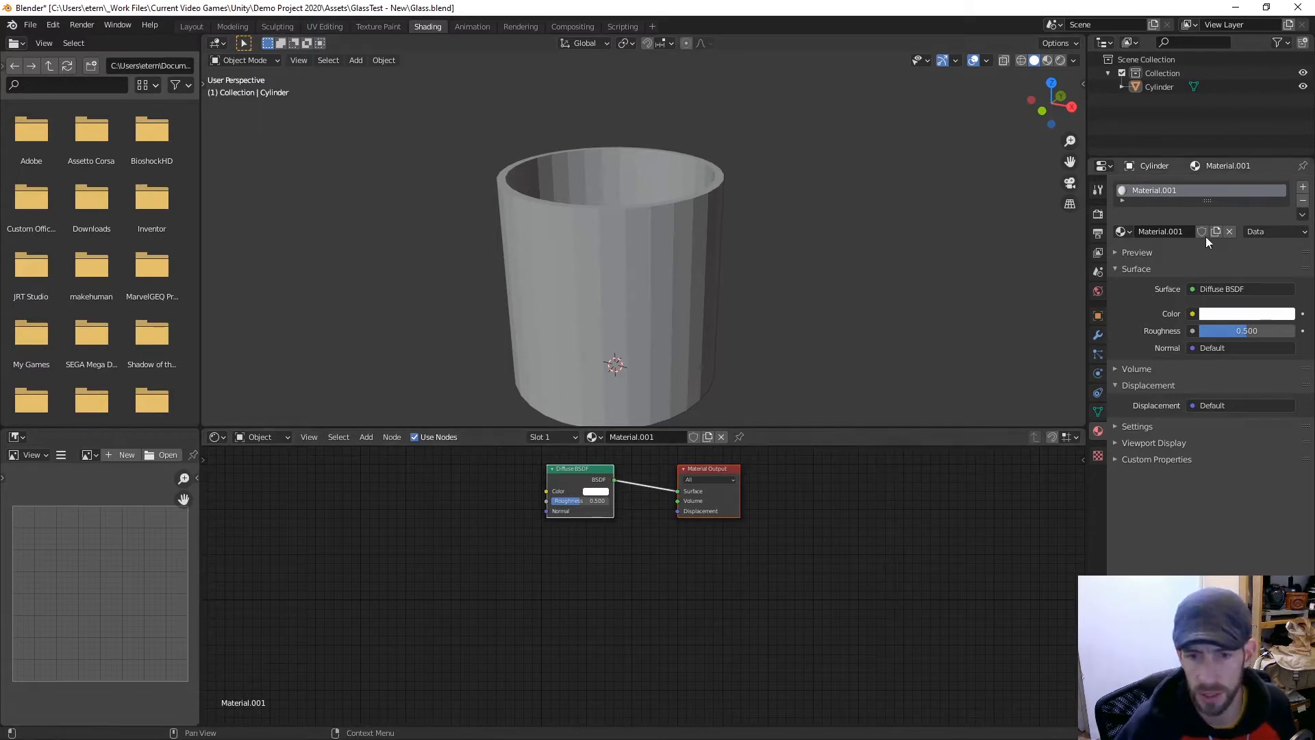
click(1221, 288)
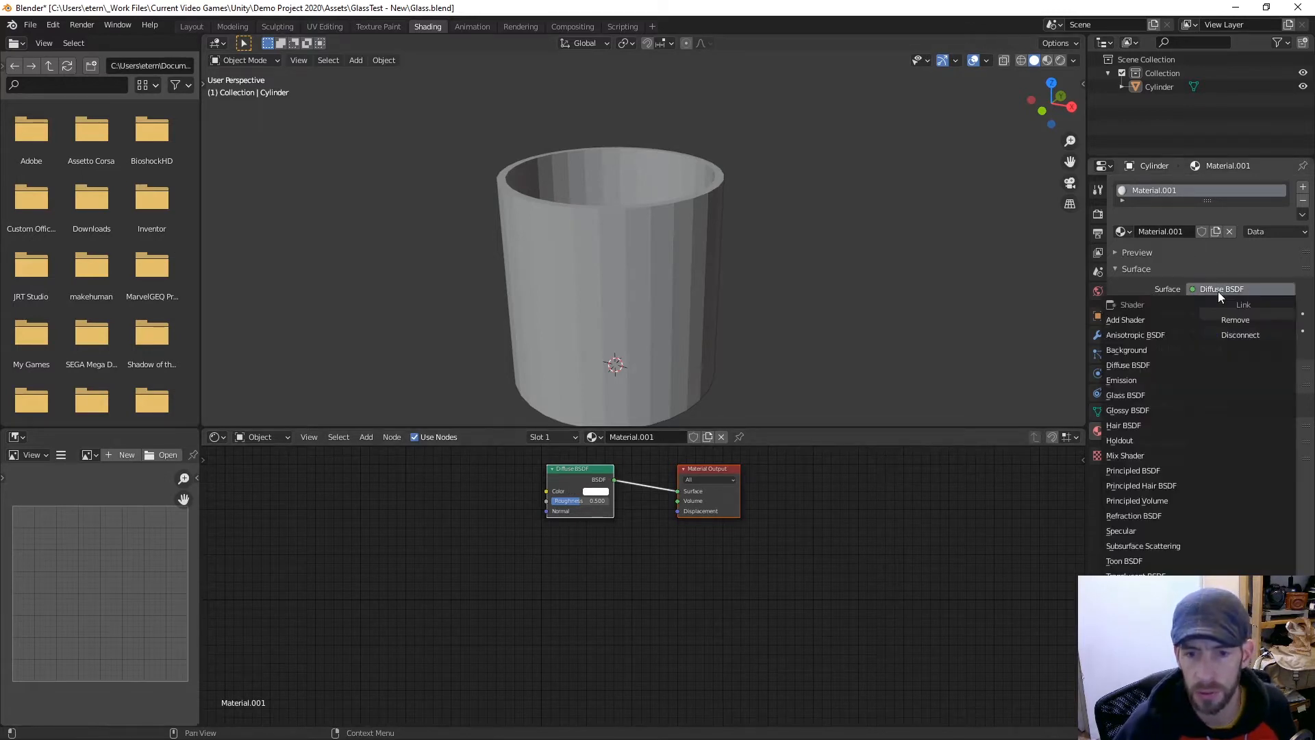
click(1141, 395)
key(ctrl+s)
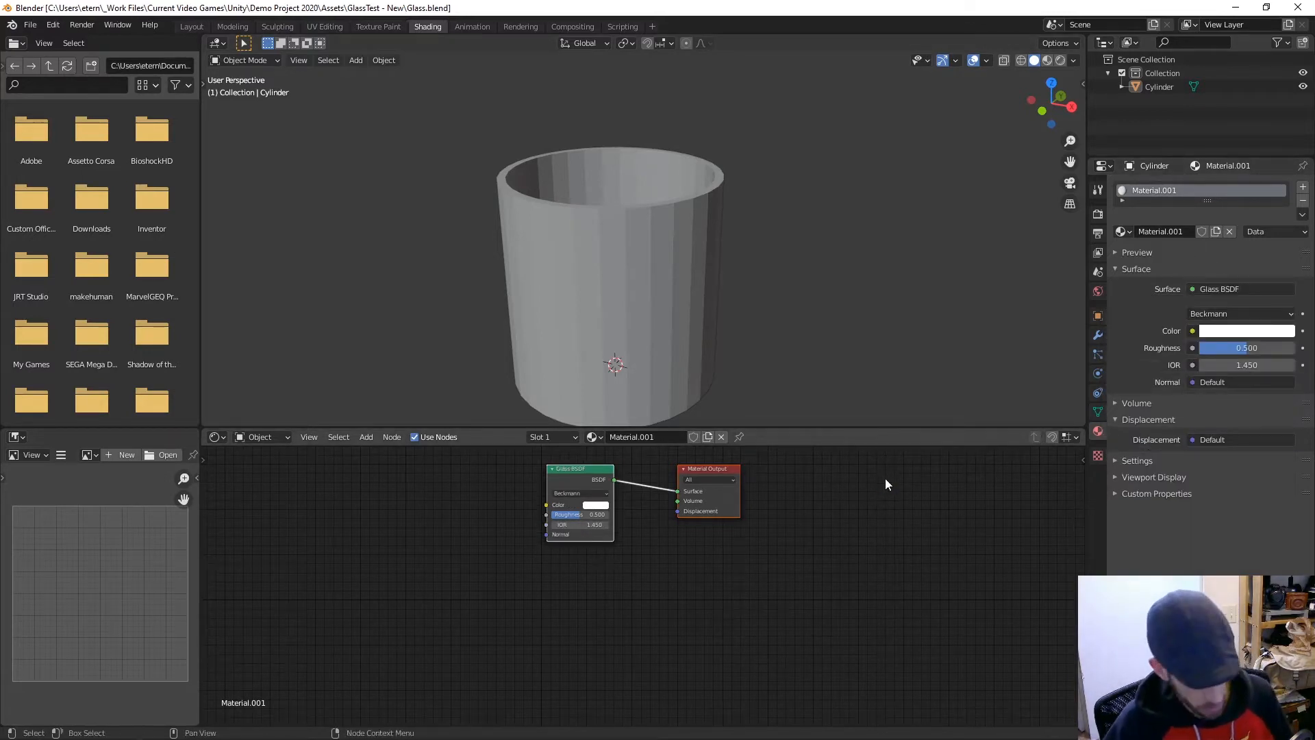
Step: Switch to Unity, reopen the Glass model in Blender and close that Blender window
key(alt+Tab)
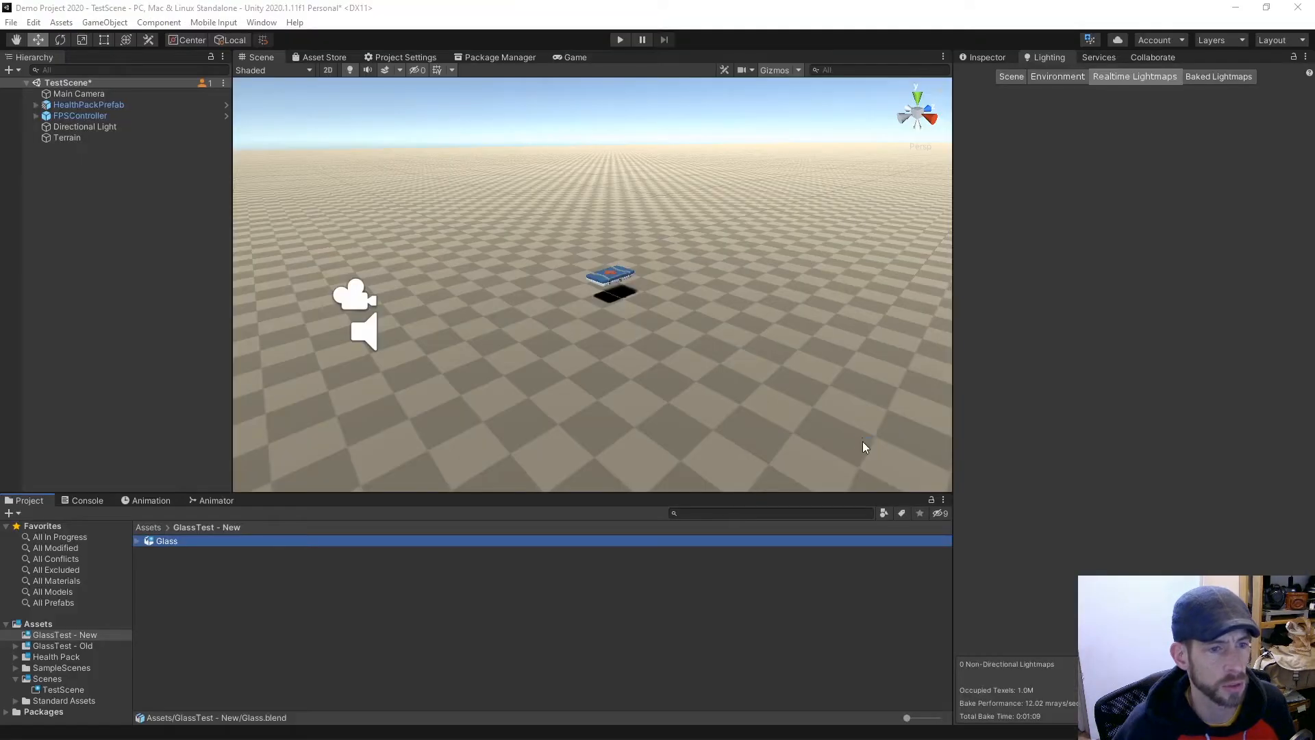
click(162, 542)
double_click(163, 544)
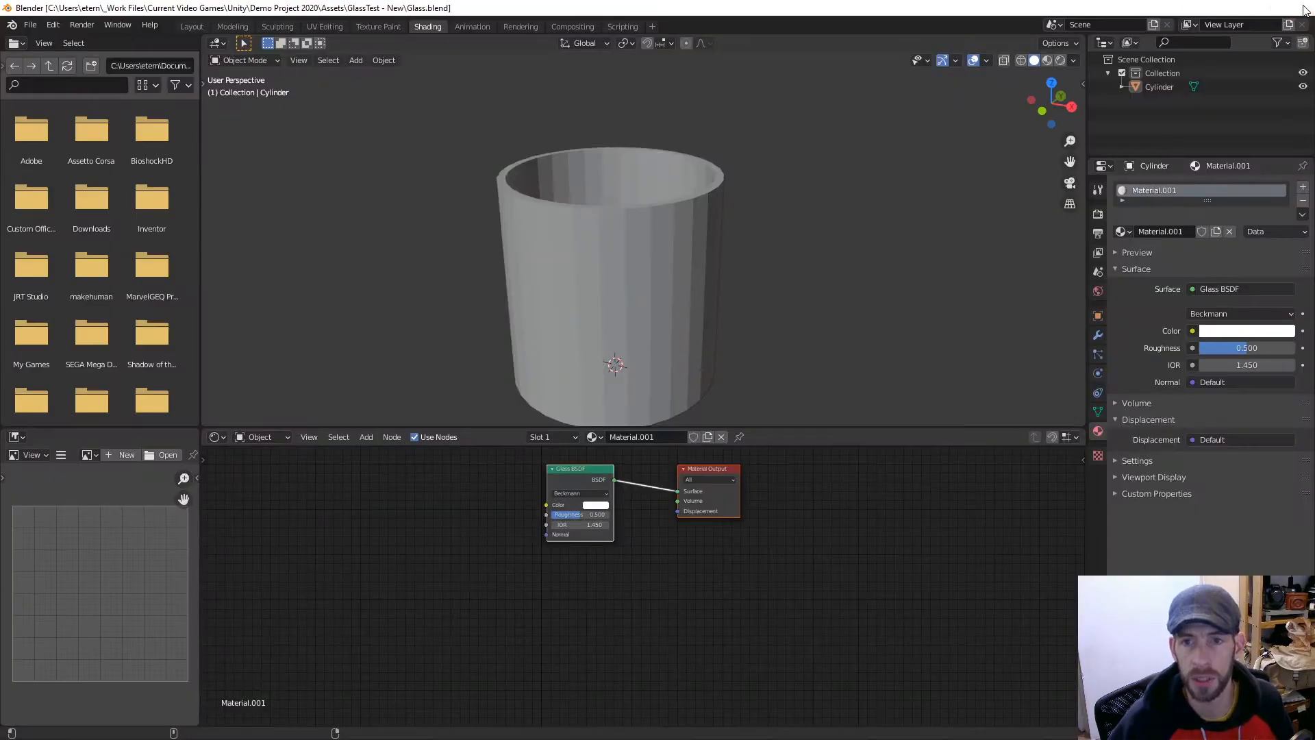
click(1295, 7)
Step: Place the Glass model in the scene and move it closer to the health pack
drag(156, 539, 493, 325)
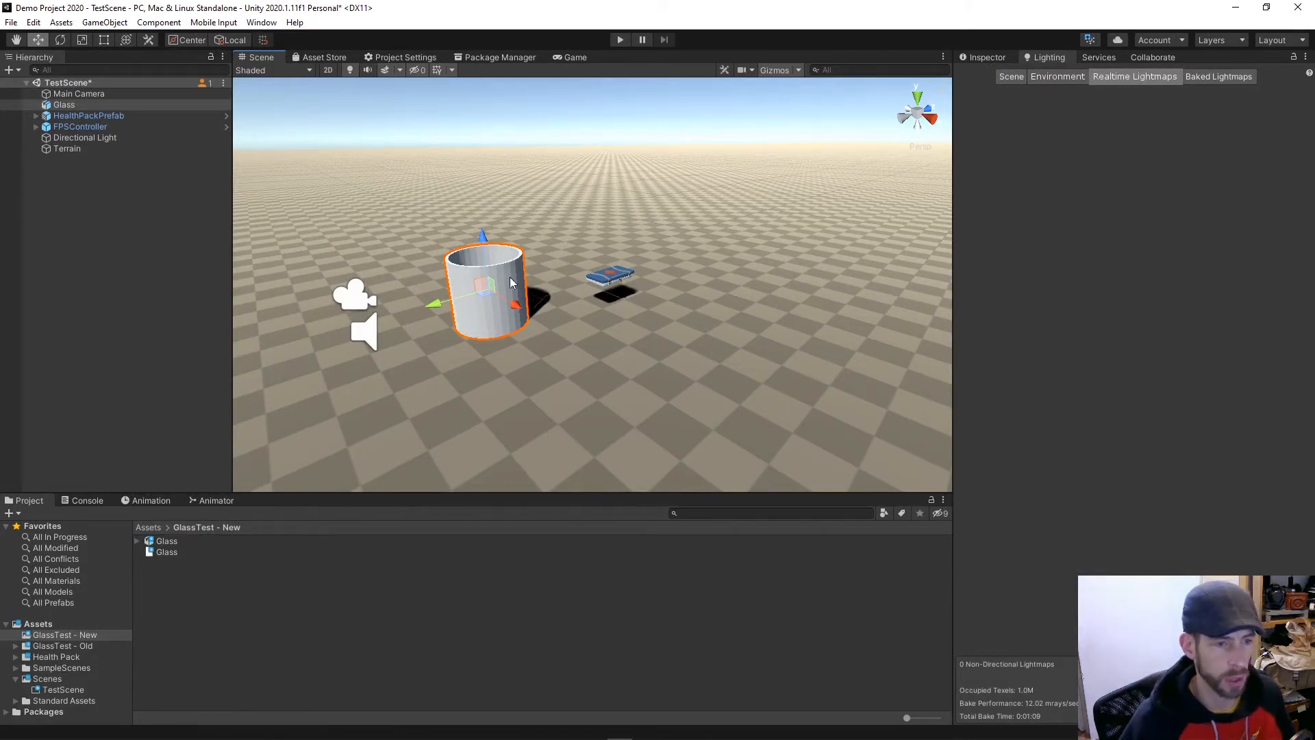
drag(432, 305, 468, 291)
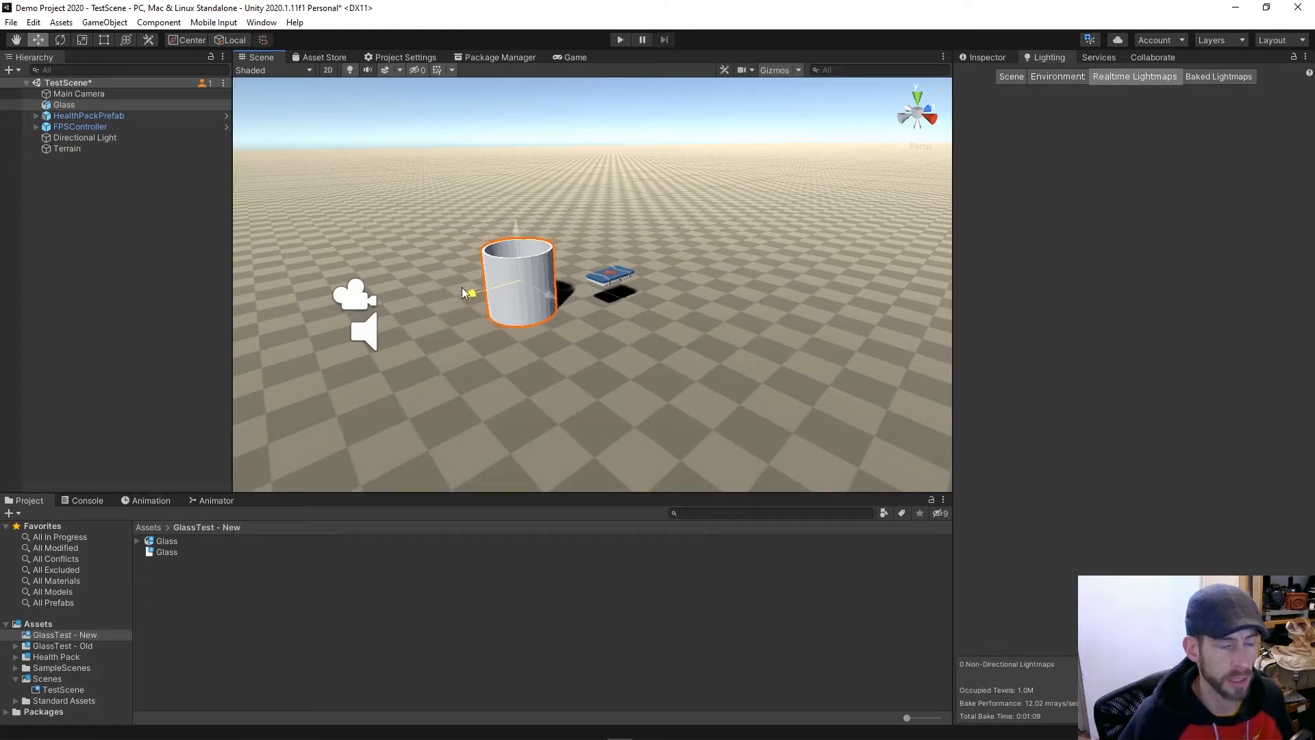
mouse_move(615, 315)
right_down()
mouse_move(528, 351)
mouse_move(593, 326)
right_up()
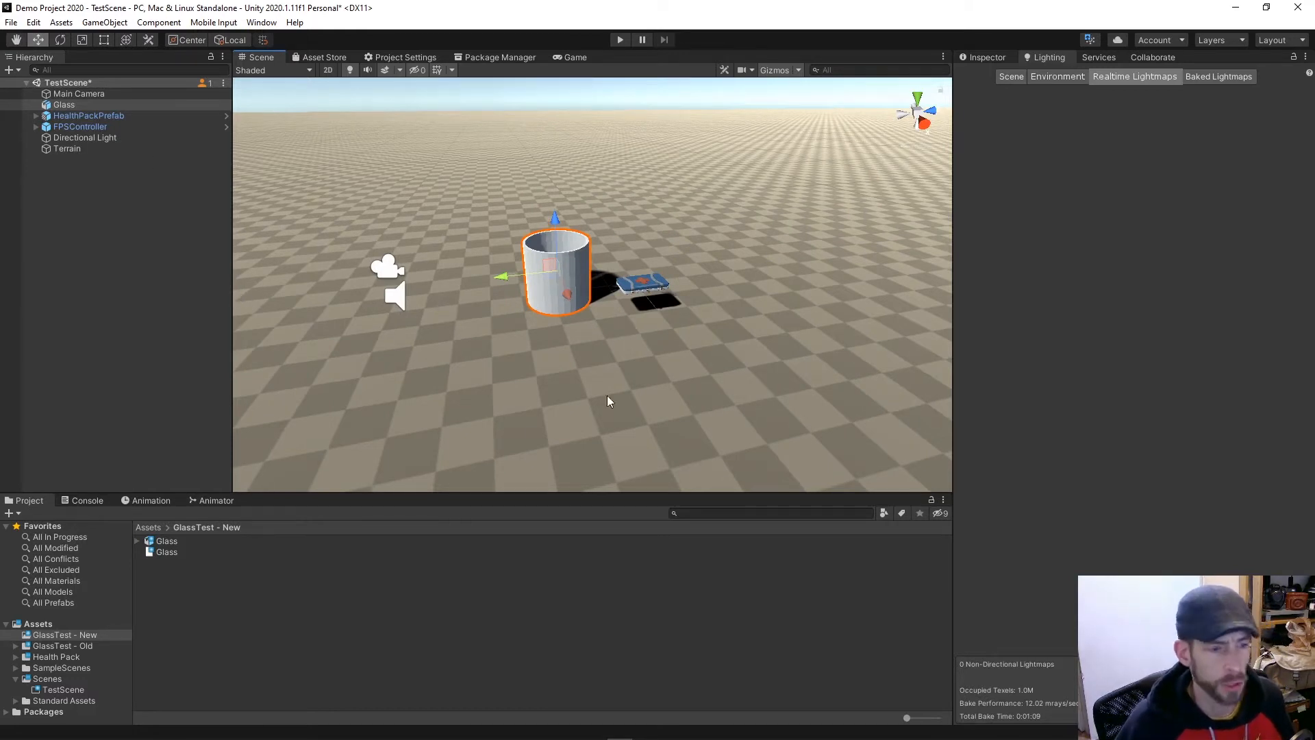
right_click(227, 602)
mouse_move(352, 226)
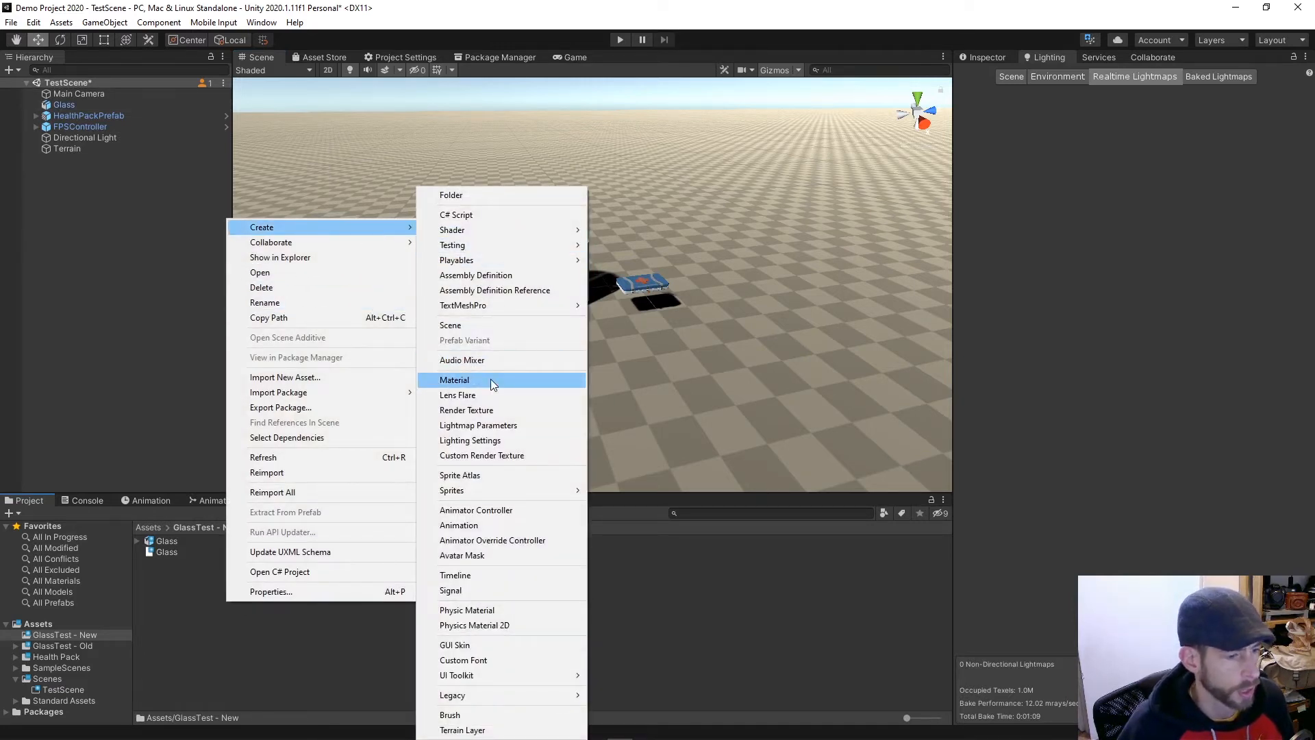
click(181, 595)
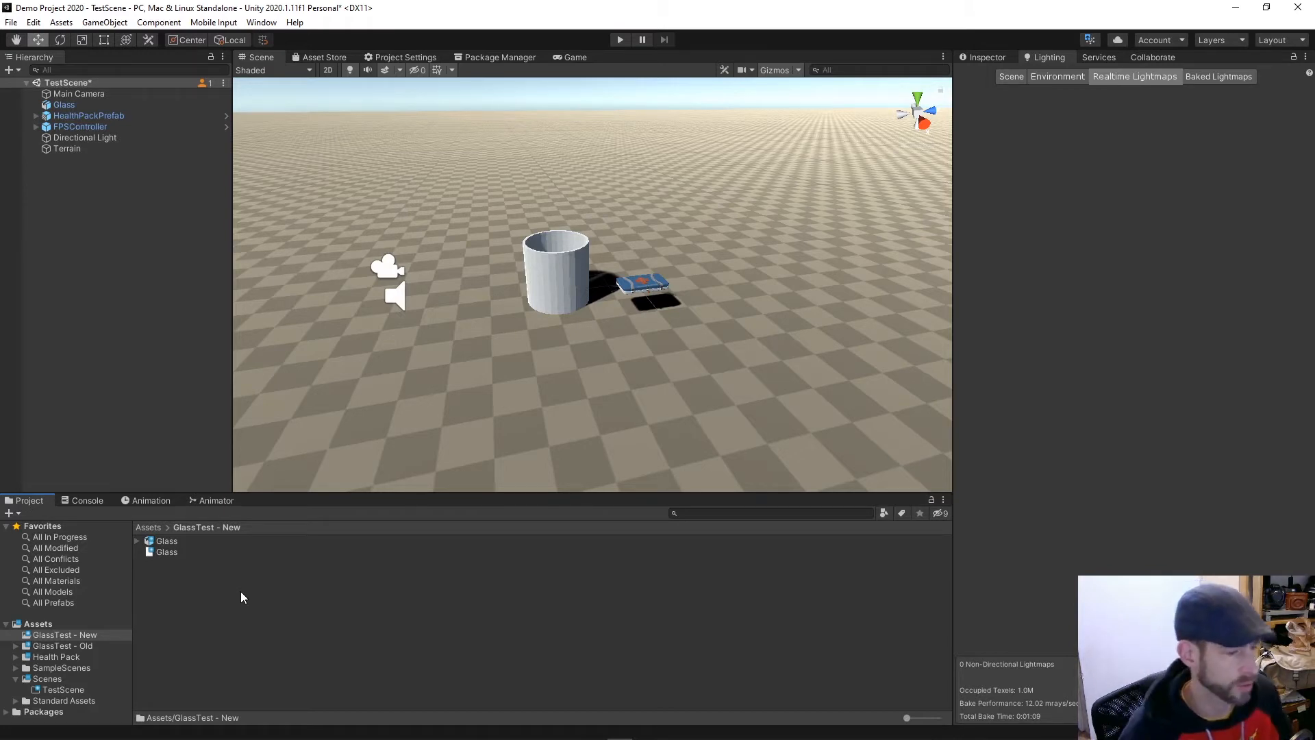
Step: Create a new material named Glass1 in the GlassTest - New folder
right_click(225, 615)
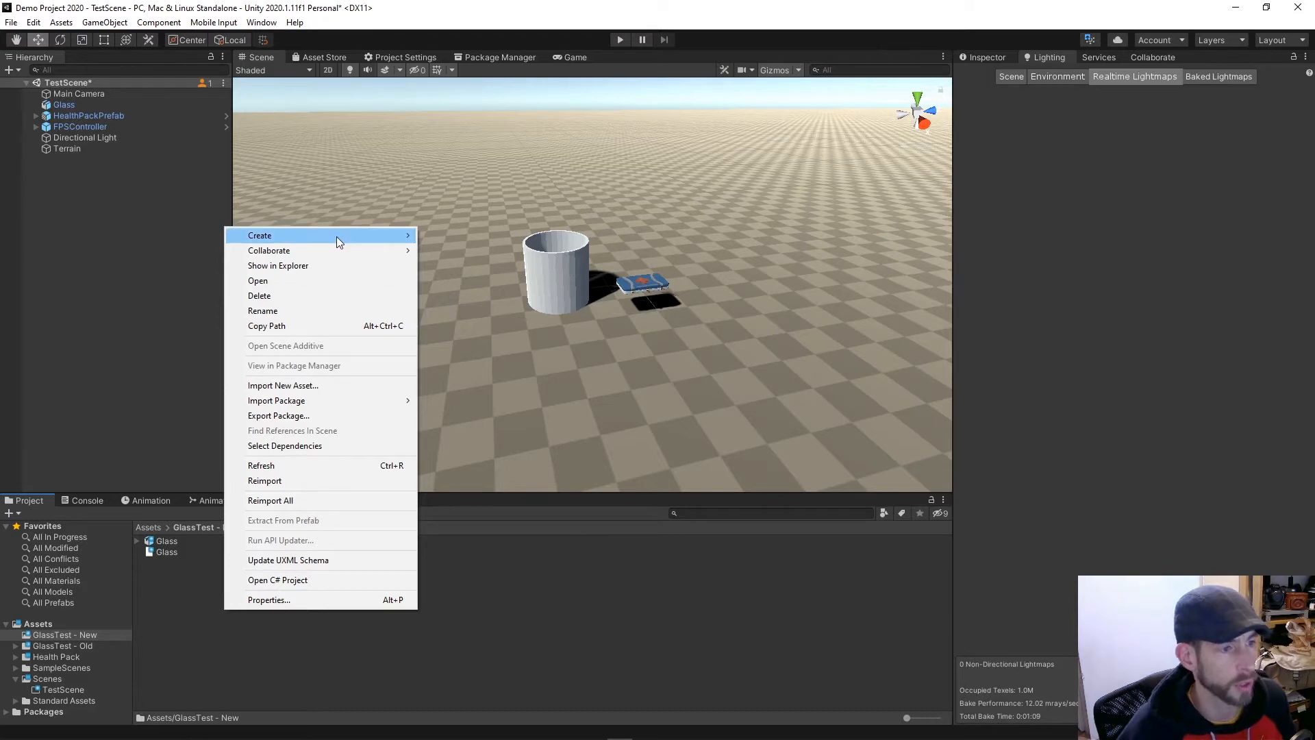
mouse_move(340, 237)
click(515, 379)
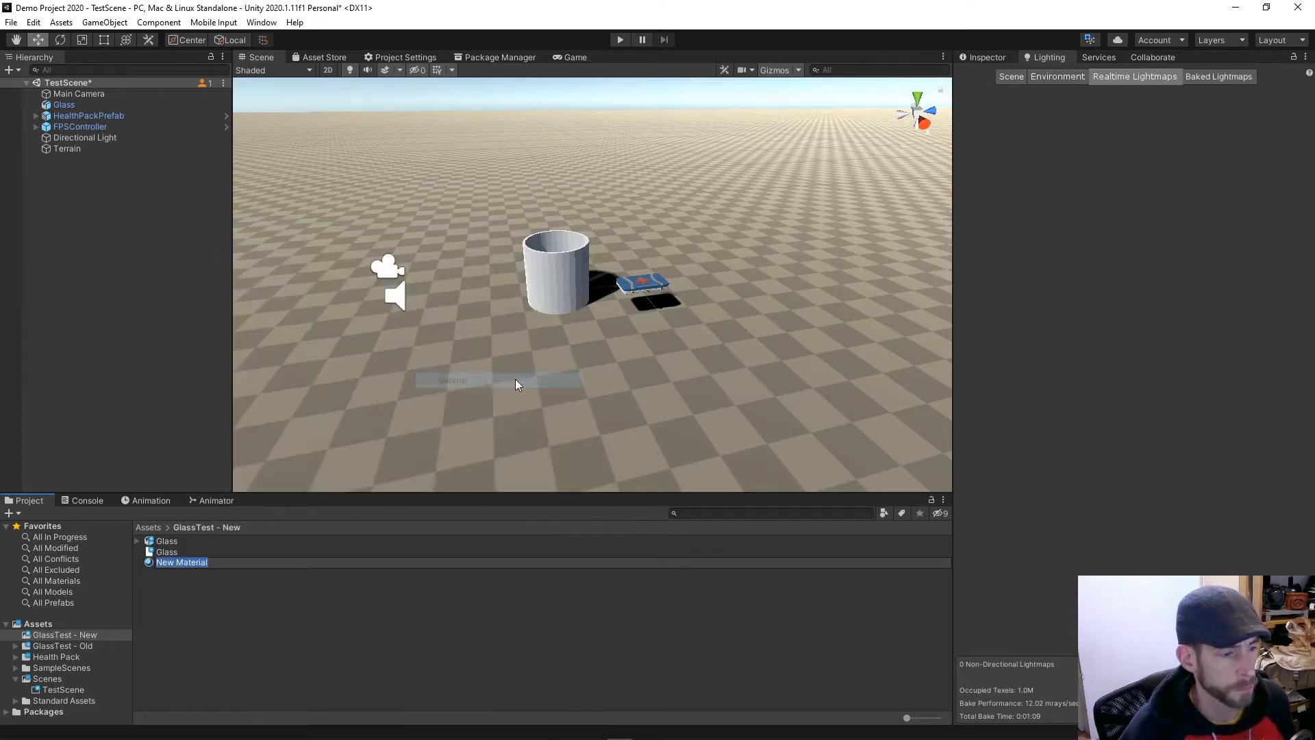
text(Glass1)
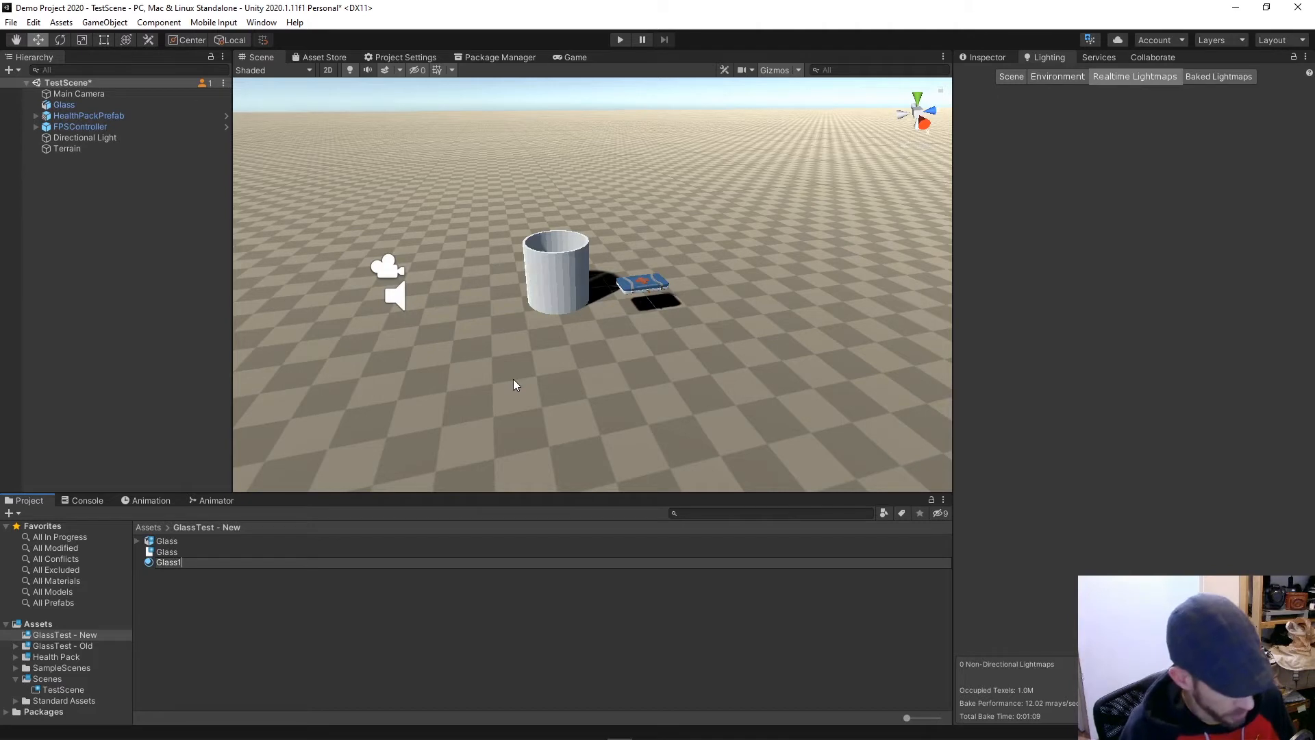
key(Return)
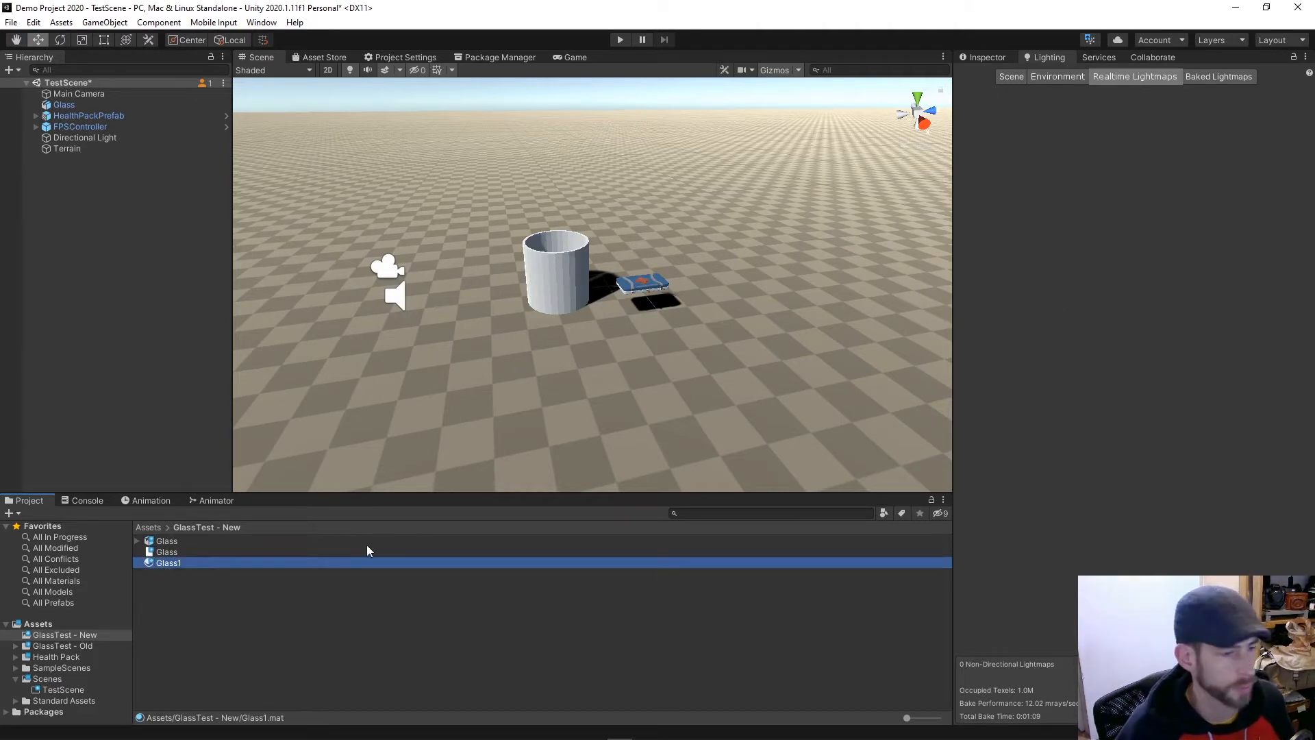
Step: Examine the Glass1 material settings, the Glass model's import settings and the material on the placed glass
click(989, 57)
click(1048, 57)
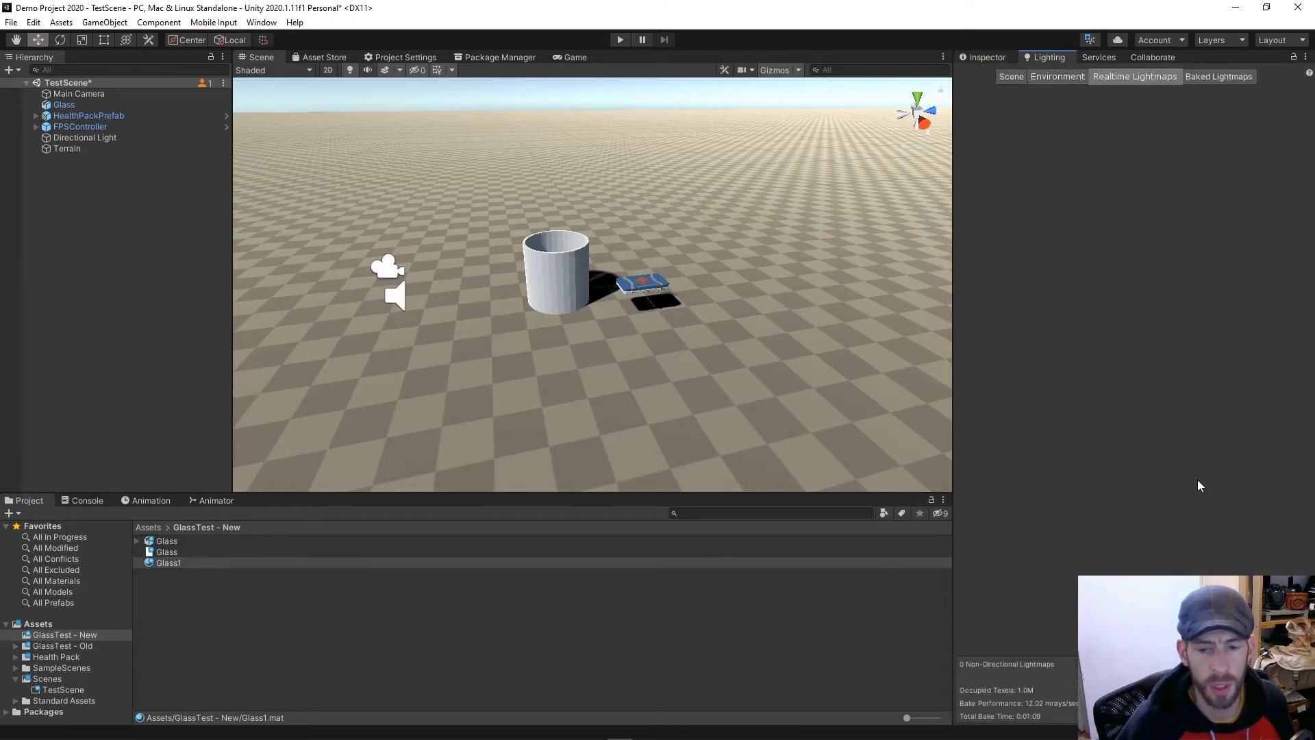
click(982, 56)
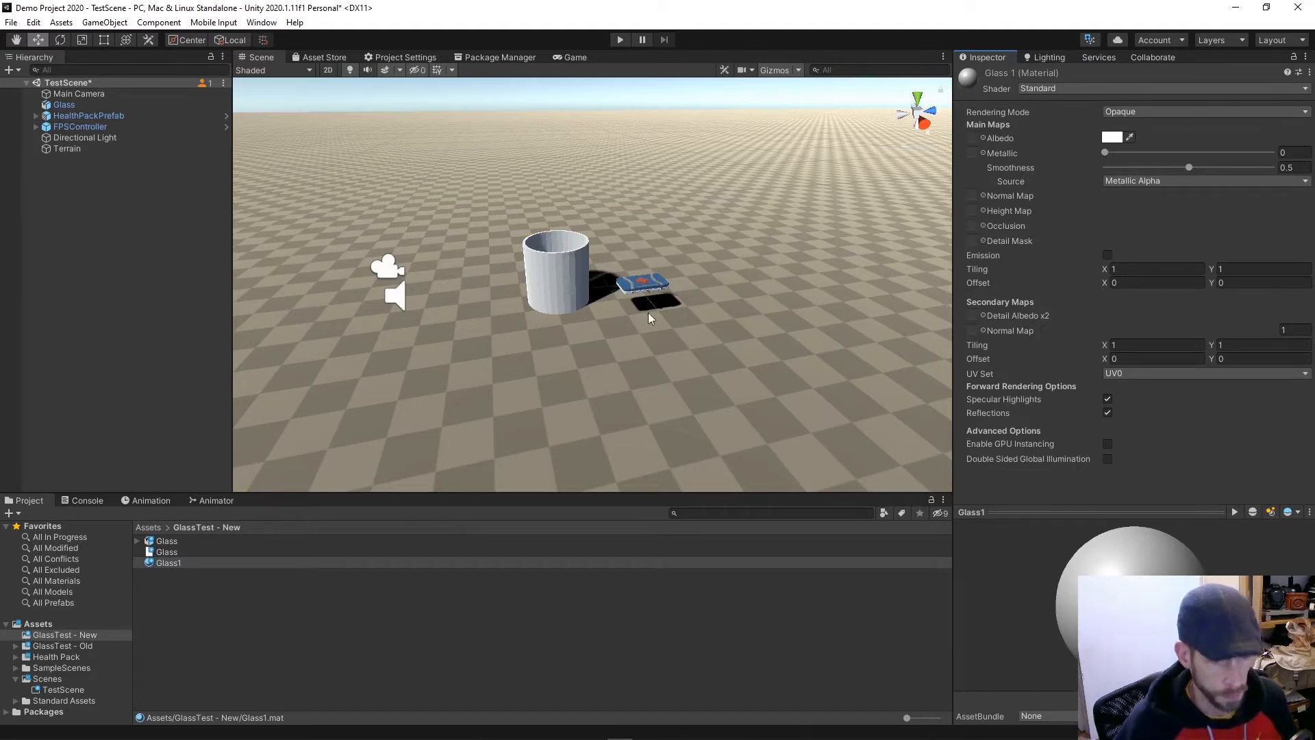
click(162, 541)
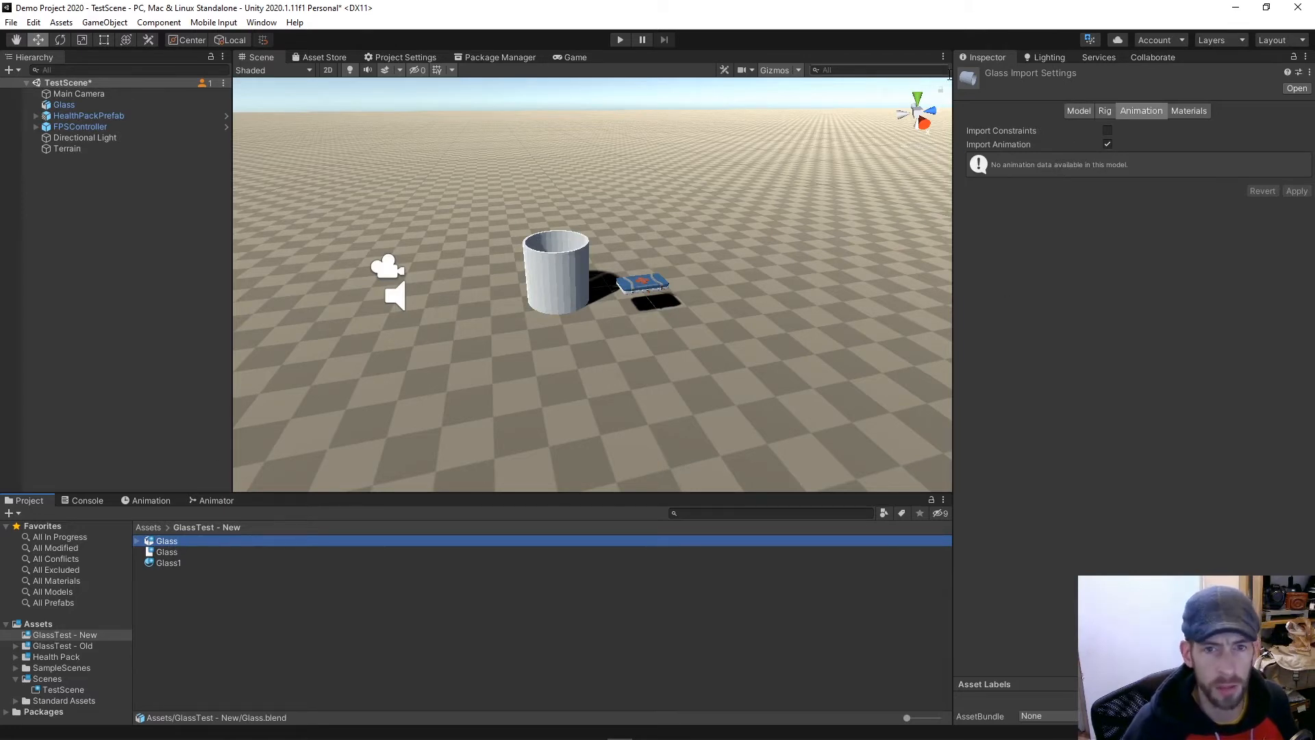
click(1082, 110)
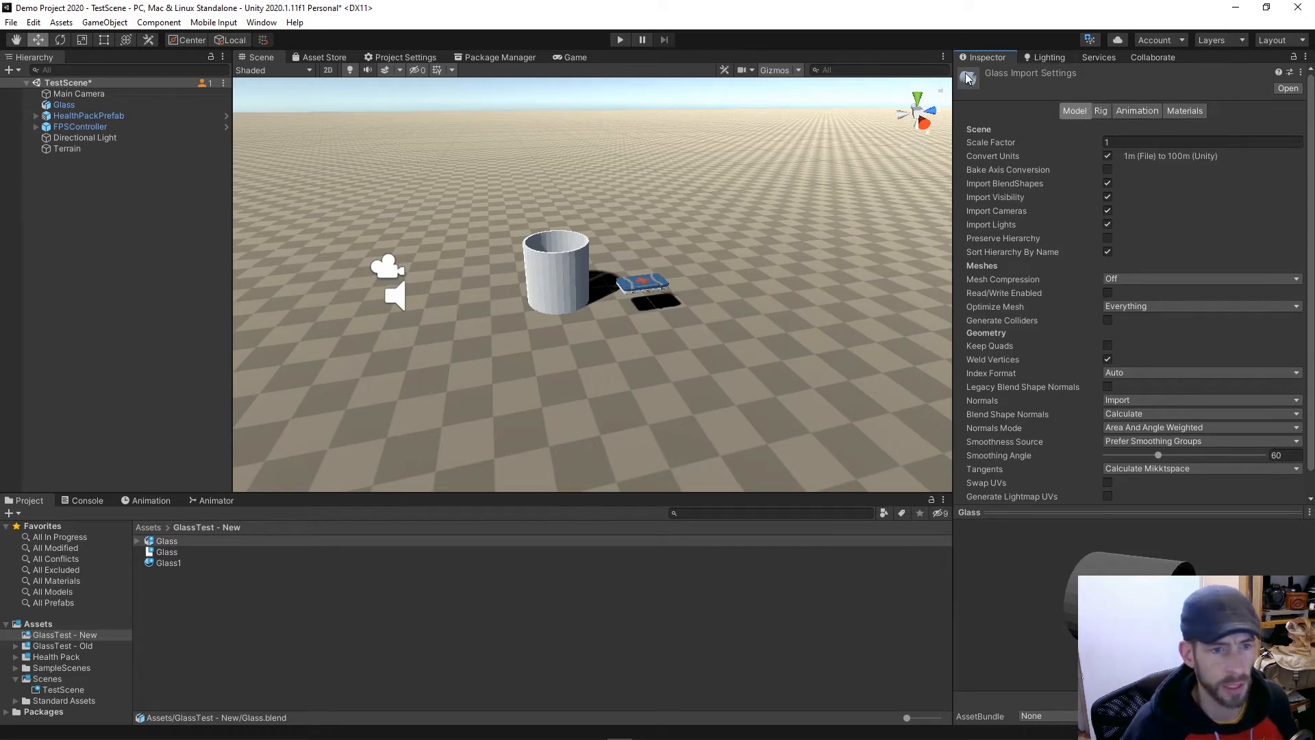
click(558, 264)
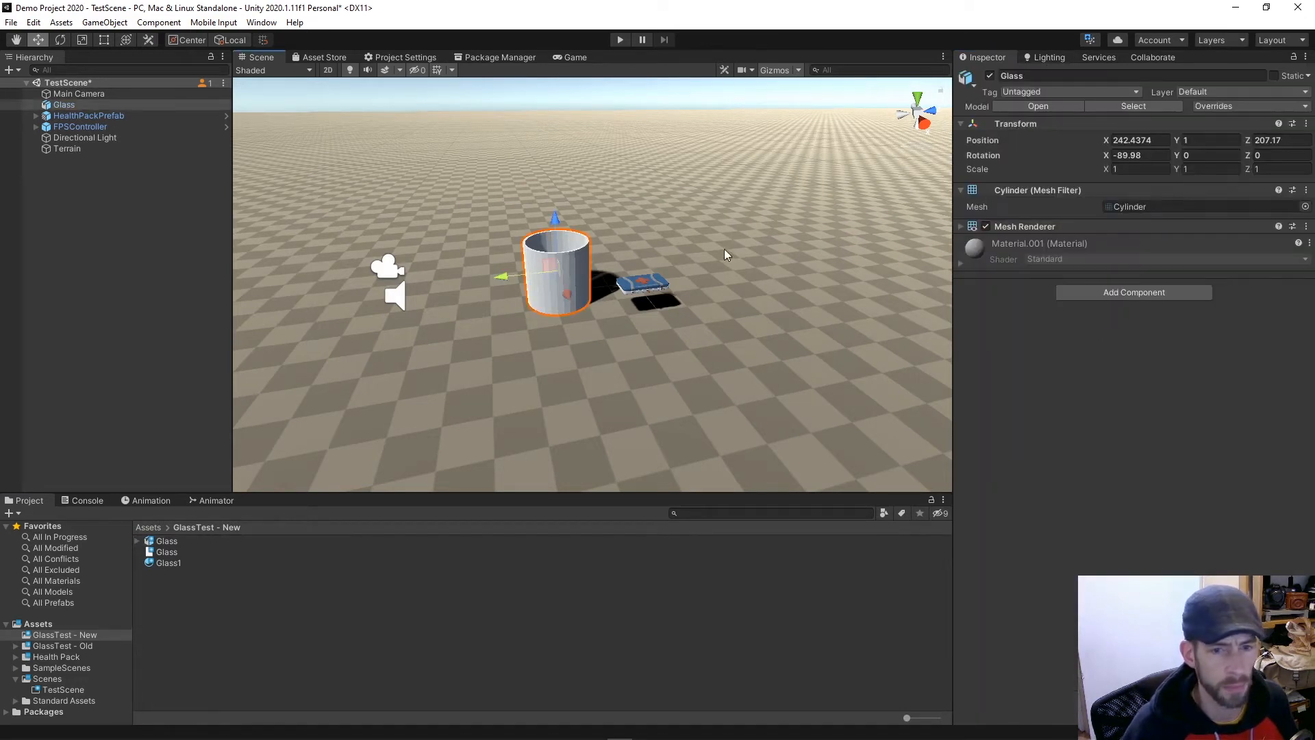
click(960, 263)
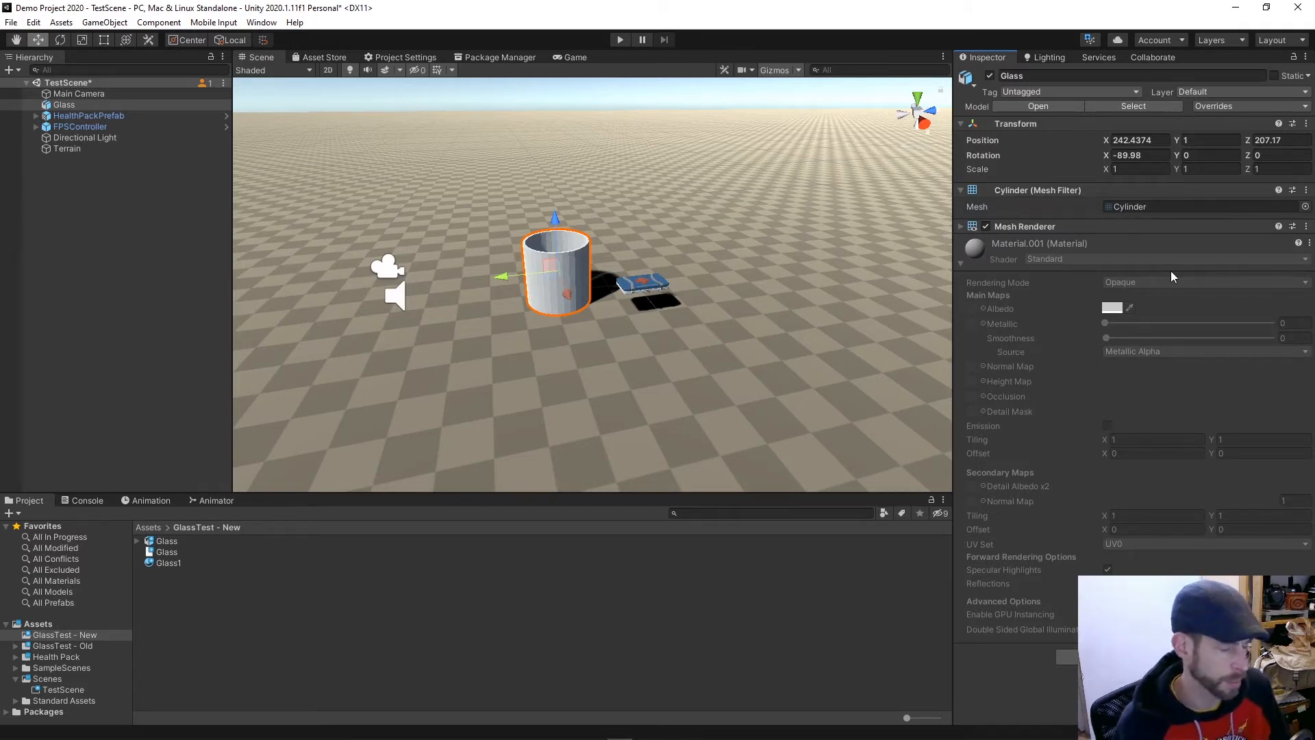
Step: Rename the Glass1 material to Glass_Mat_1
click(165, 563)
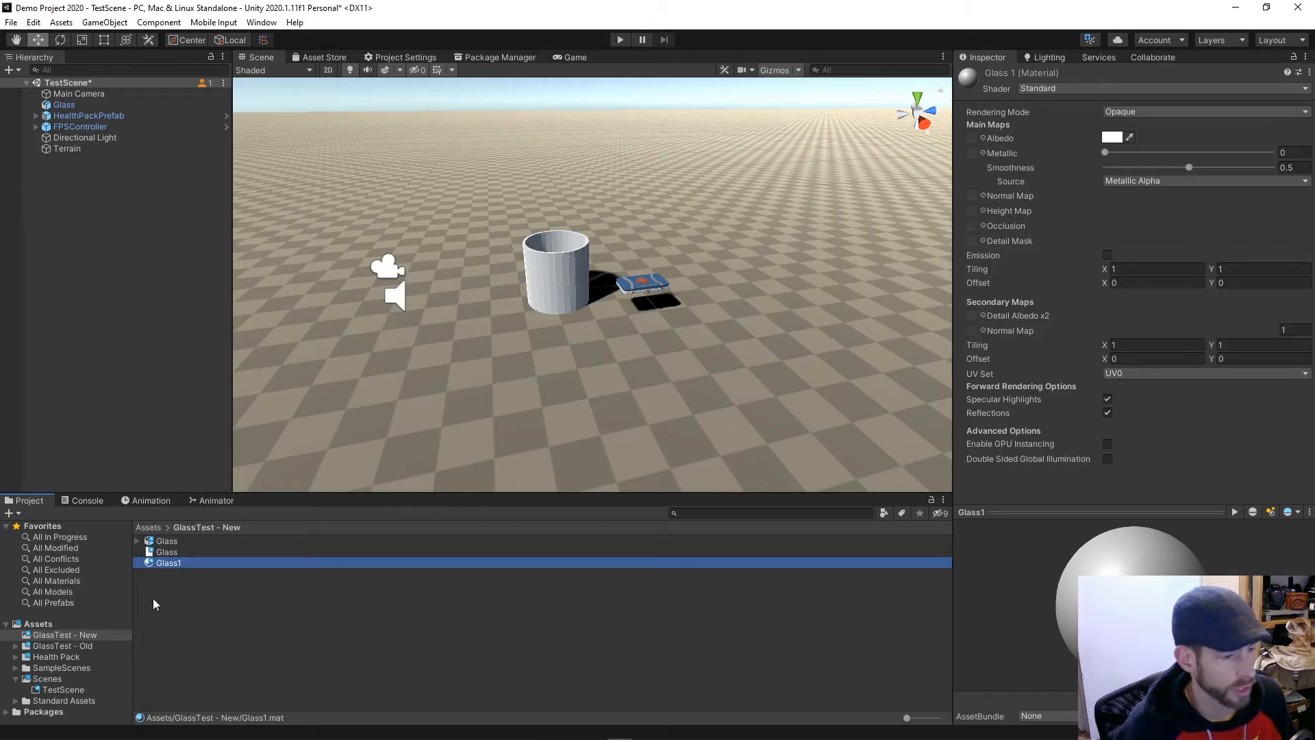
click(186, 562)
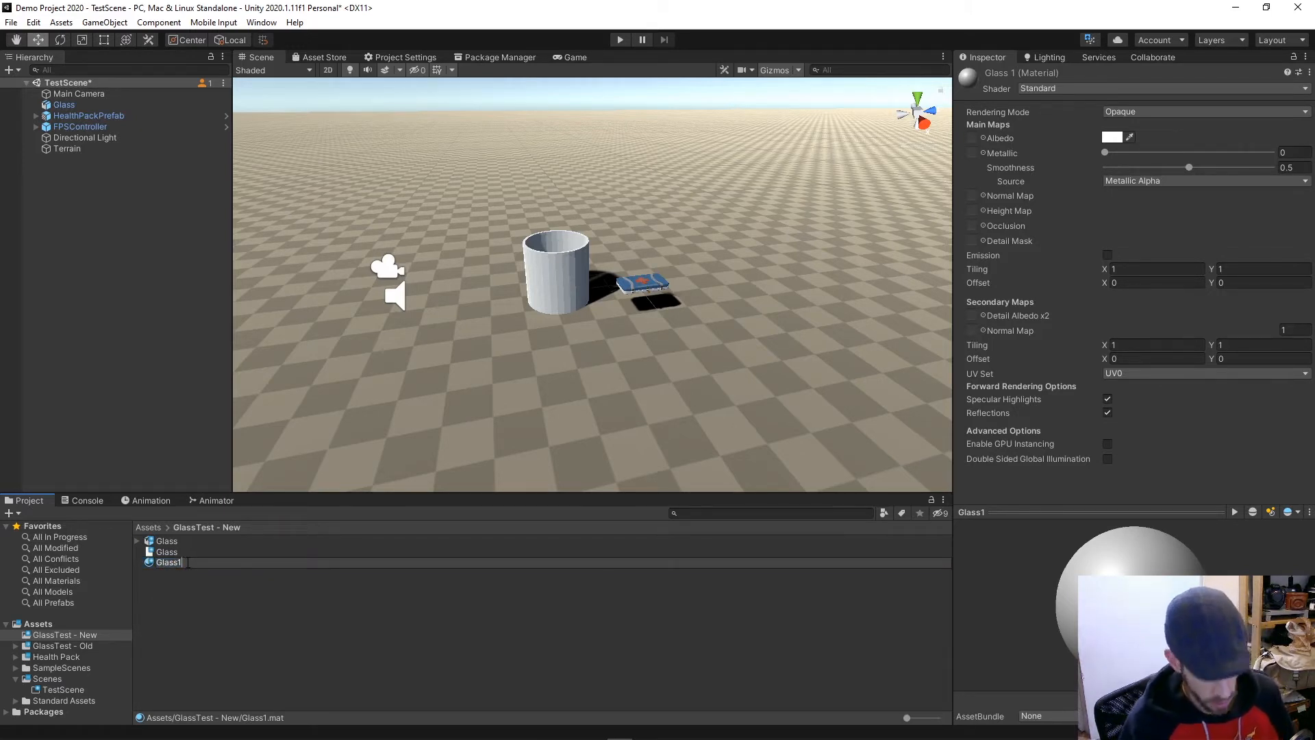
key(BackSpace)
text(_Mat)
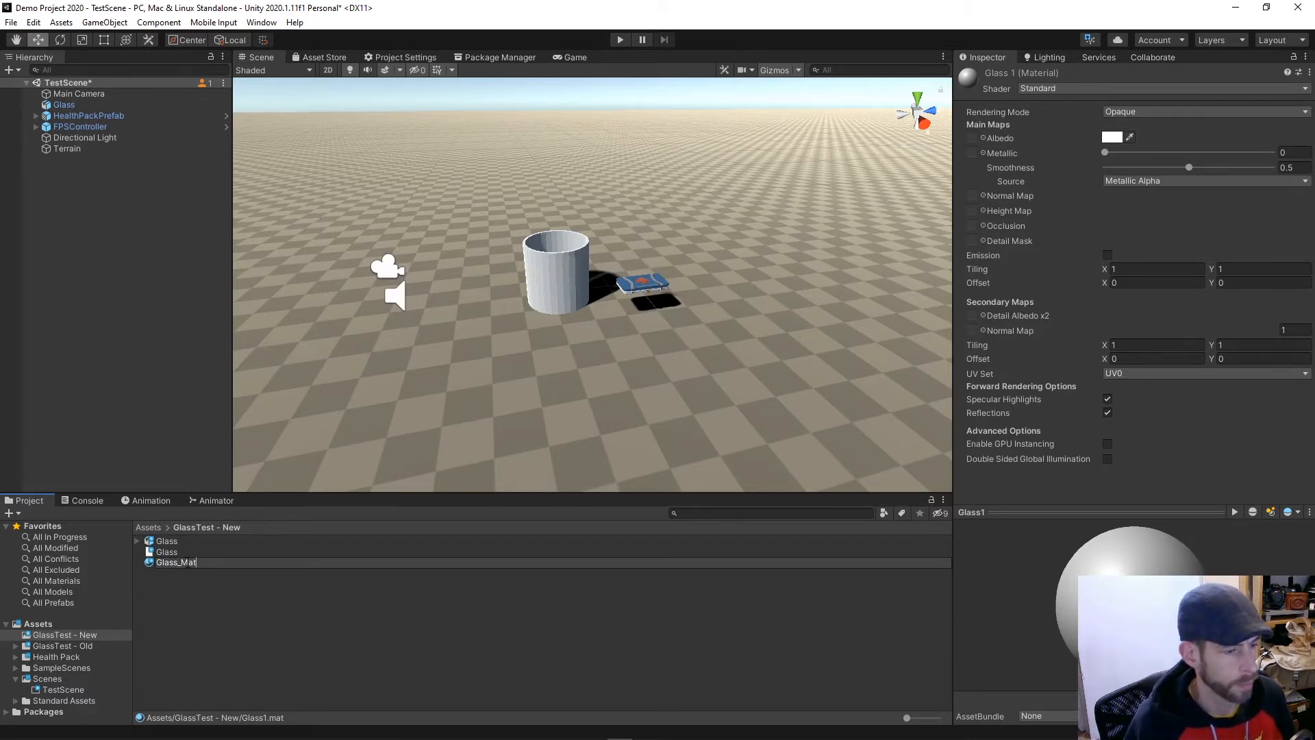
text(_1)
key(Return)
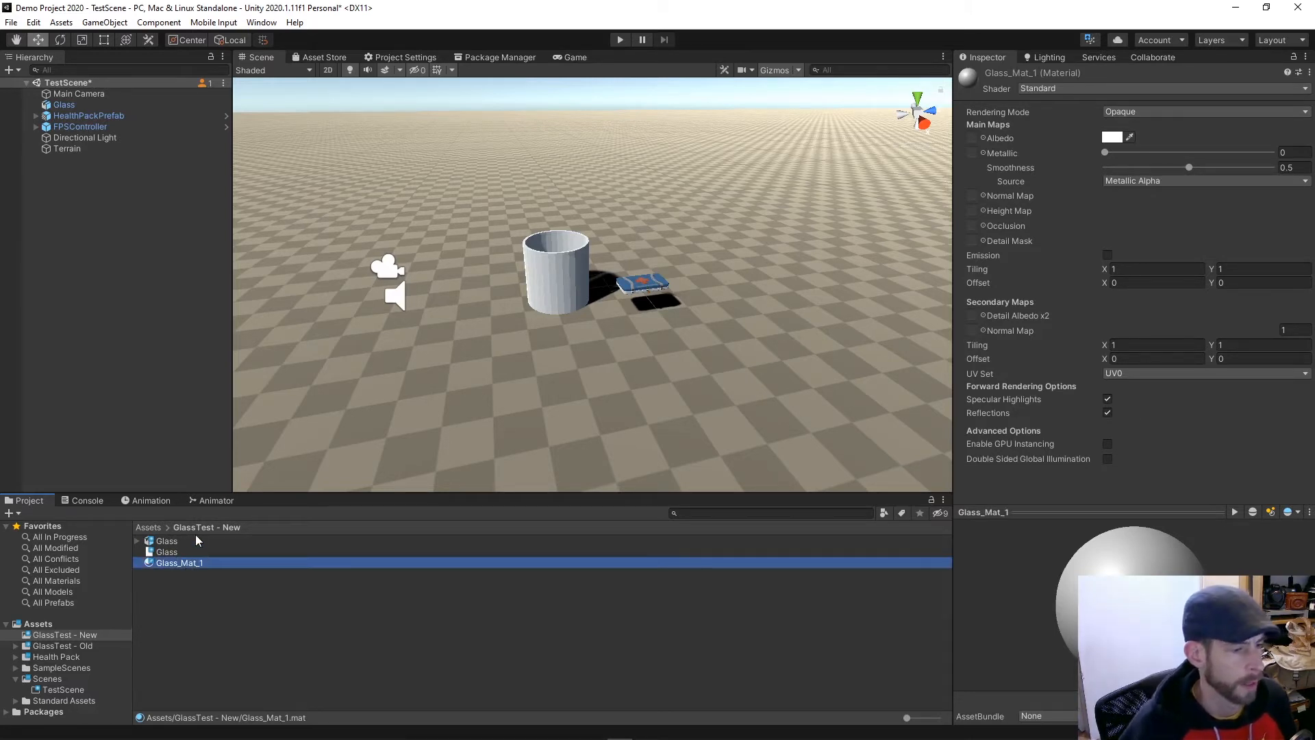
Step: Switch to Blender and close it, returning to the Unity project
mouse_move(86, 734)
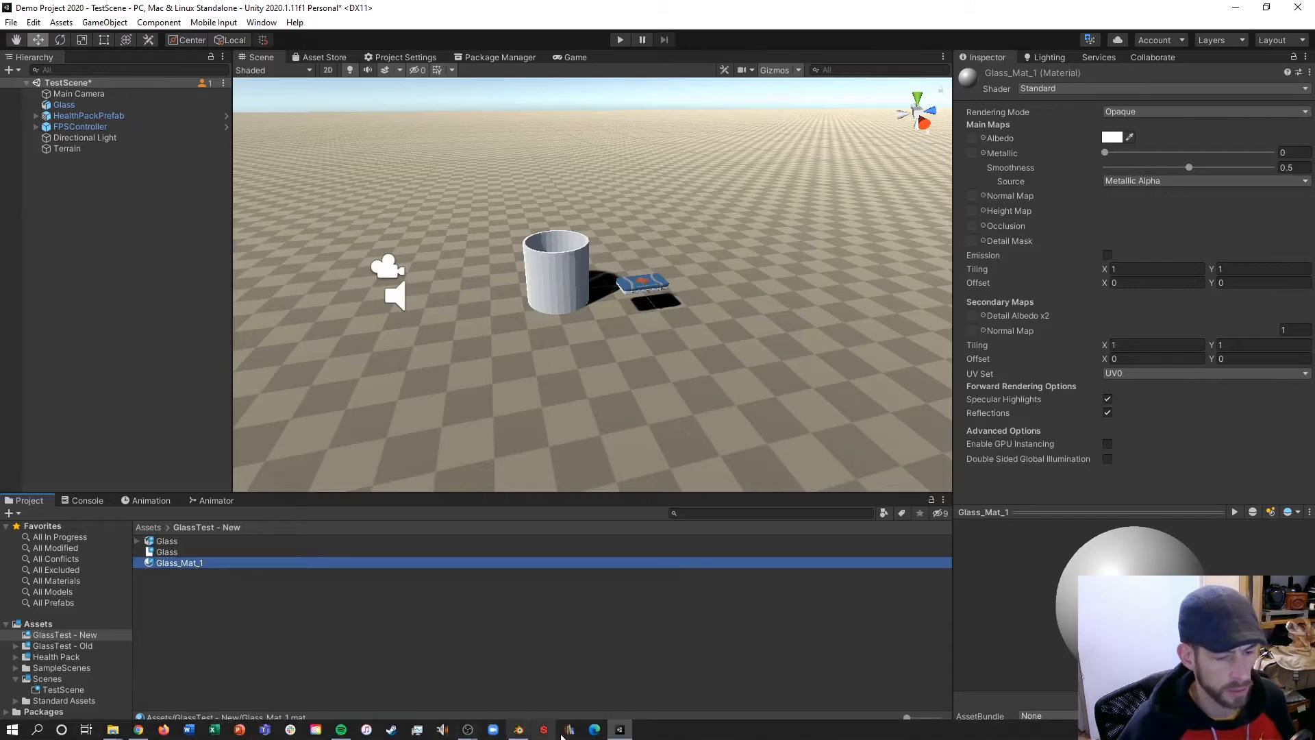
click(525, 730)
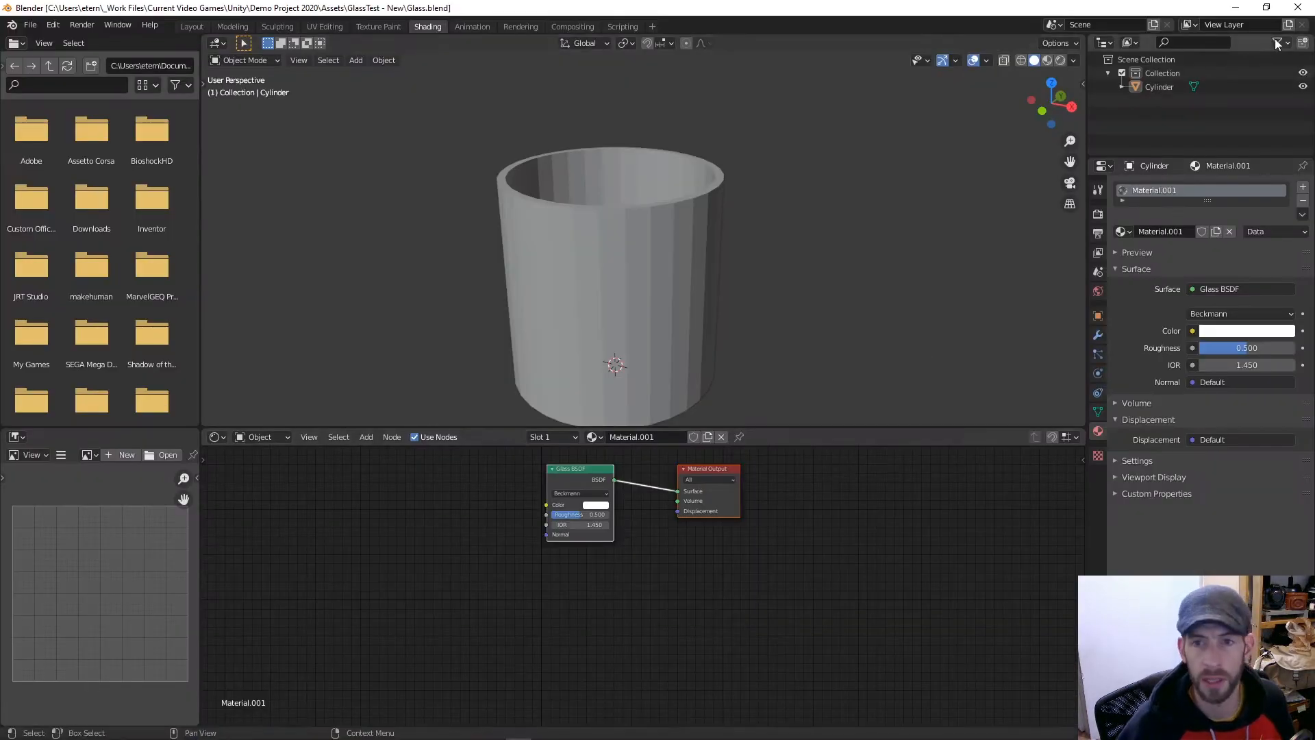
click(1290, 8)
Step: Rename the Glass model in the GlassTest - New folder to Glass_Cup1
click(167, 541)
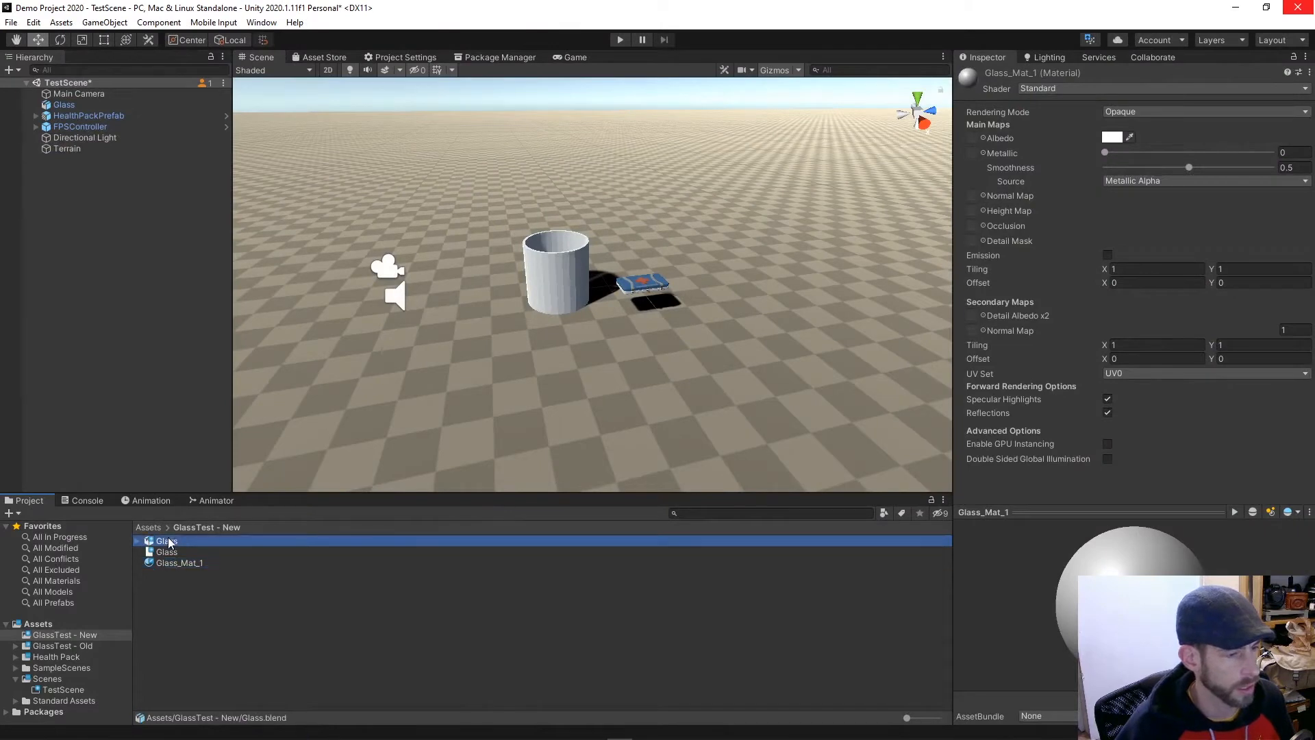
click(161, 541)
click(185, 542)
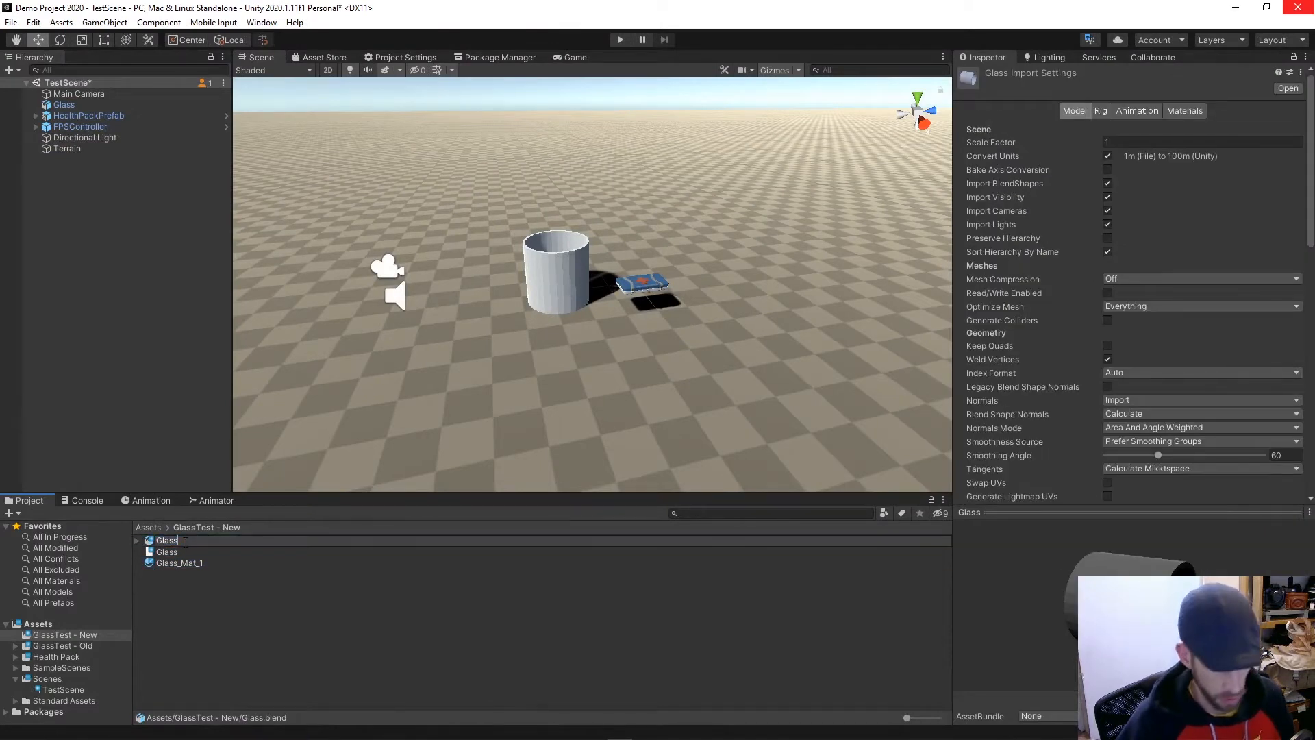
text(_Cup)
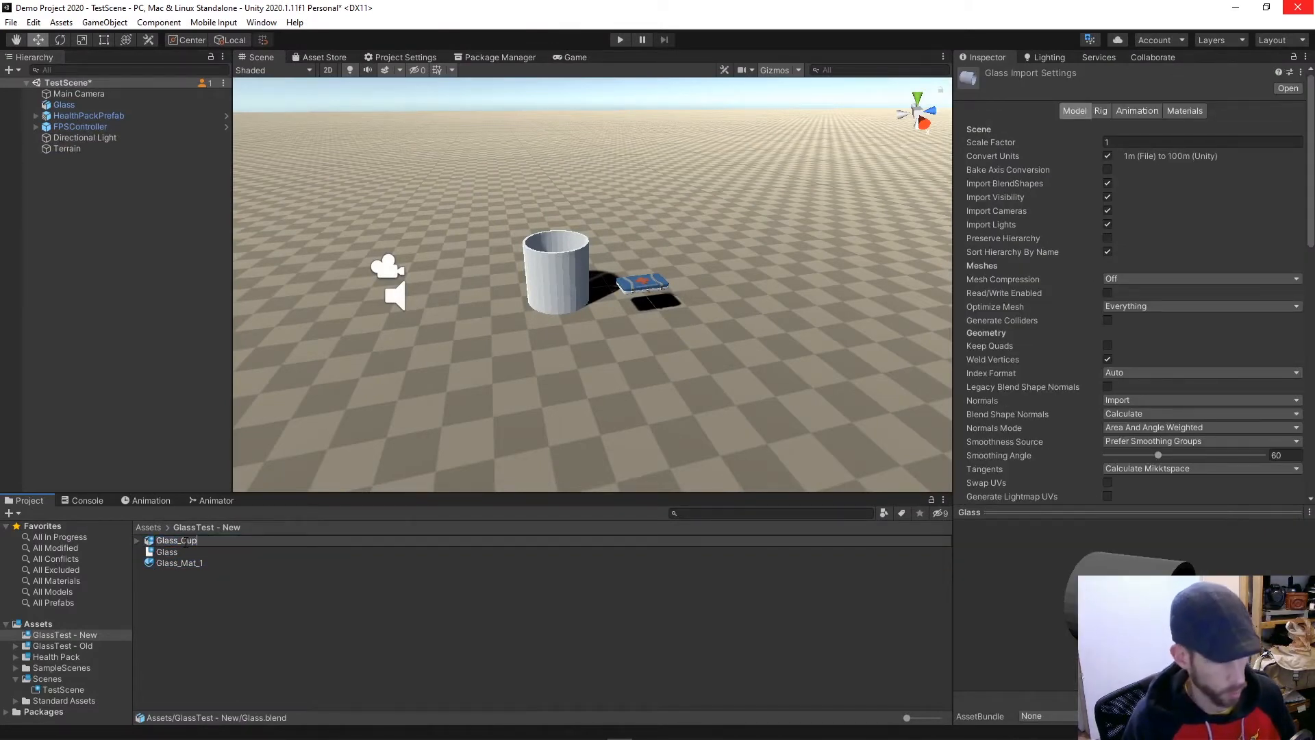
text(1)
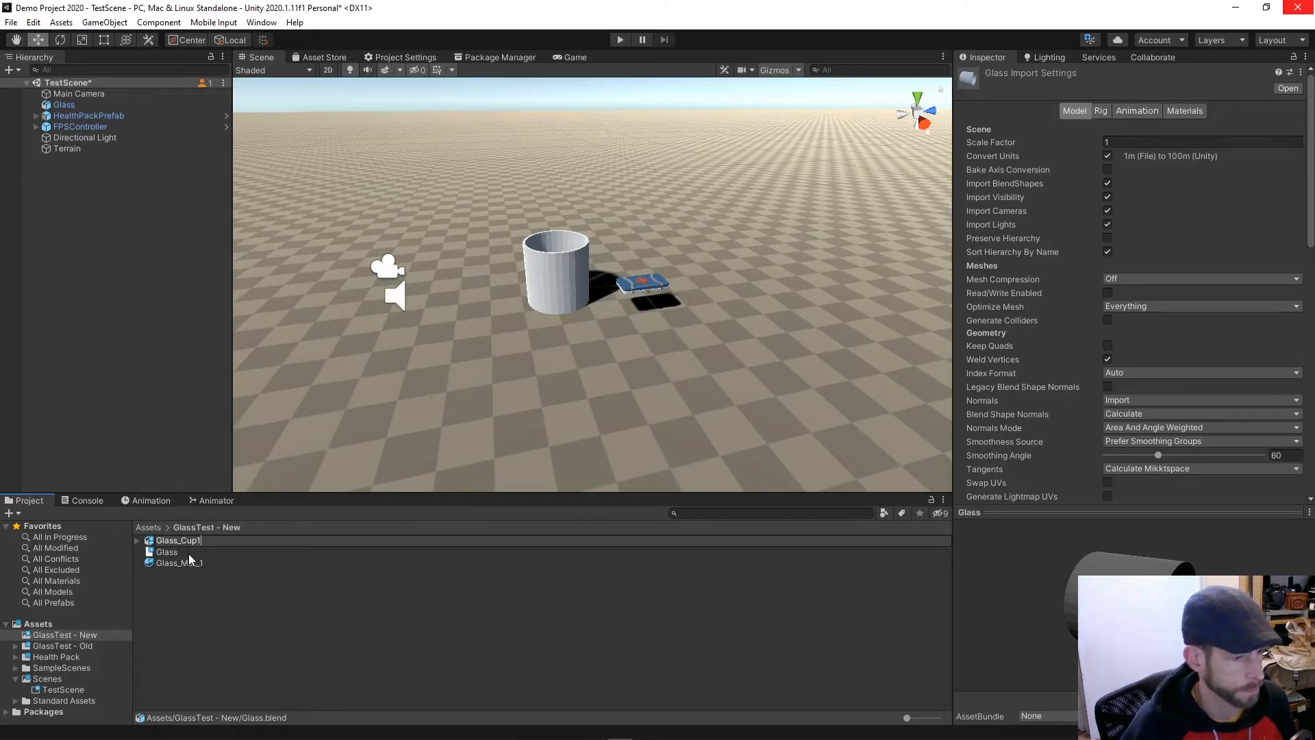
key(Return)
Step: Delete the leftover Glass.blend1 backup file from the GlassTest - New folder
right_click(163, 545)
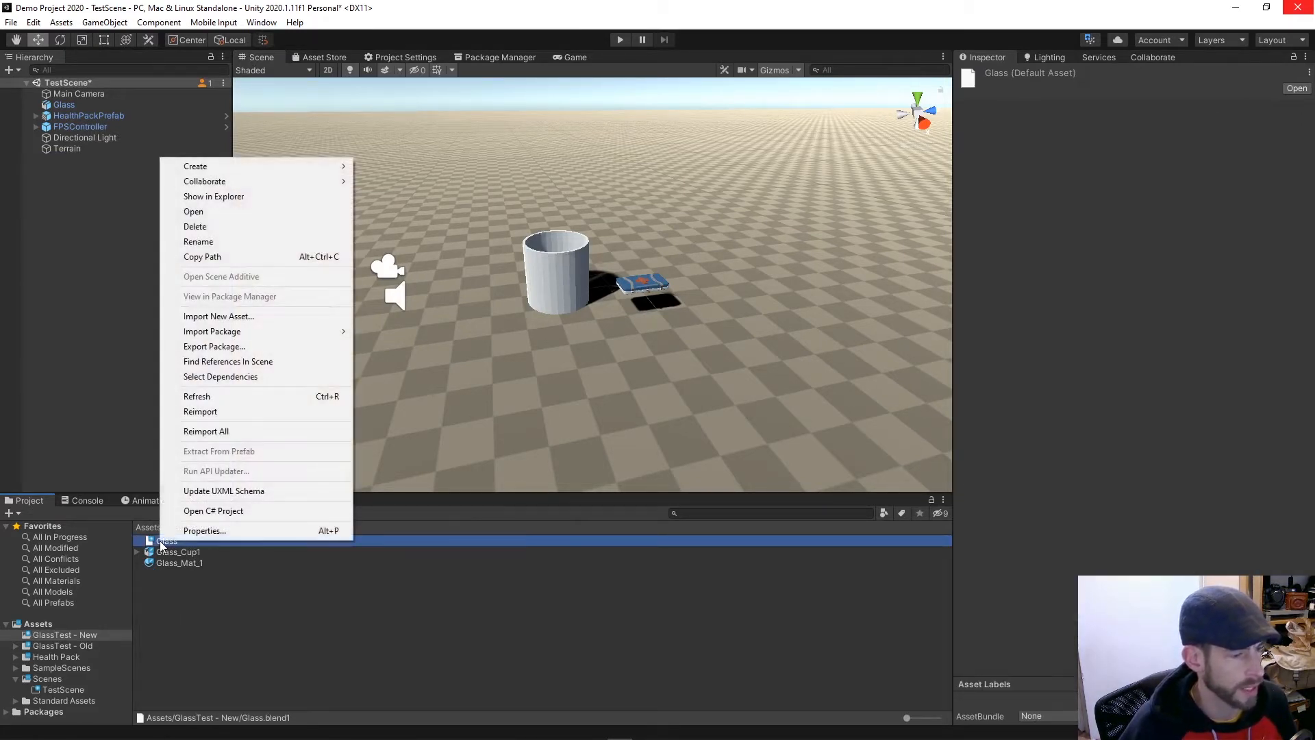
click(236, 227)
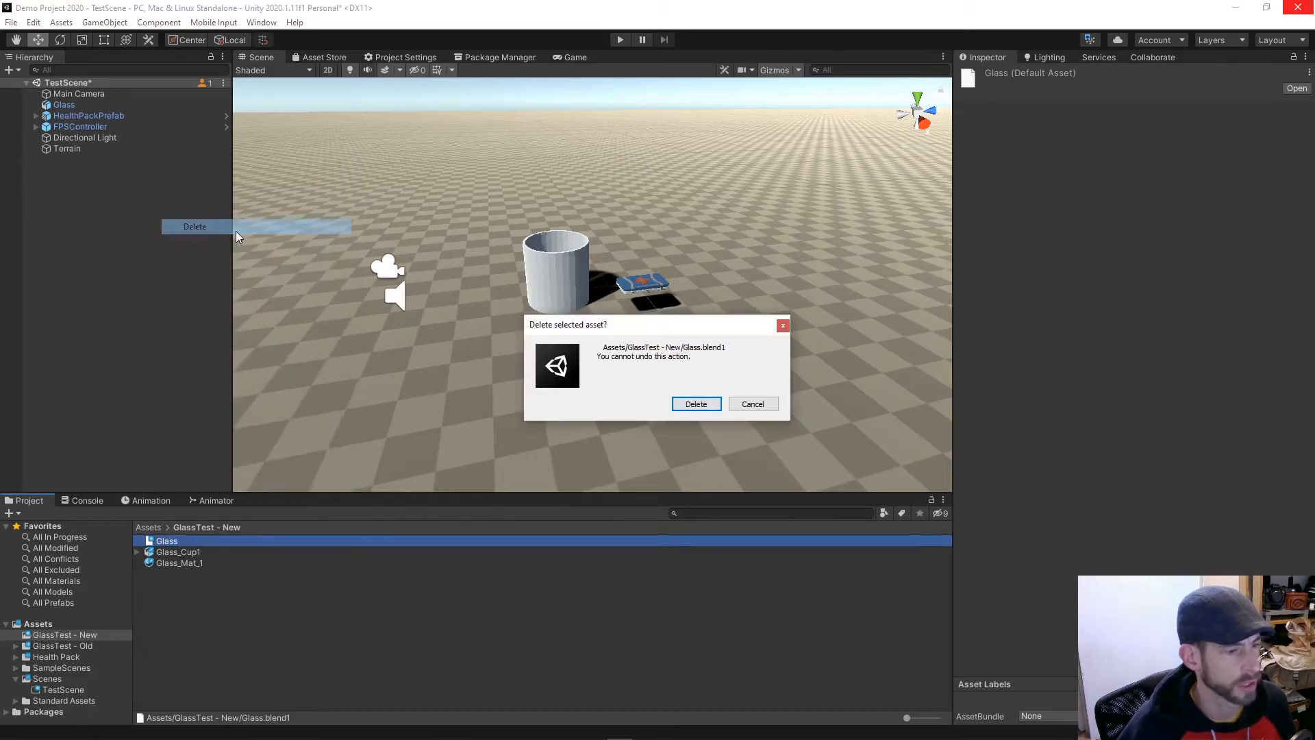
click(712, 401)
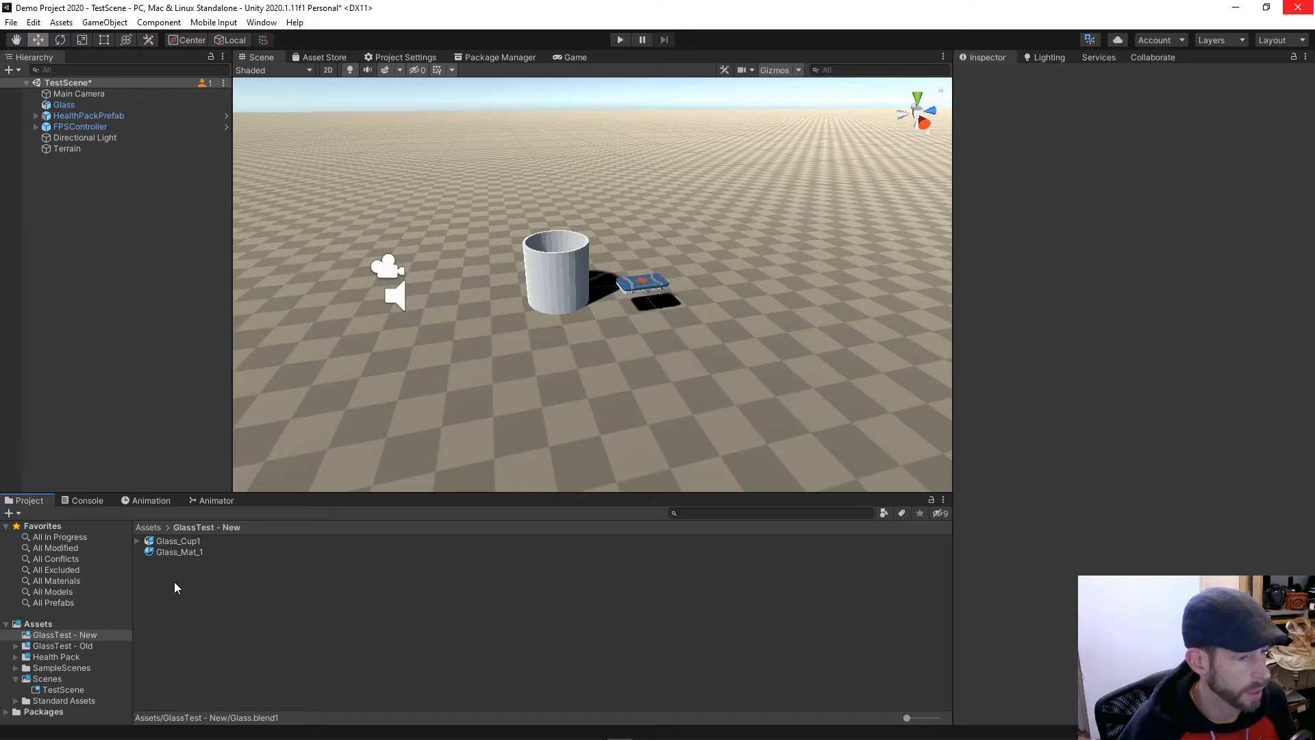
Step: Set the rendering mode of the Glass_Mat_1 material to Transparent
click(194, 541)
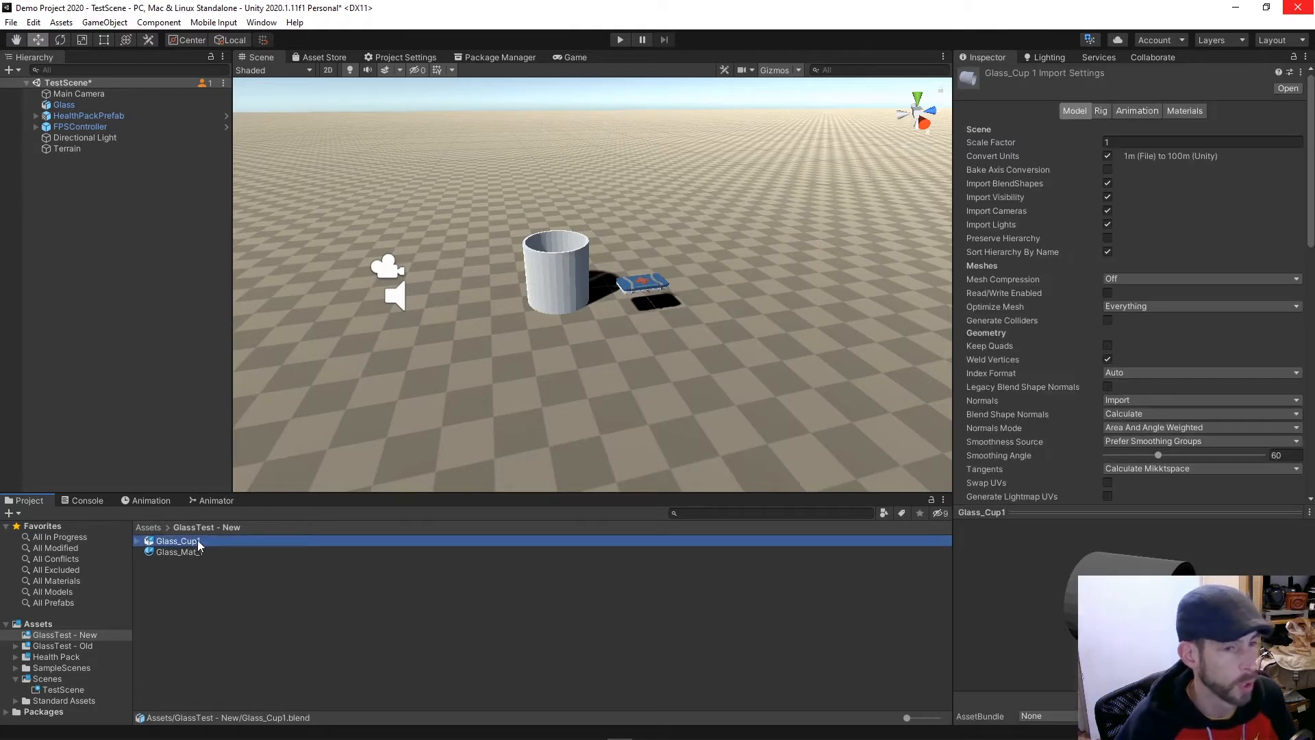
click(159, 553)
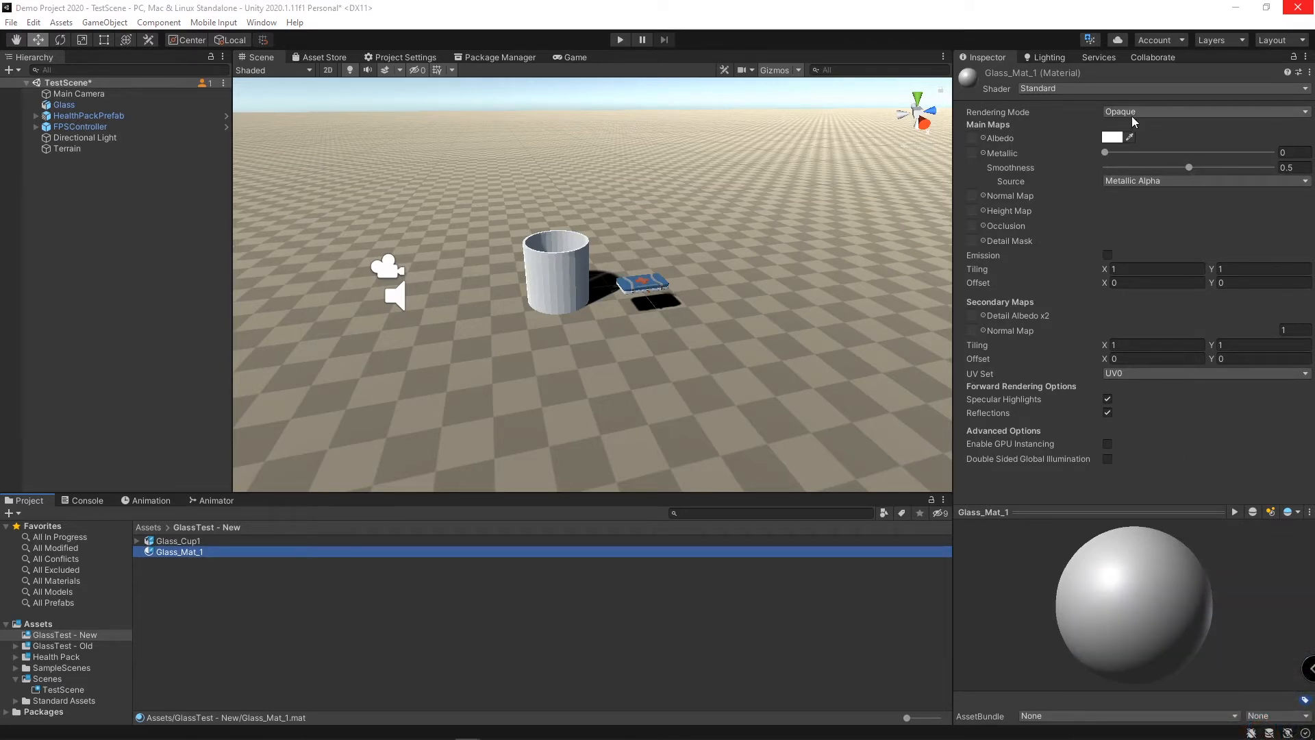
click(1149, 113)
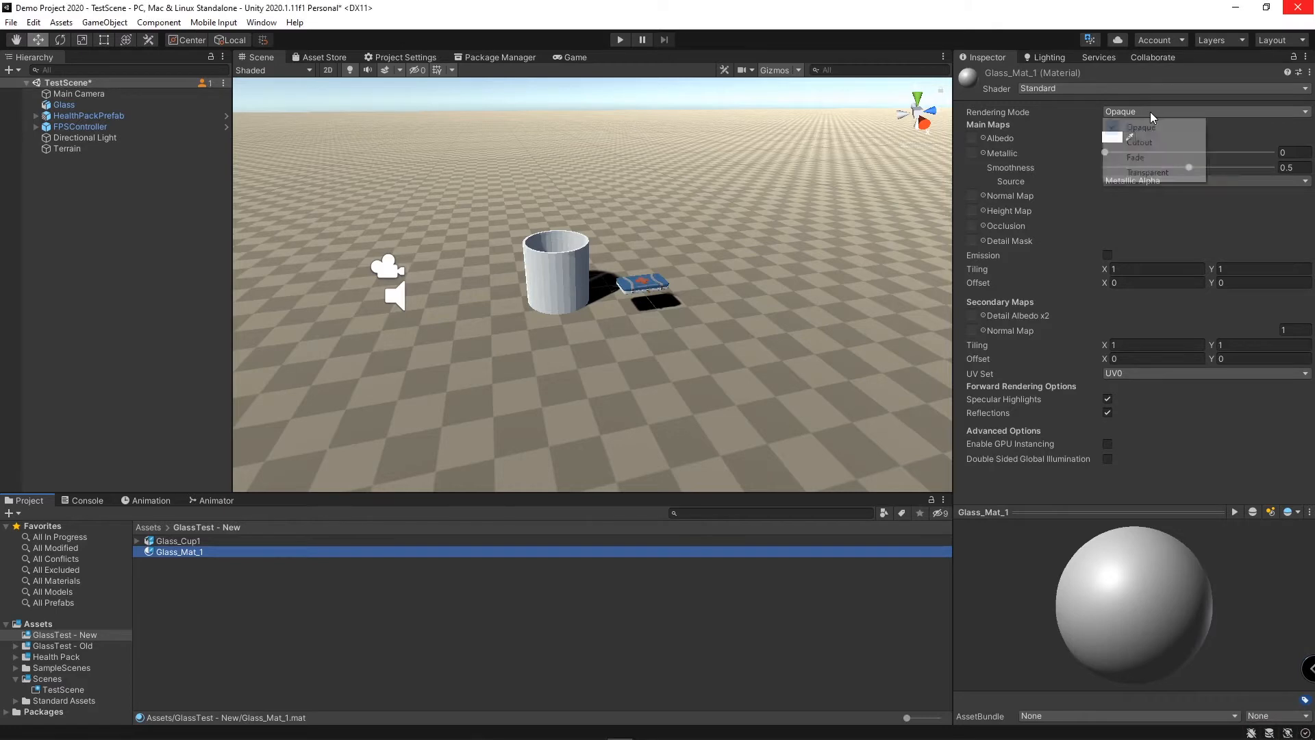
click(1166, 172)
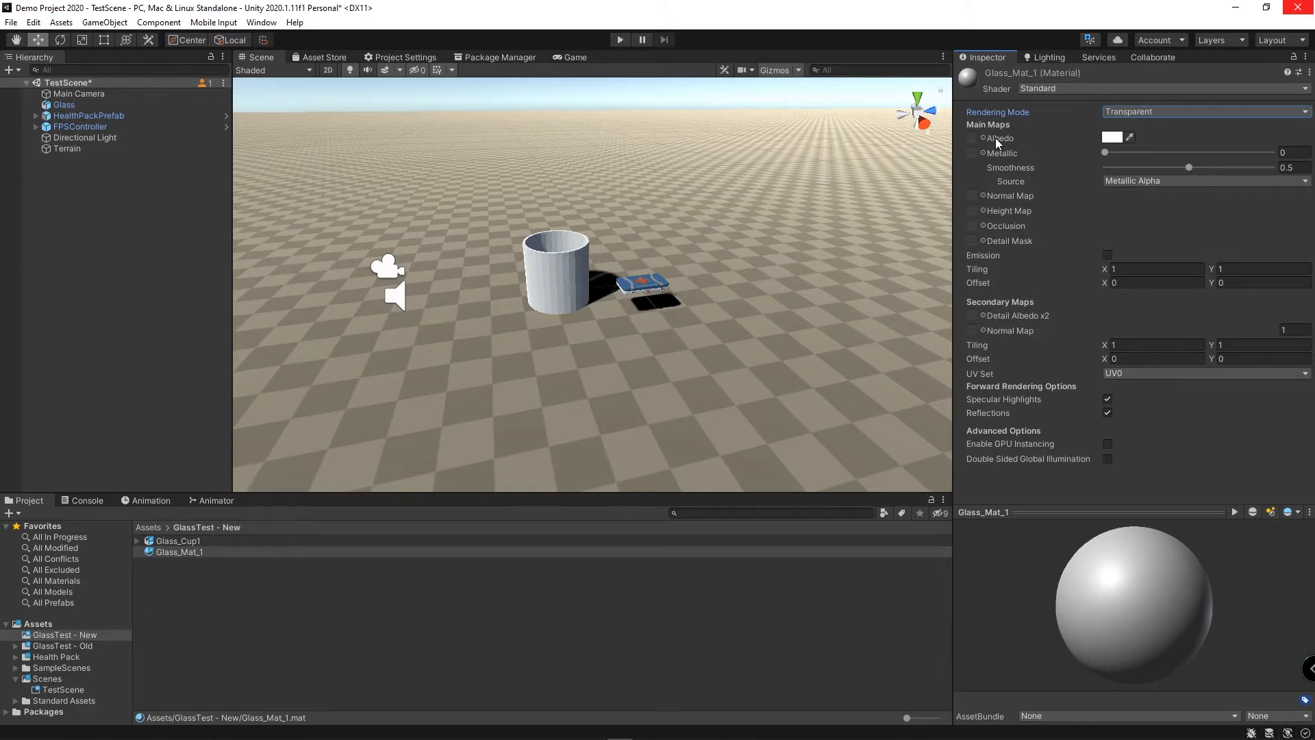
Step: Lower the alpha of the Glass_Mat_1 albedo color to 13, keeping the color white
click(1118, 138)
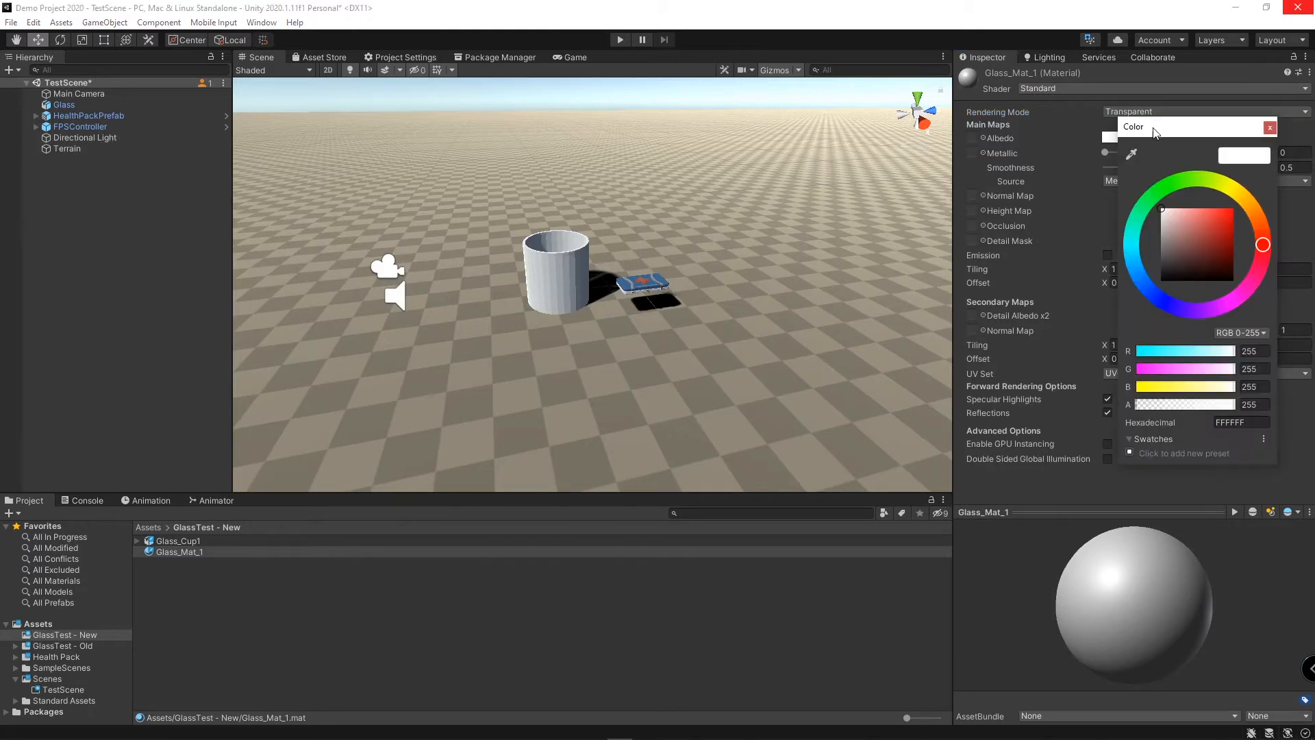
drag(1156, 130, 820, 116)
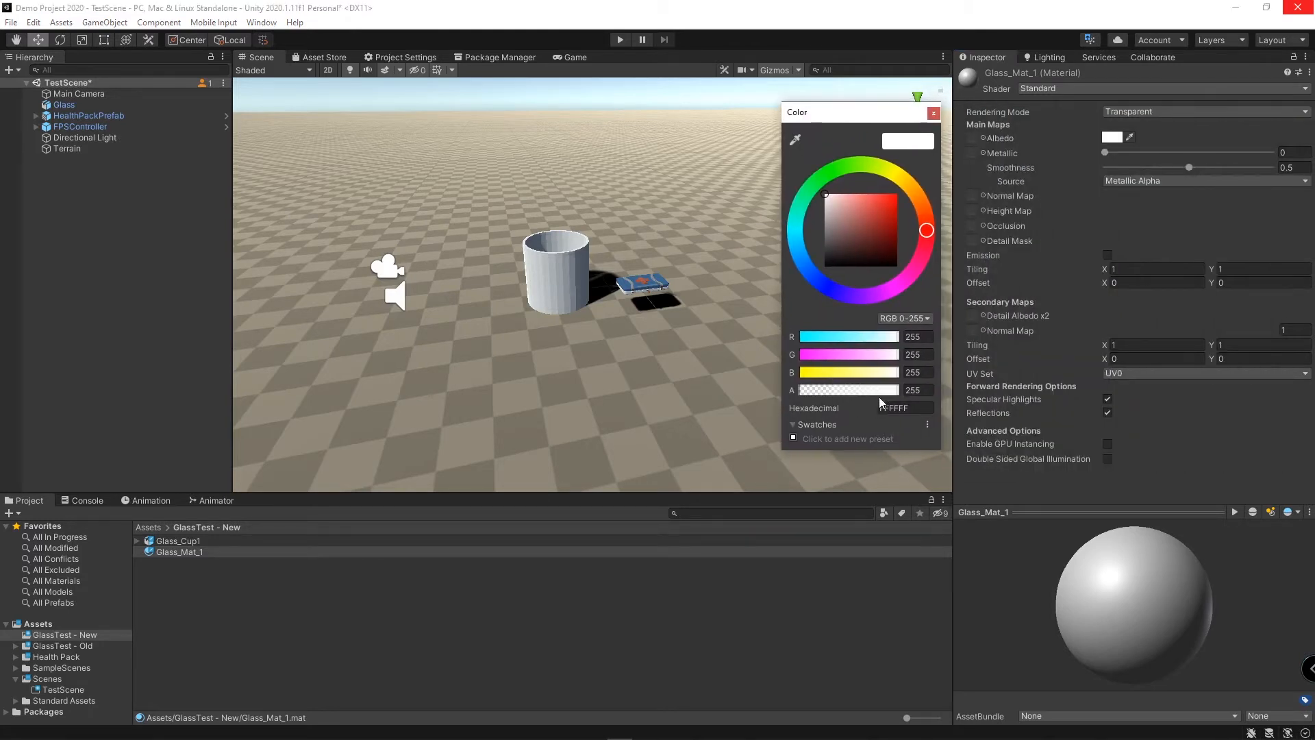
drag(895, 390, 806, 390)
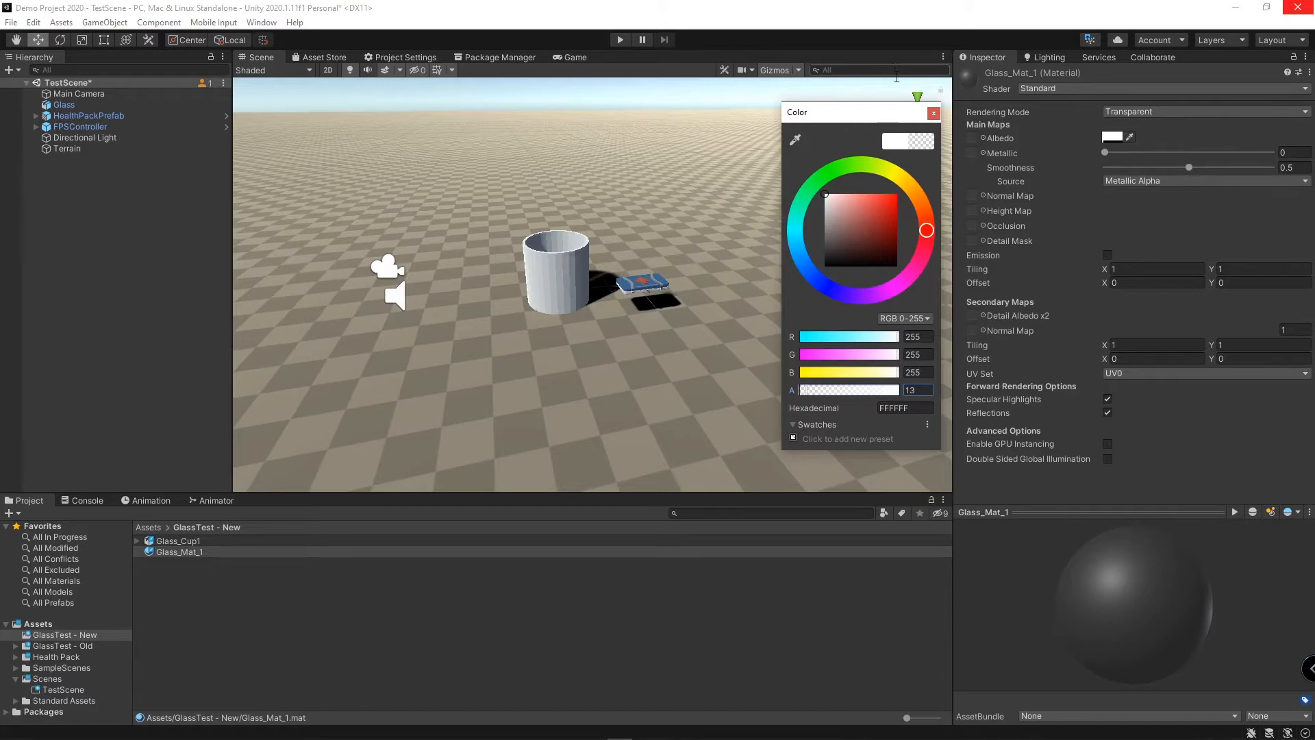
click(934, 113)
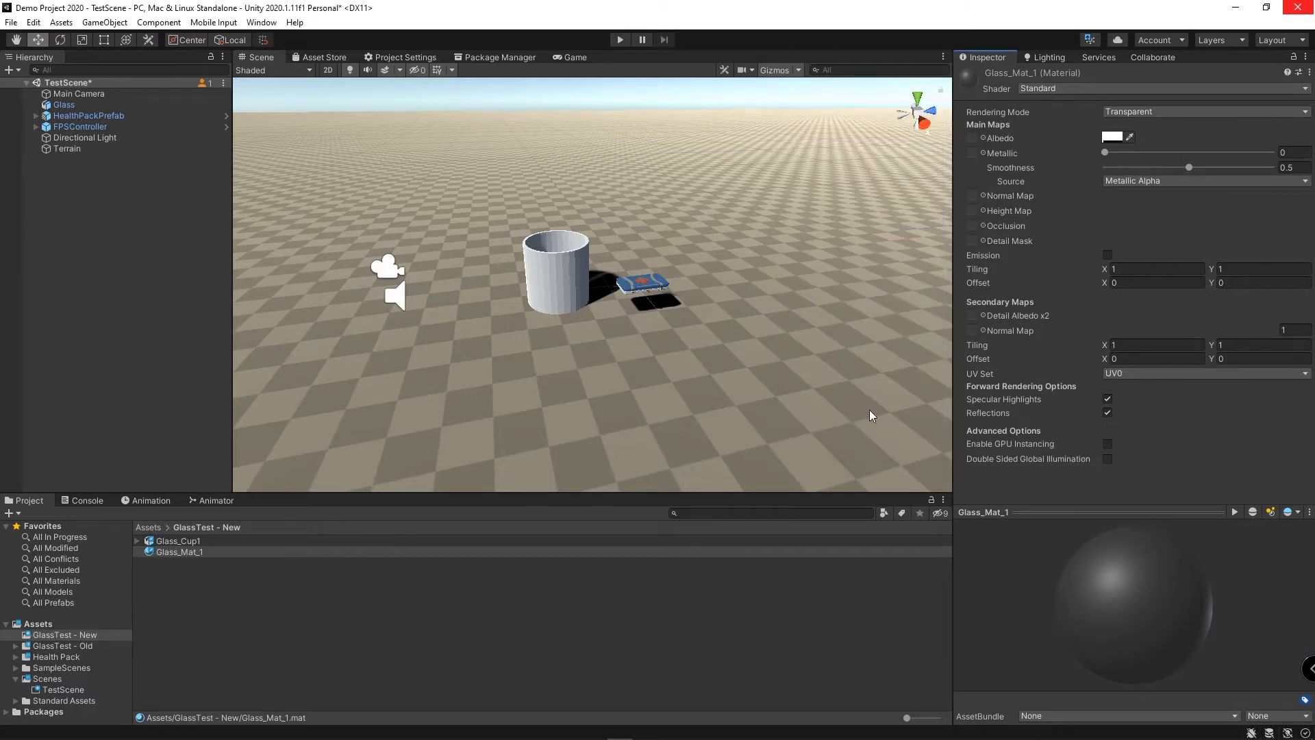
Step: Apply Glass_Mat_1 to the Glass object in the scene and inspect its material settings
scroll(520, 284, up, 2)
scroll(526, 315, up, 4)
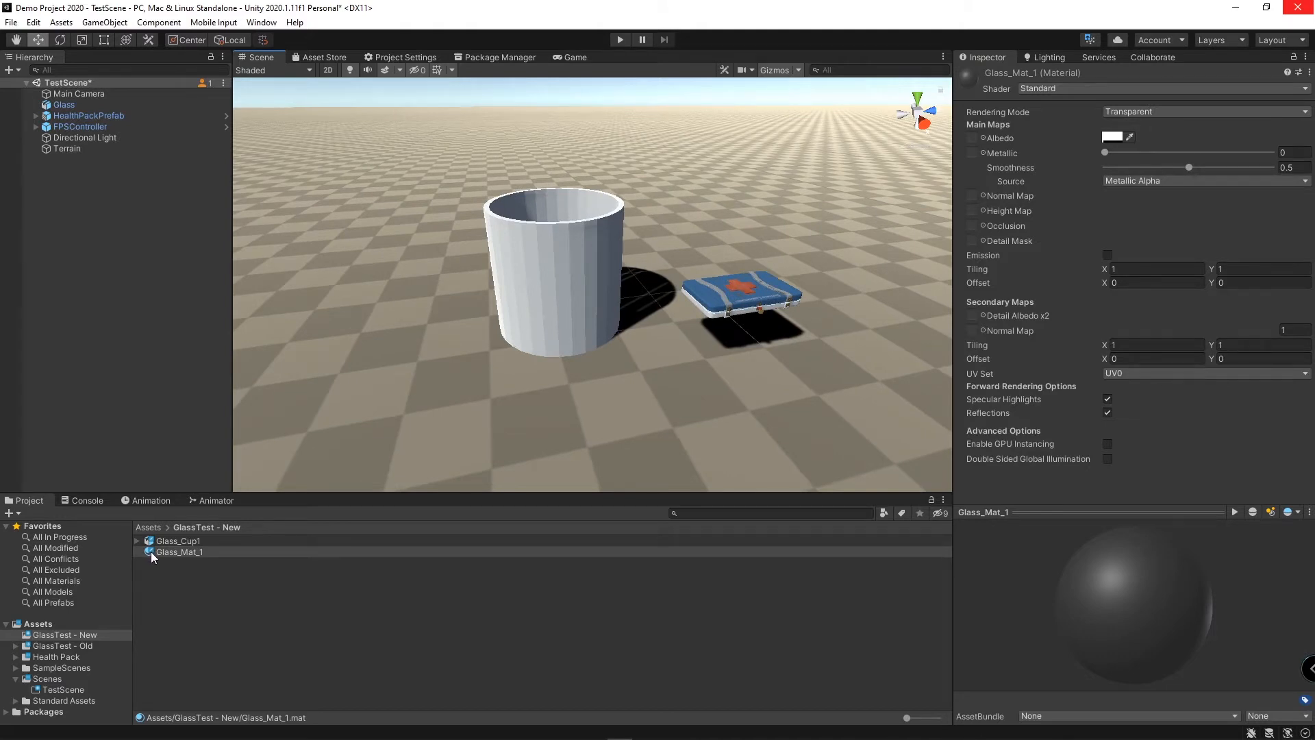
drag(150, 555, 560, 287)
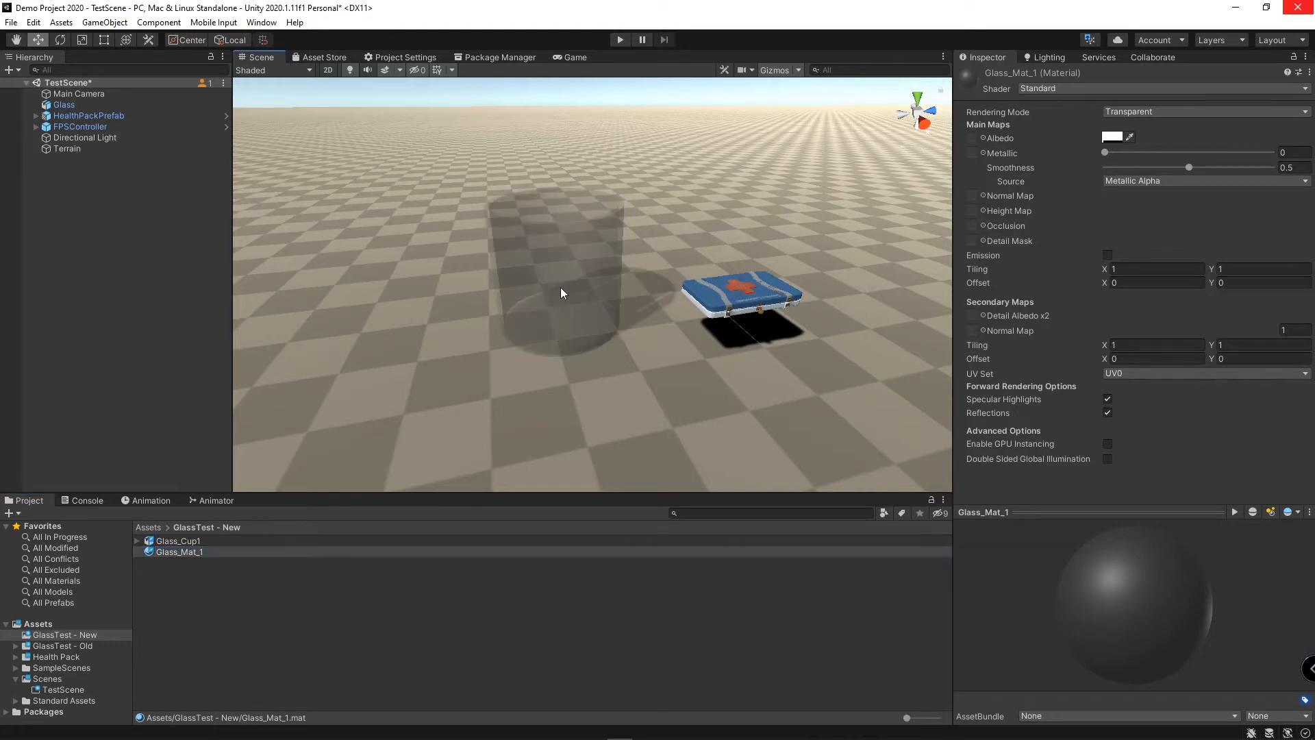
click(109, 106)
click(962, 260)
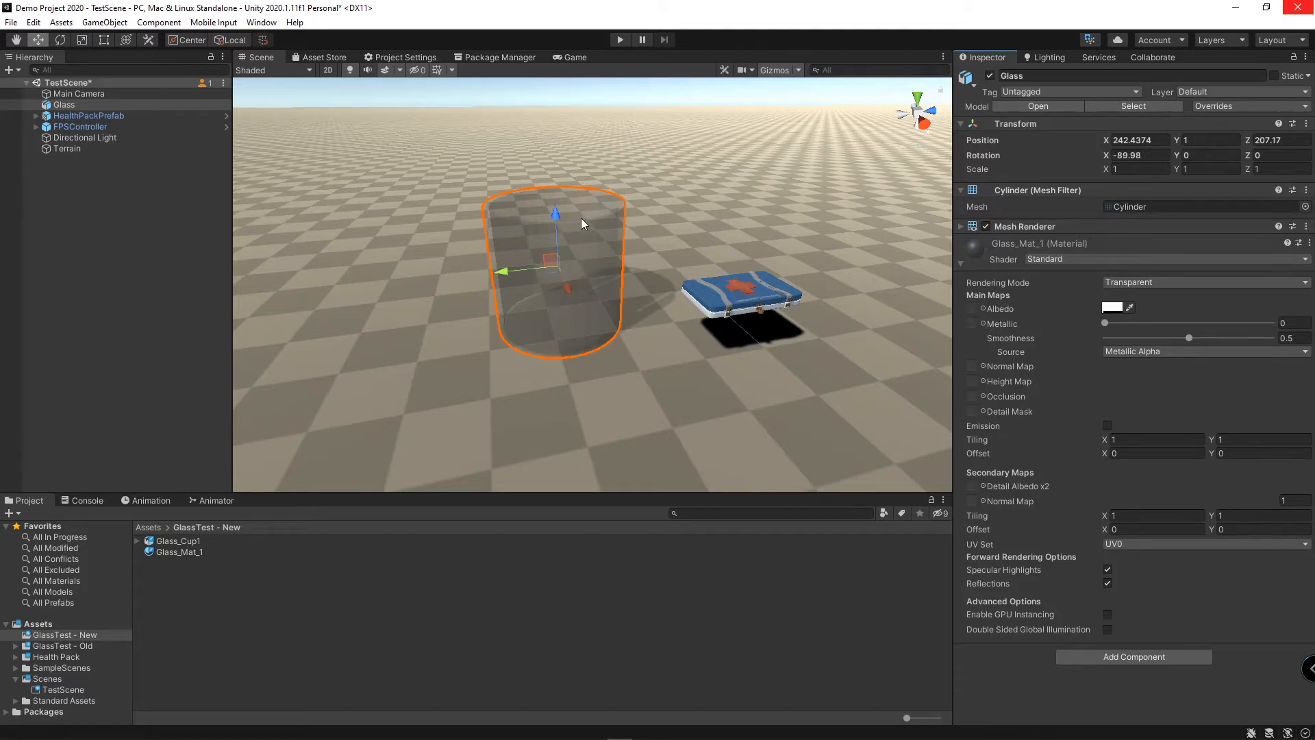
Step: Place a trial copy of Glass_Cup1 beside the transparent glass and delete that copy again
scroll(553, 287, down, 3)
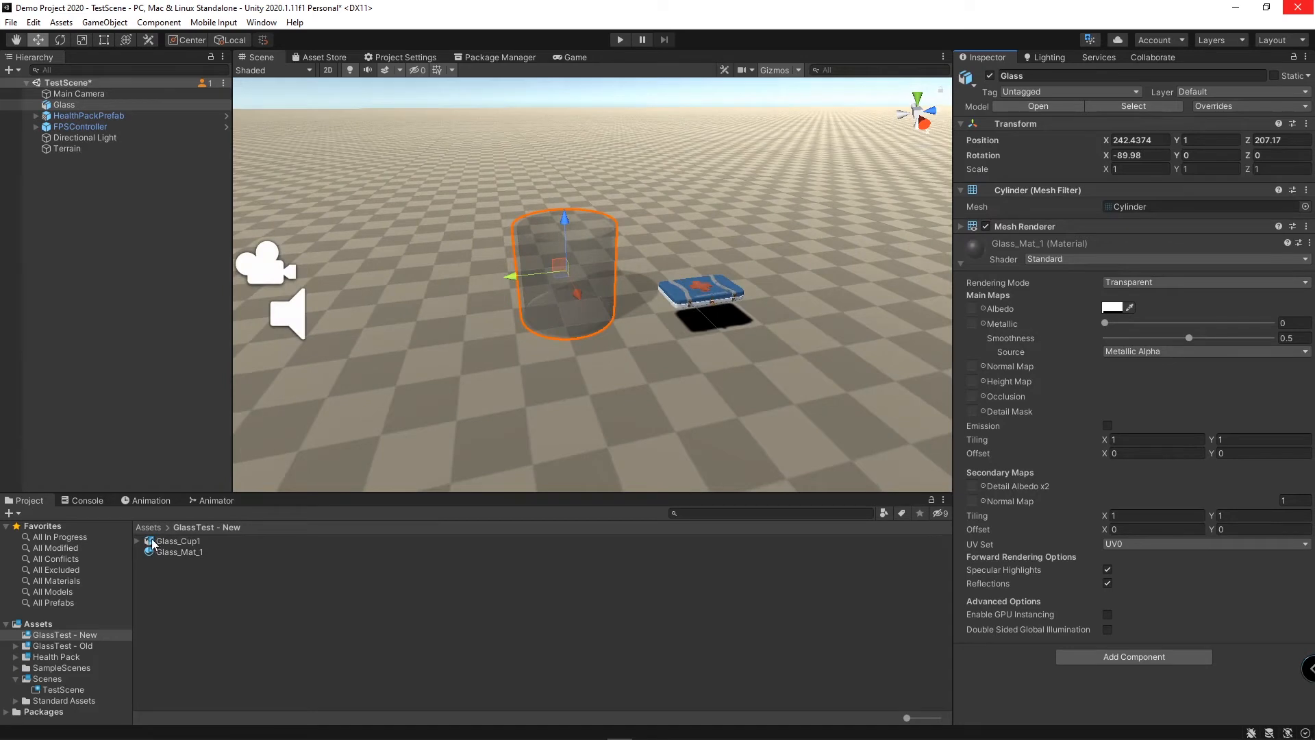
drag(155, 543, 441, 334)
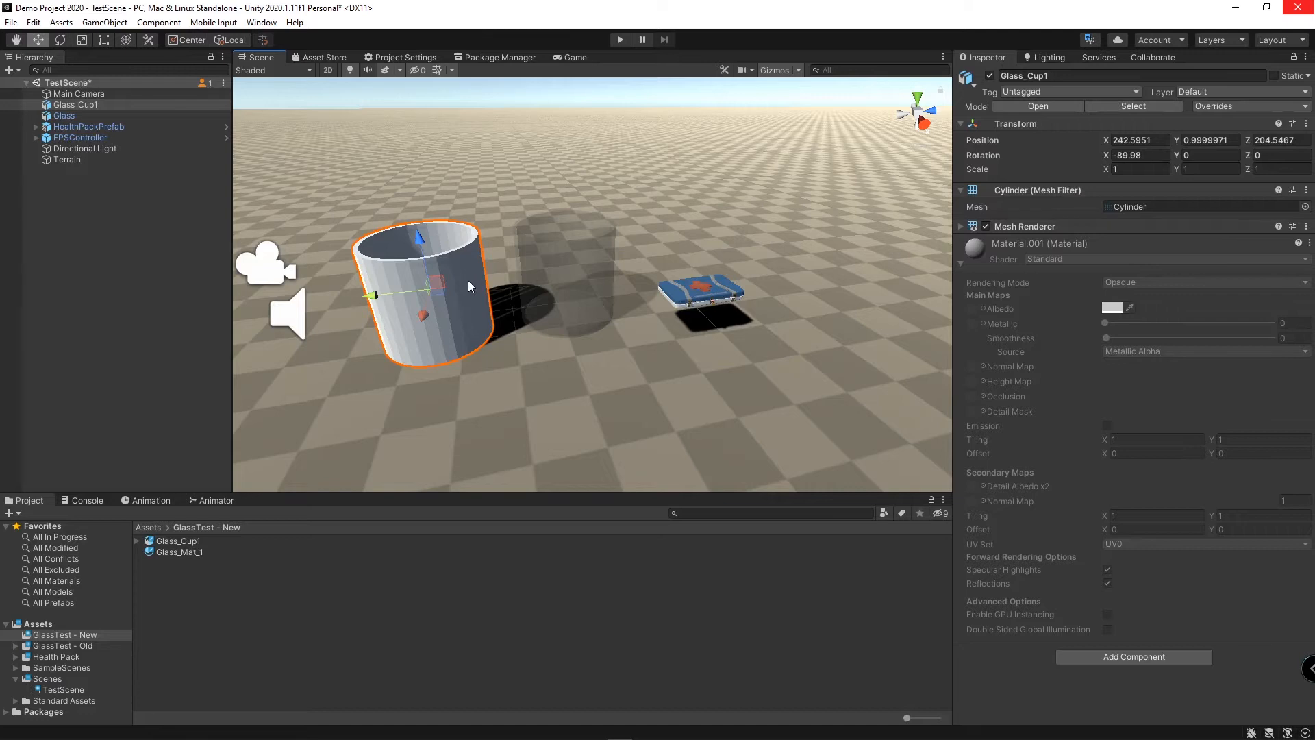
key(Delete)
Step: Delete the transparent Glass object from the scene
click(532, 269)
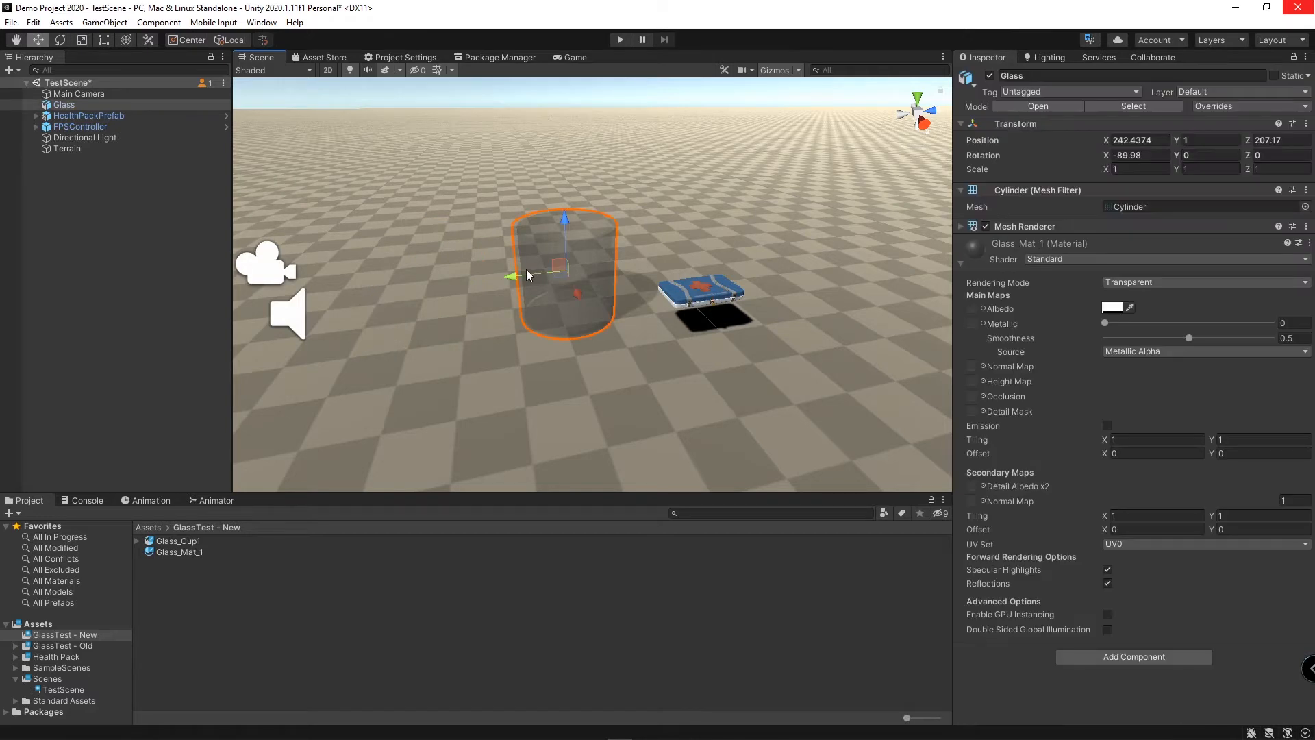
key(Delete)
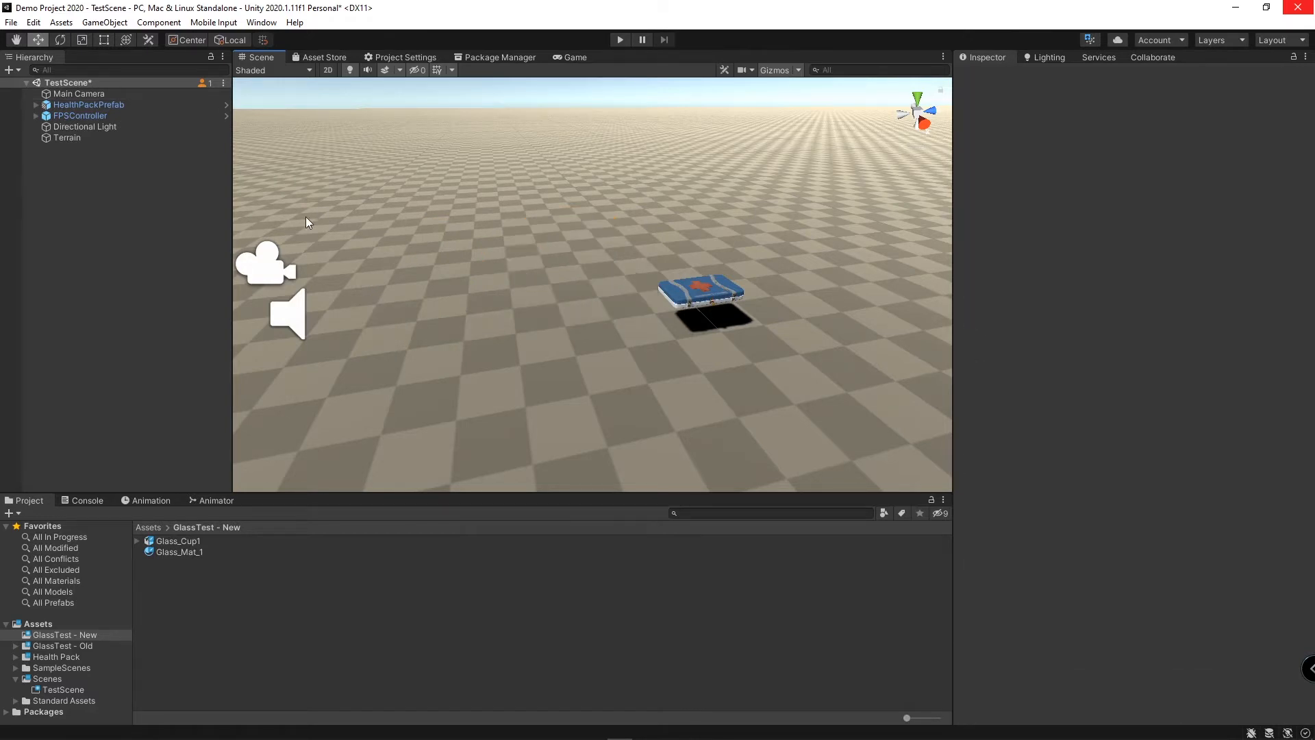
Step: Create a prefab variant from the Glass_Cup1 model and name it Glass_Cup1_Prefab
right_click(179, 541)
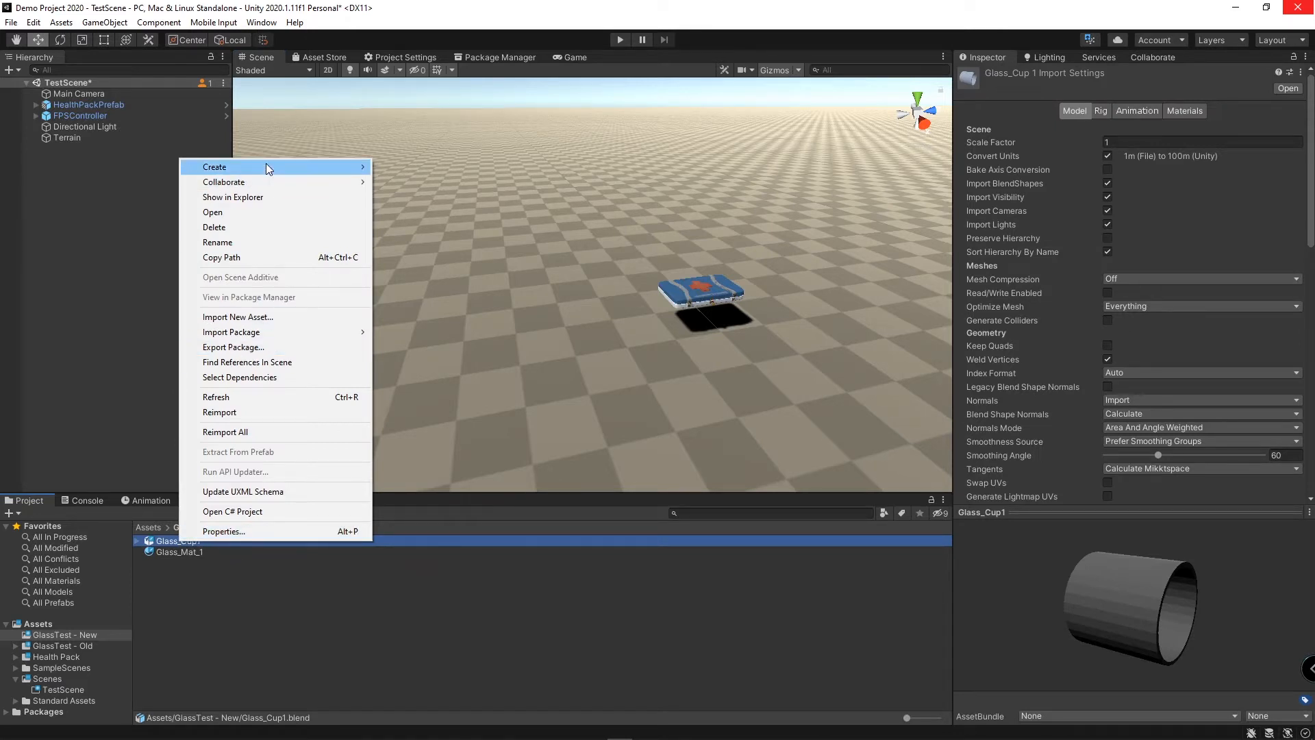
mouse_move(266, 163)
click(455, 313)
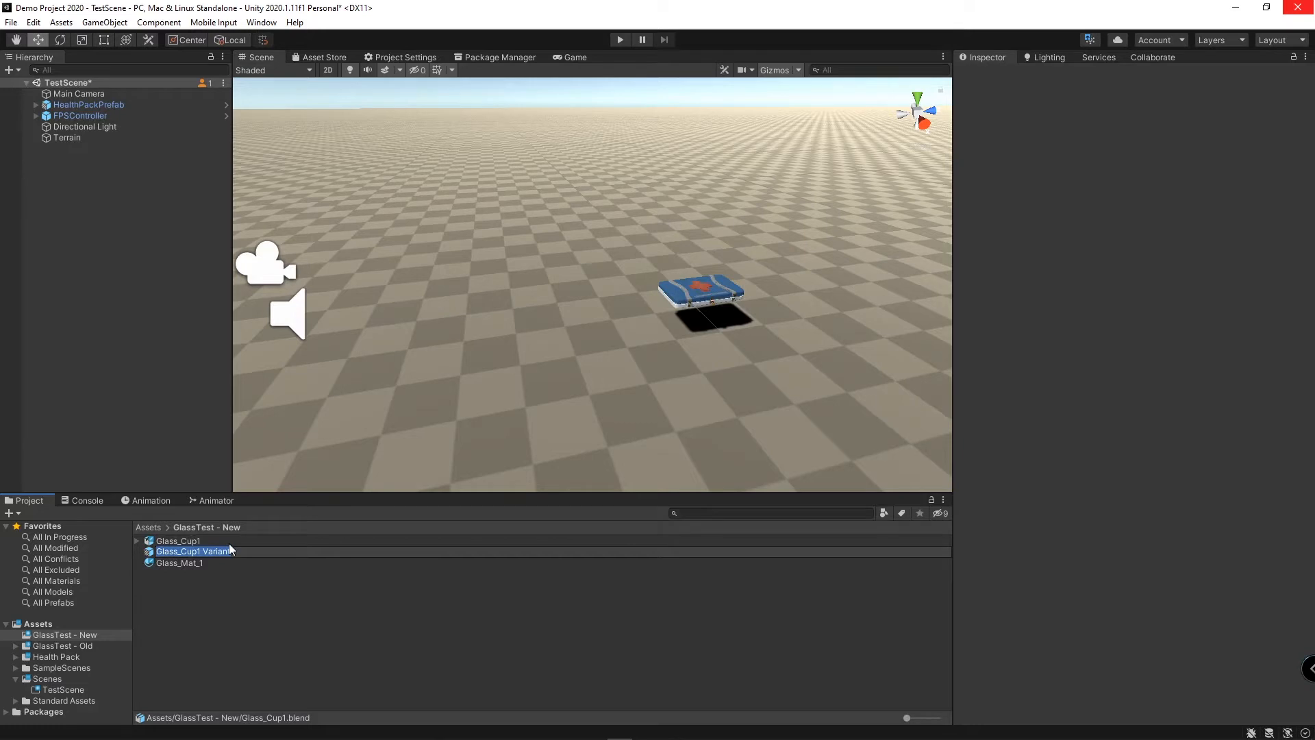
key(Right)
key(BackSpace)
key(BackSpace)
key(Return)
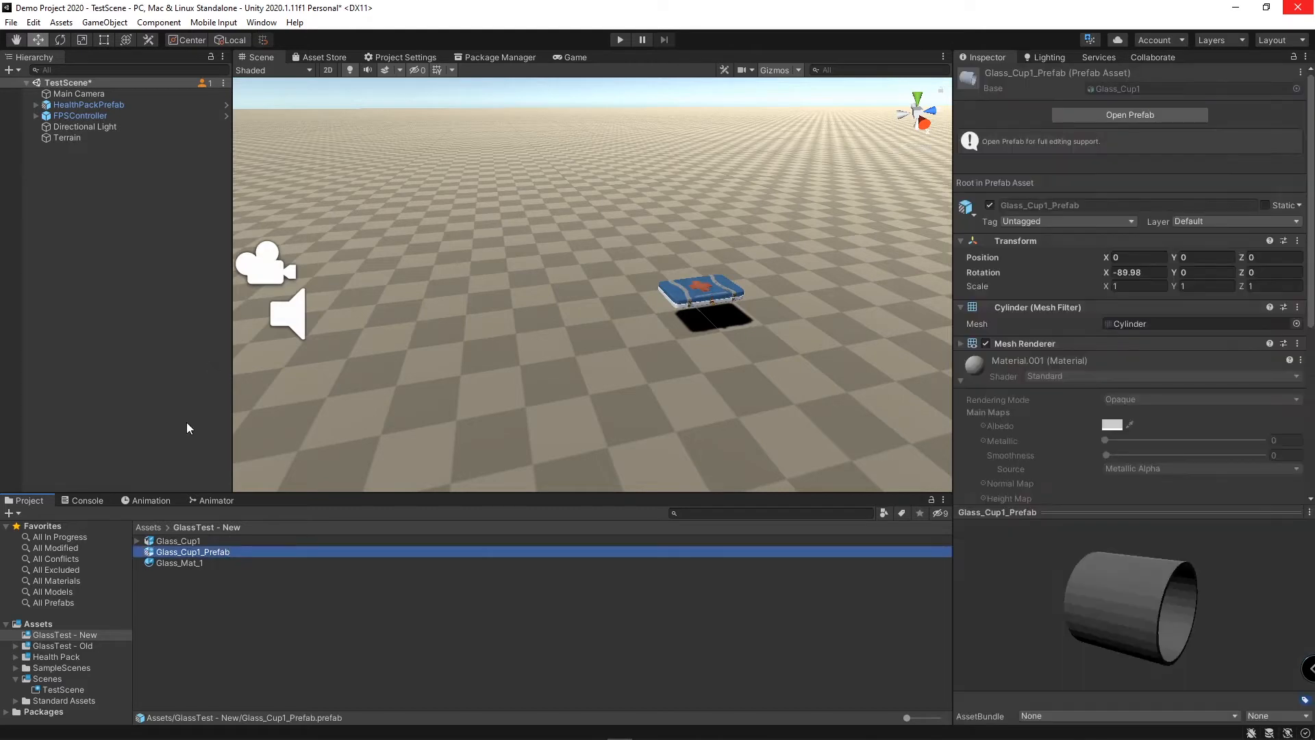
Step: Open Glass_Cup1_Prefab for editing, apply Glass_Mat_1 to its cup, and return to the scene
double_click(150, 552)
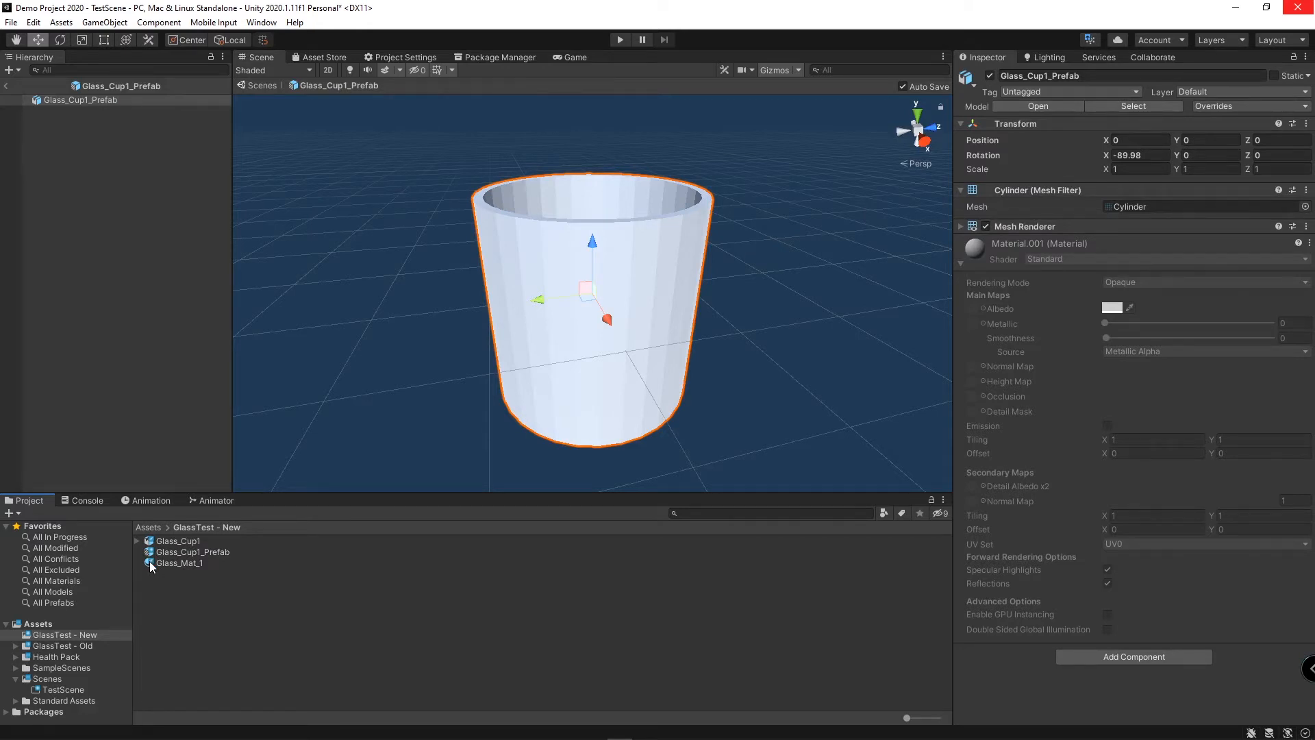
drag(151, 566, 532, 356)
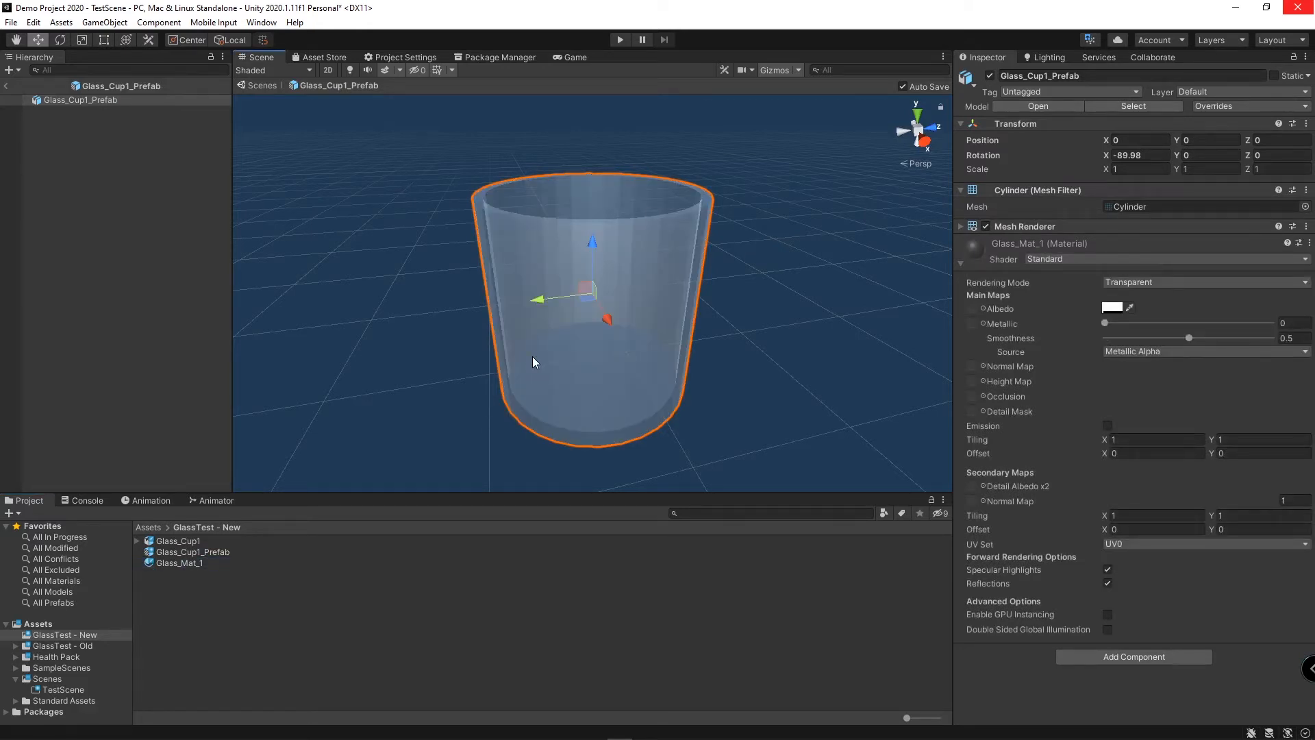
click(262, 87)
Step: Place Glass_Cup1_Prefab in the scene beside the health pack and shift it along Z to about 206.89
drag(175, 552, 542, 336)
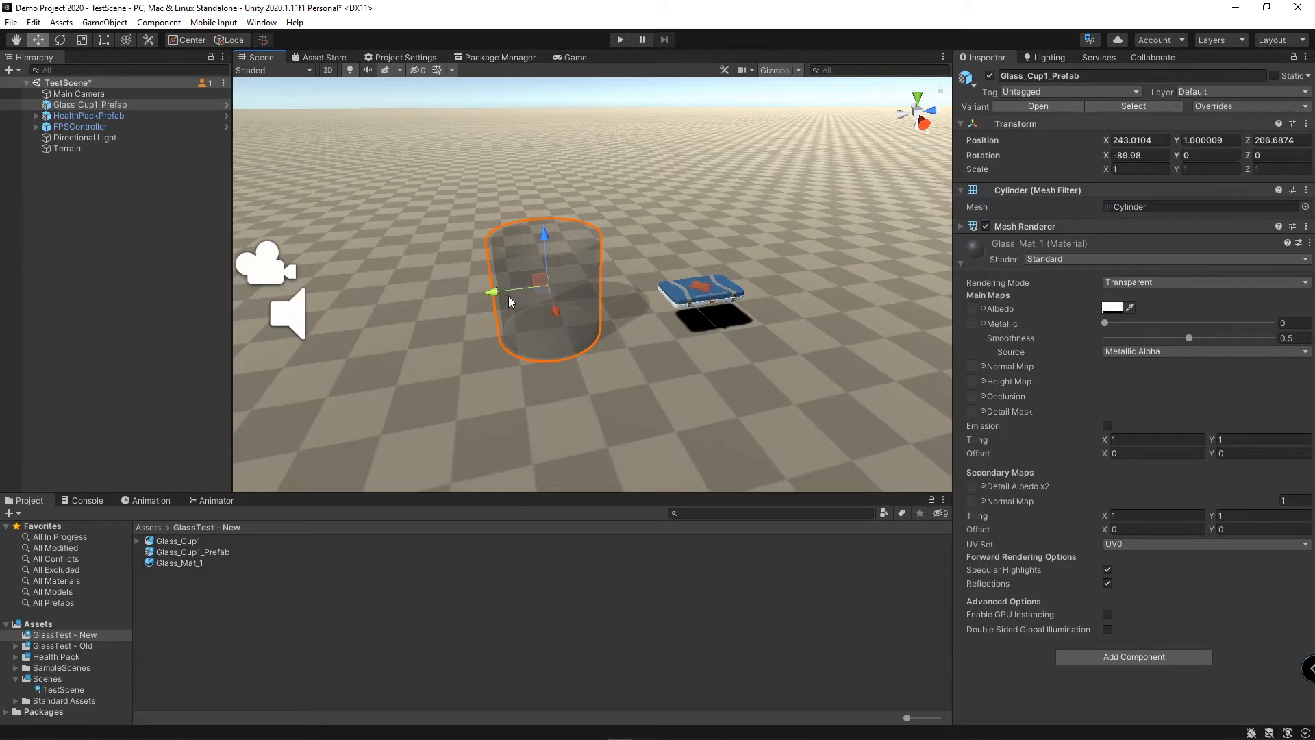
drag(500, 298, 511, 285)
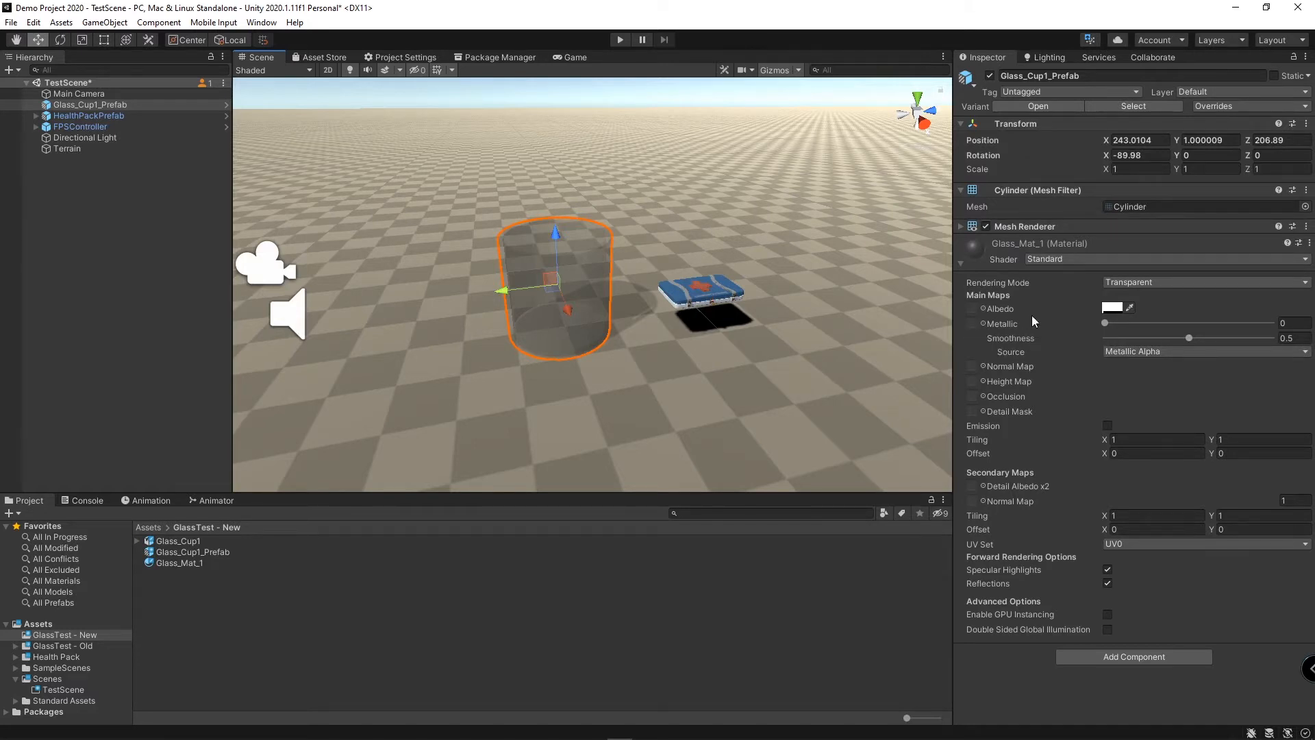
Step: Try the Metallic value of Glass_Mat_1 at 1 on the placed cup
mouse_move(649, 298)
middle_down()
mouse_move(725, 297)
mouse_move(697, 341)
middle_up()
right_drag(691, 390, 668, 331)
middle_drag(693, 389, 666, 331)
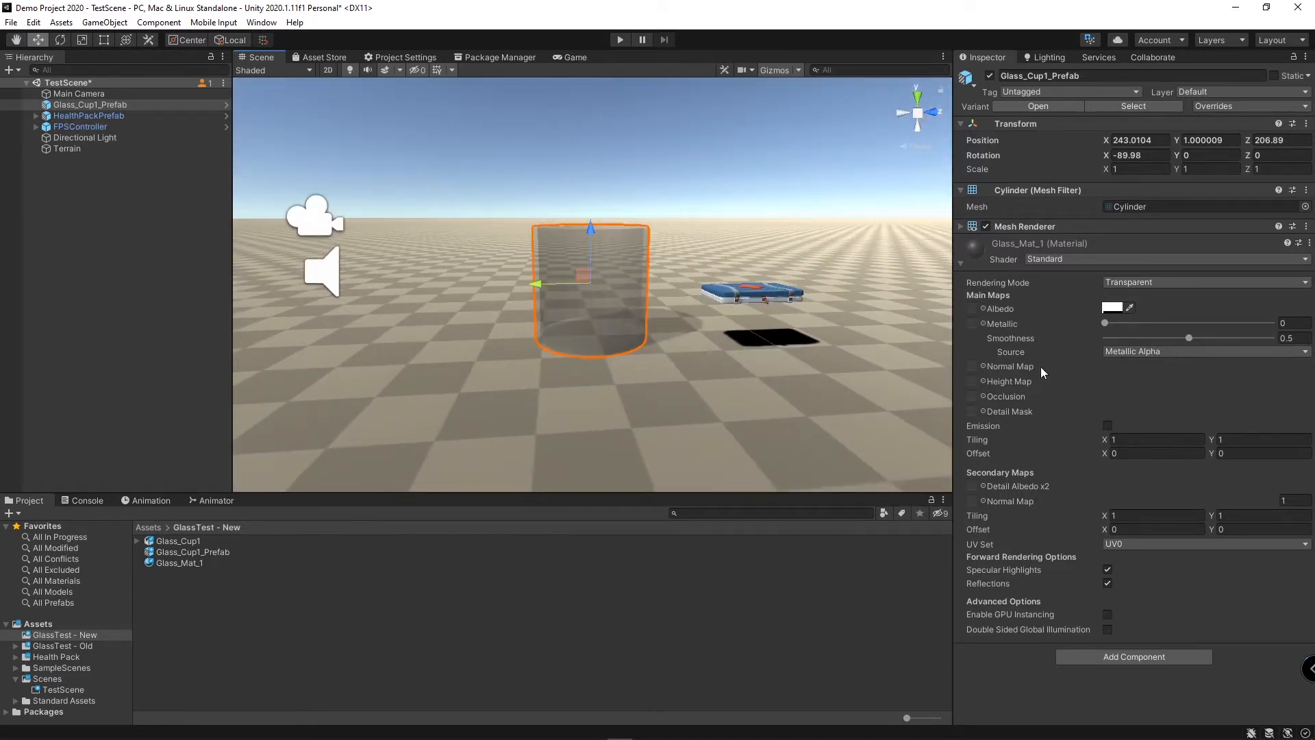
mouse_move(762, 341)
middle_down()
mouse_move(772, 348)
mouse_move(741, 329)
middle_up()
drag(1111, 322, 1308, 334)
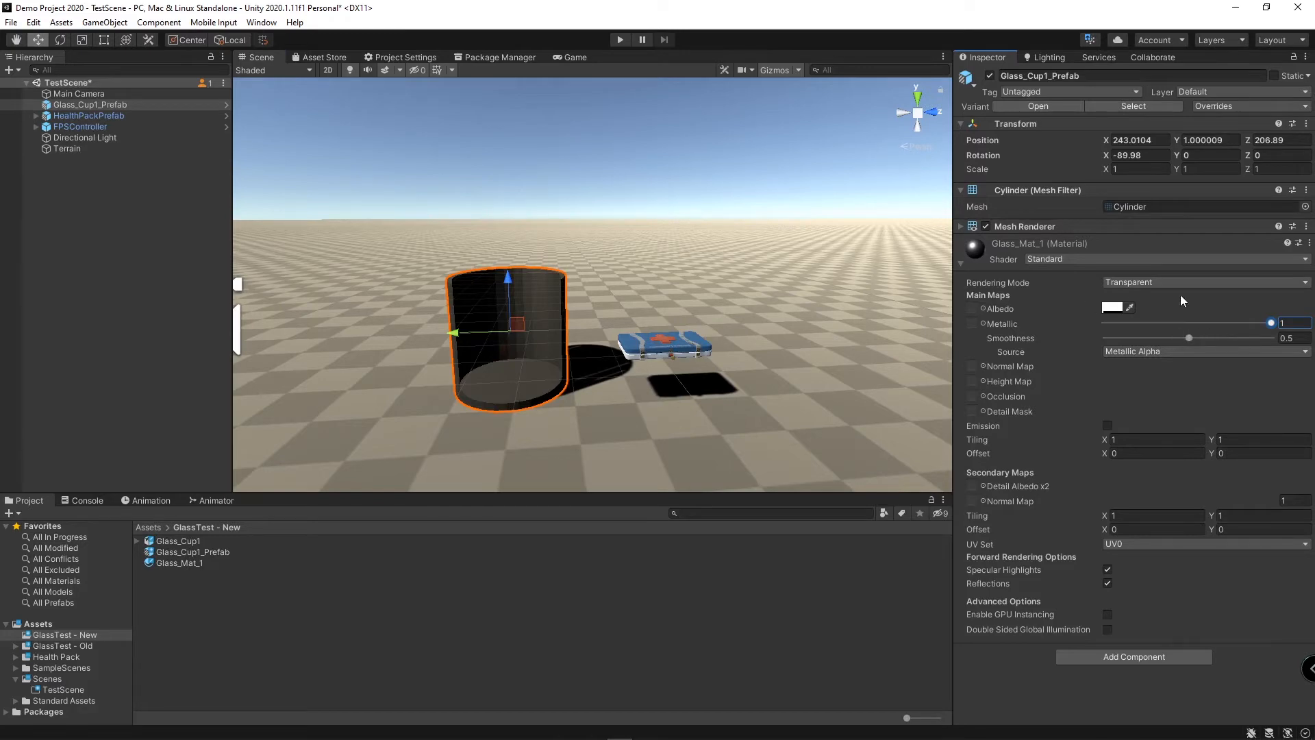
Step: Set the Metallic value of Glass_Mat_1 to about 0.453 and its Smoothness to 1, and inspect the cup
middle_drag(533, 395, 693, 385)
right_drag(770, 309, 749, 352)
middle_drag(825, 264, 754, 354)
drag(1230, 322, 1272, 340)
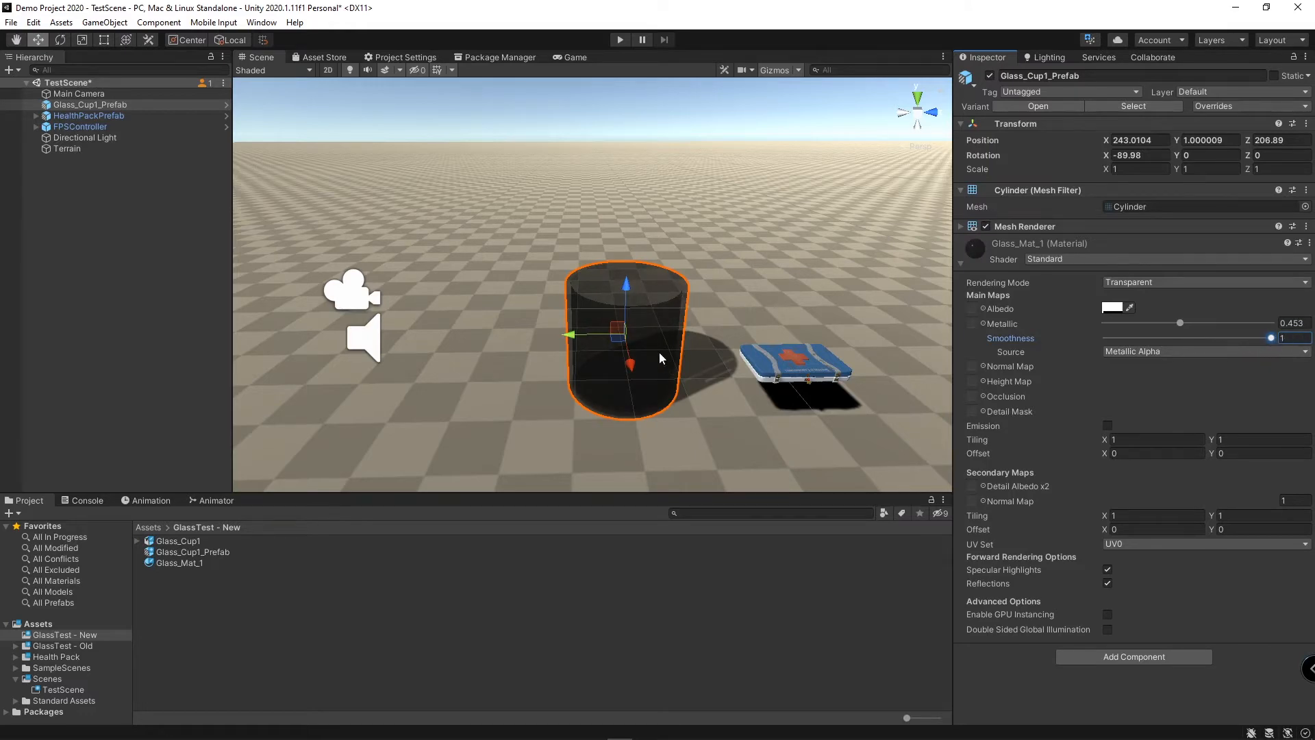
middle_drag(660, 353, 672, 302)
right_drag(672, 302, 736, 285)
middle_drag(737, 285, 742, 363)
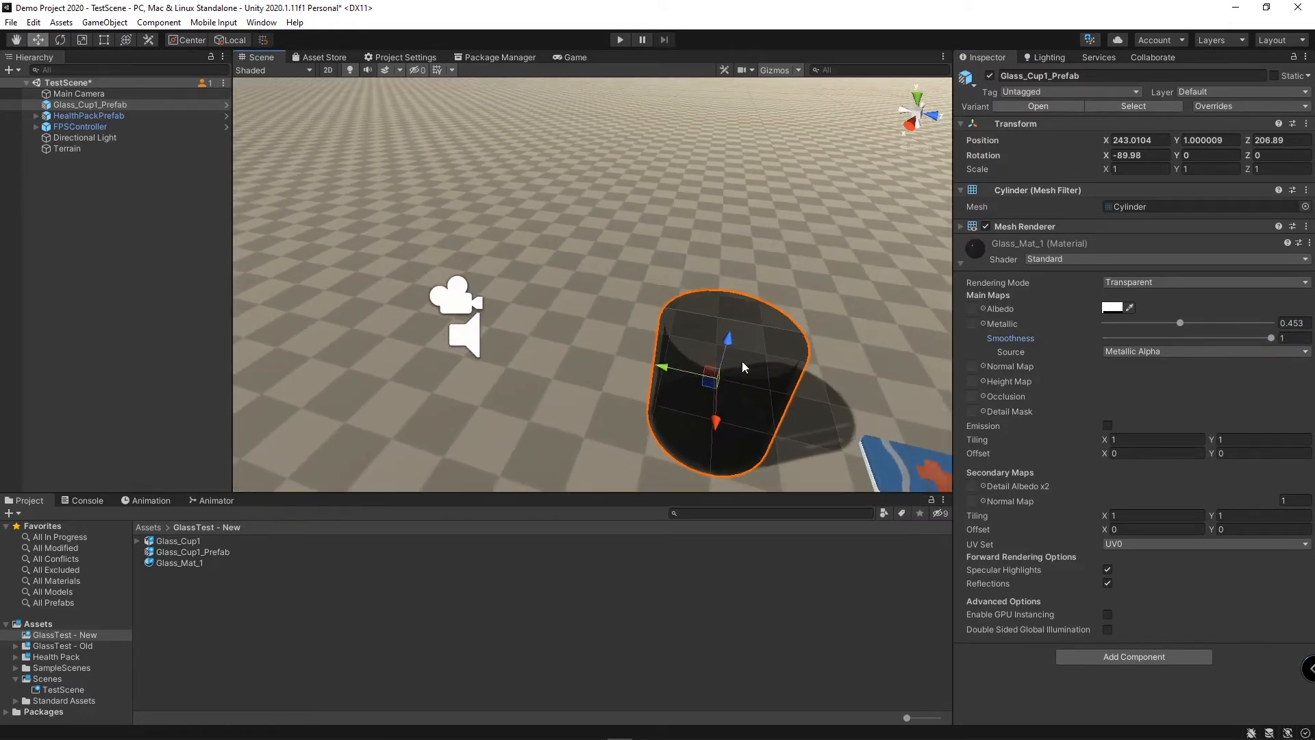
Step: Lower the Metallic value of Glass_Mat_1 to about 0.057 and set its Albedo to grey A6A6A6 with alpha 10
right_drag(743, 362, 796, 262)
middle_drag(770, 390, 783, 259)
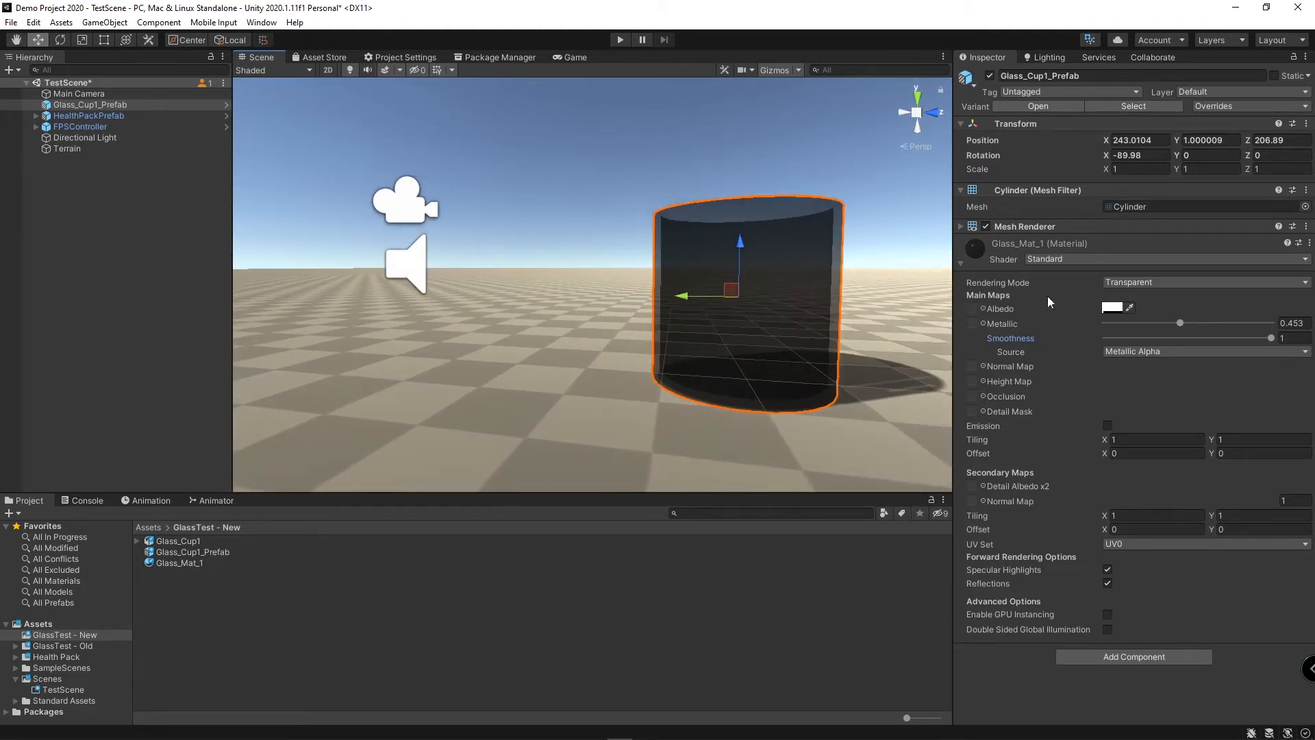
drag(1177, 323, 1114, 324)
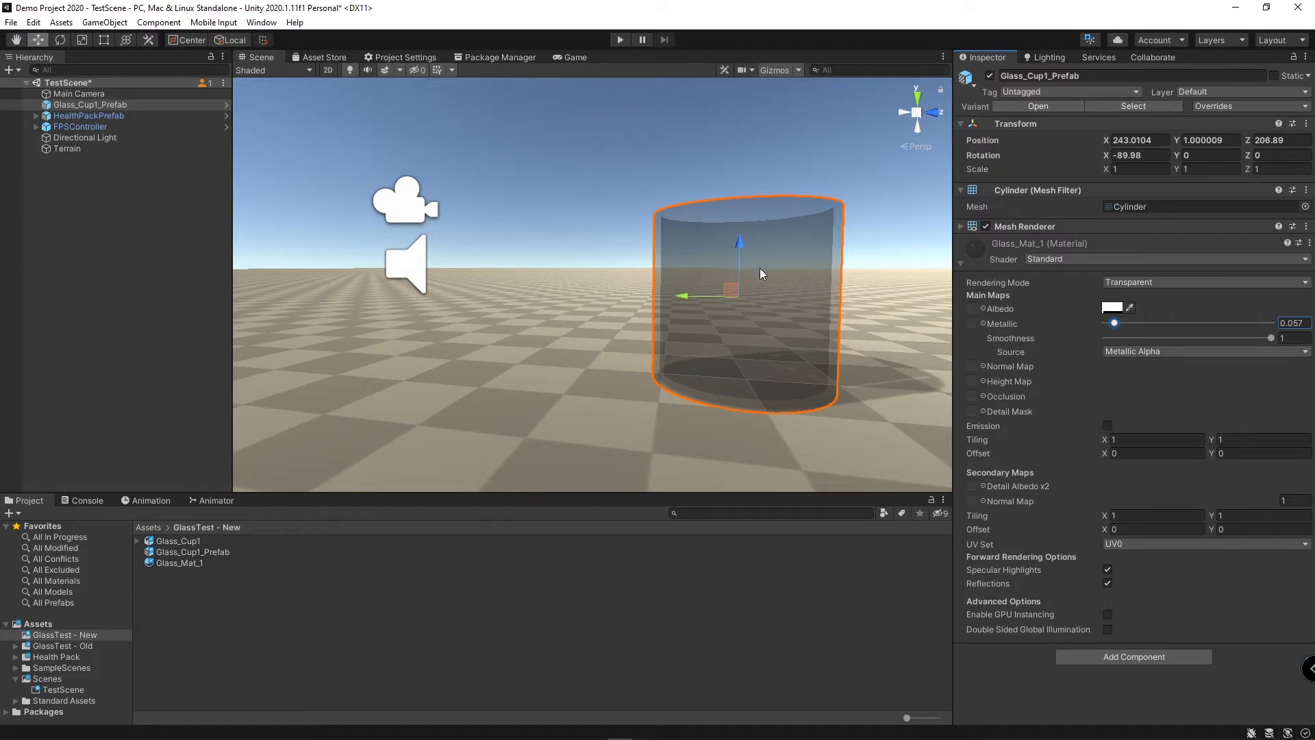
click(1113, 310)
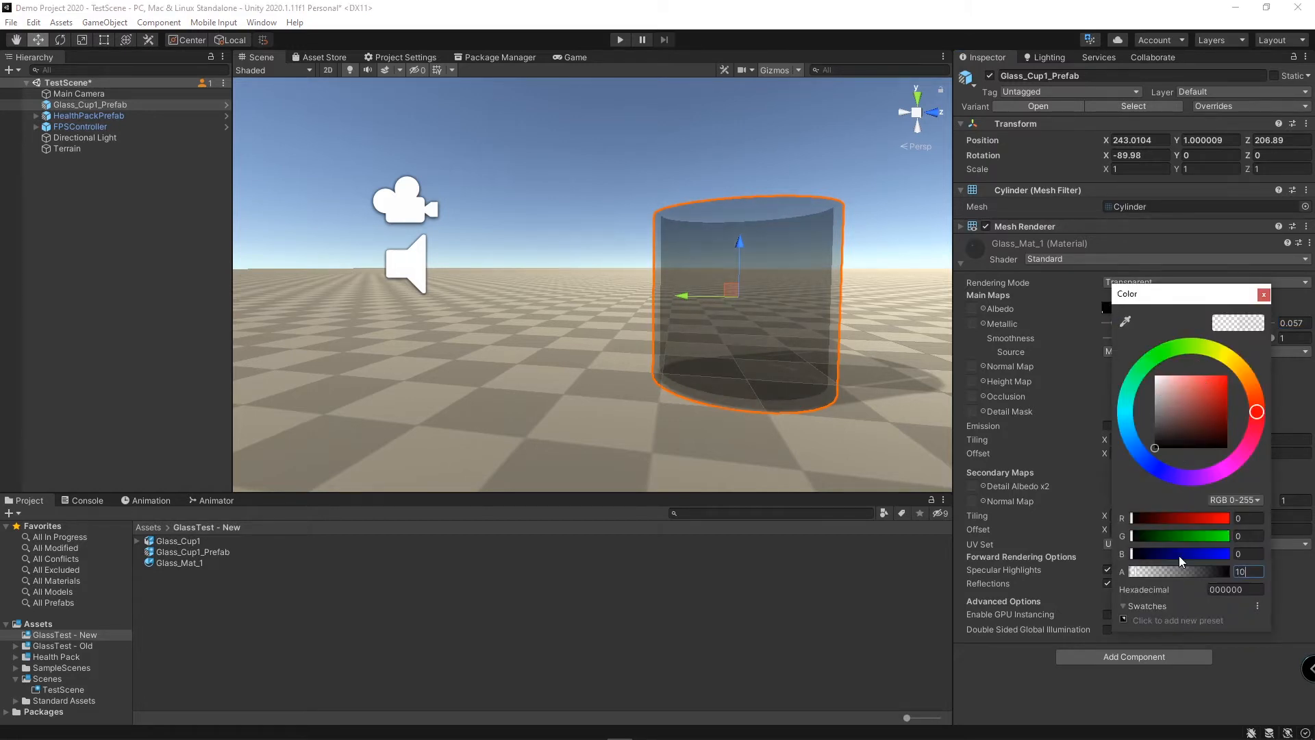
mouse_move(1162, 420)
mouse_down()
mouse_move(1157, 383)
mouse_move(1159, 438)
mouse_move(1149, 375)
mouse_move(1152, 417)
mouse_move(1162, 396)
mouse_move(1234, 393)
mouse_move(1153, 389)
mouse_move(1151, 402)
mouse_up()
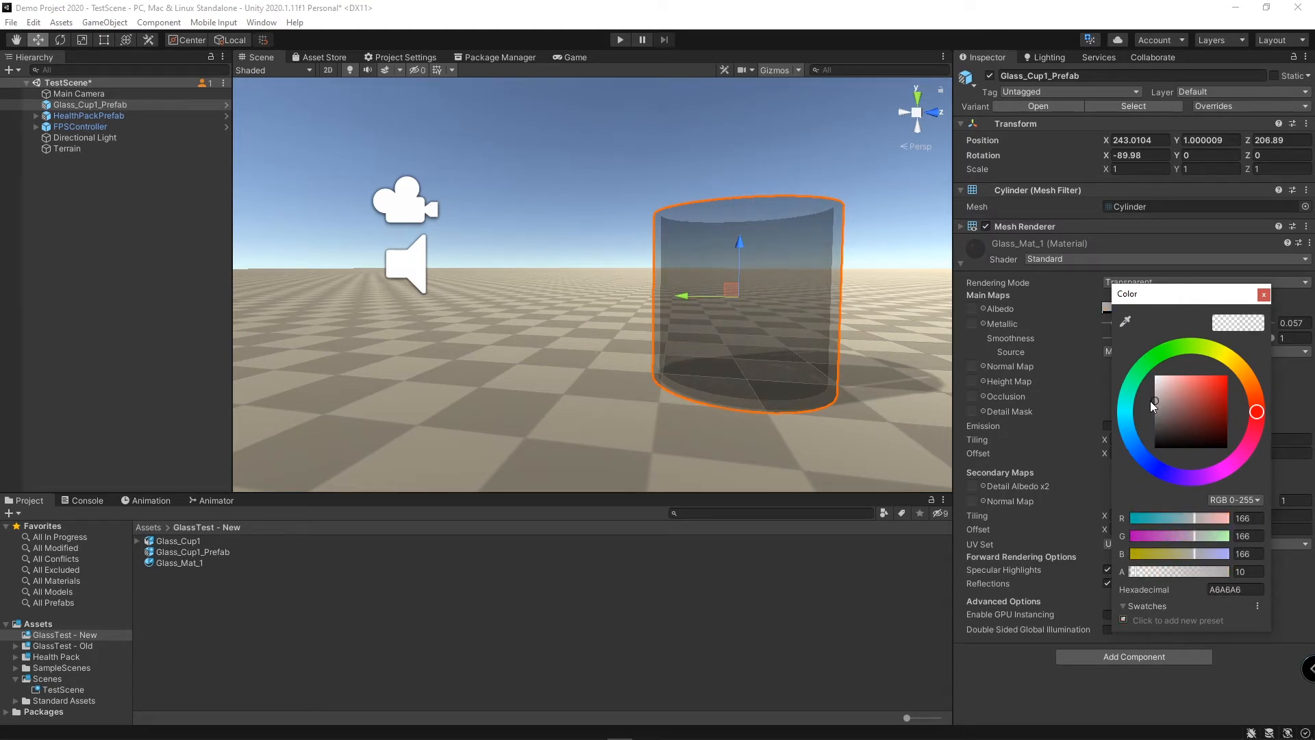
click(1262, 294)
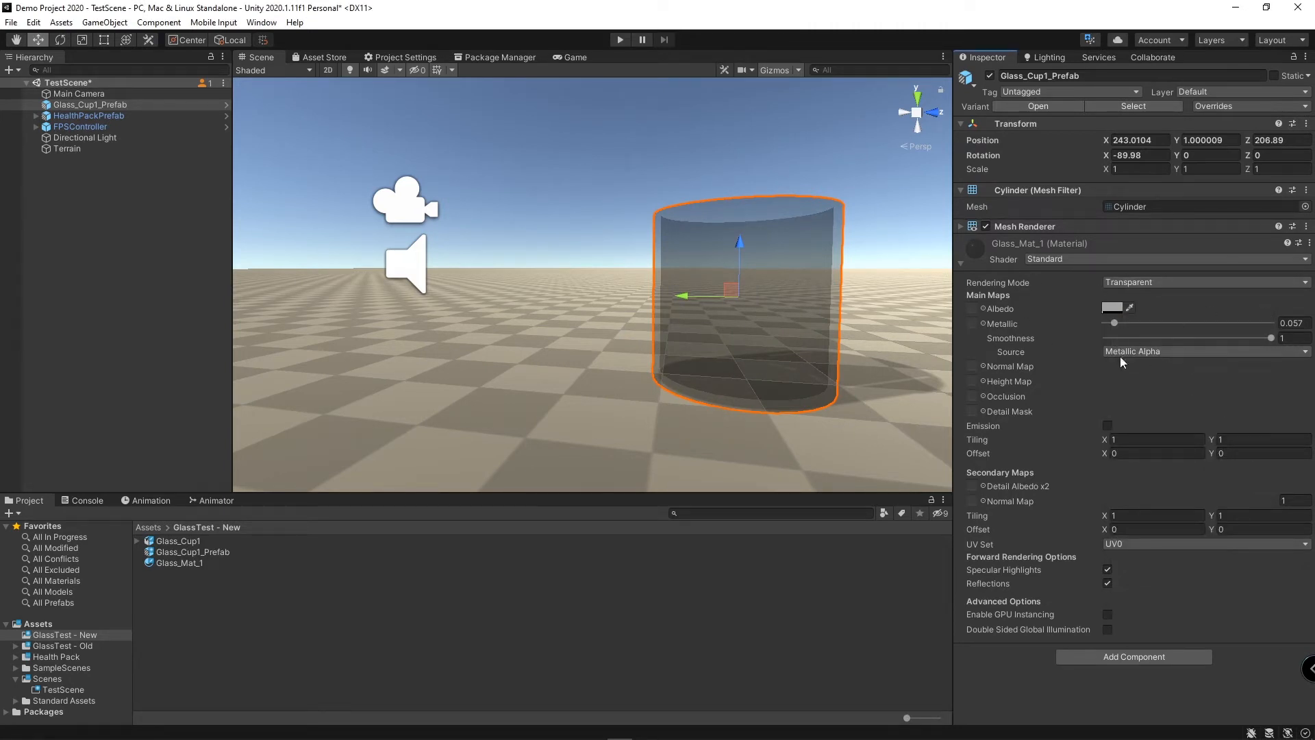
Step: Try the Metallic value of Glass_Mat_1 at 0.35 and shift the cup along Z to about 207.447
middle_drag(774, 298, 736, 307)
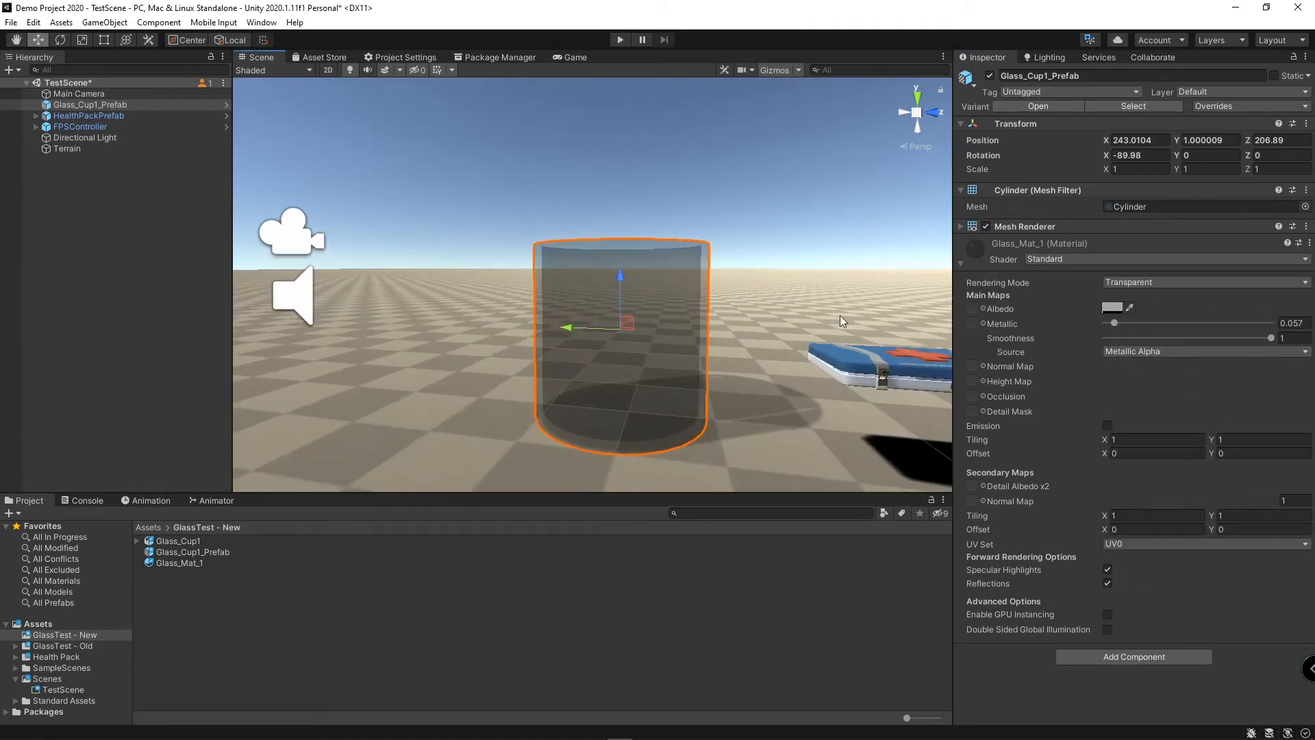
mouse_move(1157, 322)
mouse_down()
mouse_move(1177, 322)
mouse_move(1162, 322)
mouse_up()
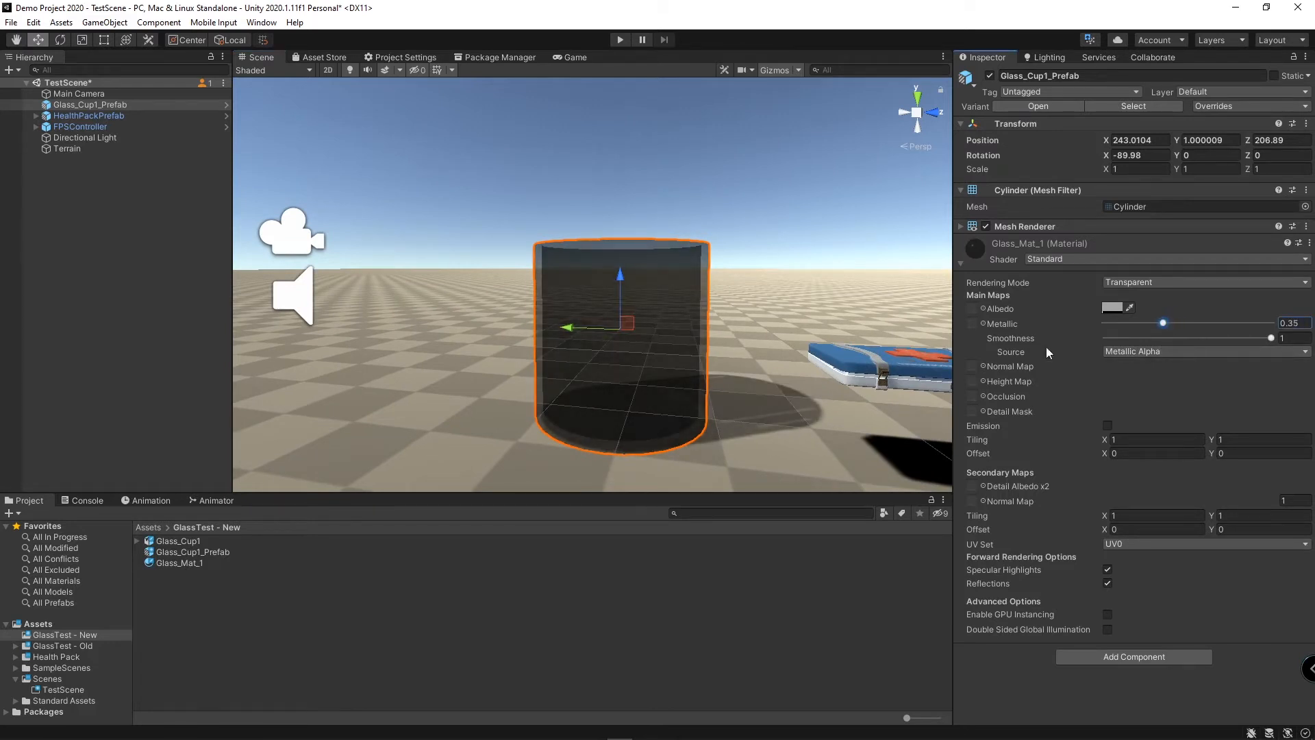
drag(580, 326, 647, 334)
mouse_move(696, 346)
right_down()
mouse_move(631, 349)
mouse_move(651, 358)
right_up()
drag(619, 345, 578, 343)
click(652, 359)
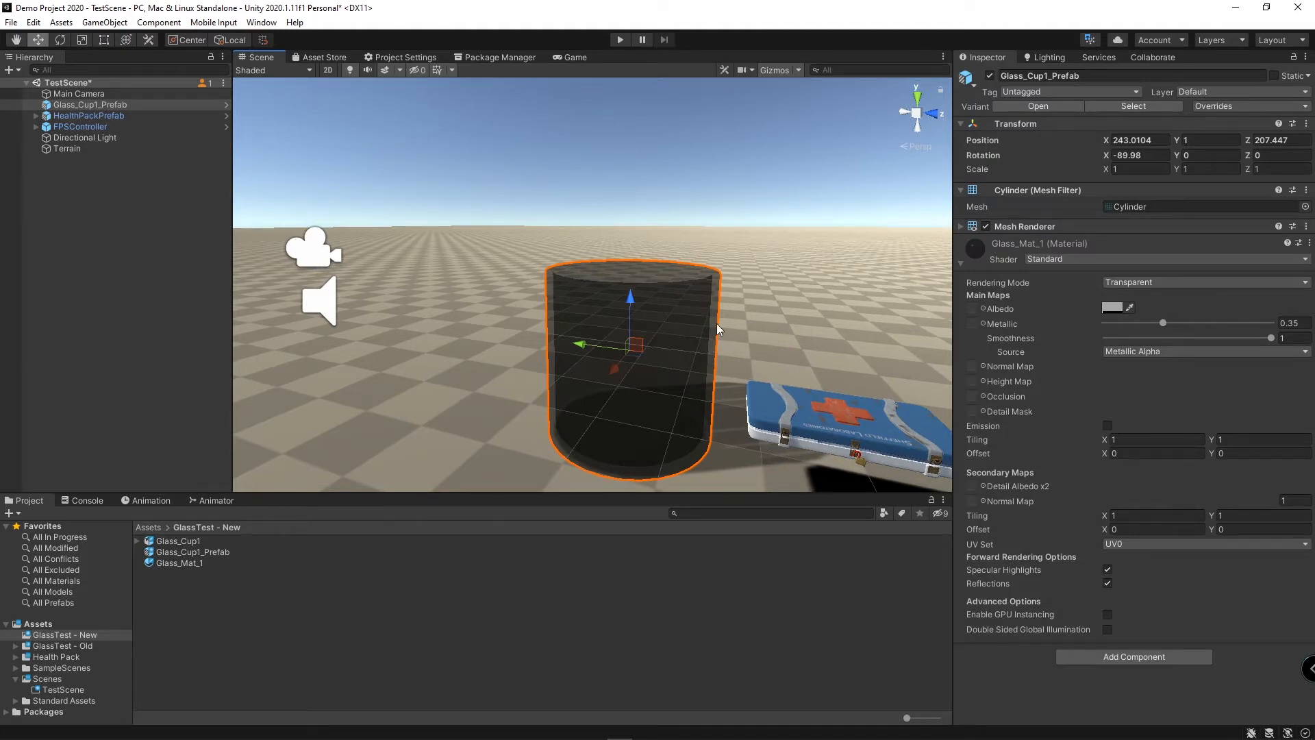
Step: Enable Emission on Glass_Mat_1 with Metallic at about 0.062, and shift the cup along Z to about 207.049
click(1108, 425)
drag(1162, 323, 1115, 325)
middle_drag(620, 330, 716, 330)
mouse_move(613, 326)
mouse_down()
mouse_move(585, 327)
mouse_move(601, 340)
mouse_up()
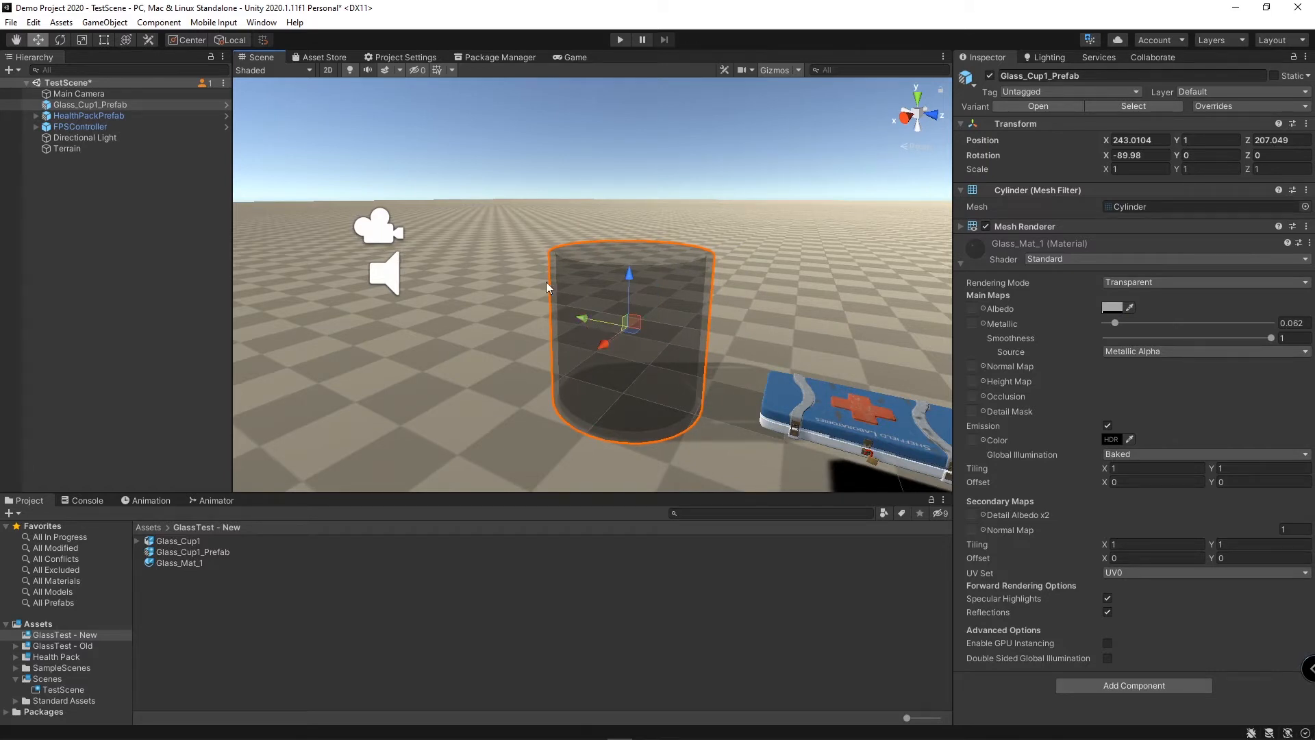
Step: Add a Reflection Probe to the scene and move it near the cup at about X 241.34, Y 1.47, Z 206.23
click(108, 23)
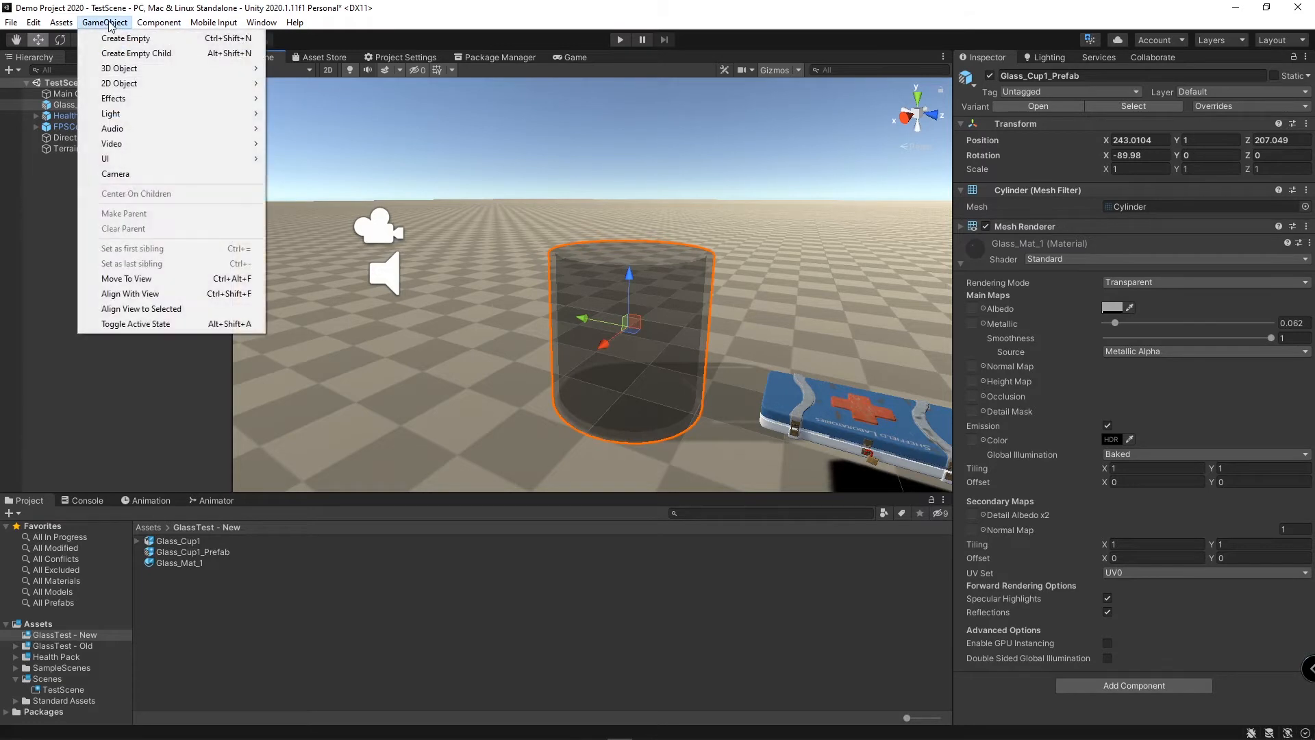
mouse_move(142, 115)
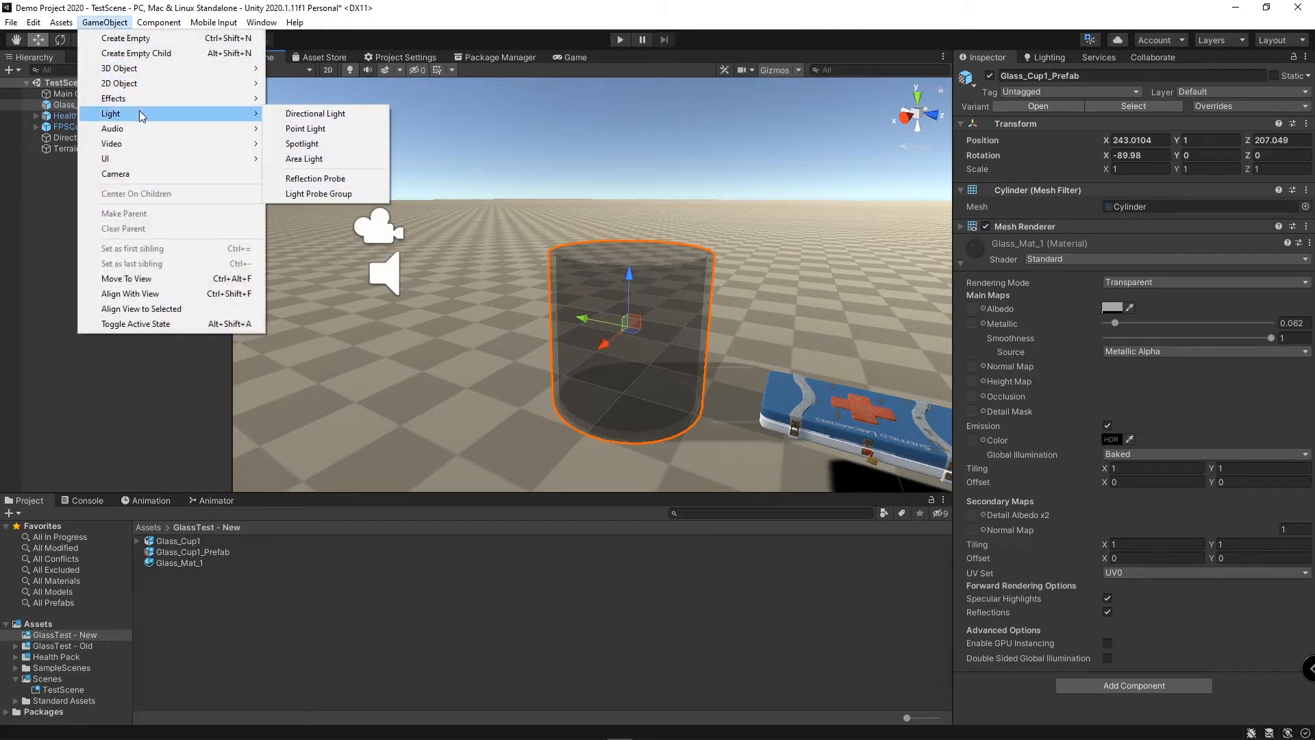
click(330, 179)
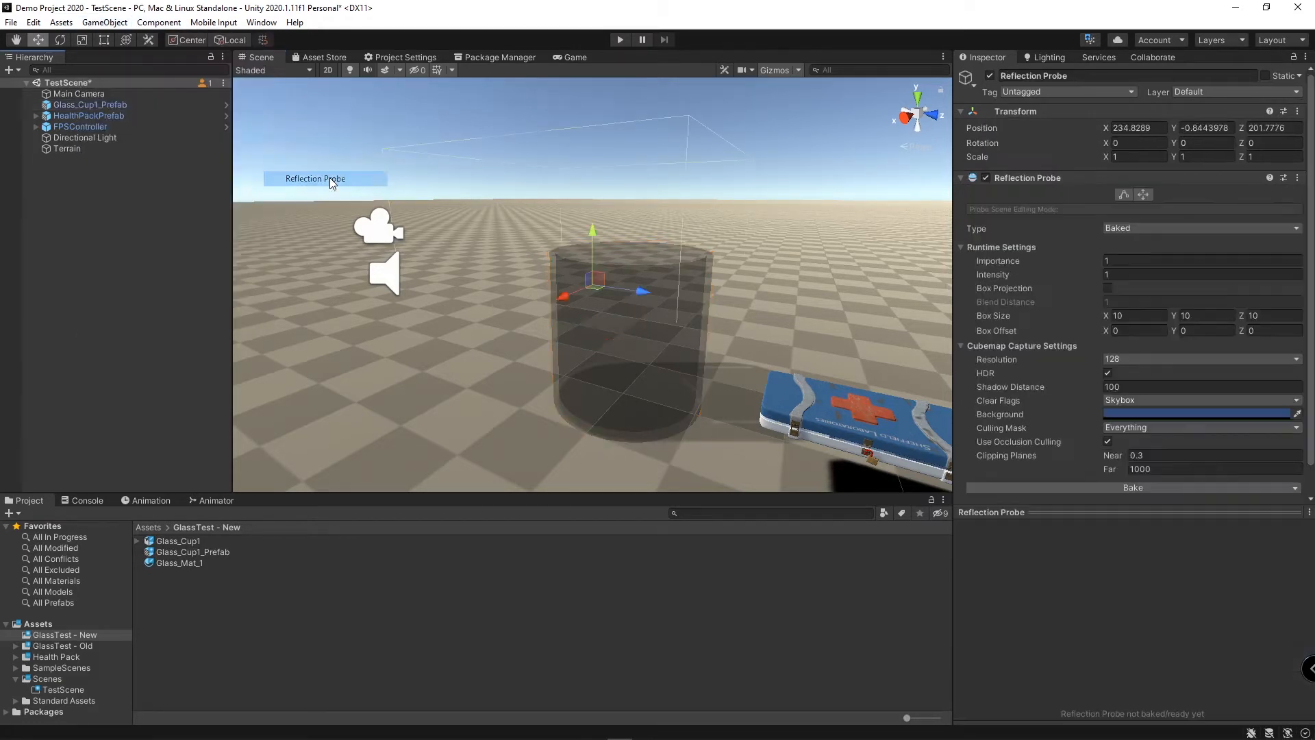
scroll(580, 251, down, 3)
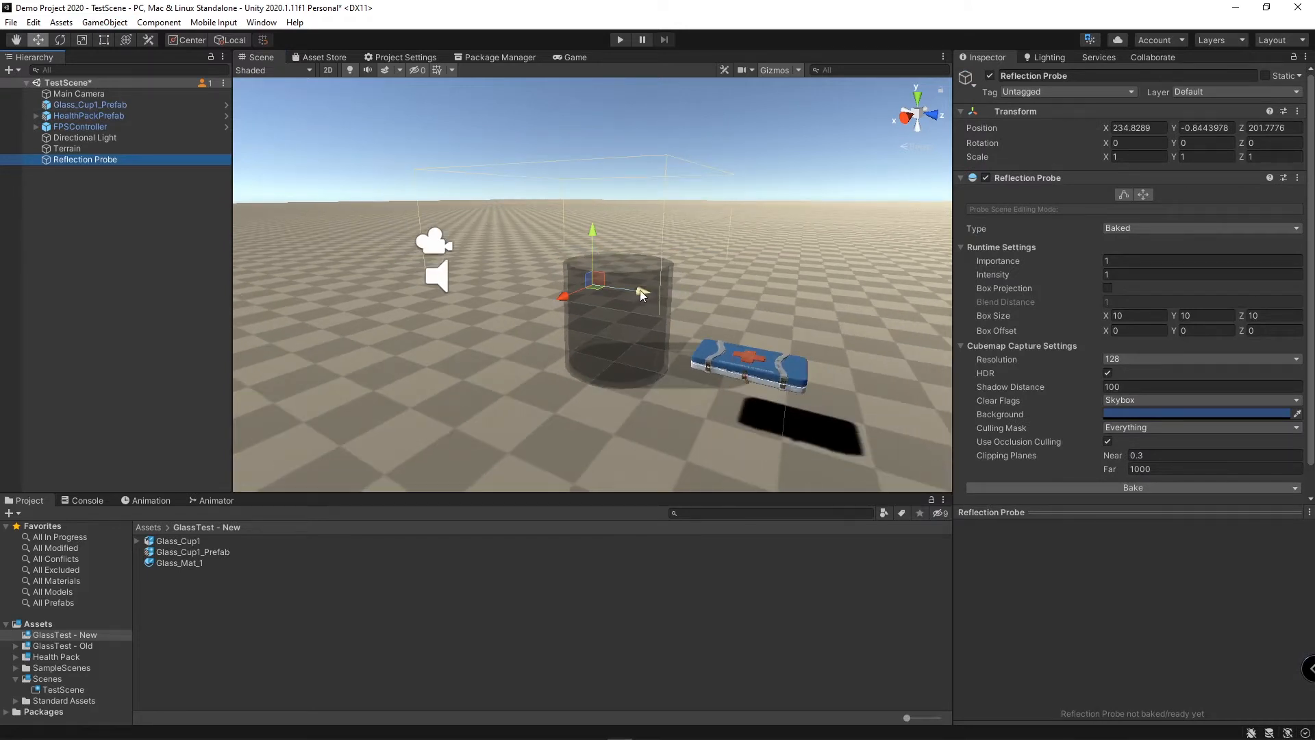
drag(643, 295, 653, 367)
drag(609, 315, 622, 250)
drag(653, 301, 663, 307)
mouse_move(617, 240)
mouse_down()
mouse_move(620, 133)
mouse_move(637, 227)
mouse_up()
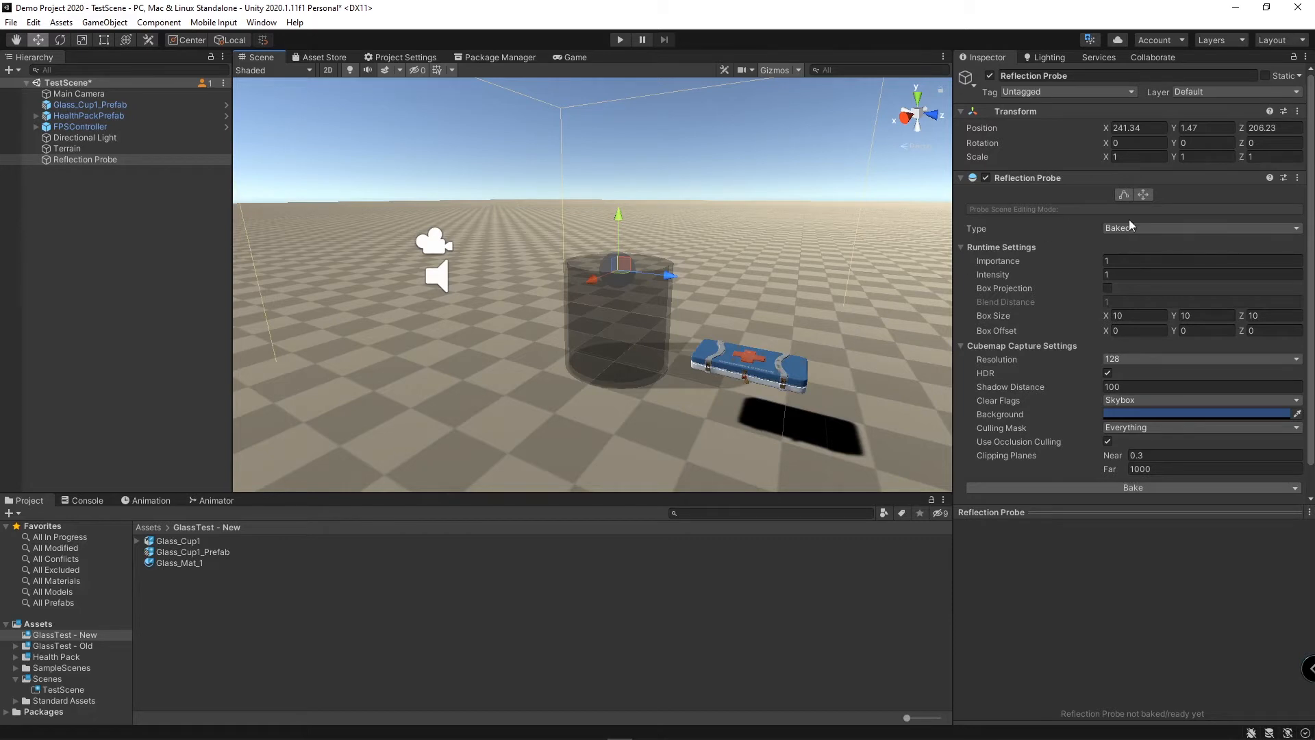
Step: Set the Reflection Probe's Type to Realtime and shift the probe along X to about 242.77
click(1151, 229)
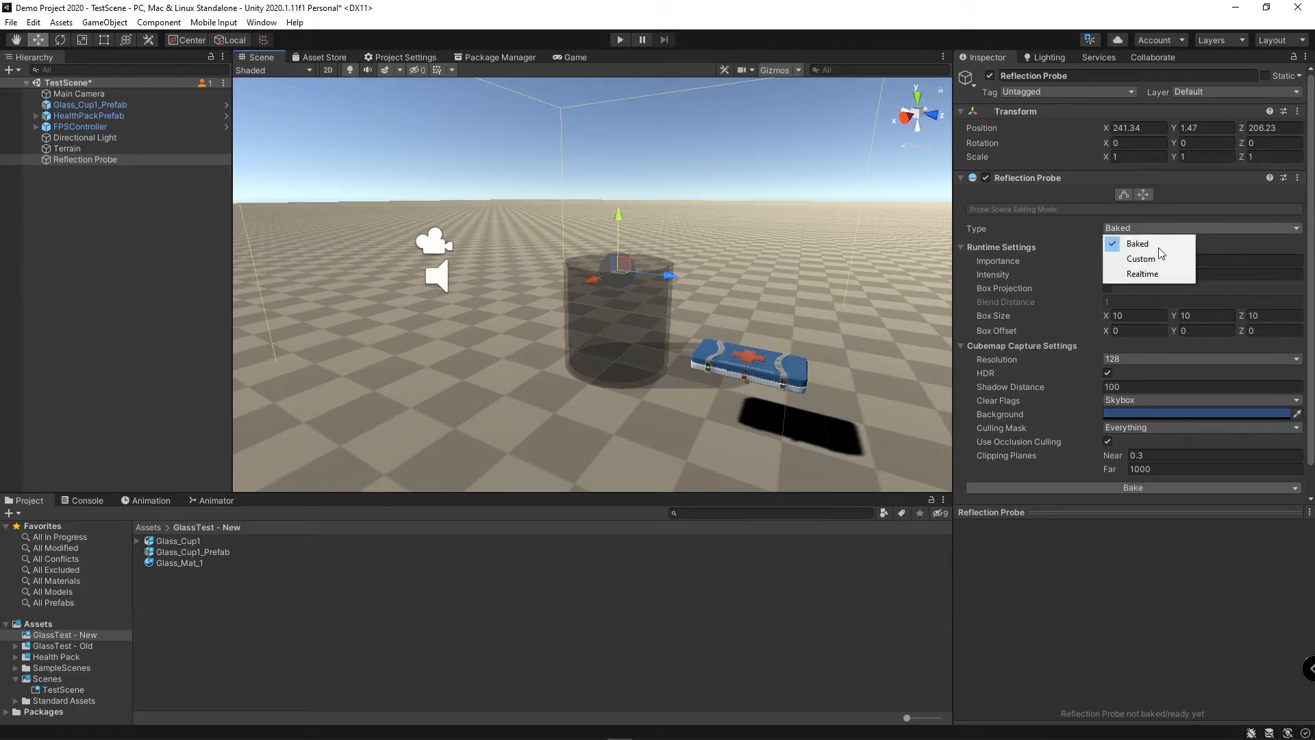
click(1158, 274)
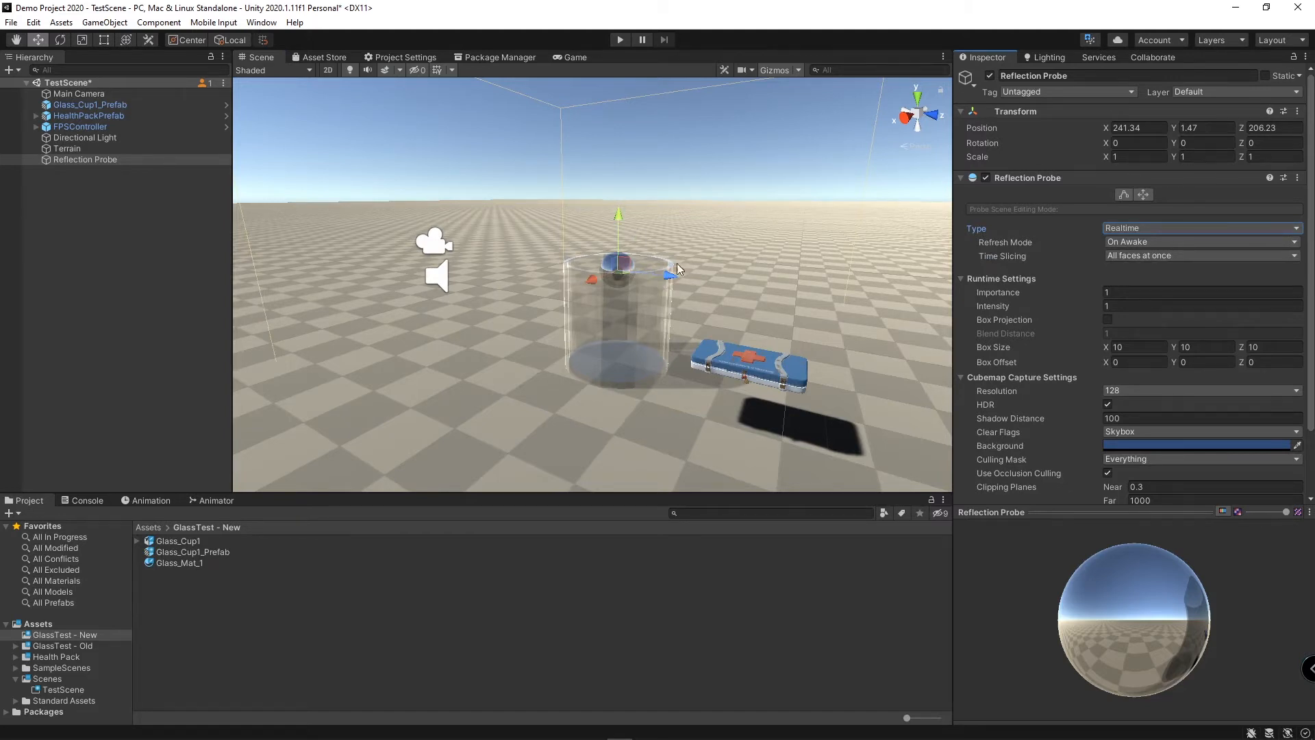
mouse_move(678, 269)
middle_down()
mouse_move(676, 313)
mouse_move(628, 286)
middle_up()
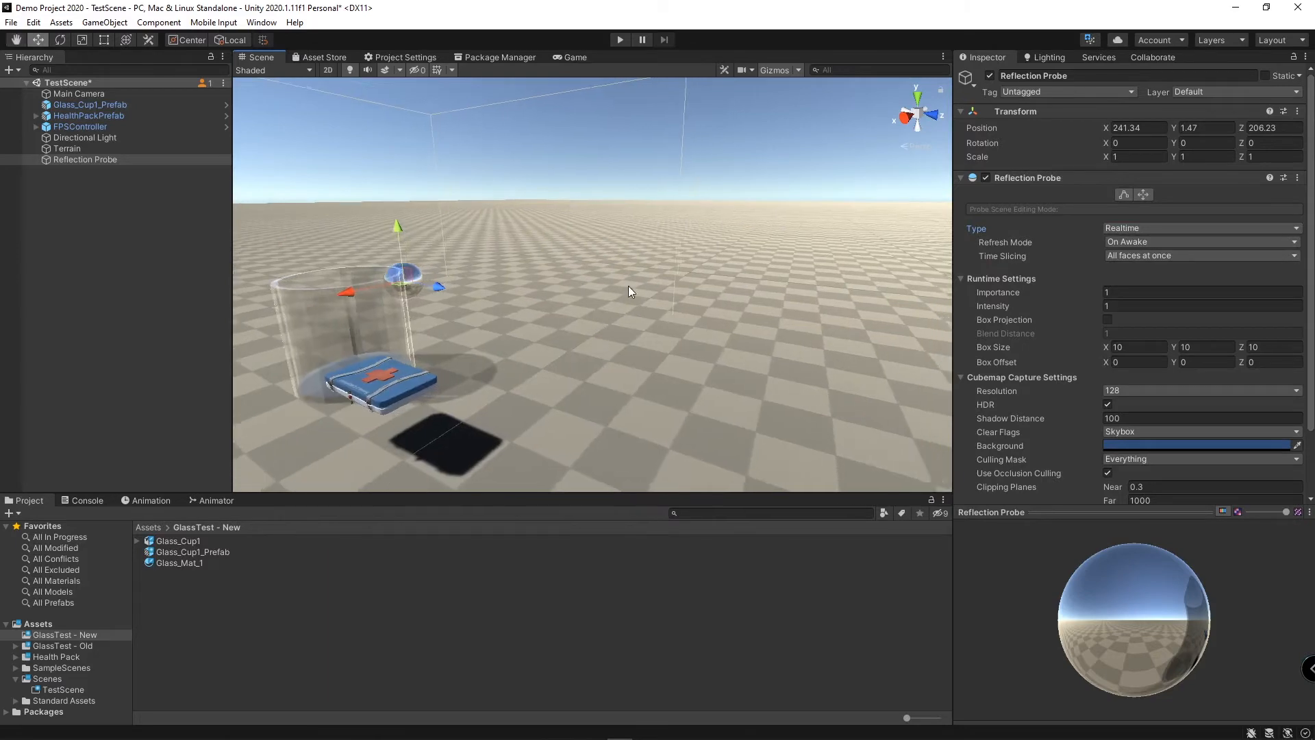
right_drag(628, 285, 608, 283)
drag(717, 236, 661, 256)
mouse_move(839, 298)
right_down()
mouse_move(740, 313)
mouse_move(834, 313)
mouse_move(889, 292)
right_up()
mouse_move(562, 355)
middle_down()
mouse_move(708, 344)
mouse_move(754, 382)
mouse_move(752, 275)
mouse_move(738, 270)
middle_up()
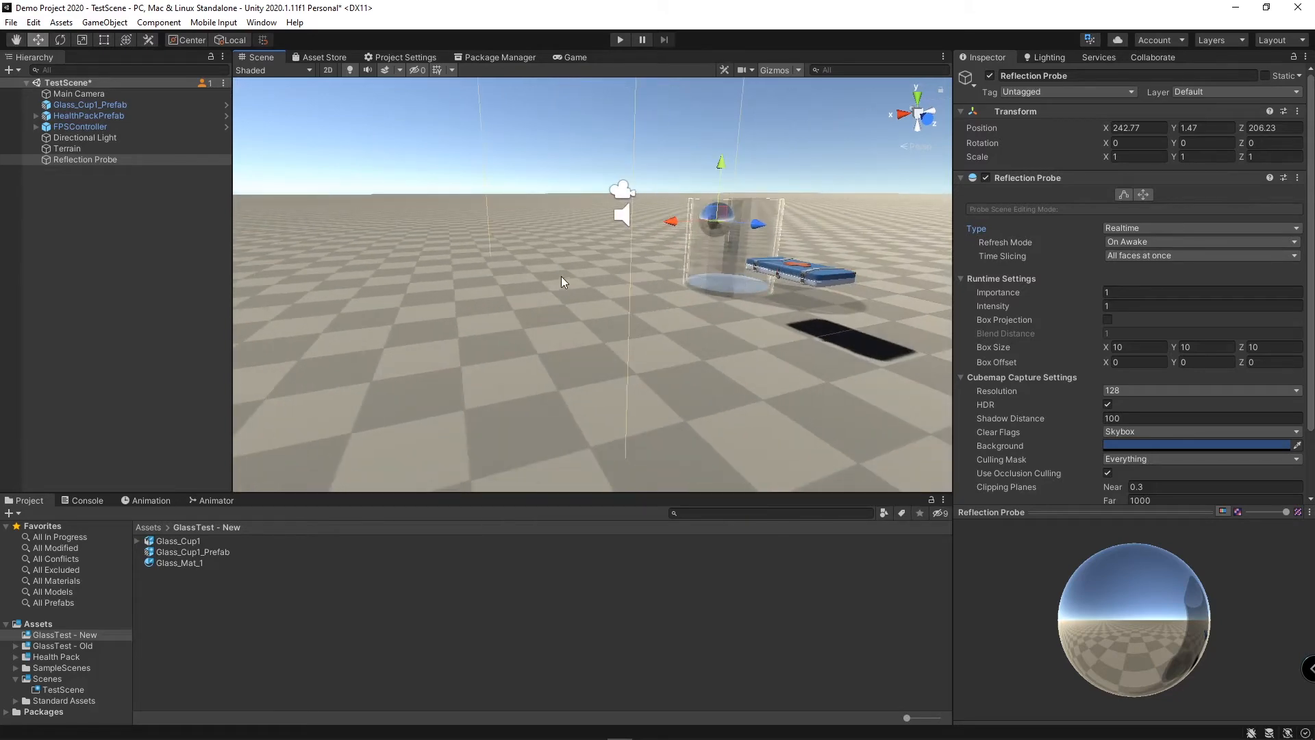
Step: Center the Reflection Probe above the cup at about Z 206.86 and raise it to about Y 2.48
middle_drag(561, 277, 663, 328)
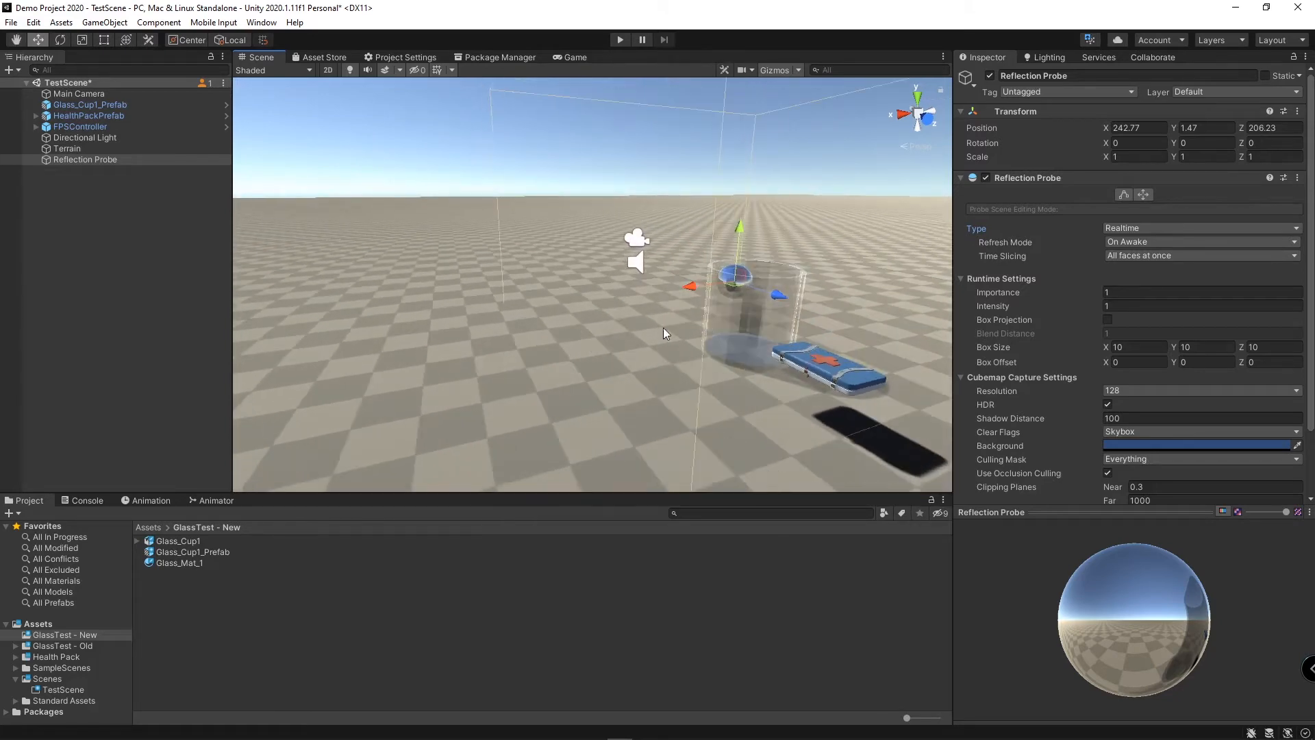
drag(768, 295, 785, 303)
right_drag(561, 310, 644, 324)
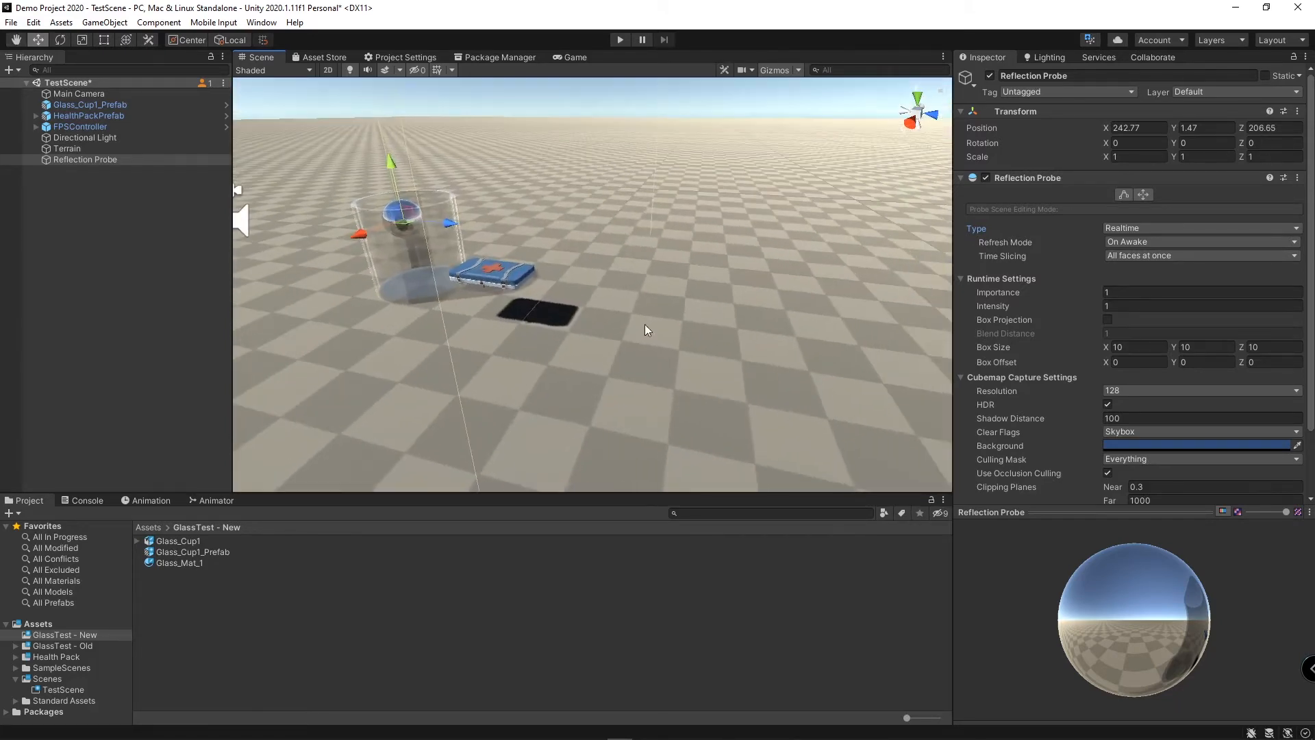
middle_drag(473, 274, 625, 349)
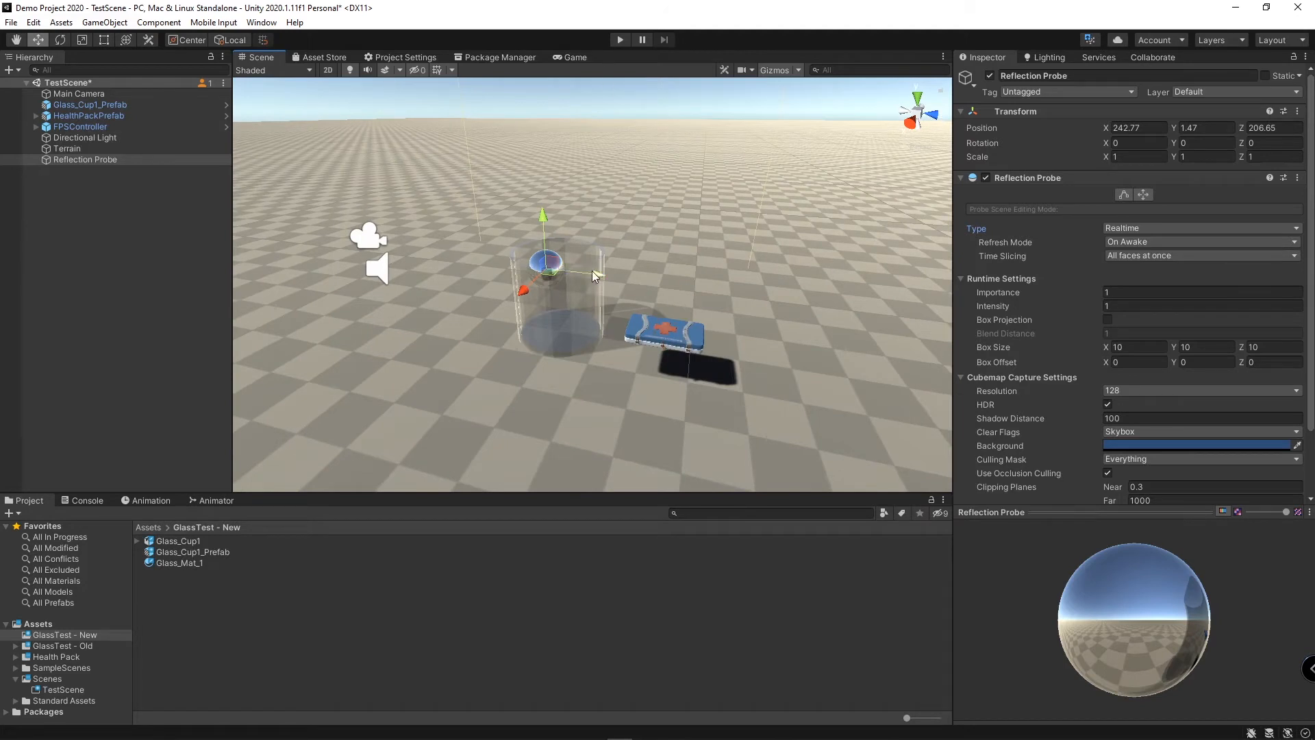
drag(592, 270, 600, 274)
drag(551, 216, 552, 175)
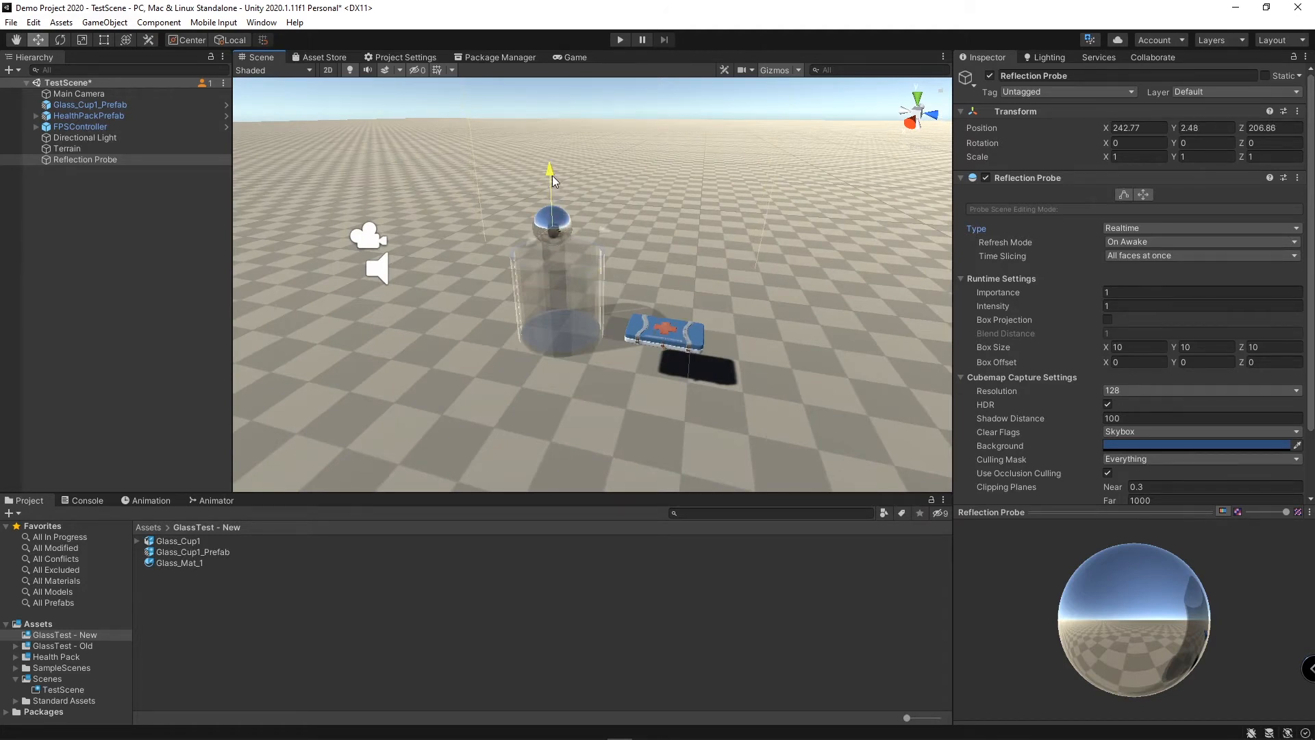
middle_drag(521, 199, 450, 204)
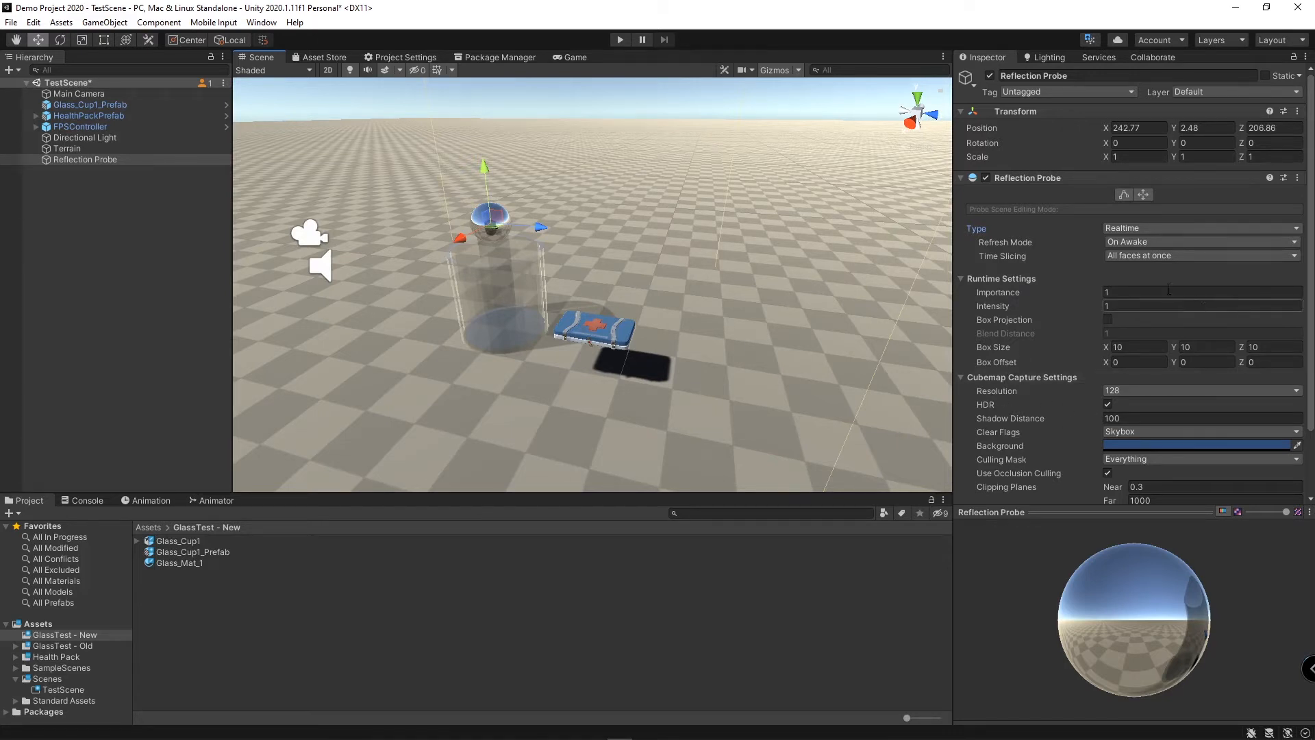
Step: Edit the Reflection Probe's box bounds, extending the upper face to a Y size of about 11.31 and one side to a Z size of about 12.01
scroll(1086, 228, down, 3)
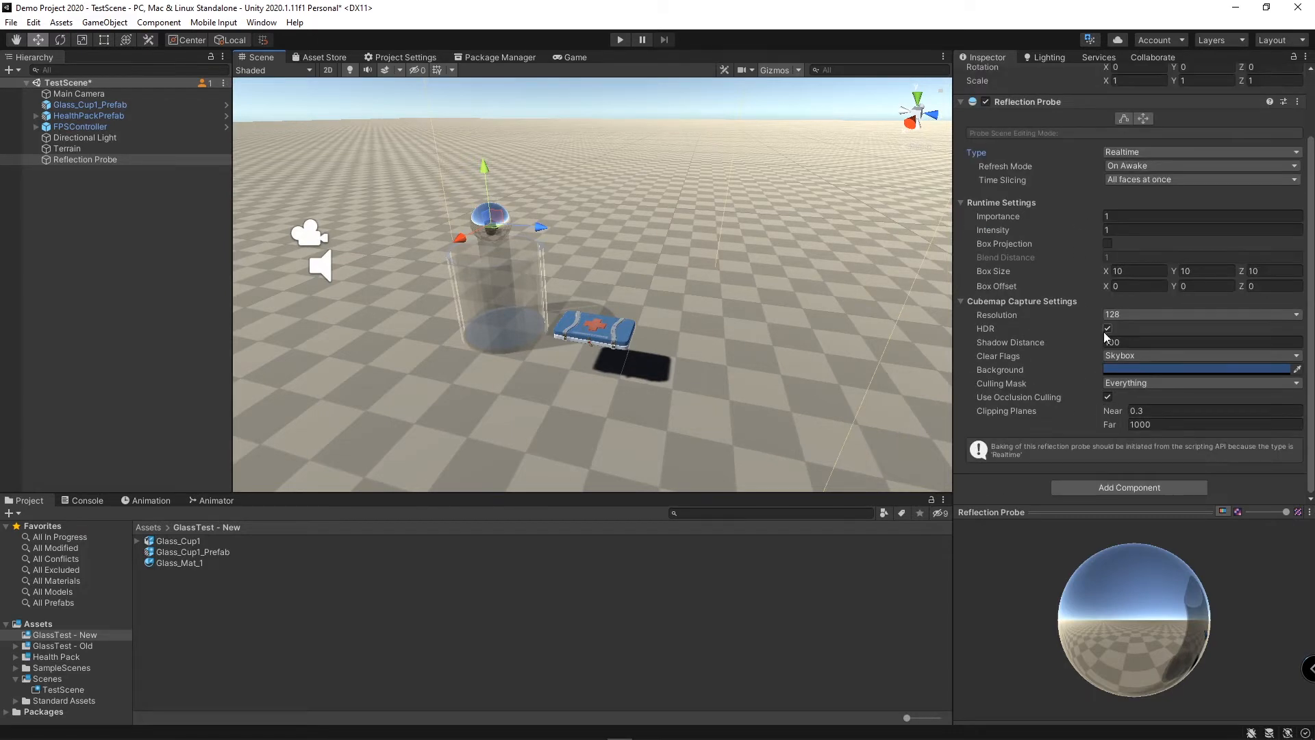
middle_drag(593, 291, 637, 264)
right_drag(637, 264, 646, 226)
middle_drag(590, 359, 627, 312)
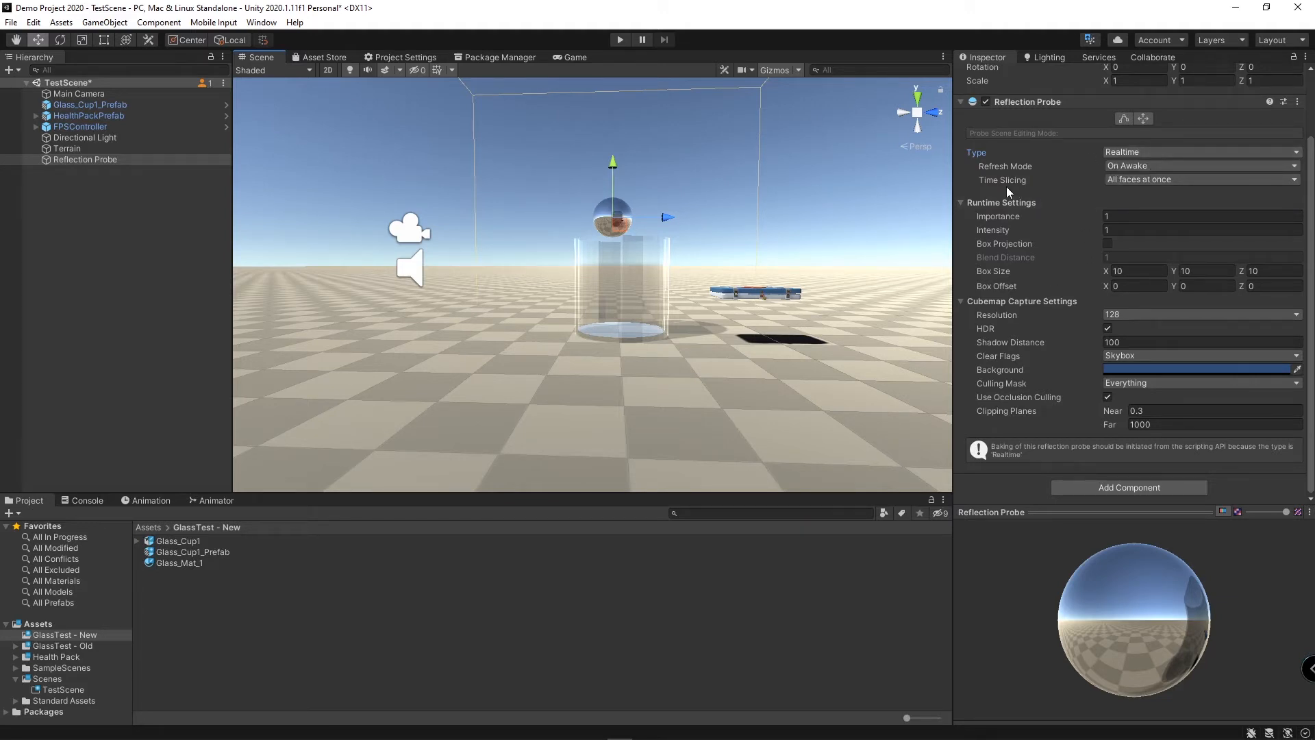
scroll(1006, 187, up, 3)
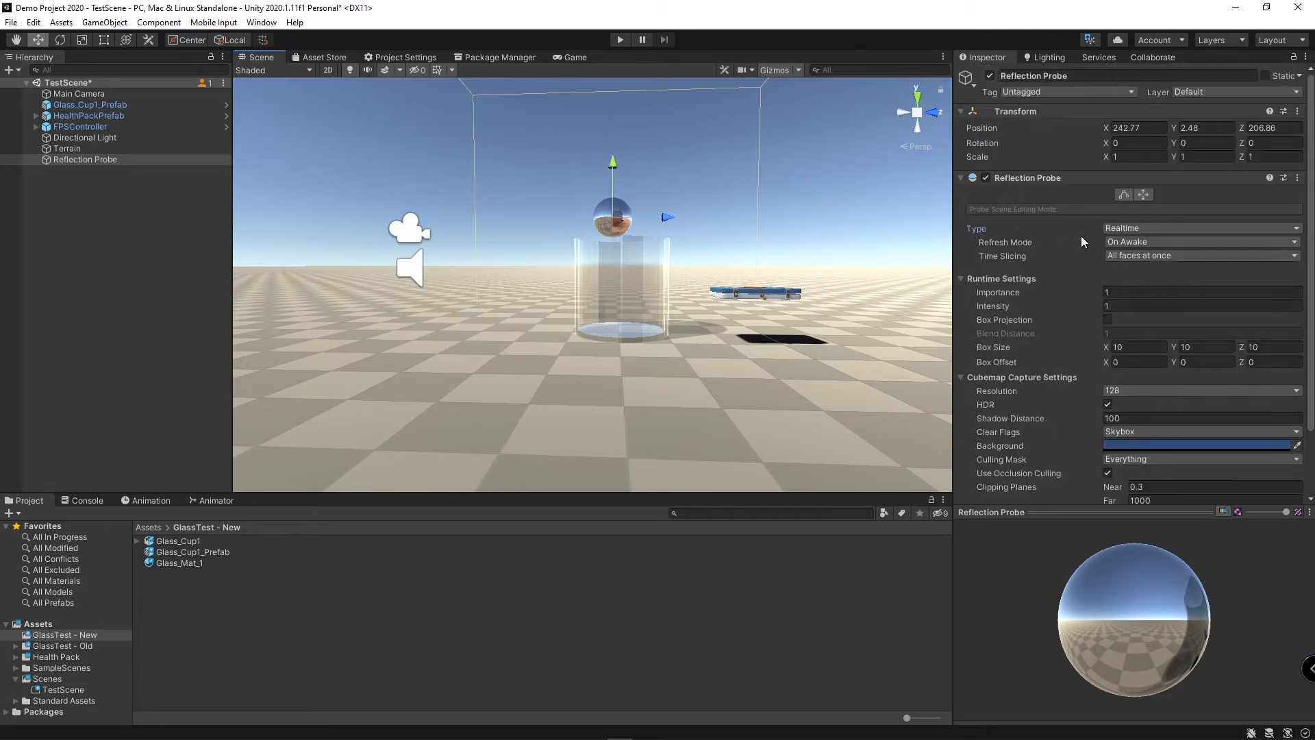
click(1123, 195)
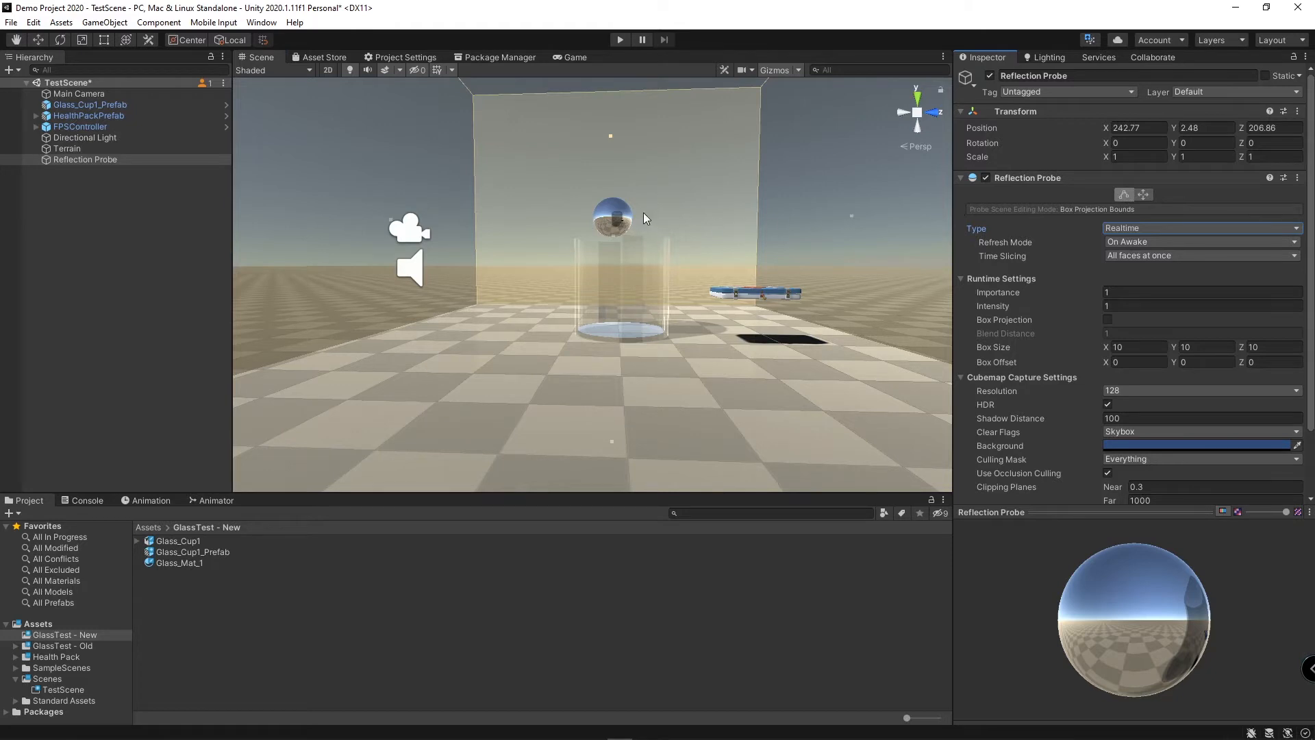
scroll(657, 213, down, 3)
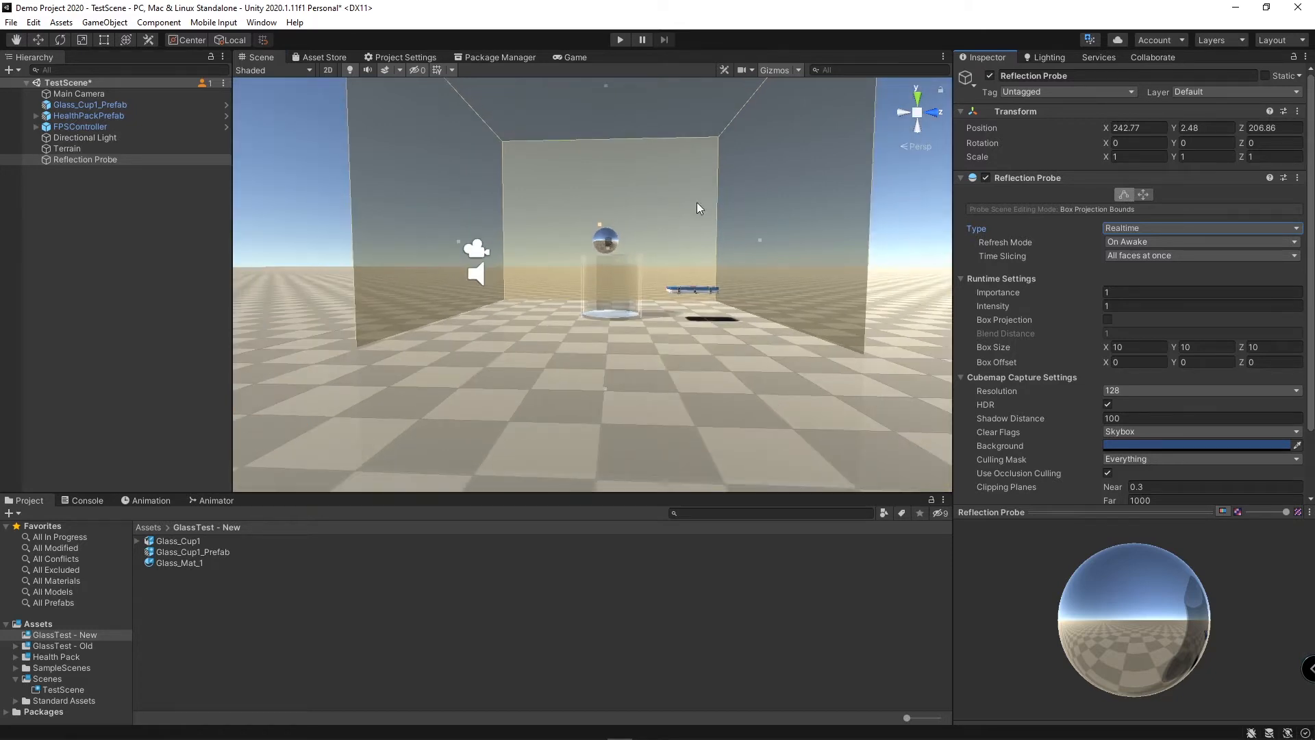
scroll(696, 202, down, 5)
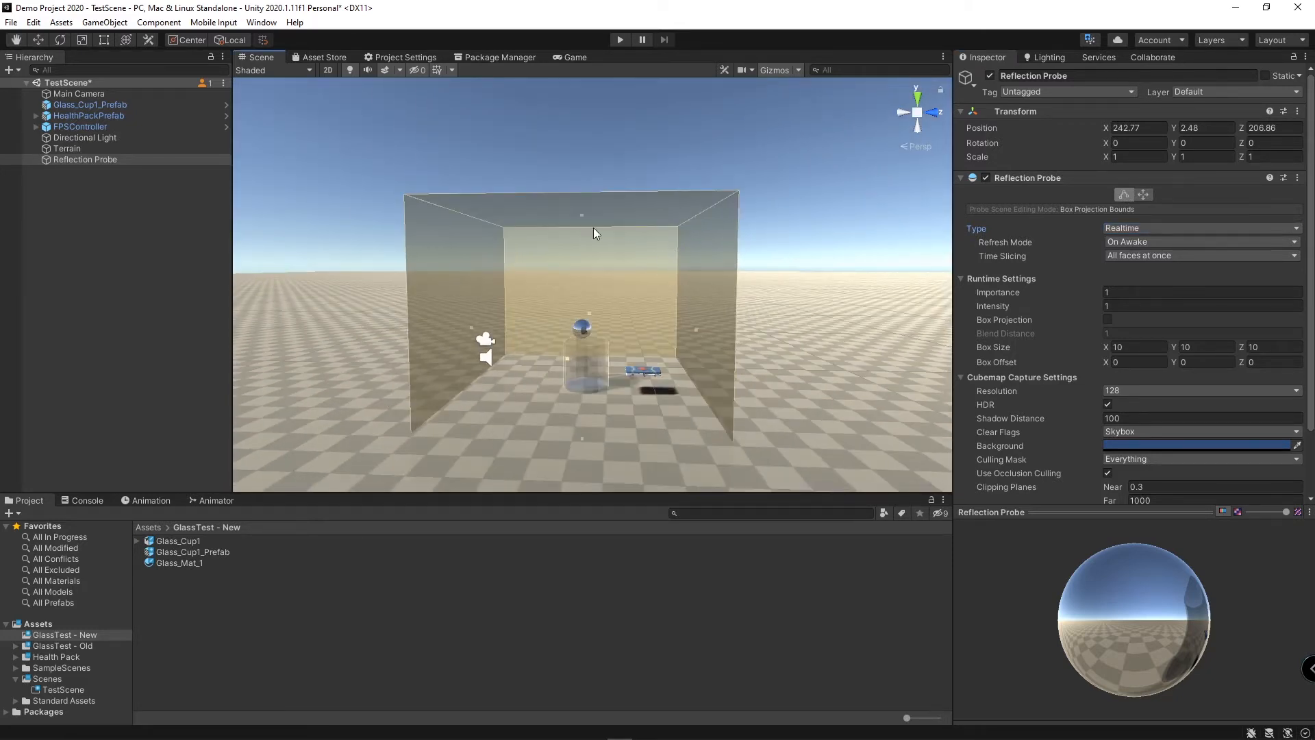
drag(581, 216, 607, 212)
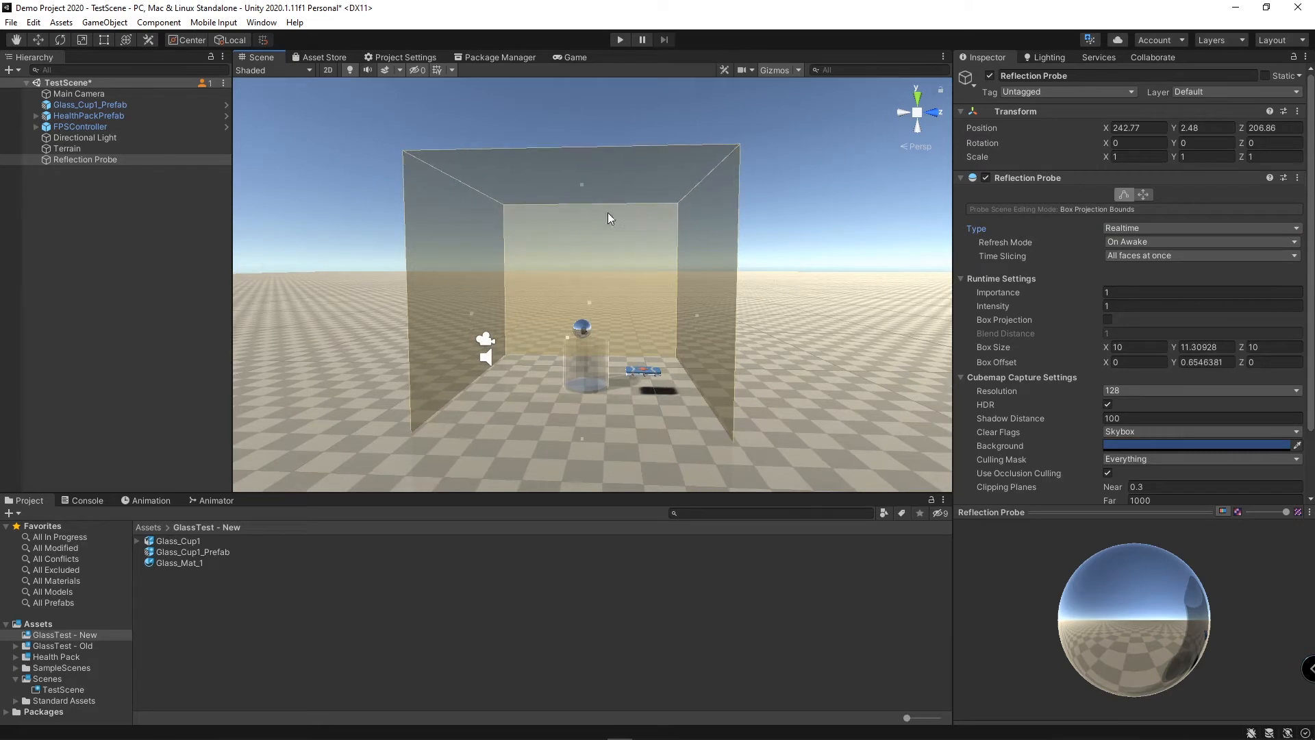
drag(697, 316, 744, 315)
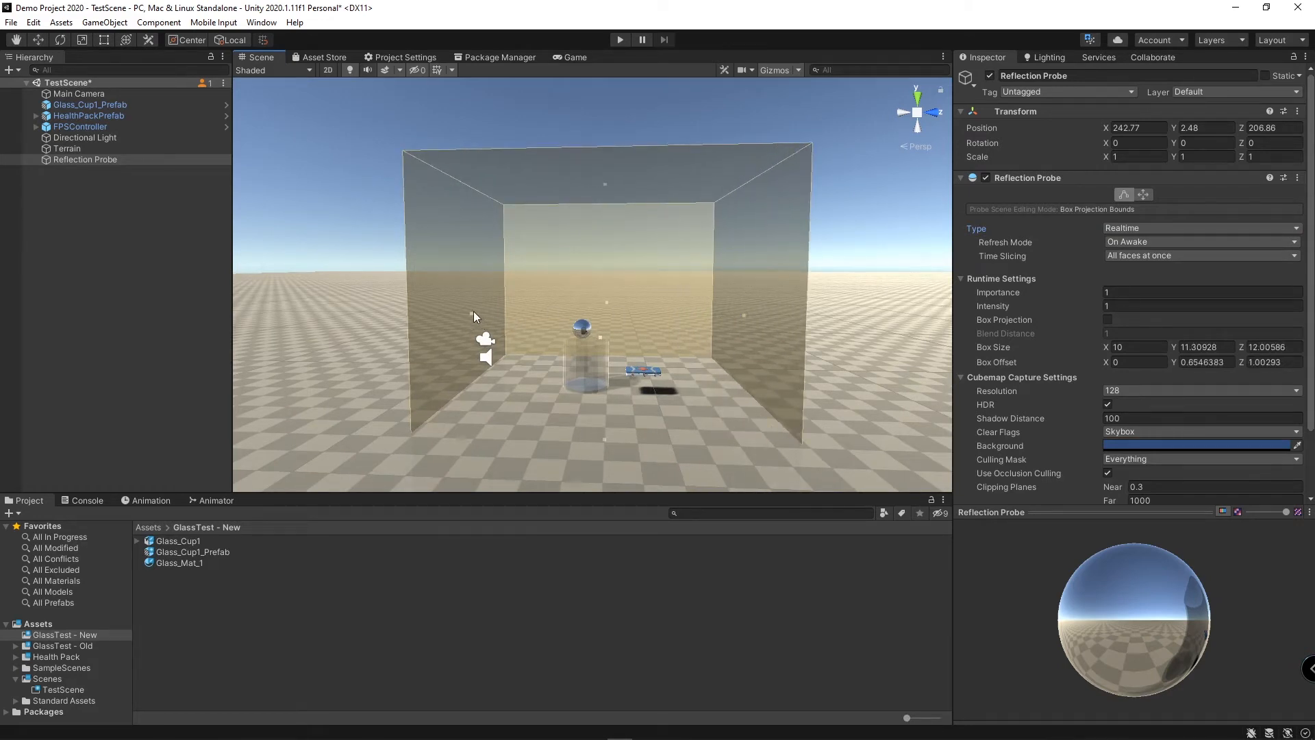
Step: Widen the probe's bounds further on both Z sides and raise their lower face for a Y size of about 8.85
drag(474, 312, 443, 306)
drag(600, 417, 619, 387)
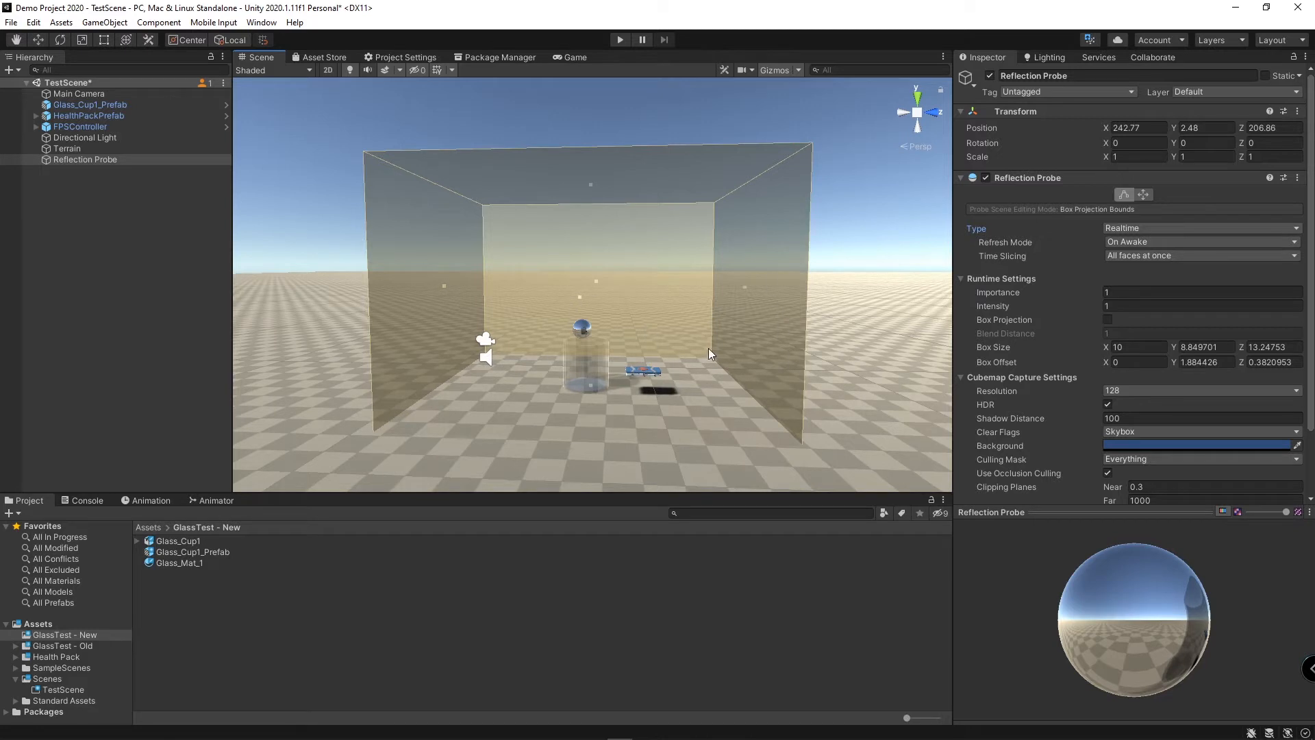
drag(441, 286, 419, 286)
drag(745, 286, 758, 288)
Step: Select Glass_Cup1_Prefab with its height at Y 1.61 and inspect the glass reflections up close
double_click(90, 104)
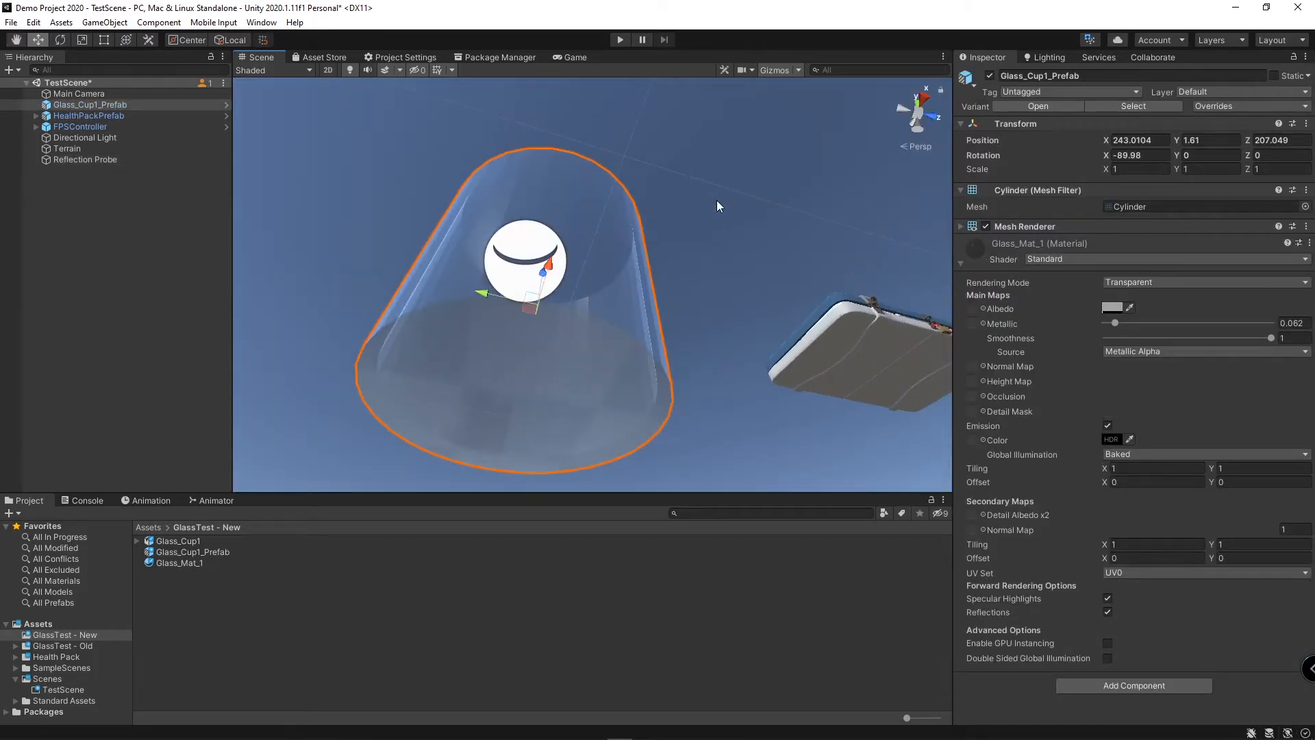
scroll(717, 200, up, 4)
alt+drag(676, 226, 674, 380)
right_drag(673, 380, 671, 378)
mouse_move(761, 310)
middle_down()
mouse_move(713, 360)
mouse_move(576, 431)
middle_up()
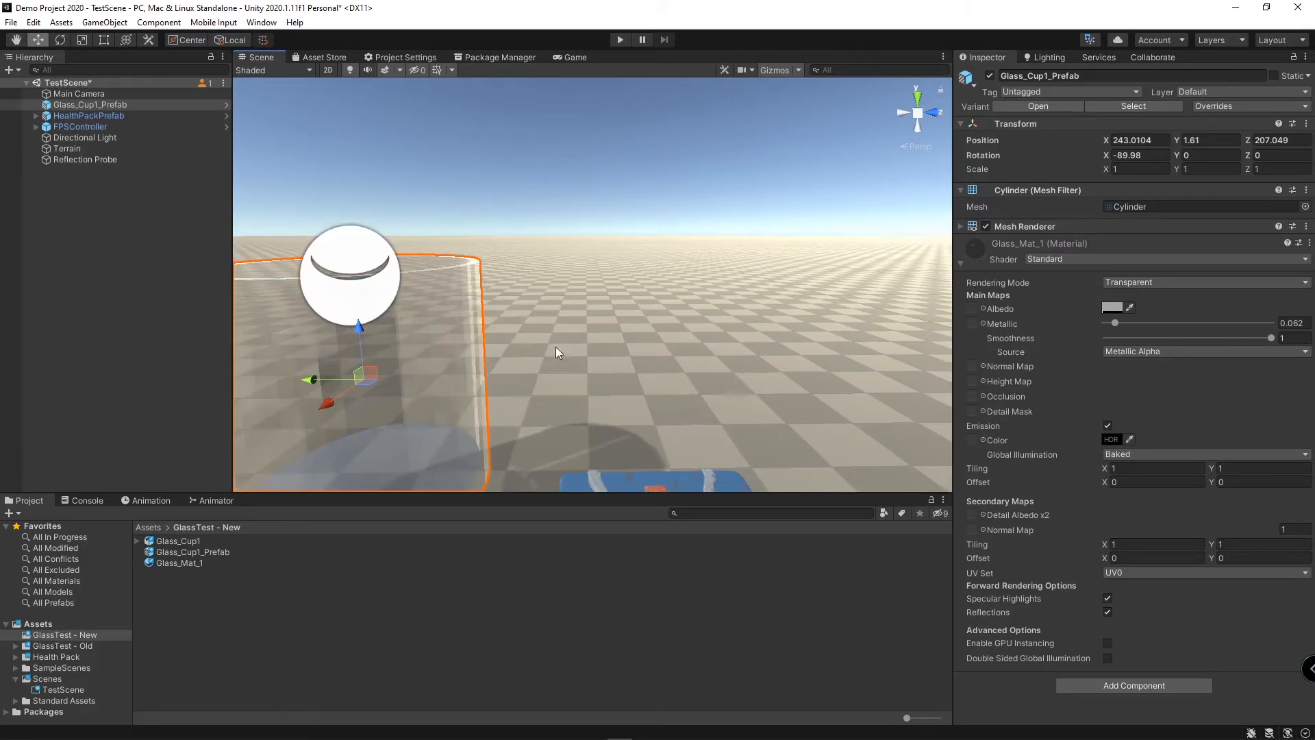
middle_drag(522, 309, 727, 264)
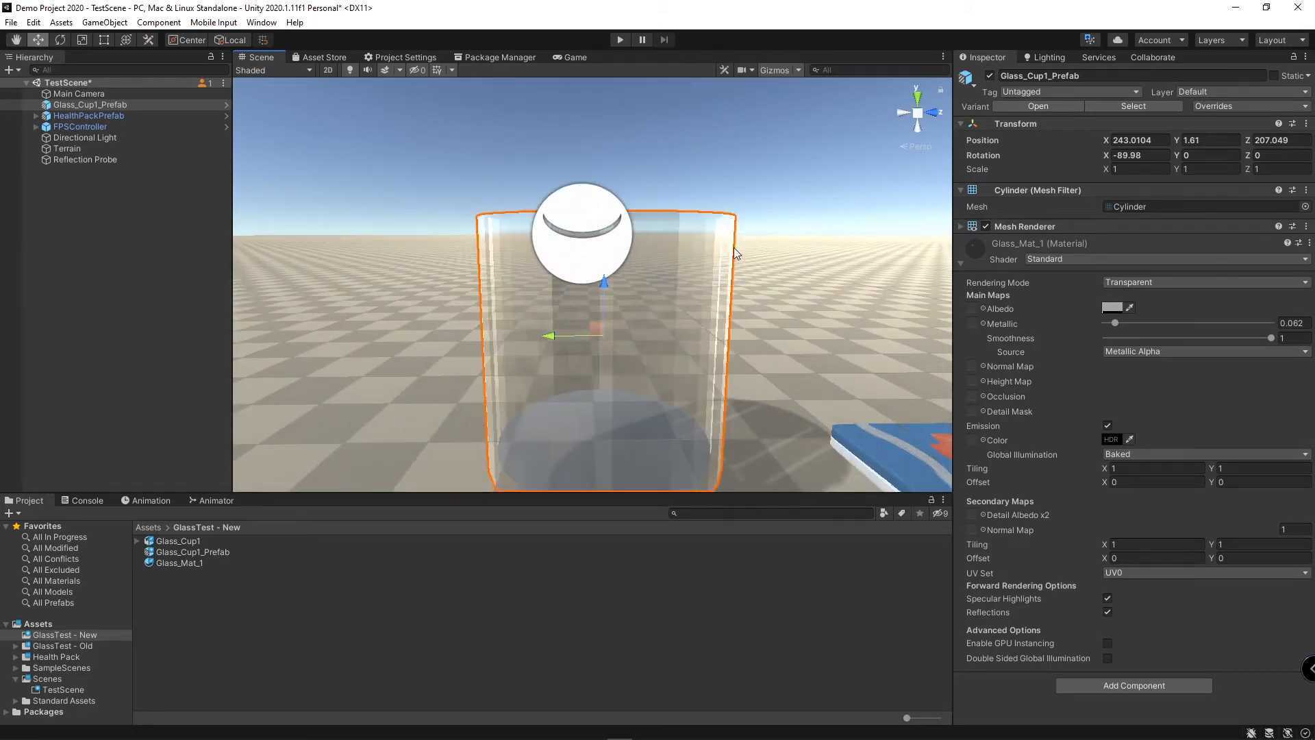
Step: Make the Reflection Probe a child of HealthPackPrefab and look over its bounds from farther away
scroll(782, 291, down, 5)
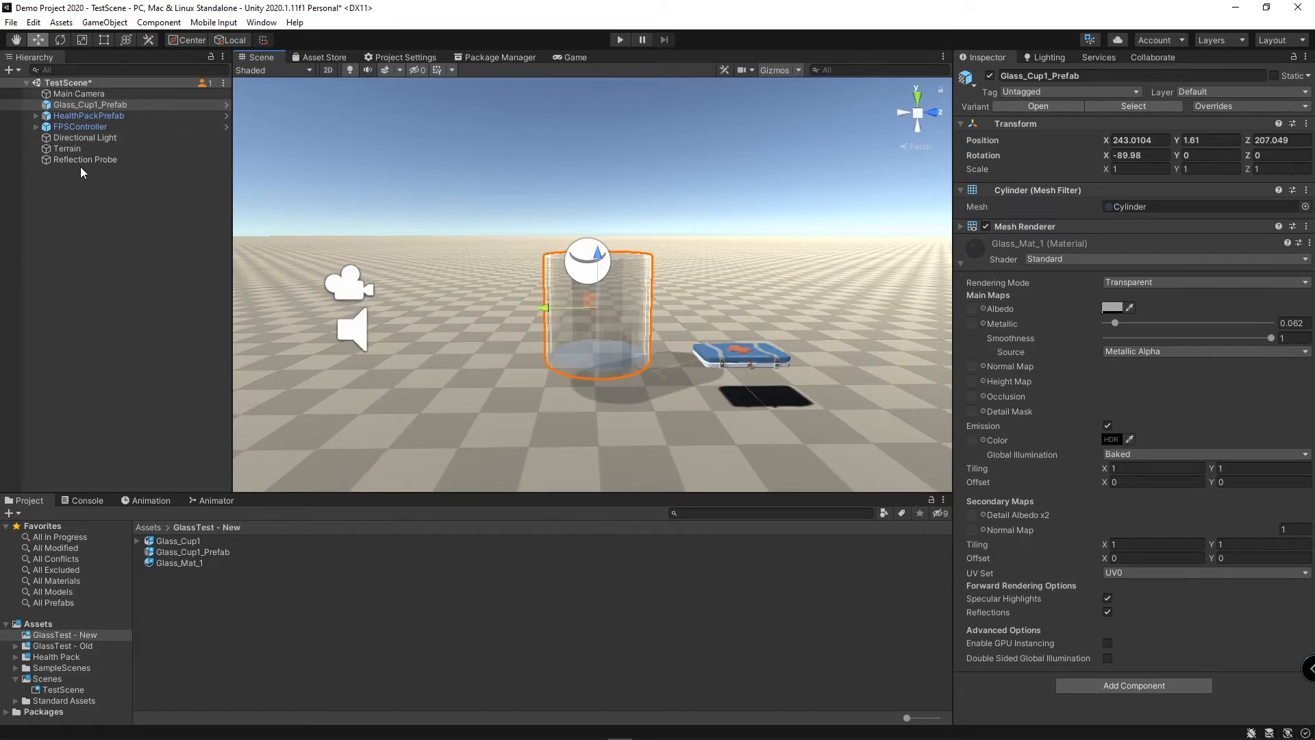
drag(84, 160, 110, 118)
scroll(596, 275, down, 8)
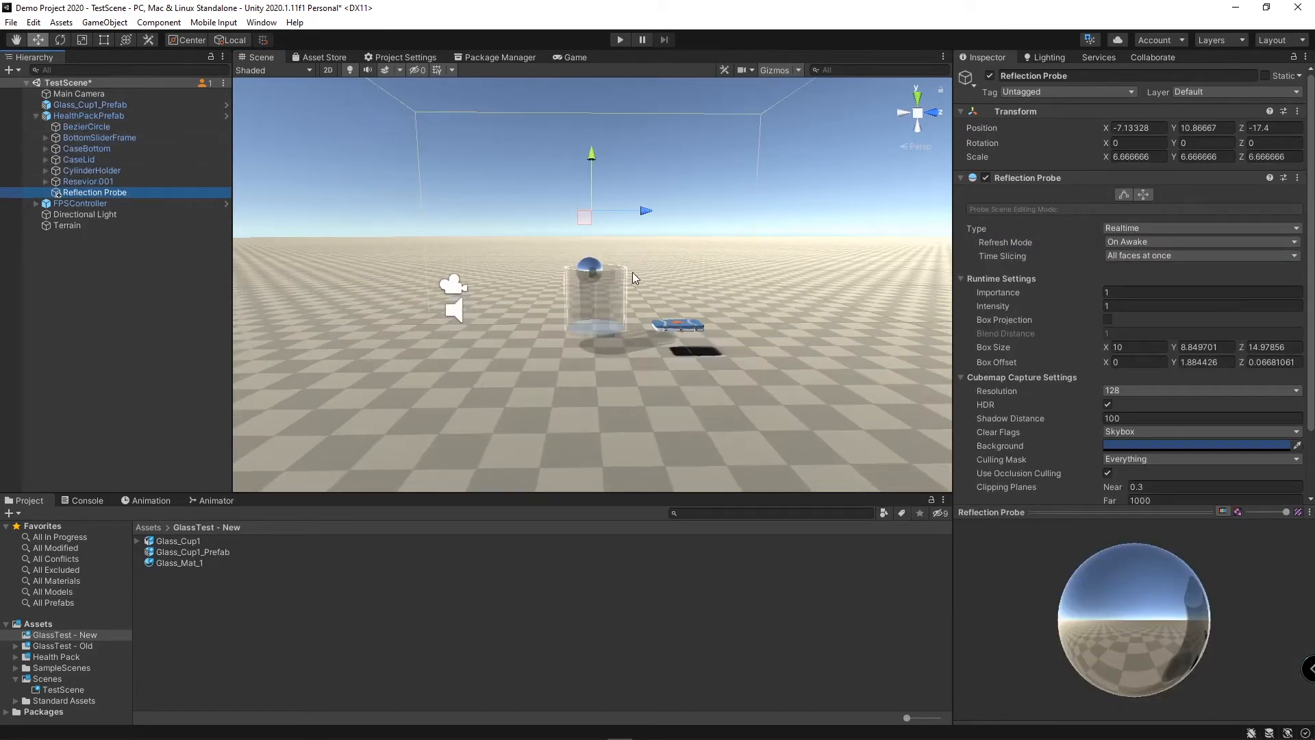
scroll(565, 350, down, 2)
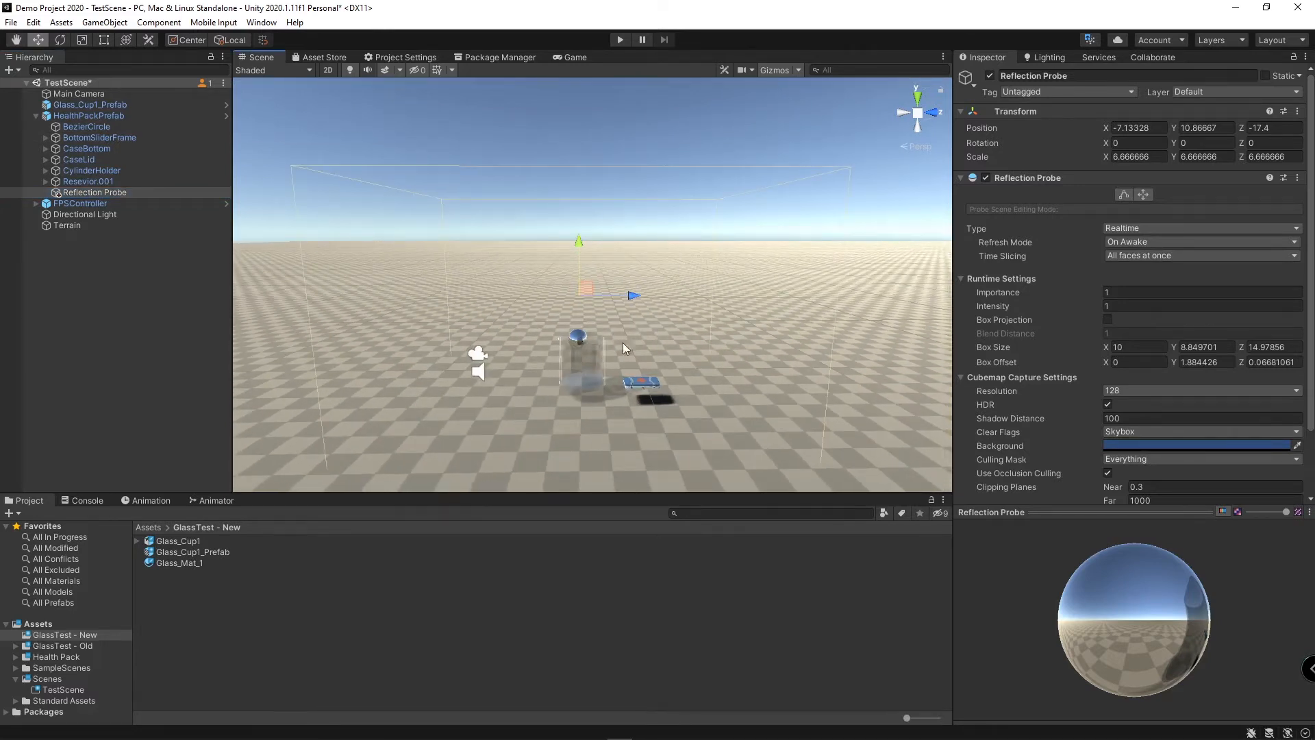
scroll(644, 345, down, 2)
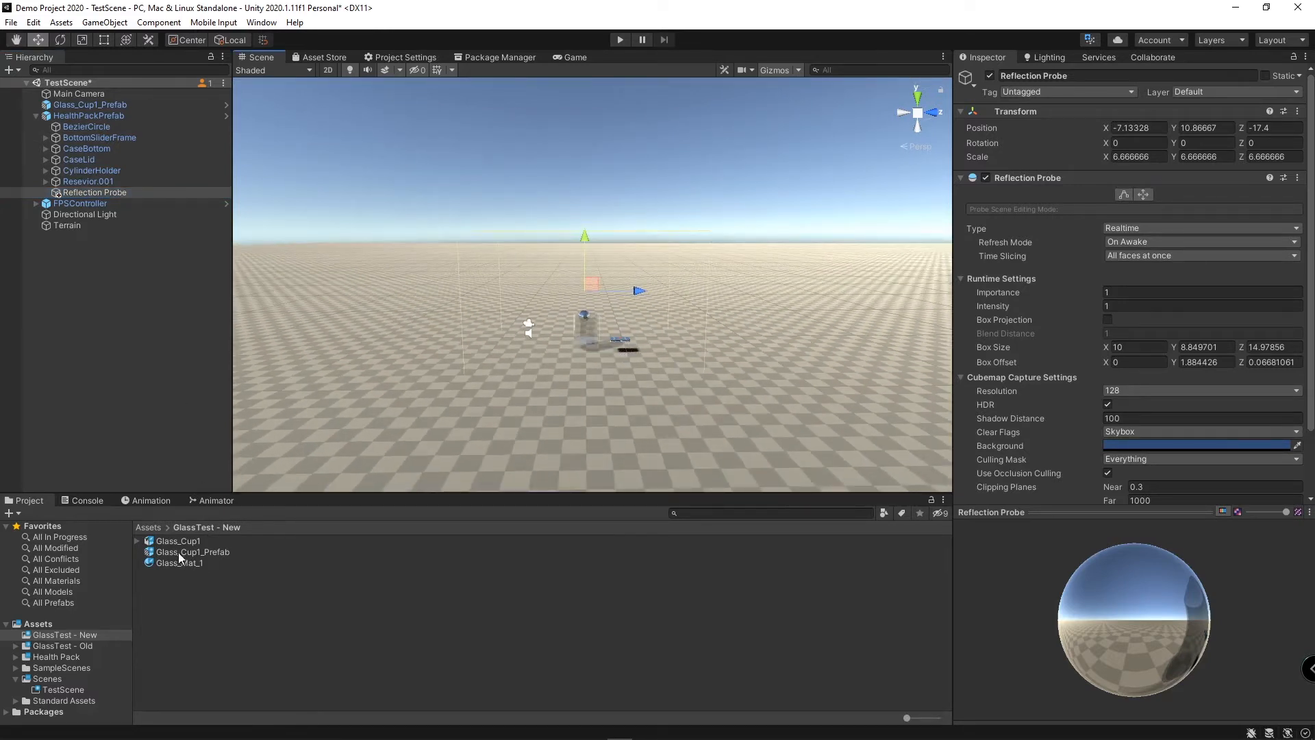
Step: Place a test copy of Glass_Cup1_Prefab on the terrain, delete it, and check the original cup's prefab overrides
drag(175, 552, 802, 389)
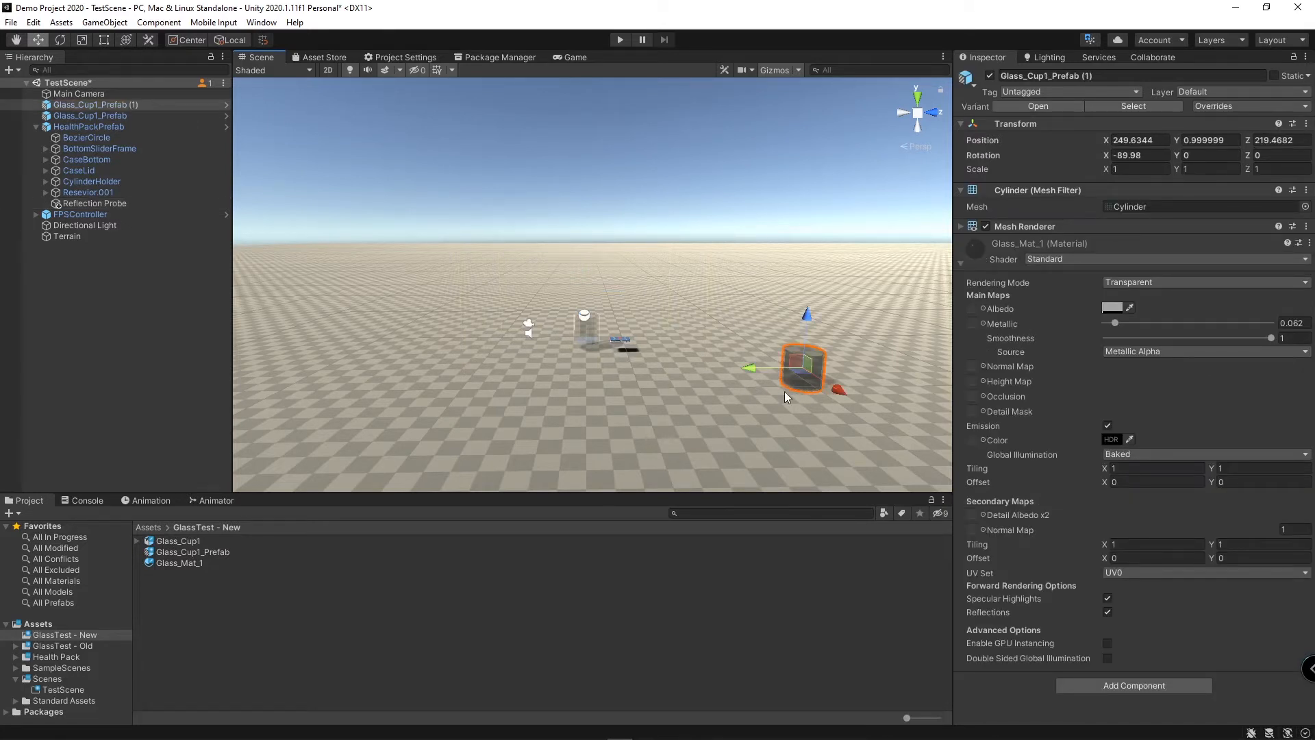
key(Delete)
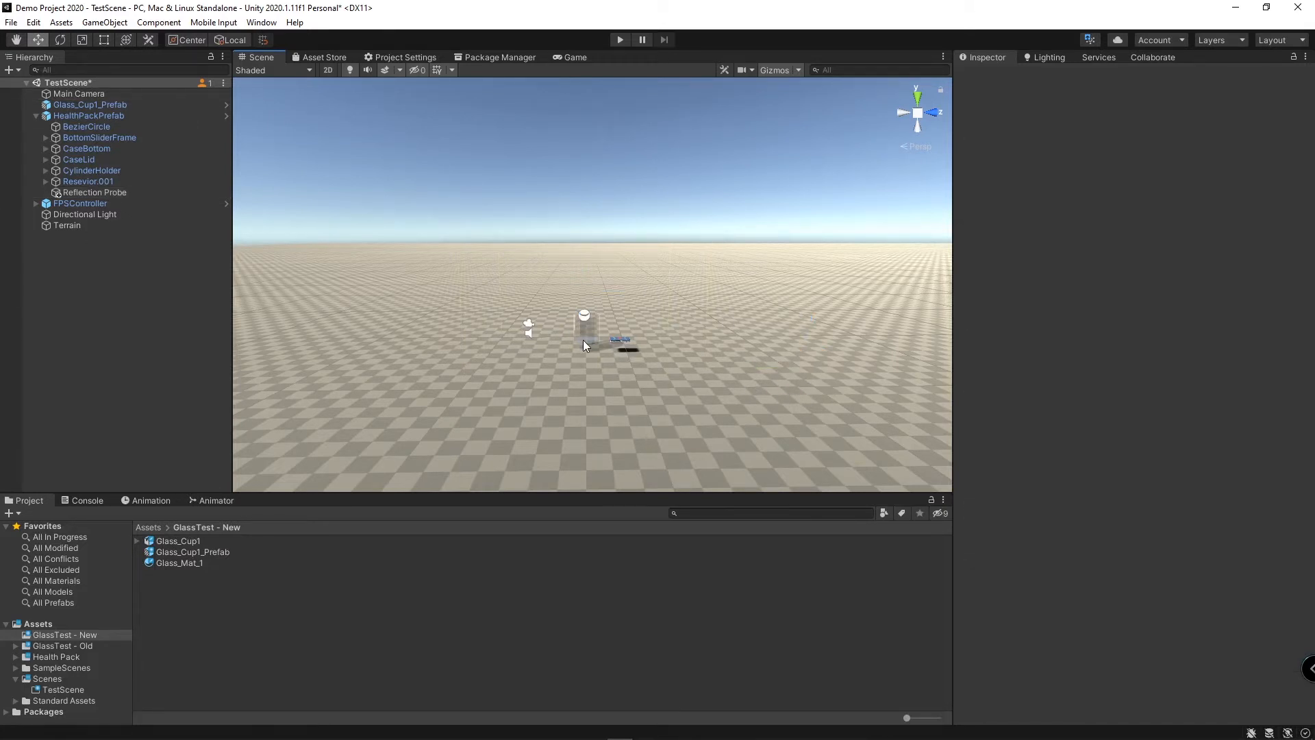
click(582, 336)
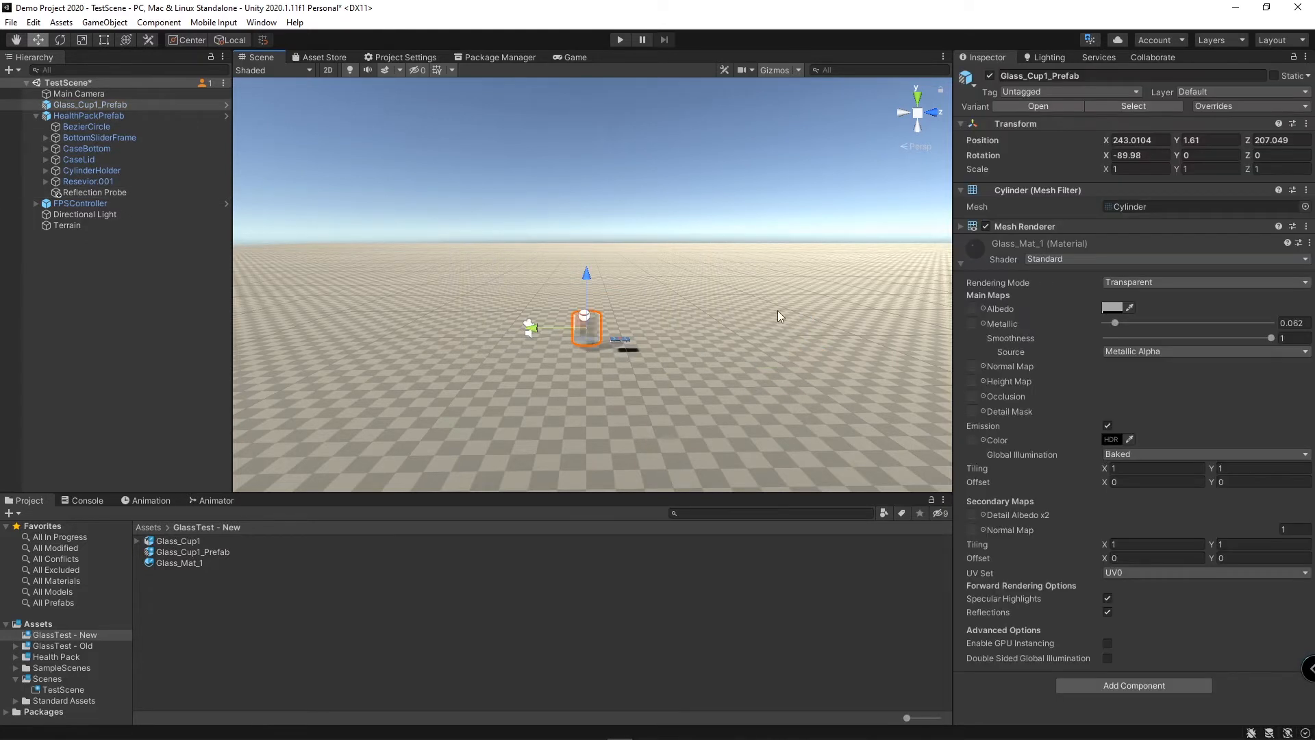
click(1264, 106)
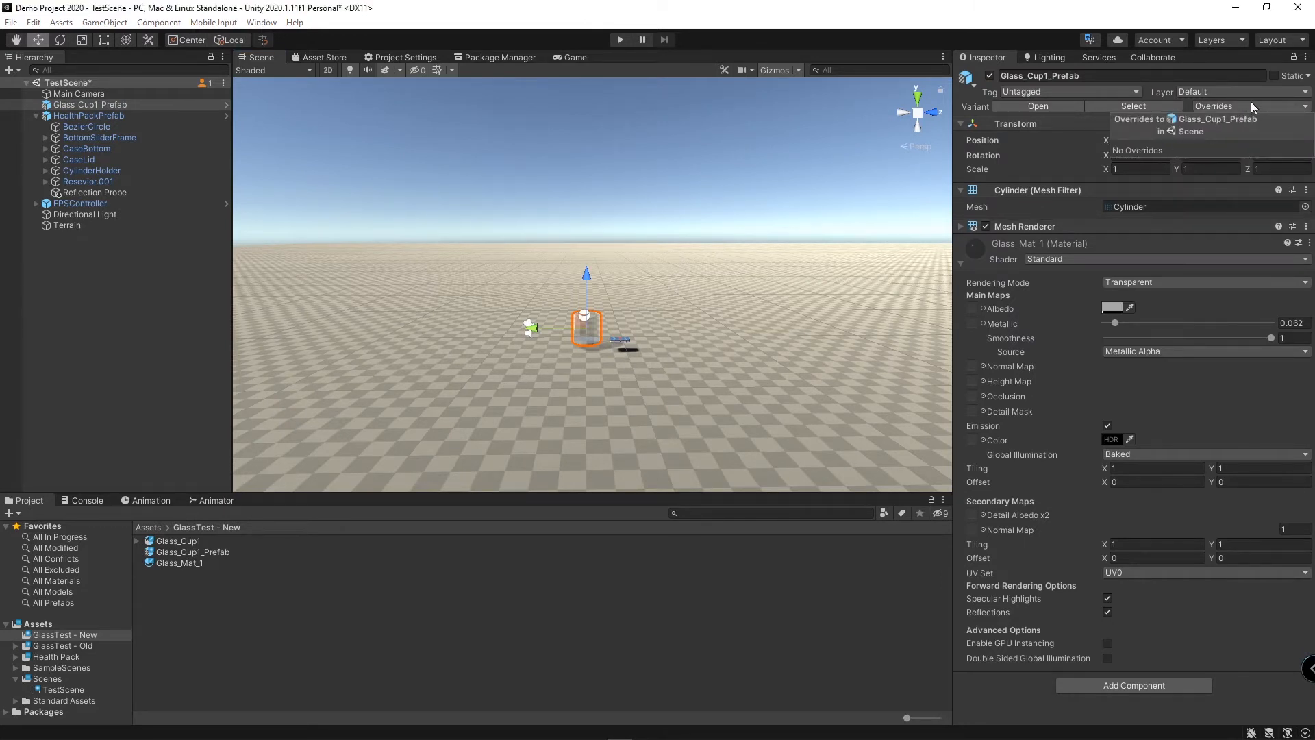
click(1250, 101)
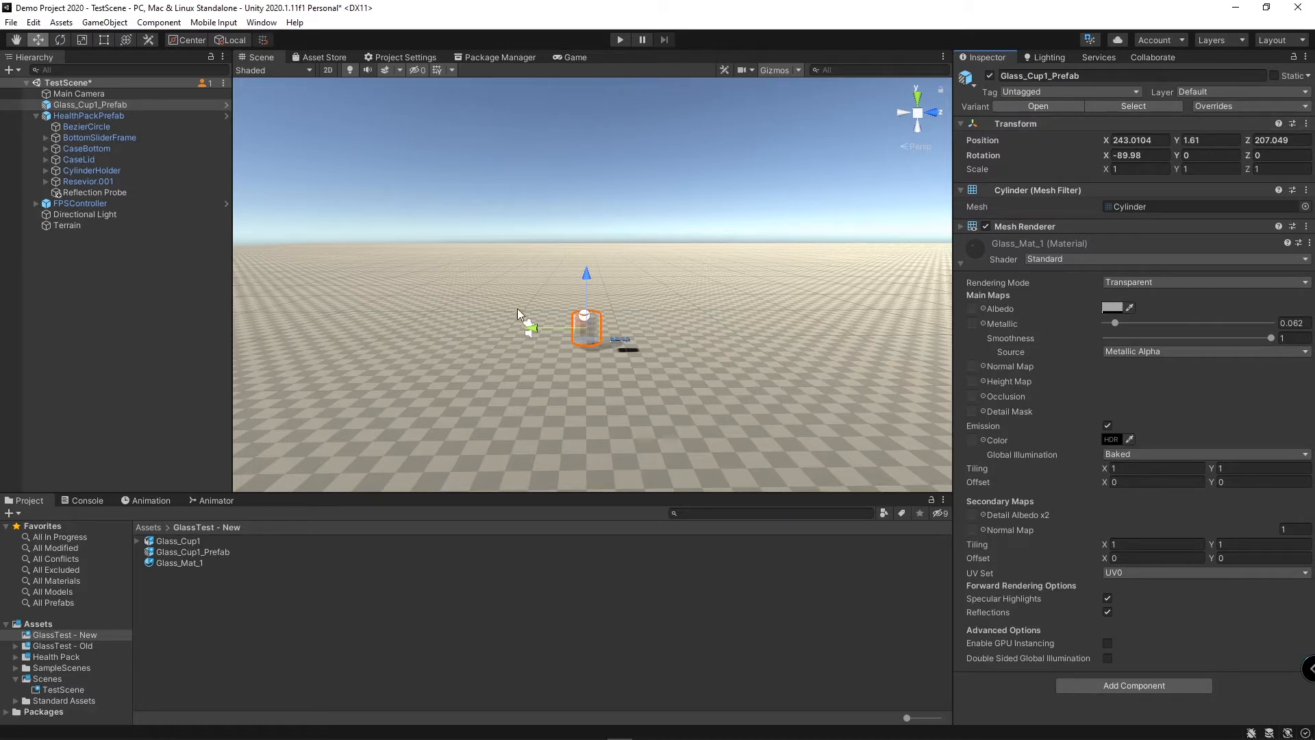
Step: Delete the Reflection Probe under HealthPackPrefab and add a new one inside the Glass_Cup1_Prefab asset
click(113, 189)
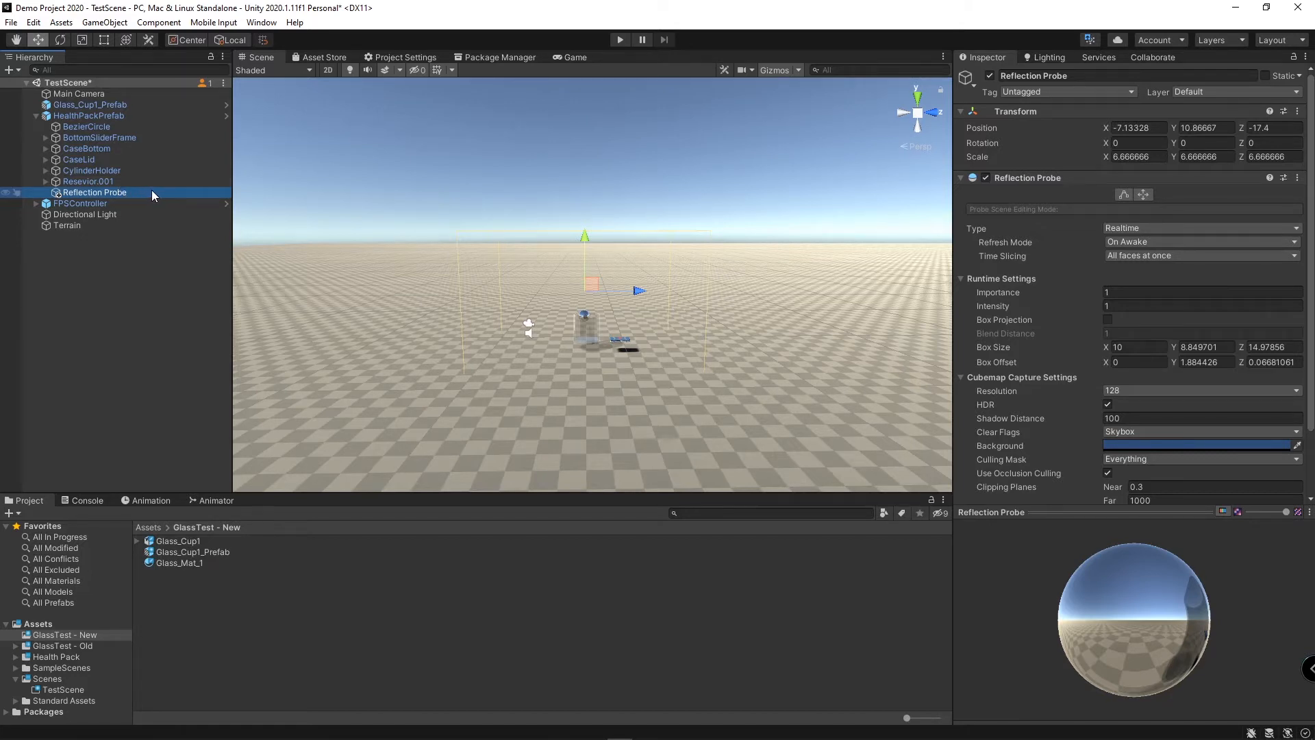
key(Delete)
double_click(198, 554)
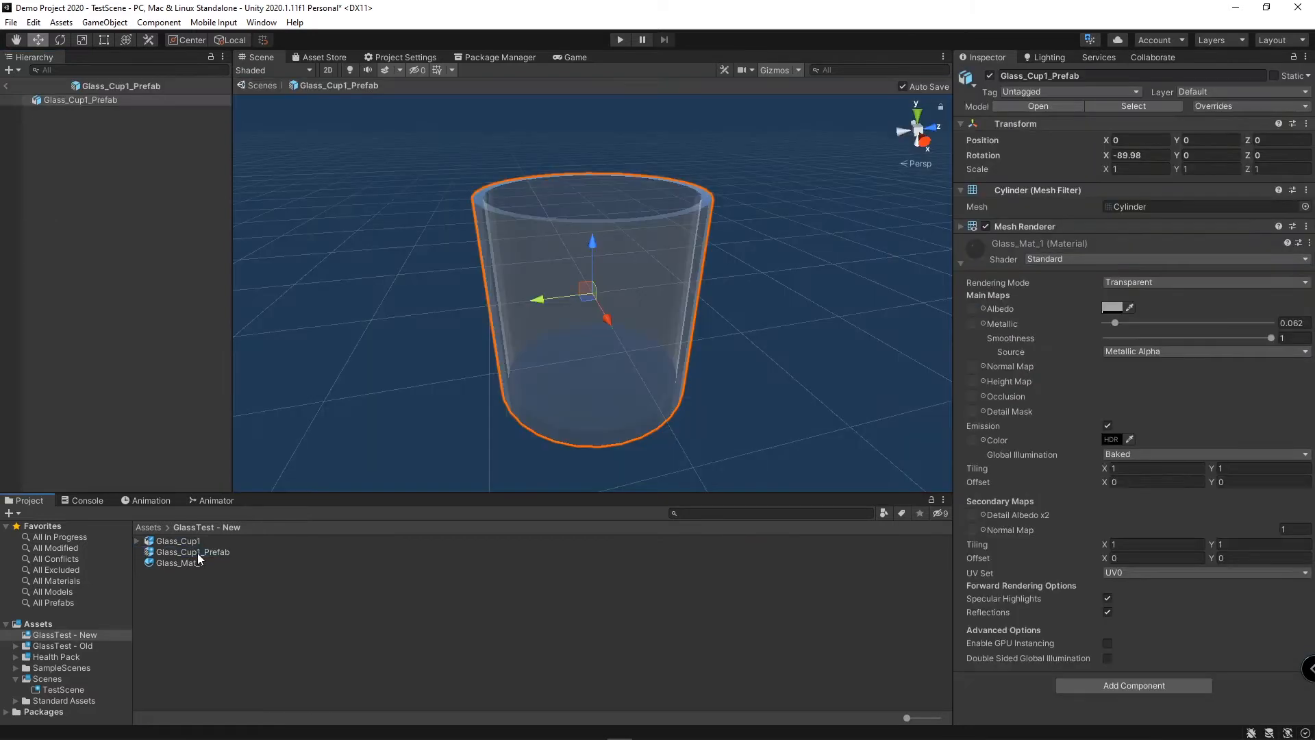
click(156, 23)
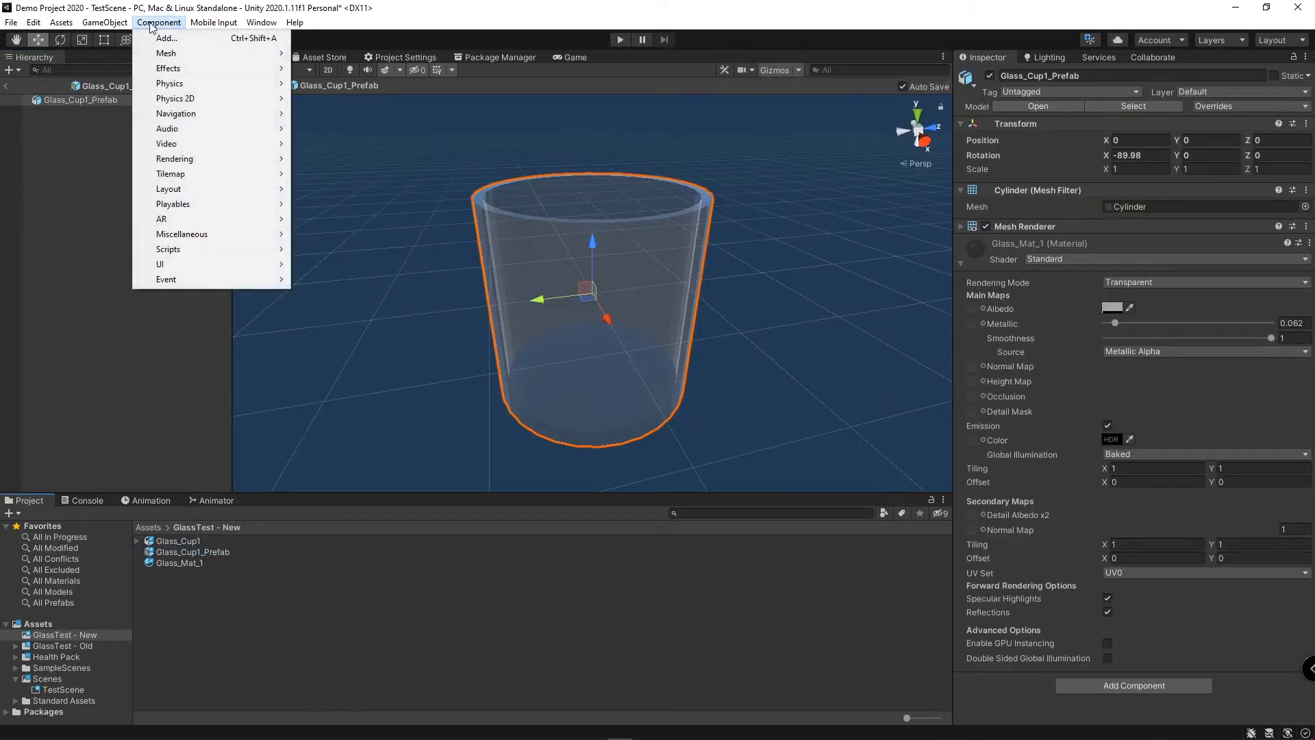
mouse_move(138, 111)
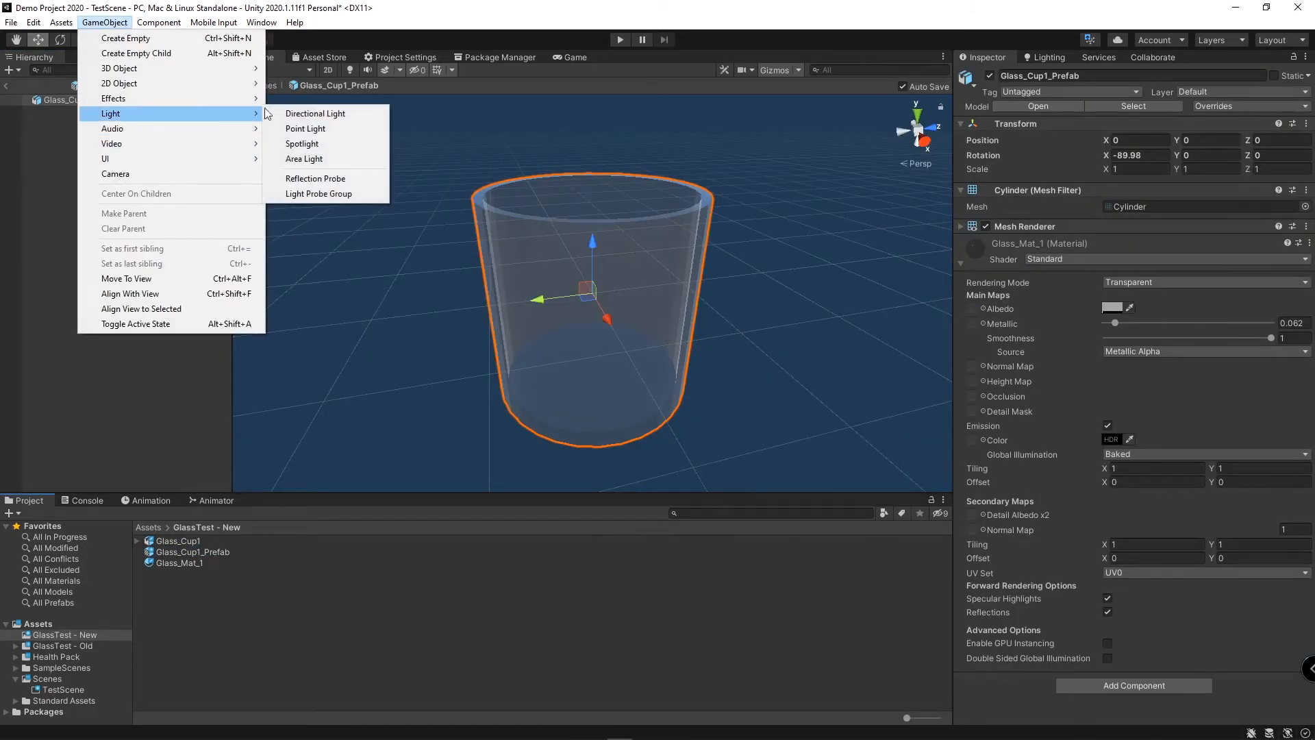
click(336, 178)
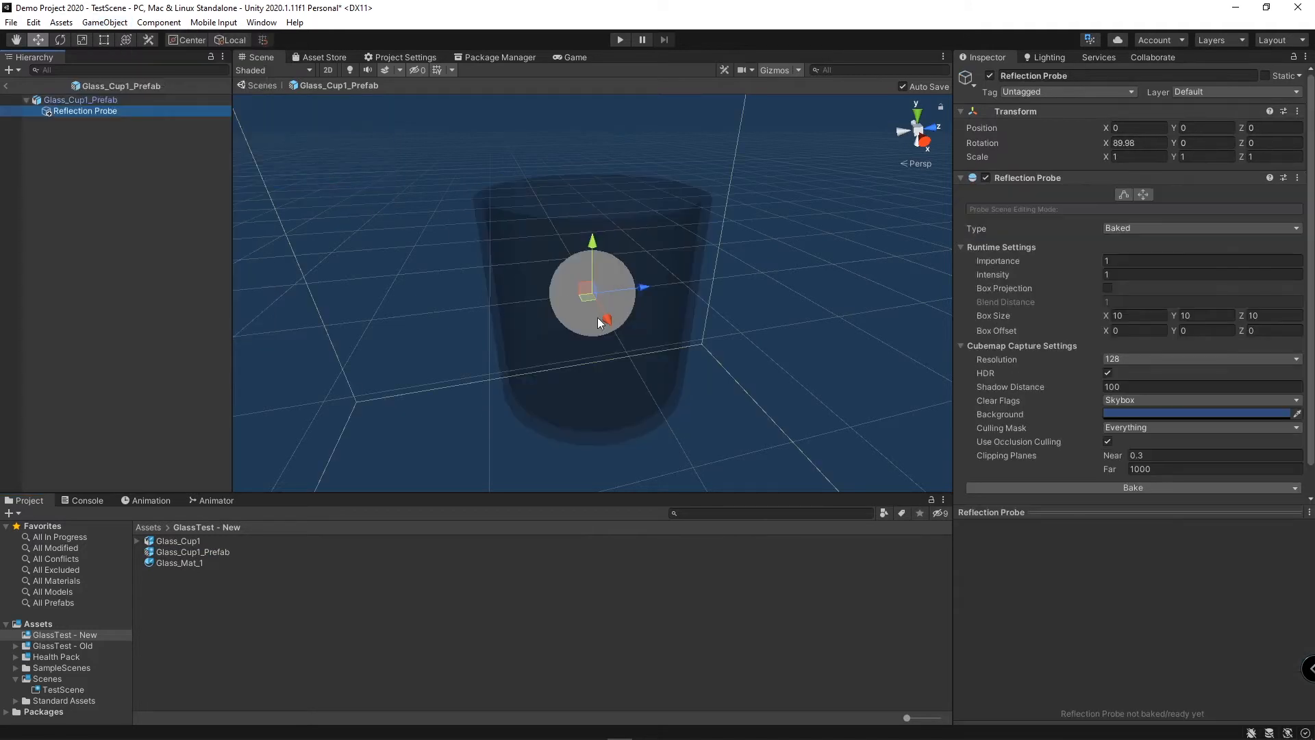
Step: Raise the prefab's Reflection Probe above the cup to Z 3.73 and return to the scene
scroll(631, 310, down, 5)
drag(593, 250, 600, 172)
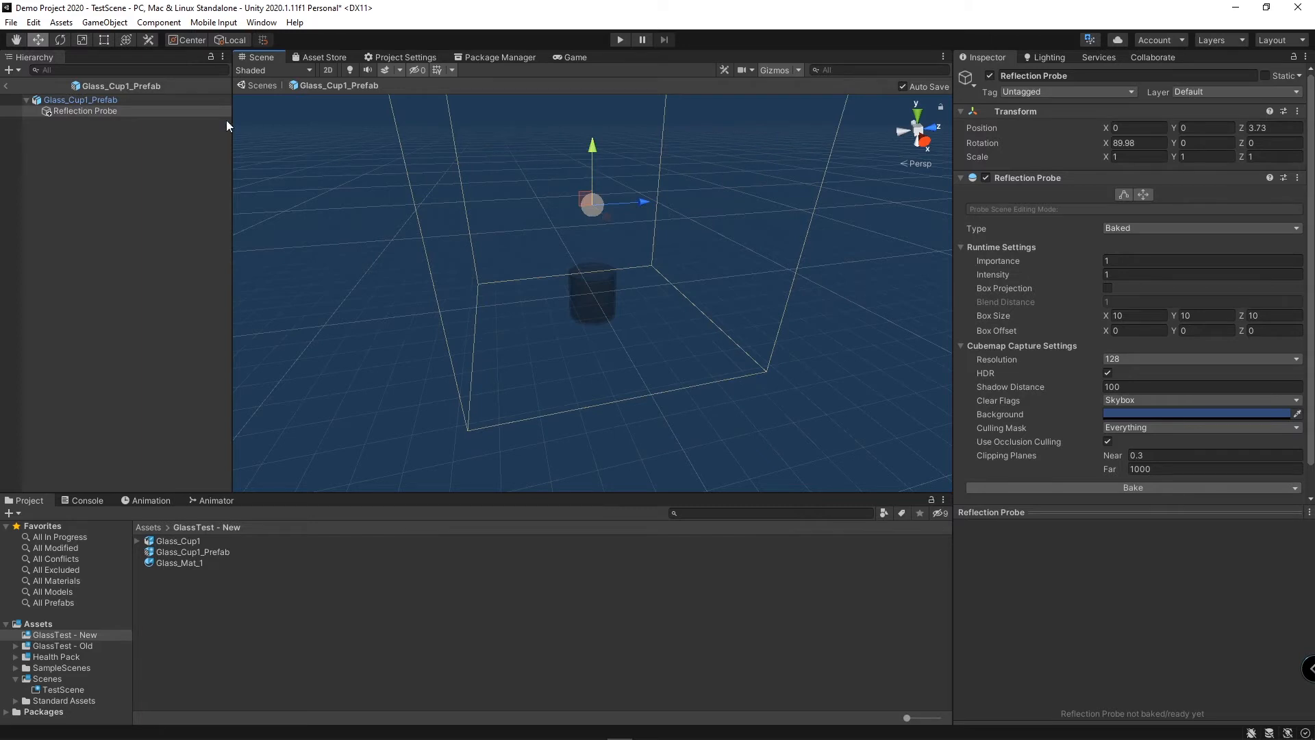
click(259, 86)
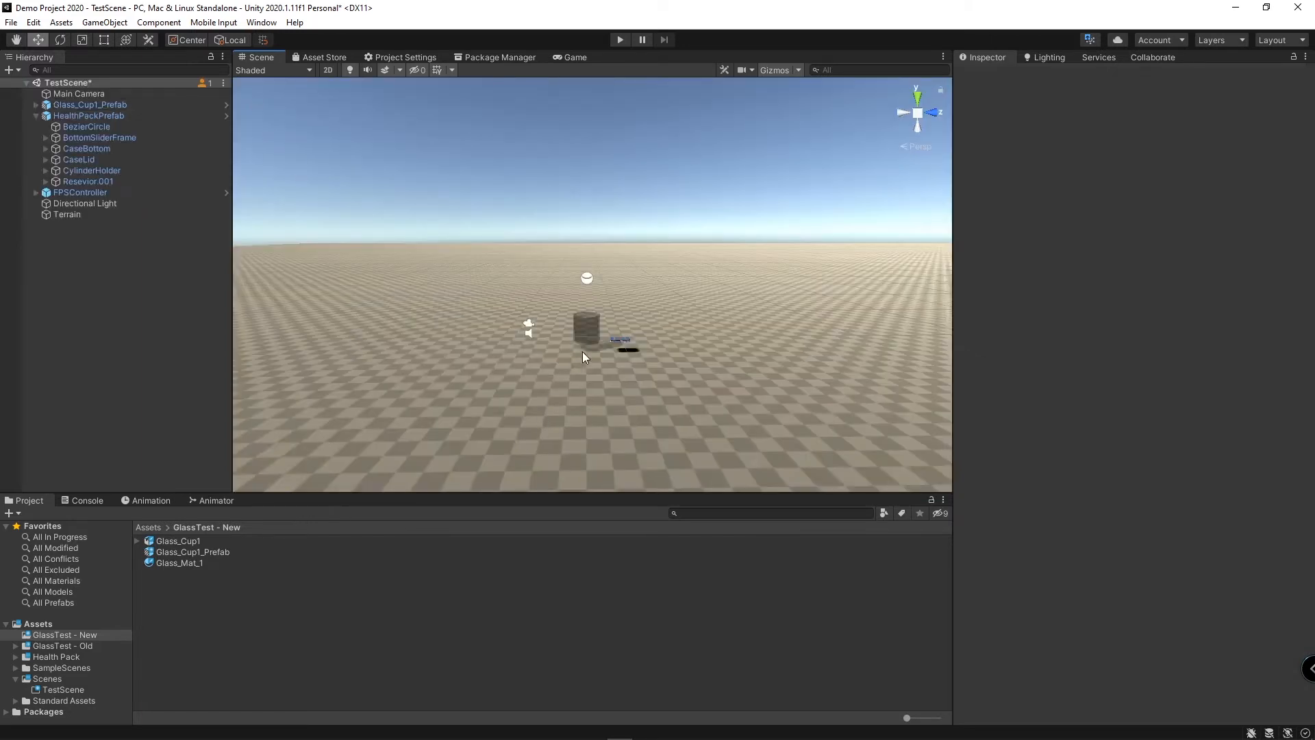
Step: Set the Reflection Probe nested in the scene's Glass_Cup1_Prefab to Realtime and lower it to Z 3.45
click(592, 332)
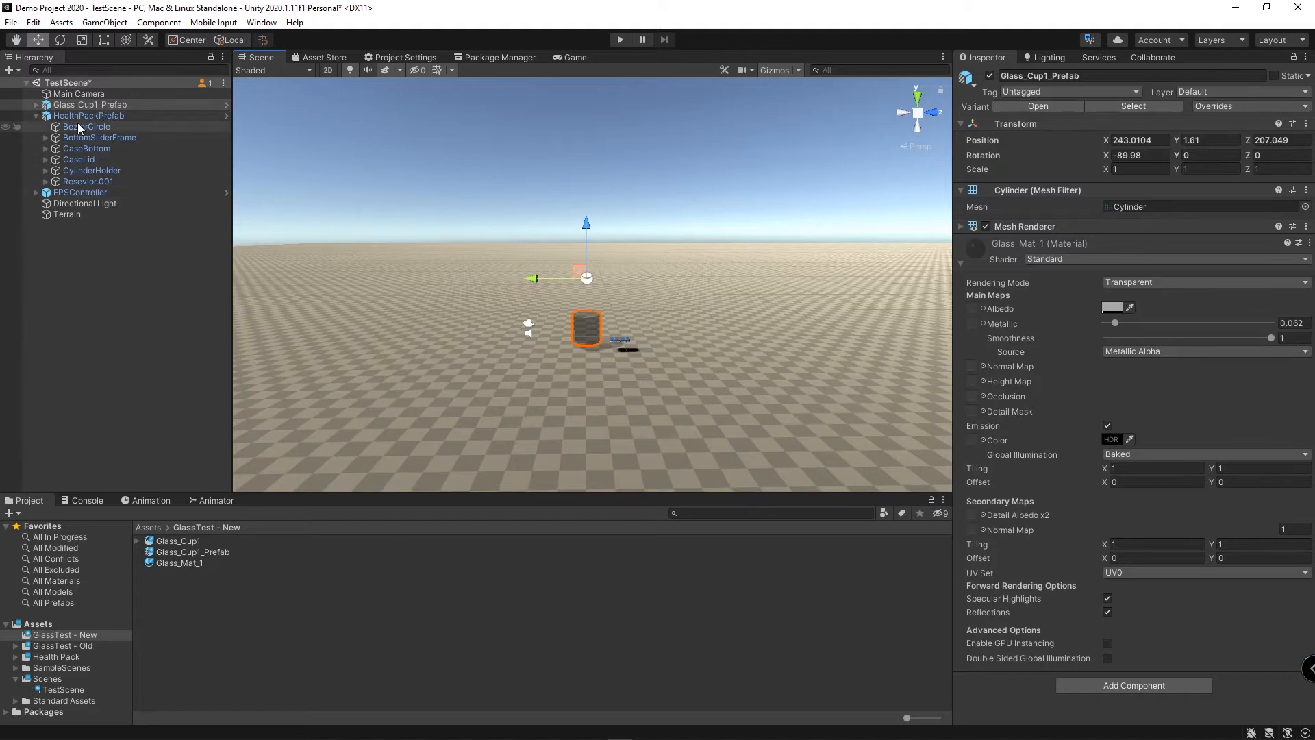
click(41, 107)
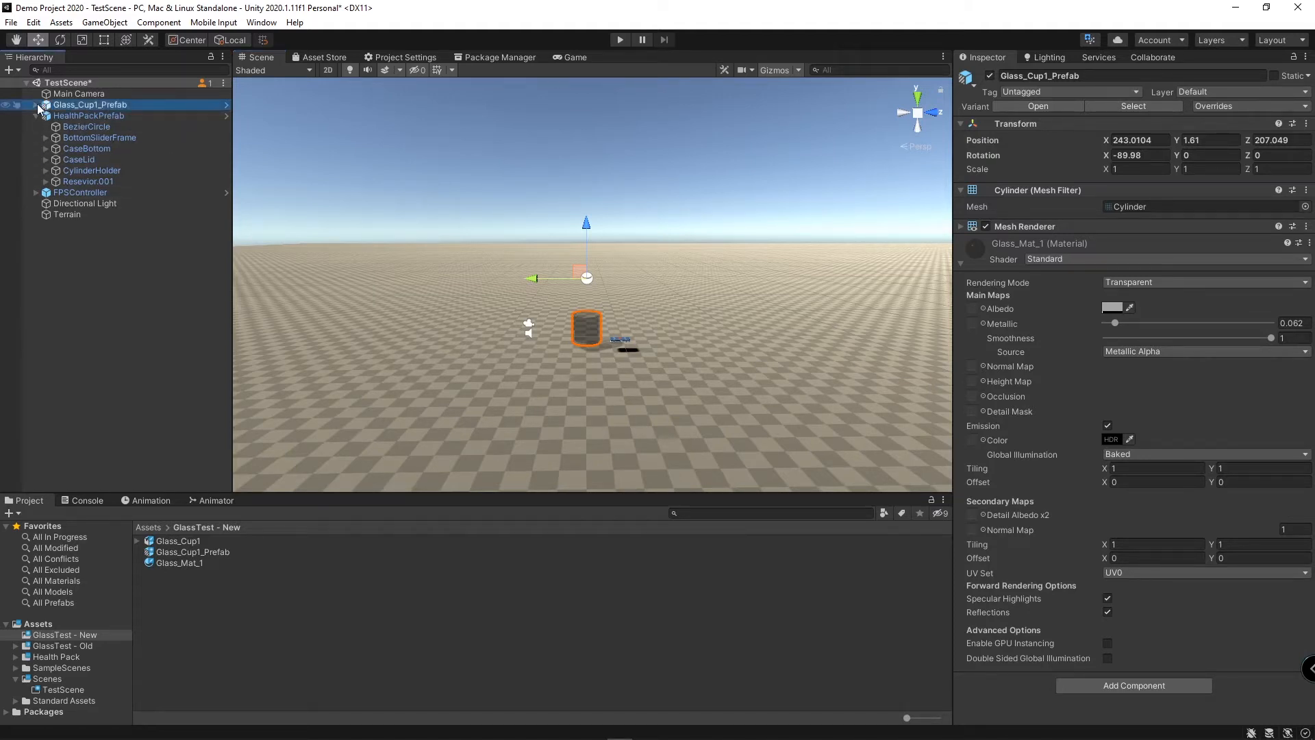
click(35, 104)
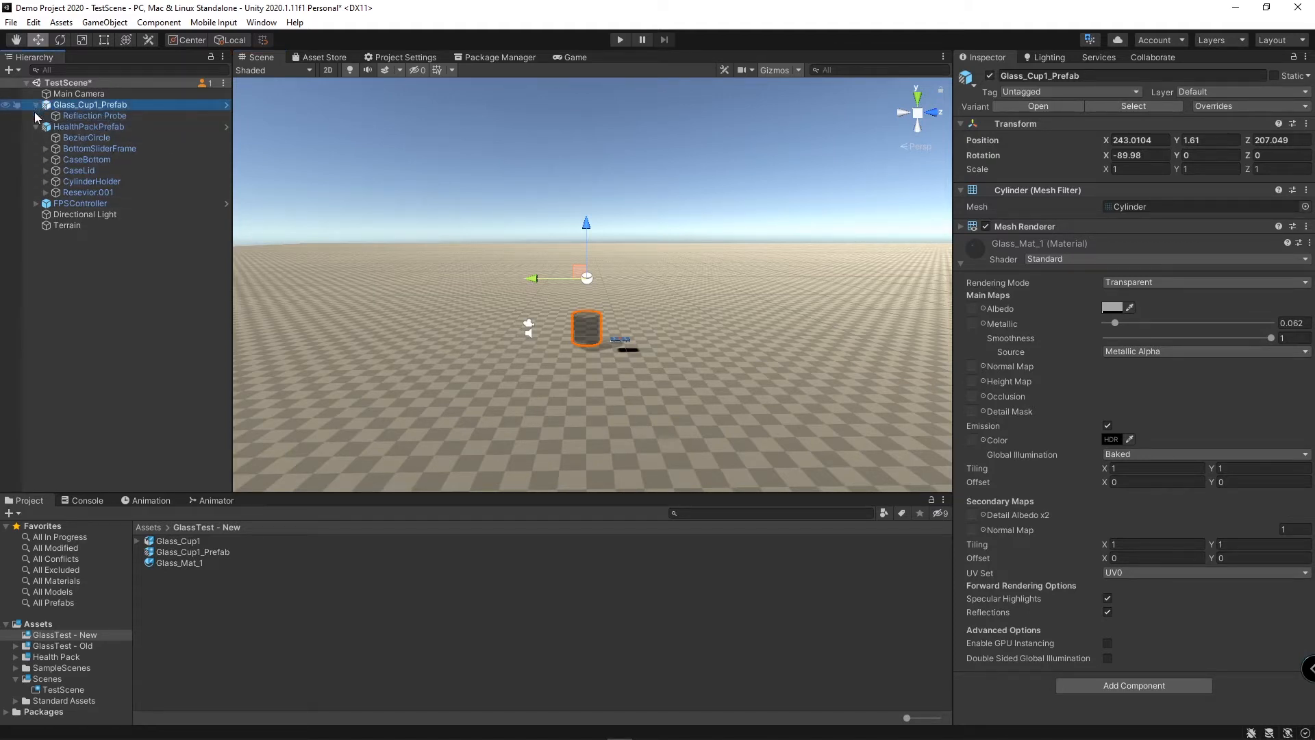
click(113, 115)
key(f)
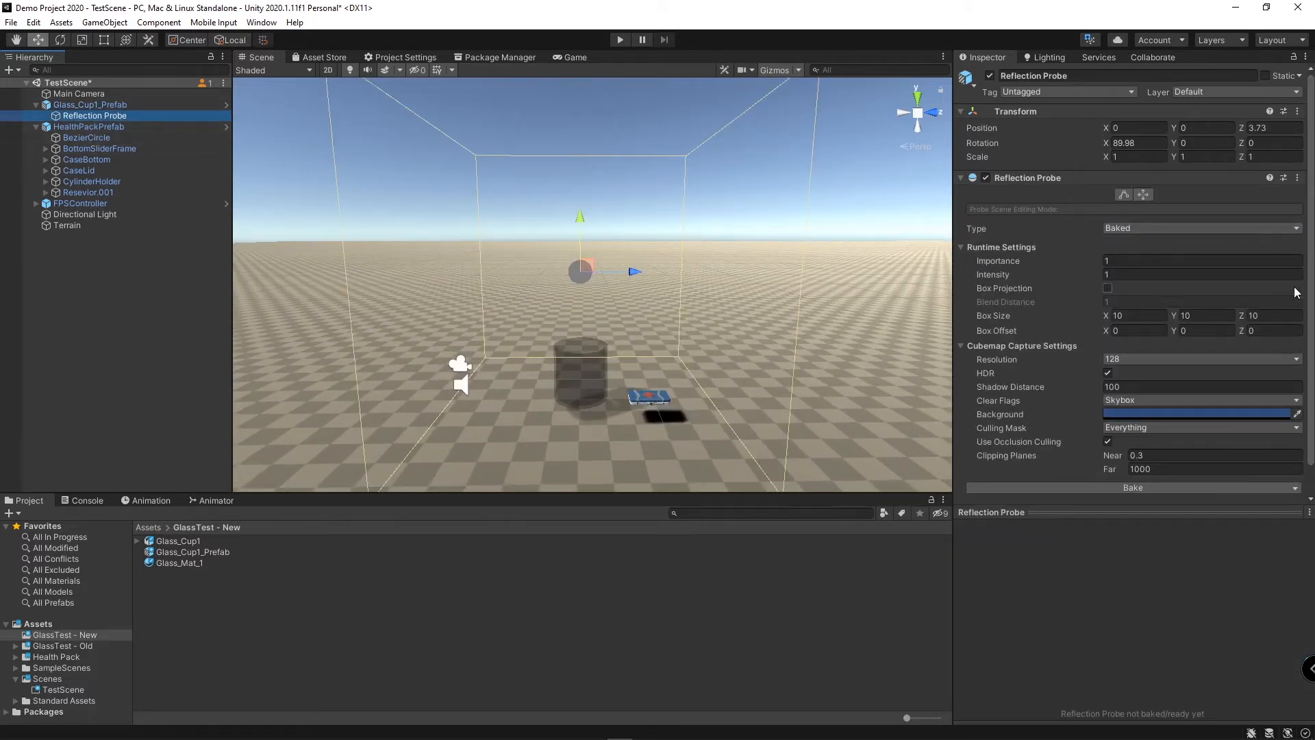
click(1202, 229)
click(1150, 273)
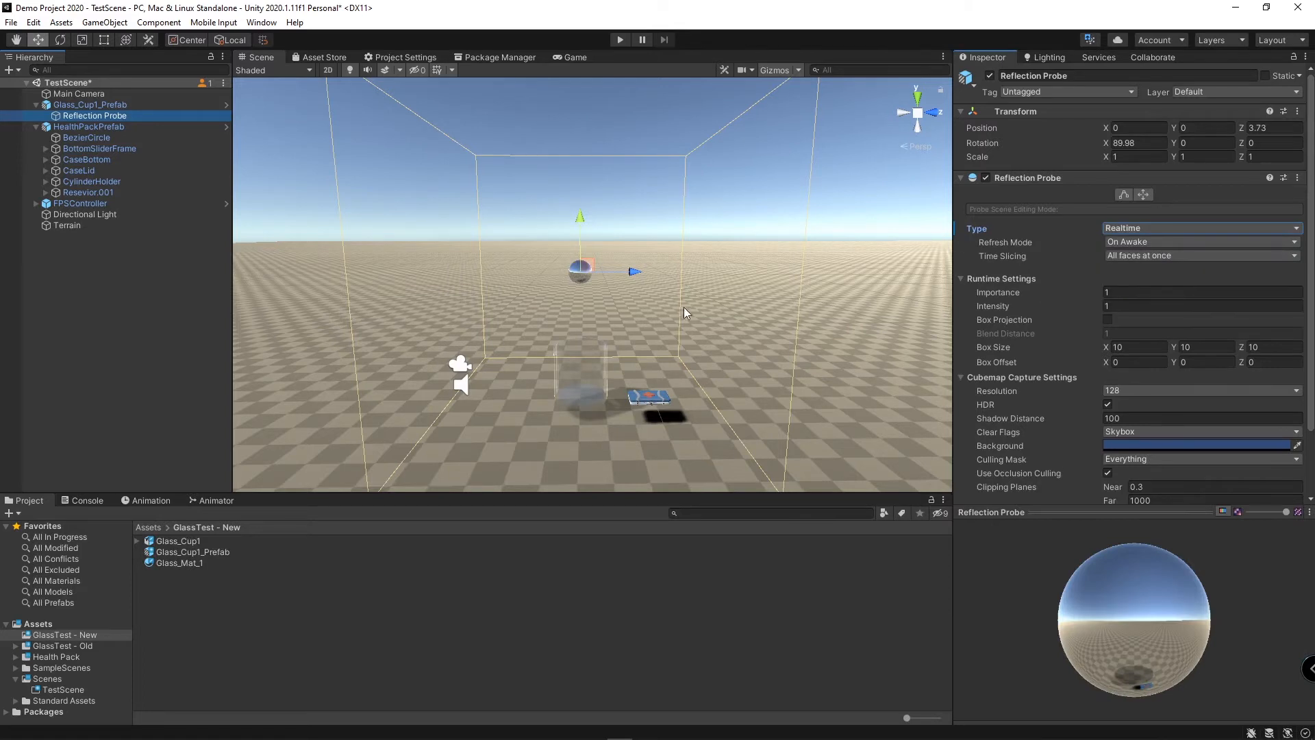
drag(573, 213, 582, 229)
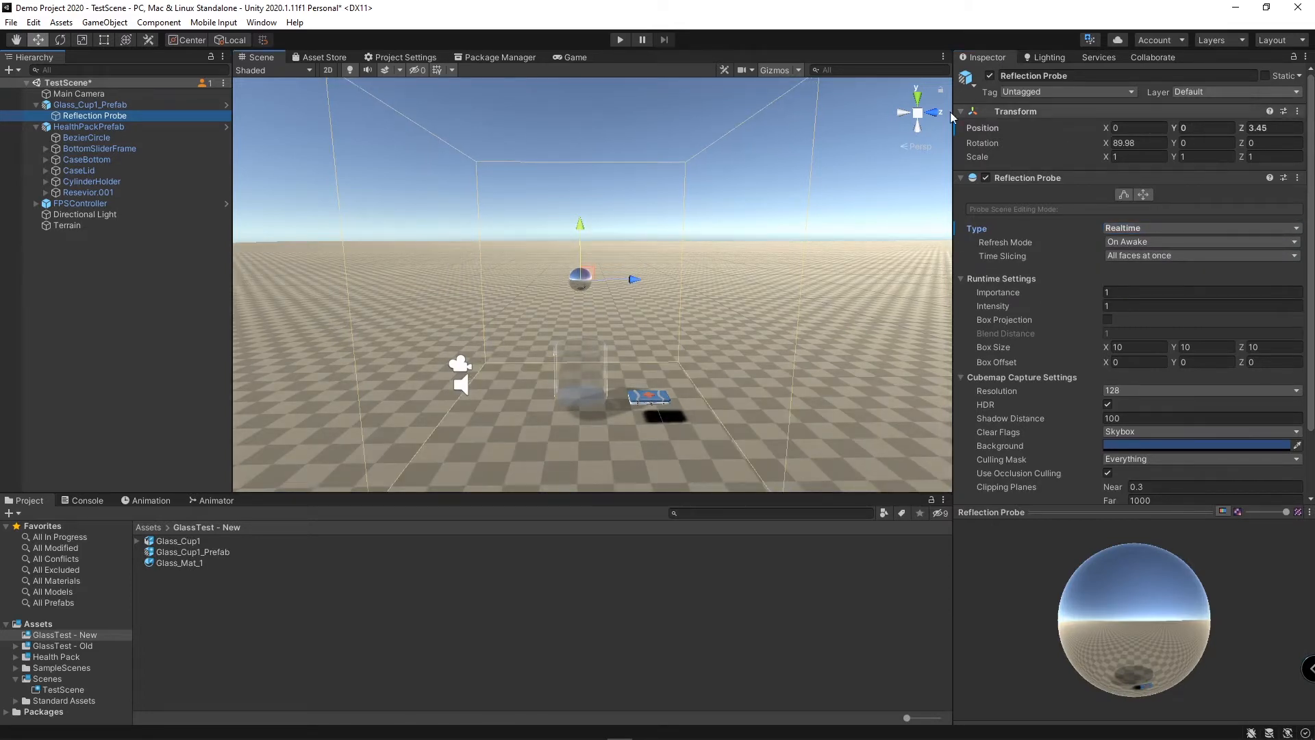
Step: Apply all of the scene cup's Reflection Probe overrides to Glass_Cup1_Prefab
click(101, 106)
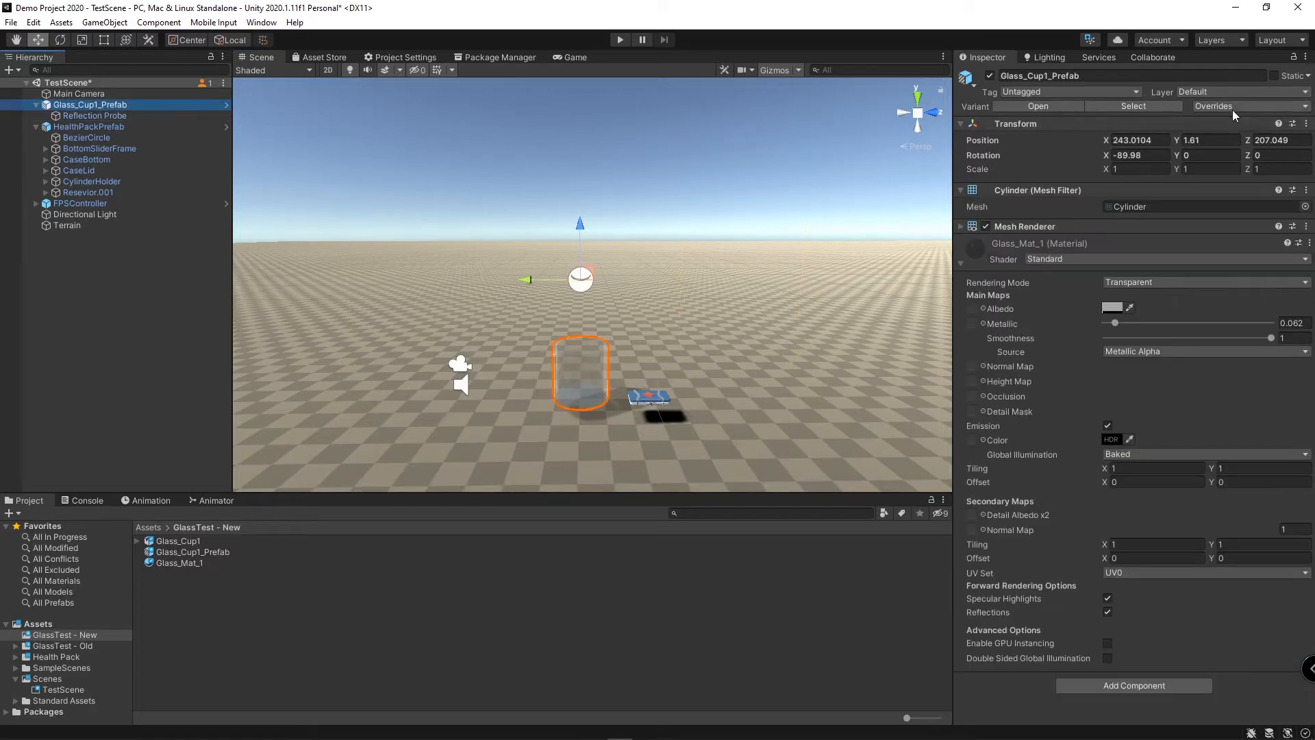
click(1231, 108)
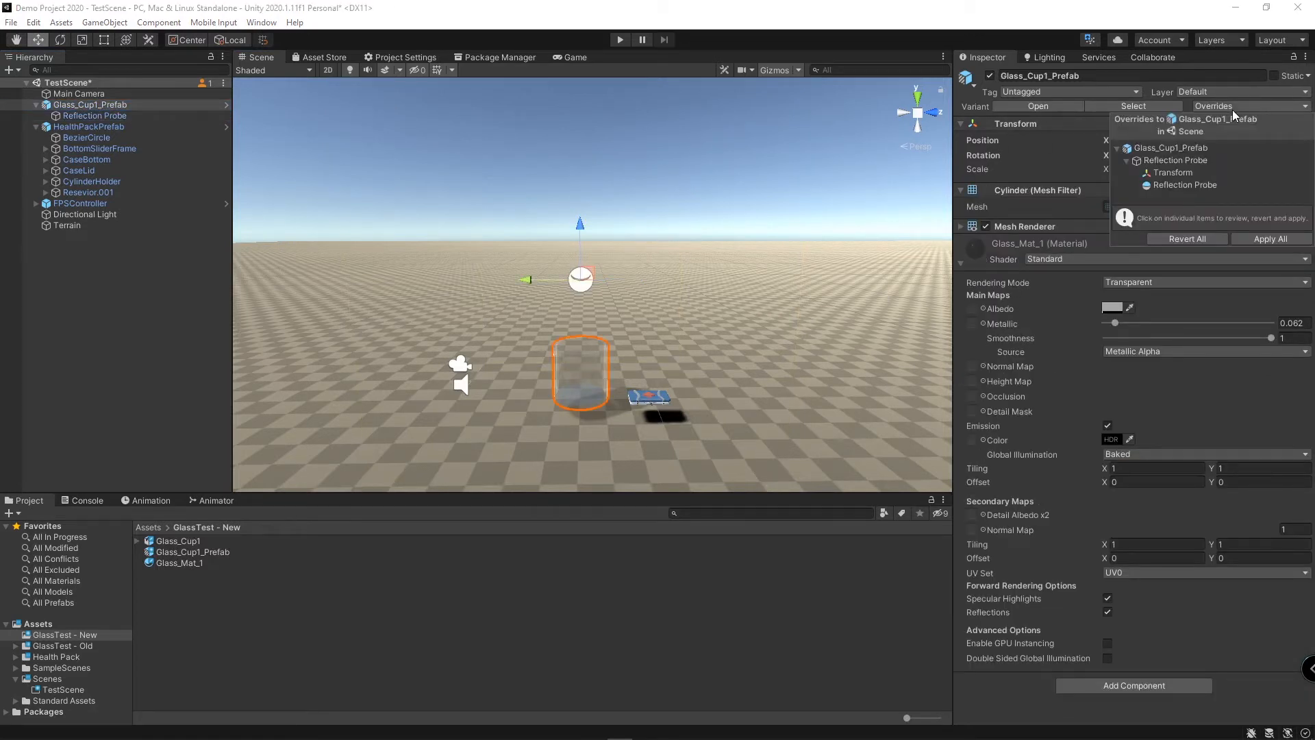
click(1268, 240)
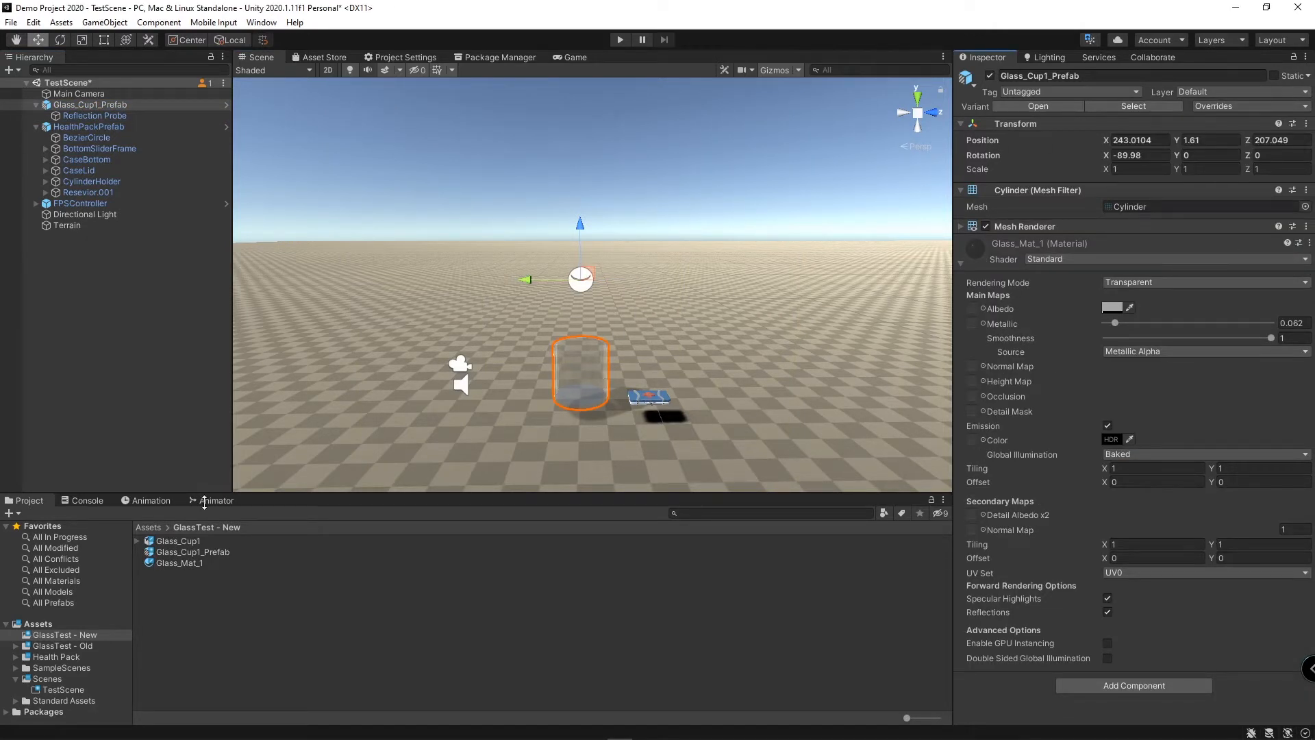
Step: Place a second Glass_Cup1_Prefab beside the health pack, raise it to Y 2.44 to check its reflections, and delete it
drag(162, 552, 830, 401)
drag(848, 263, 852, 203)
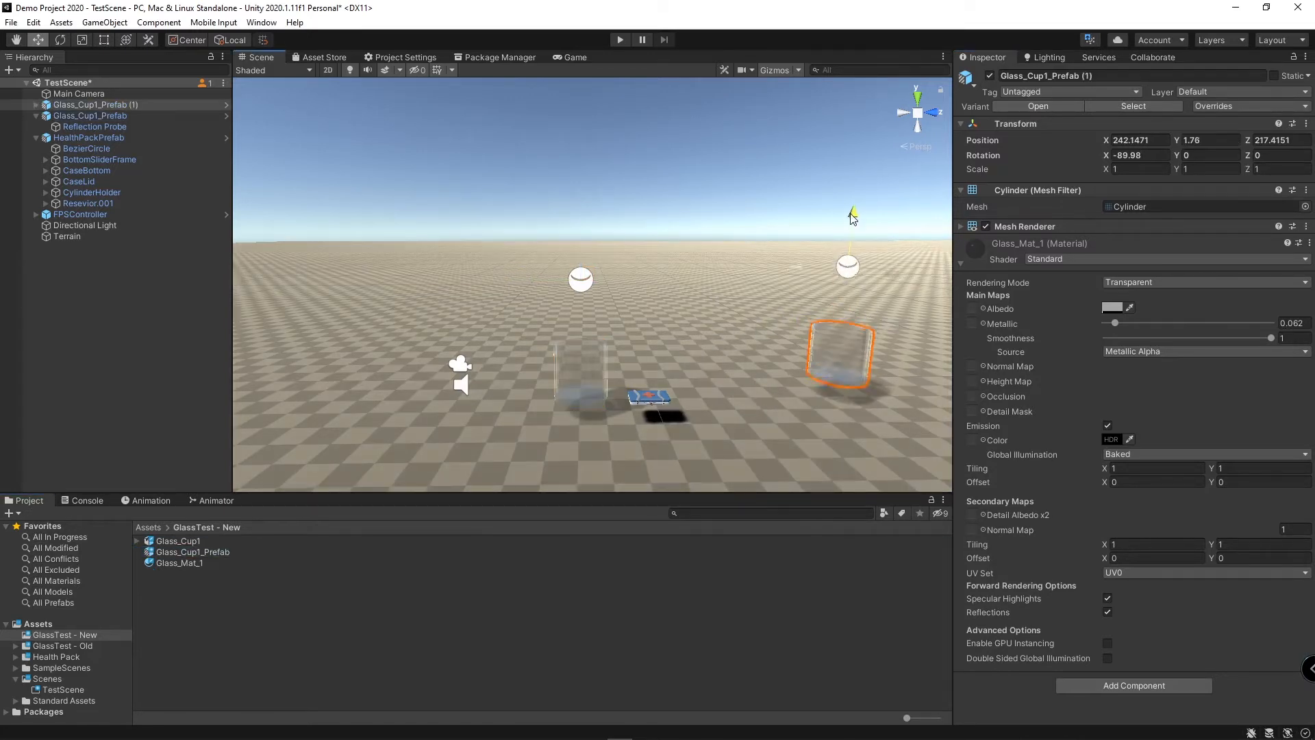
middle_drag(870, 315, 784, 276)
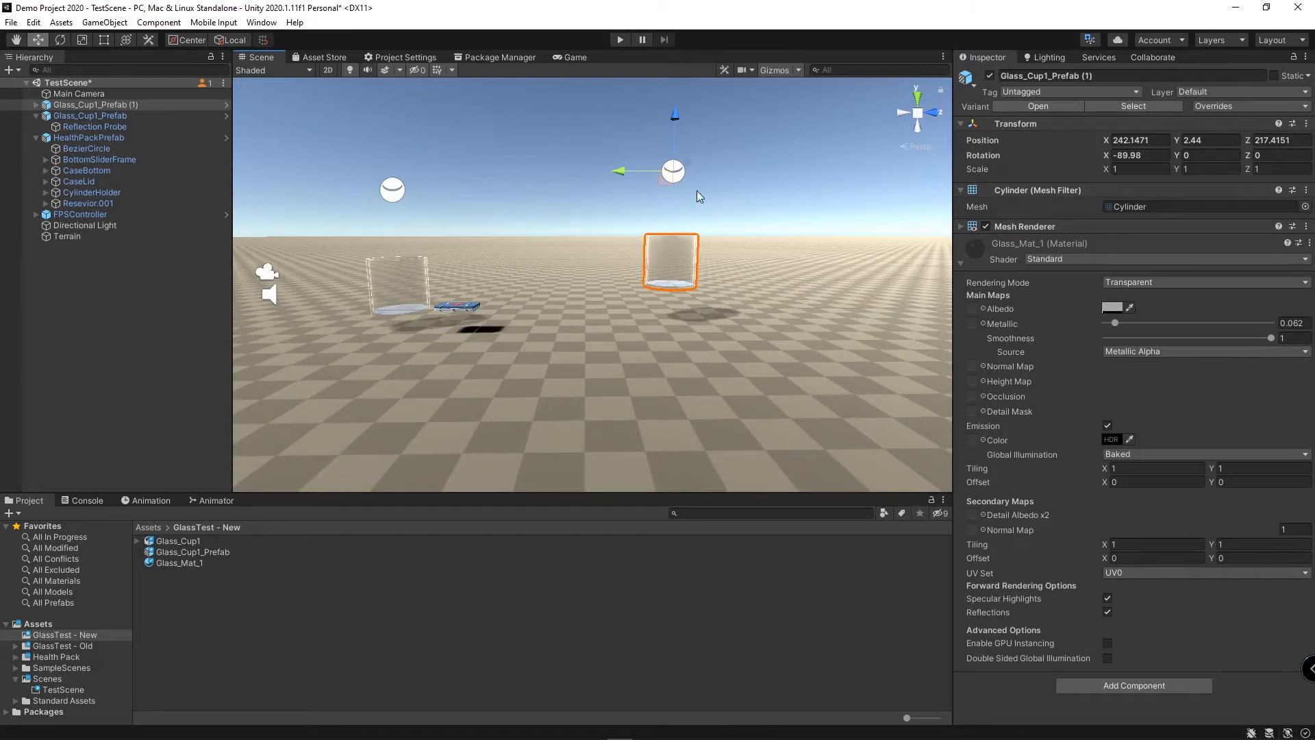
middle_drag(696, 190, 734, 367)
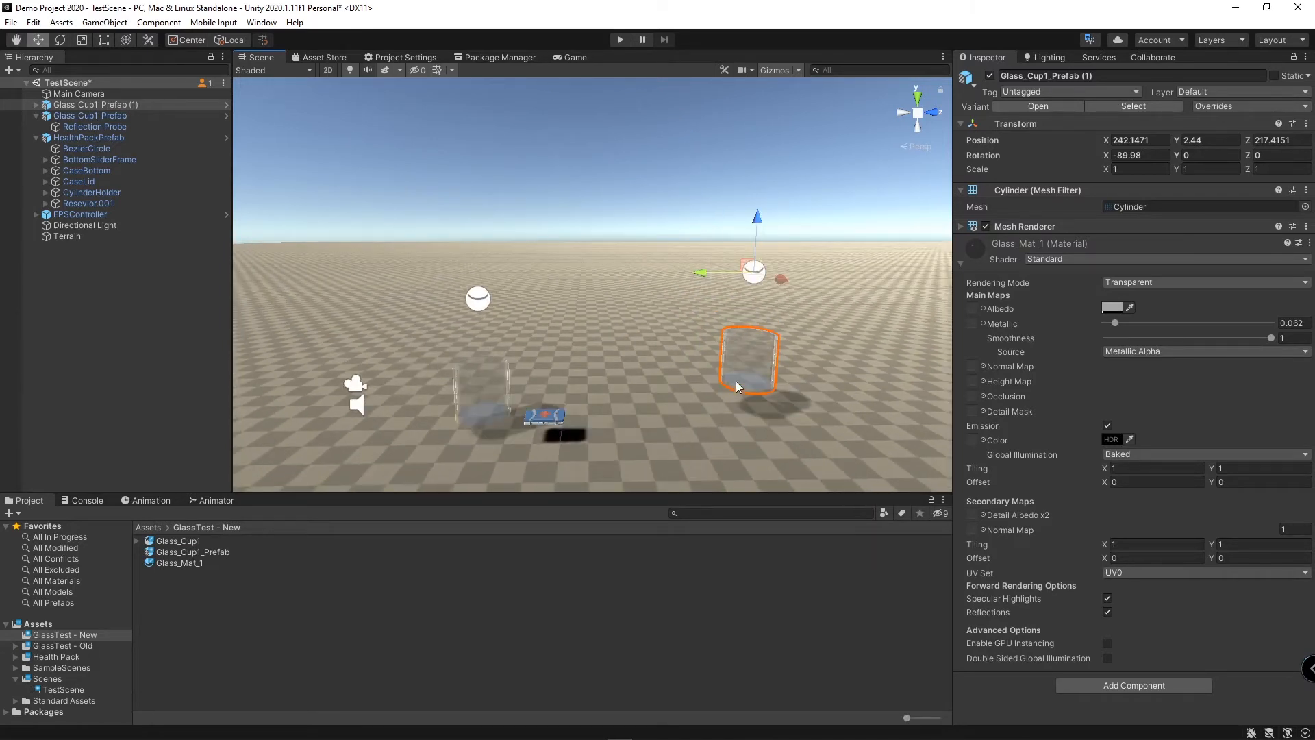
key(Delete)
Step: Select the original Glass_Cup1_Prefab and inspect its glass reflections up close from a low angle
click(467, 385)
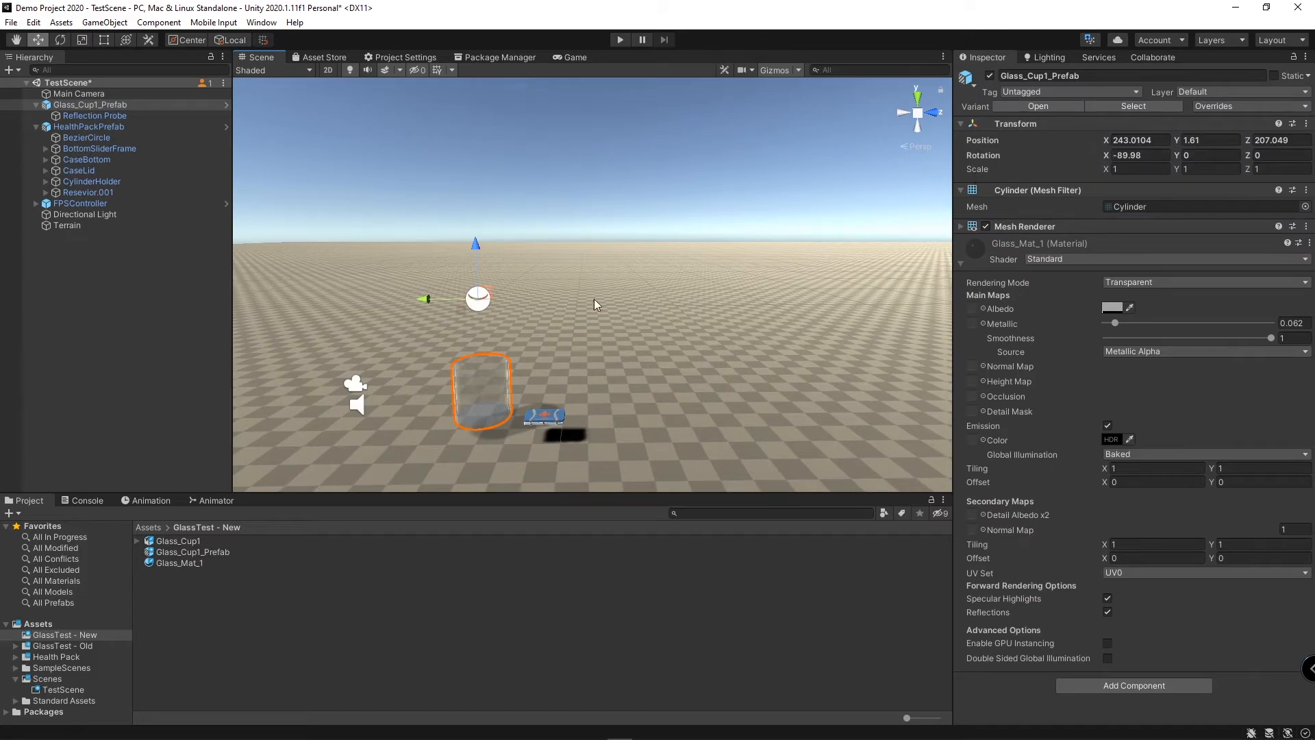
click(452, 392)
click(458, 392)
middle_drag(528, 413, 610, 377)
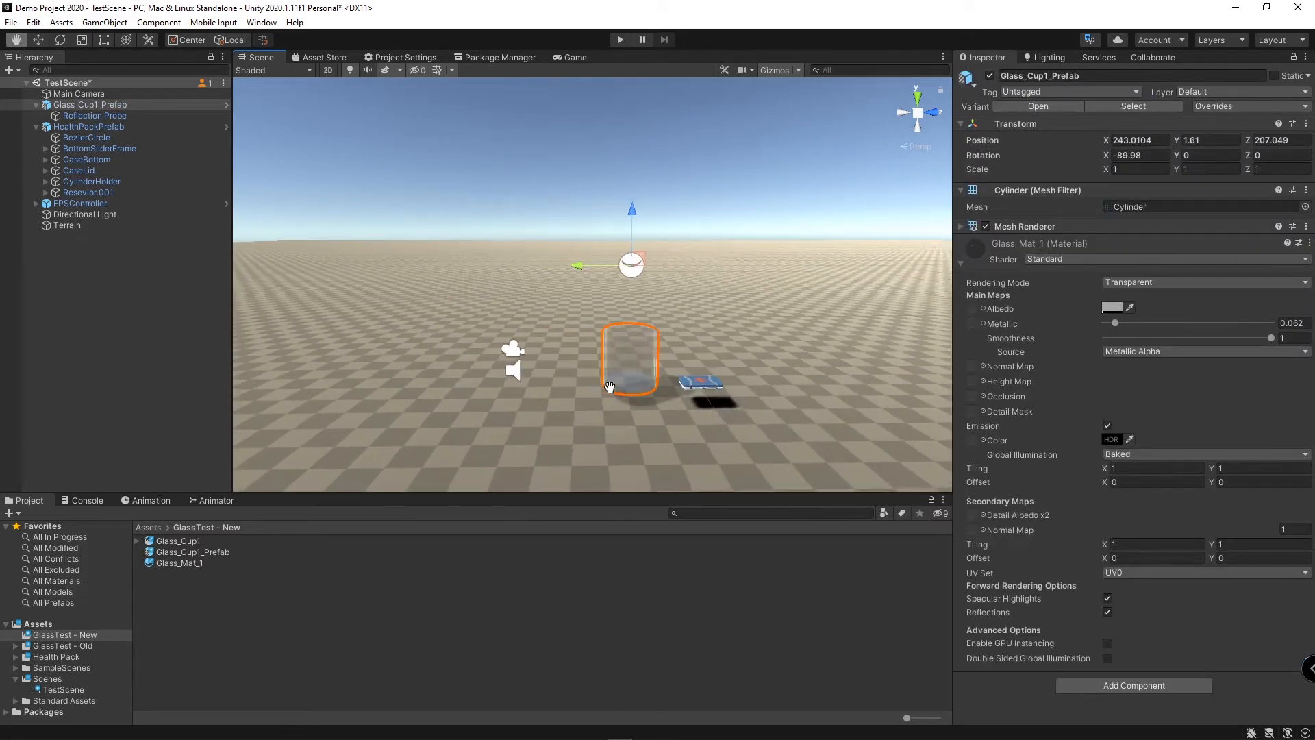
middle_drag(675, 411, 672, 361)
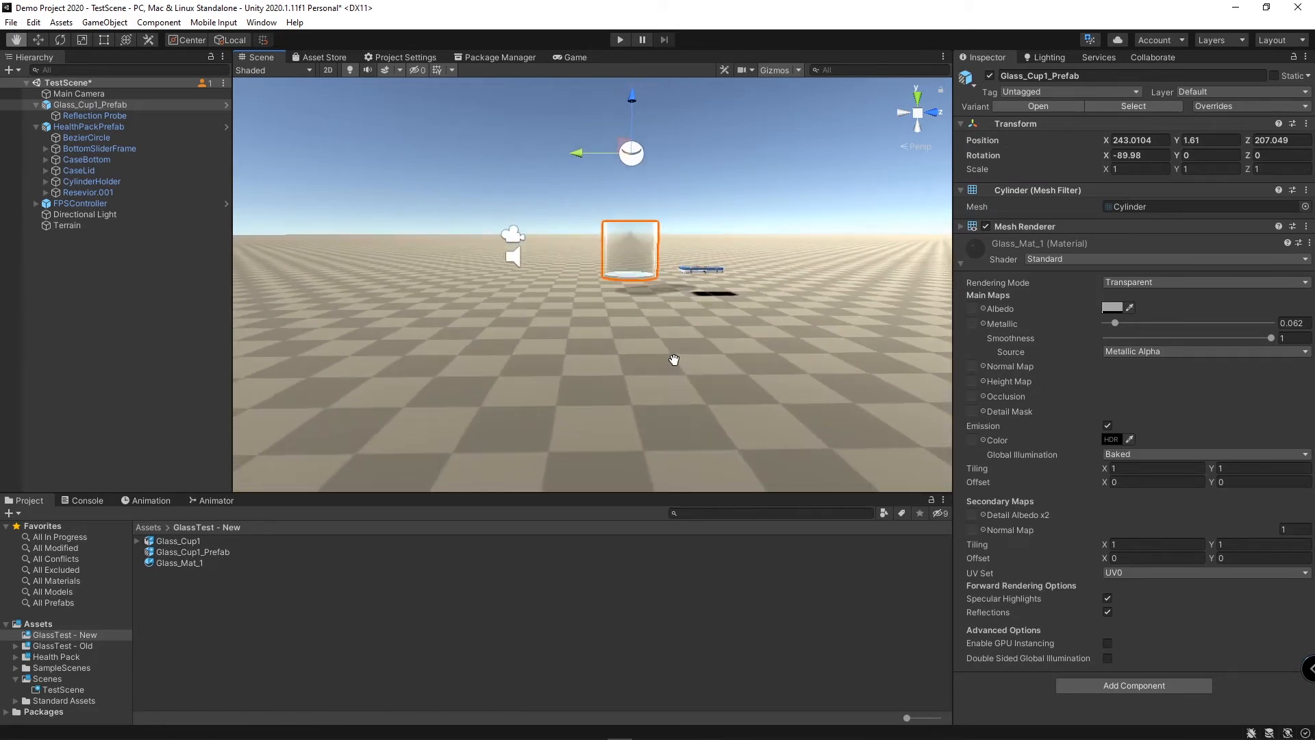
scroll(688, 237, up, 5)
mouse_move(672, 229)
middle_down()
mouse_move(664, 249)
mouse_move(660, 229)
mouse_move(655, 246)
mouse_move(651, 236)
middle_up()
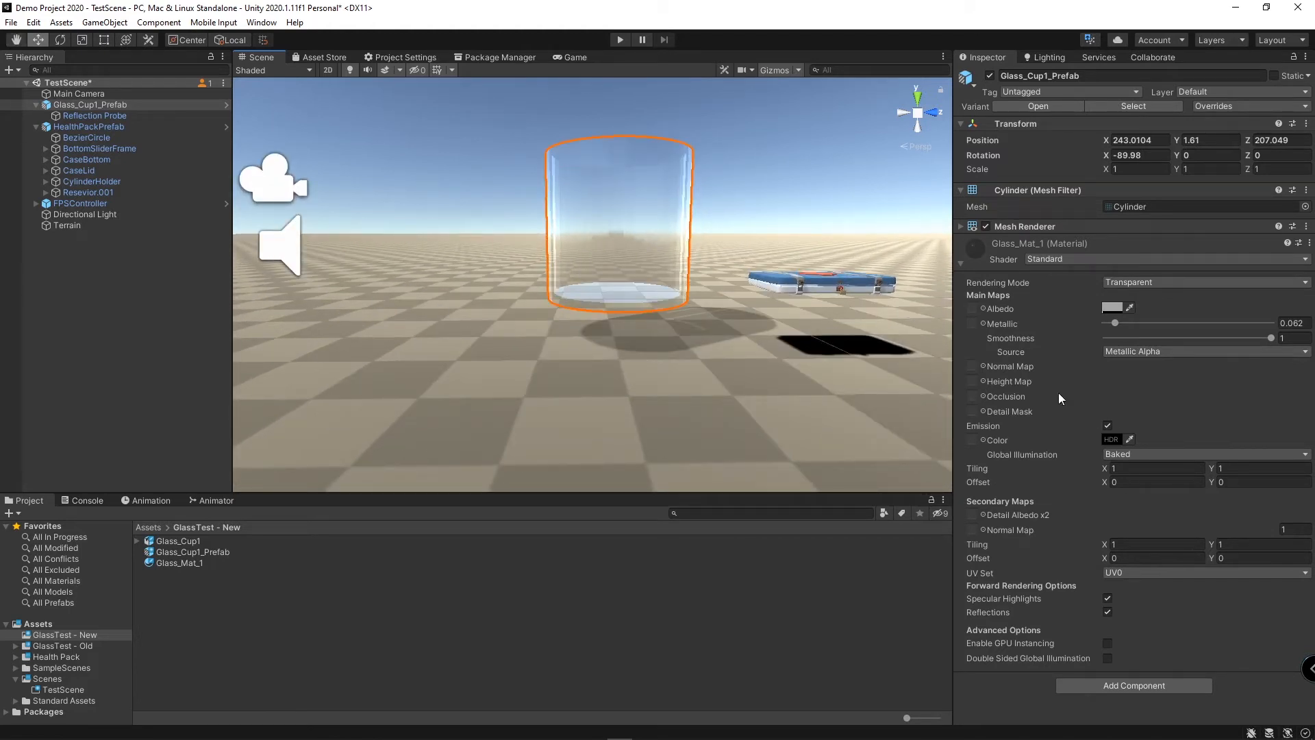
Step: Assign the GlassStainedNormals texture as the main Normal Map of Glass_Mat_1
click(982, 367)
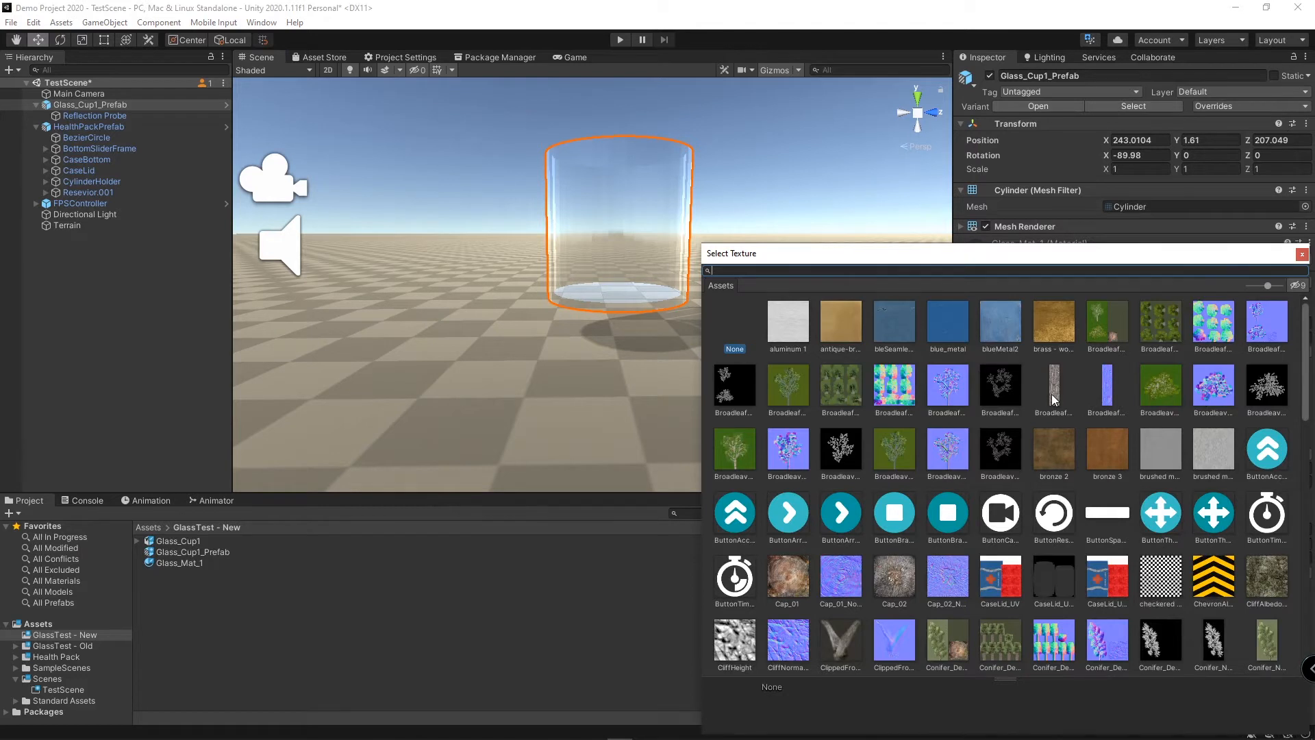
scroll(947, 572, down, 3)
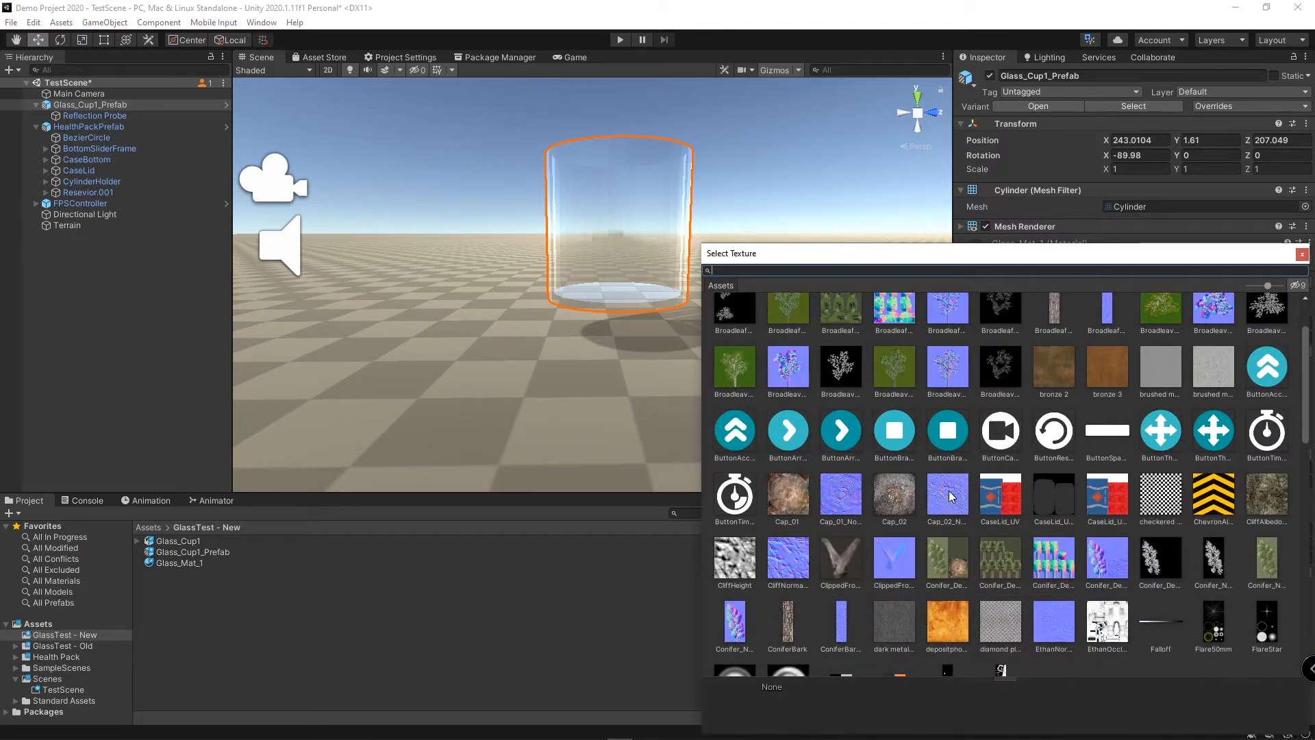
scroll(950, 495, down, 3)
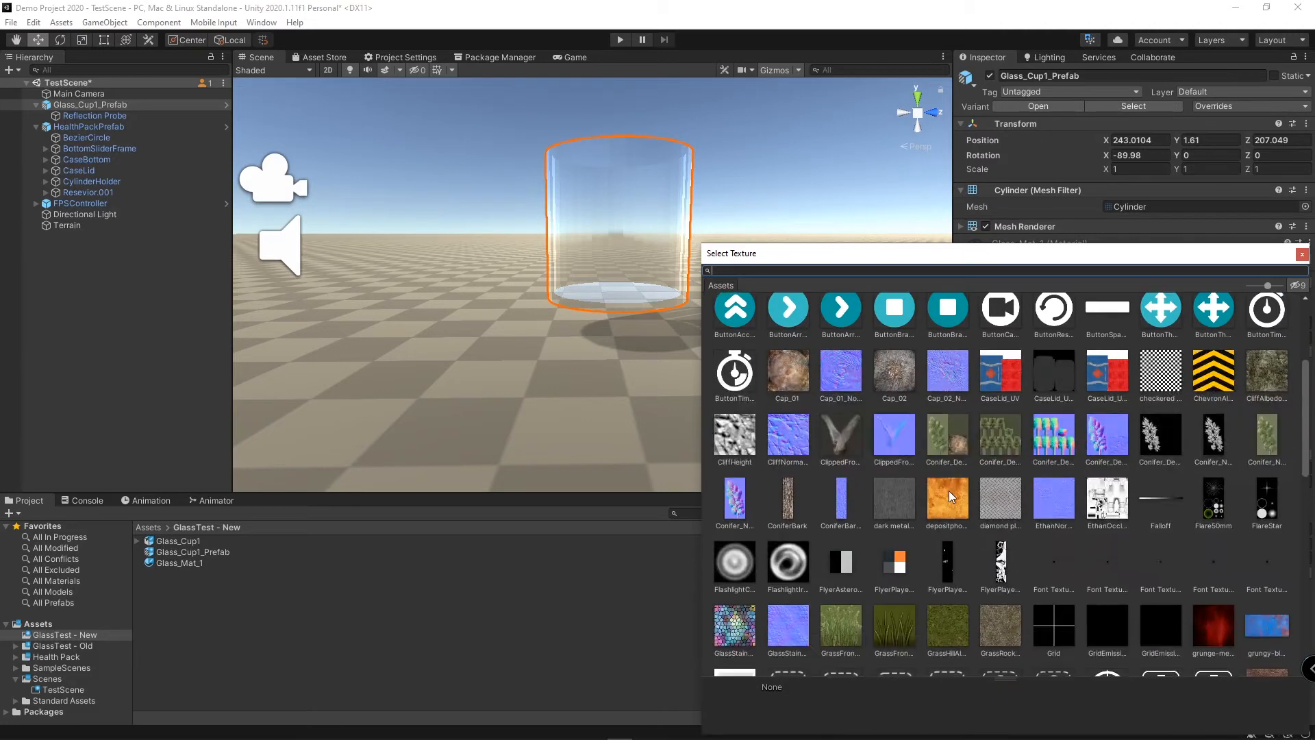
scroll(950, 496, down, 2)
click(788, 544)
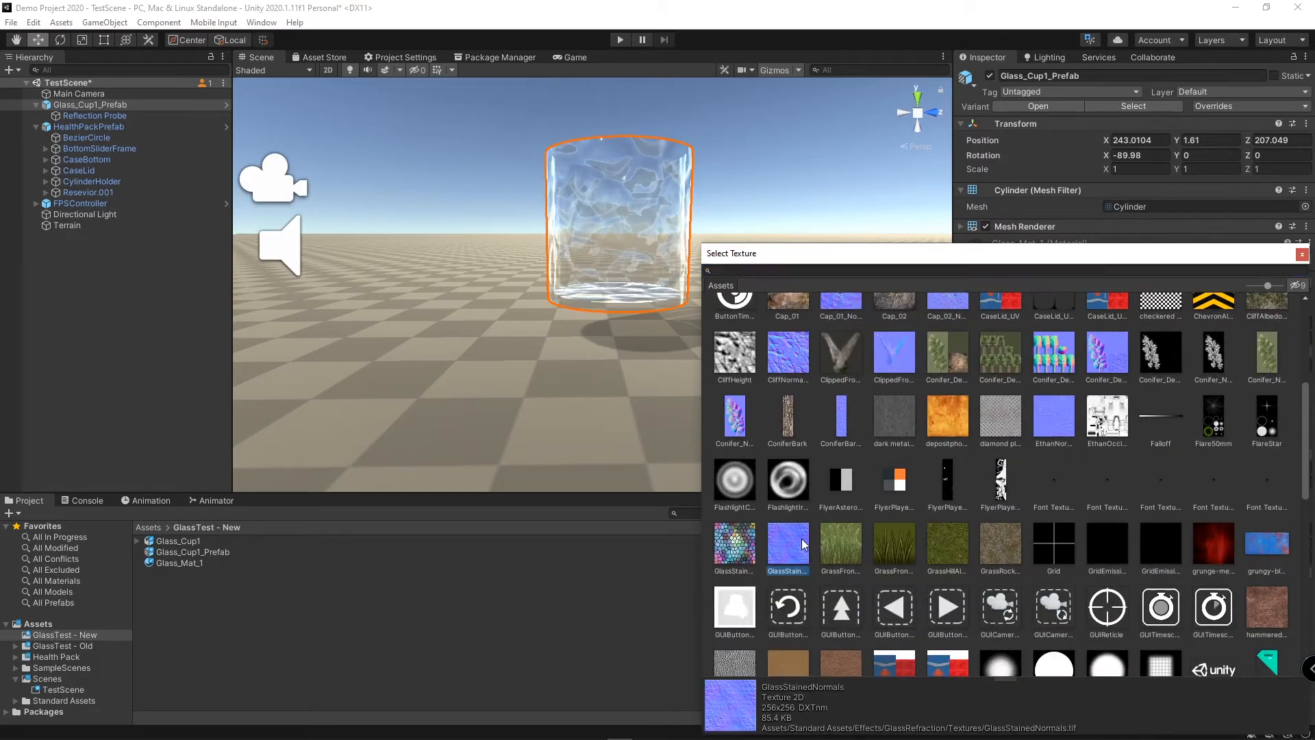
click(1303, 255)
Step: Examine the normal-mapped glass cup in the scene from several angles, up close and from a low viewpoint
middle_drag(643, 162, 658, 335)
right_drag(659, 334, 669, 369)
middle_drag(669, 369, 734, 362)
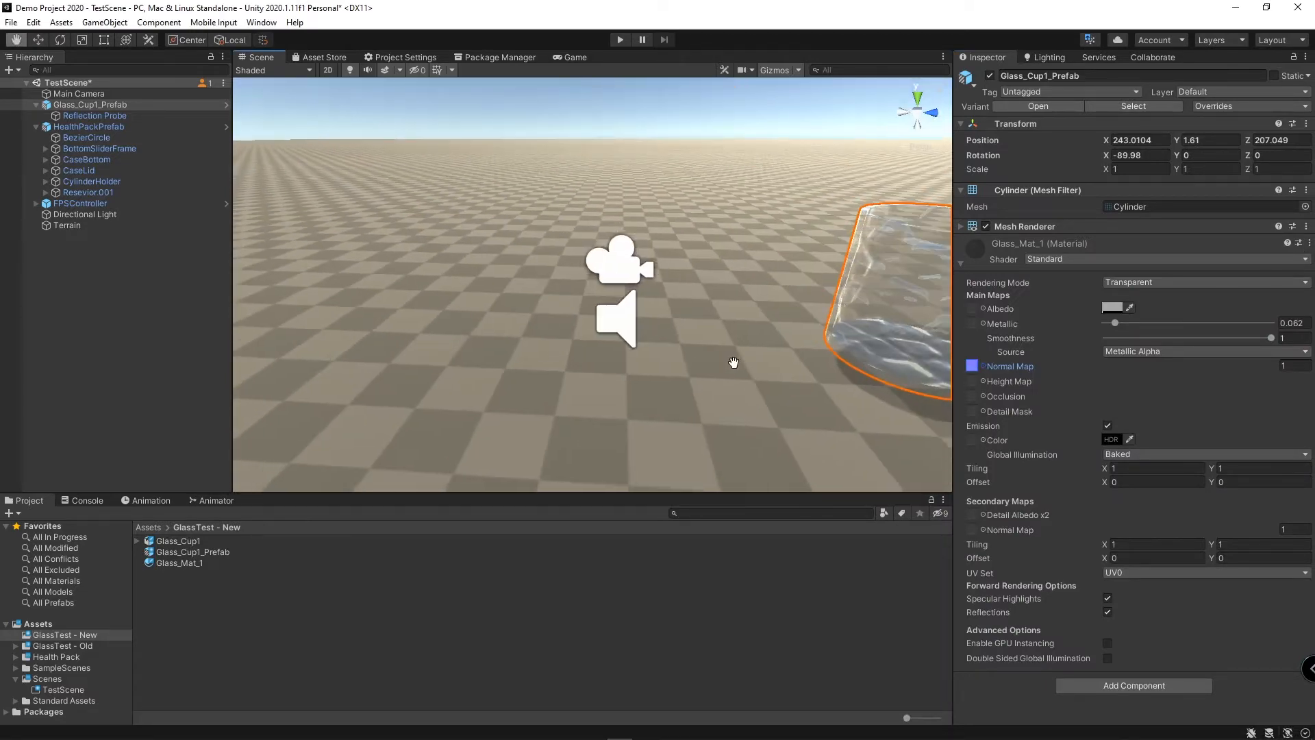
middle_drag(808, 342, 644, 336)
middle_drag(531, 369, 546, 343)
right_drag(545, 343, 574, 286)
mouse_move(574, 305)
middle_down()
mouse_move(600, 300)
mouse_move(588, 298)
middle_up()
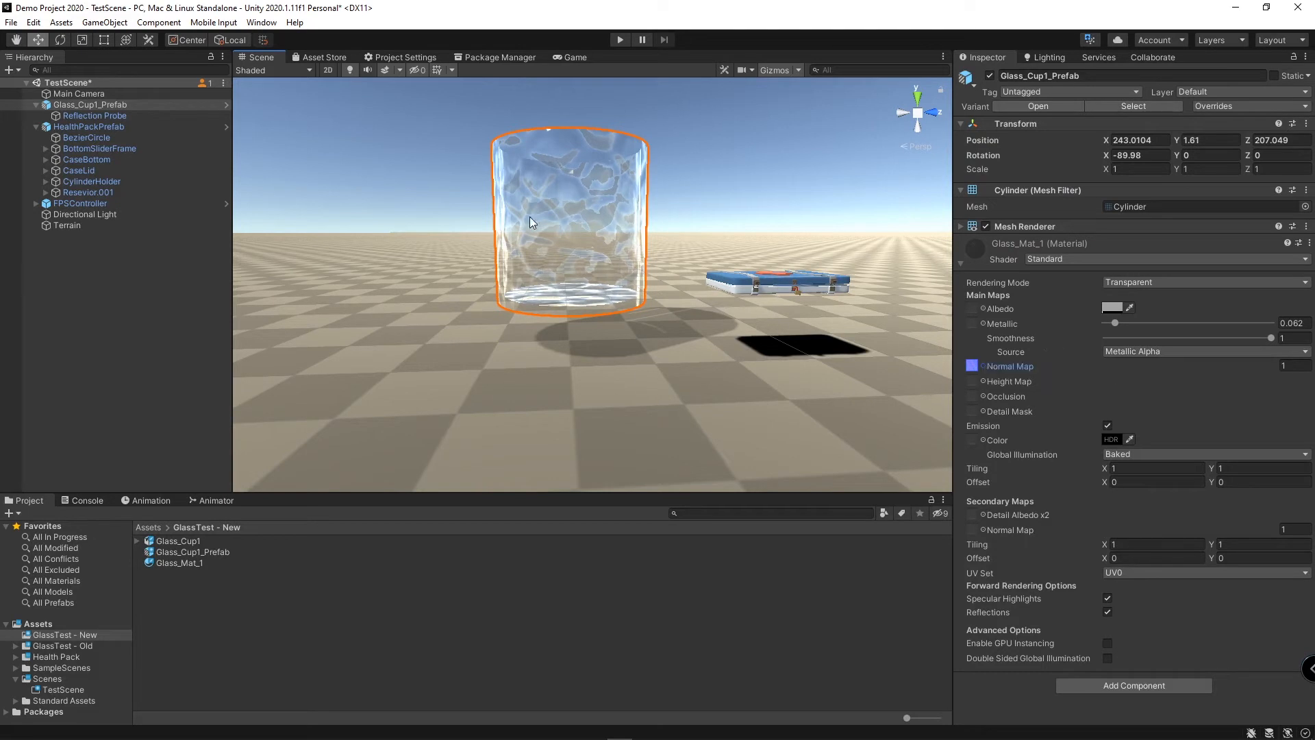
middle_drag(529, 216, 590, 275)
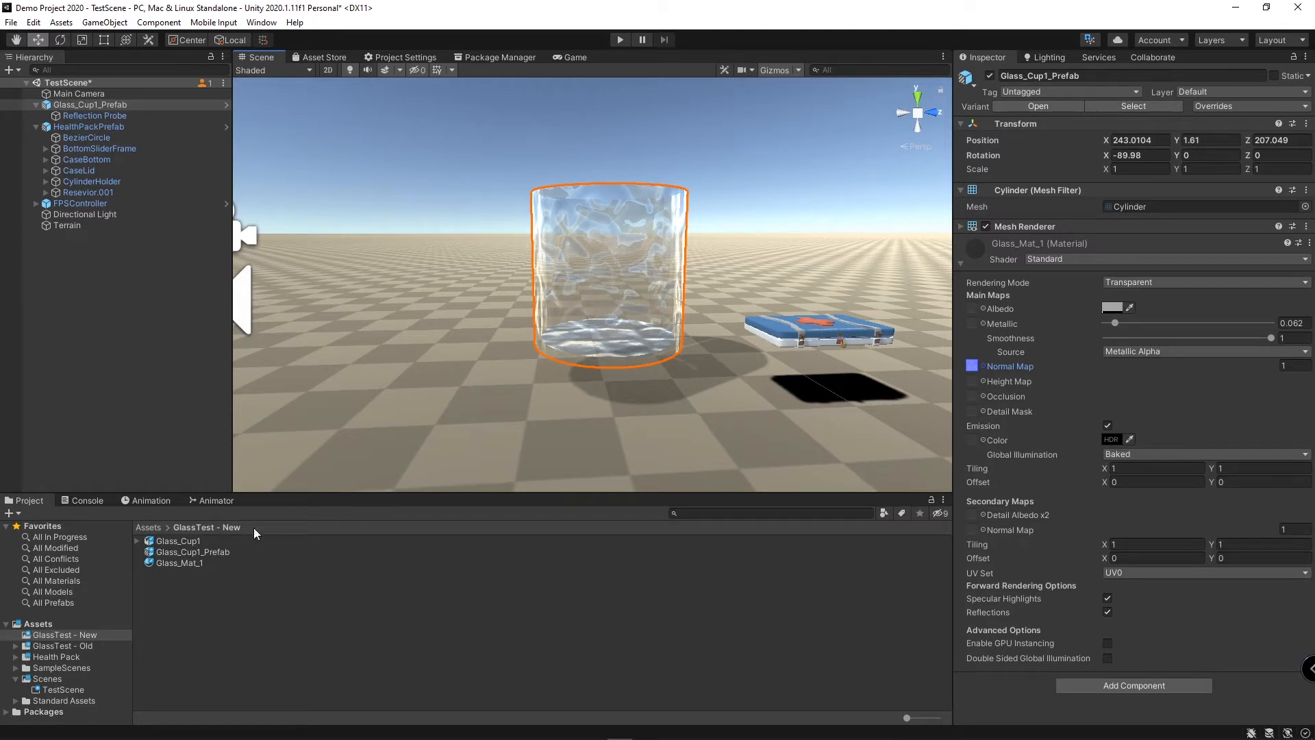
Step: Open the Glass_Cup1 model in Blender and save it as a new file named Glass_Cup2.blend in GlassTest - New
click(178, 541)
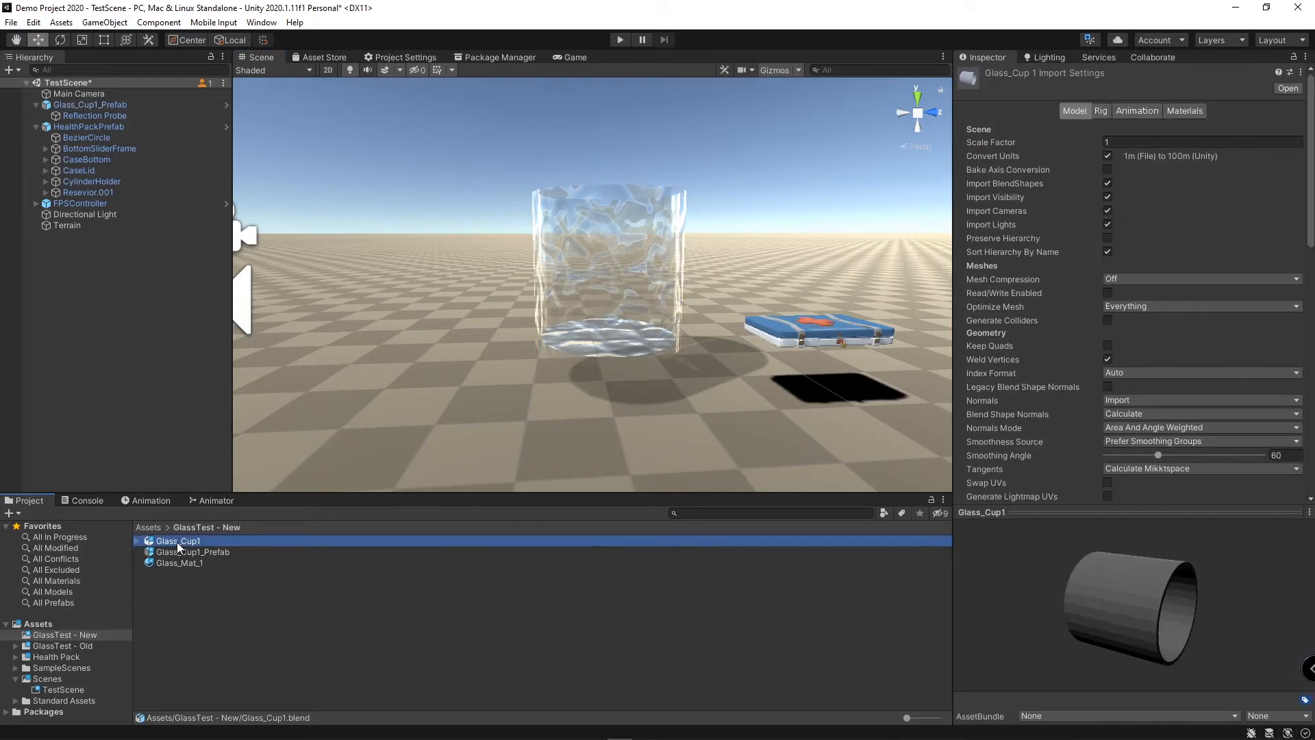
double_click(180, 541)
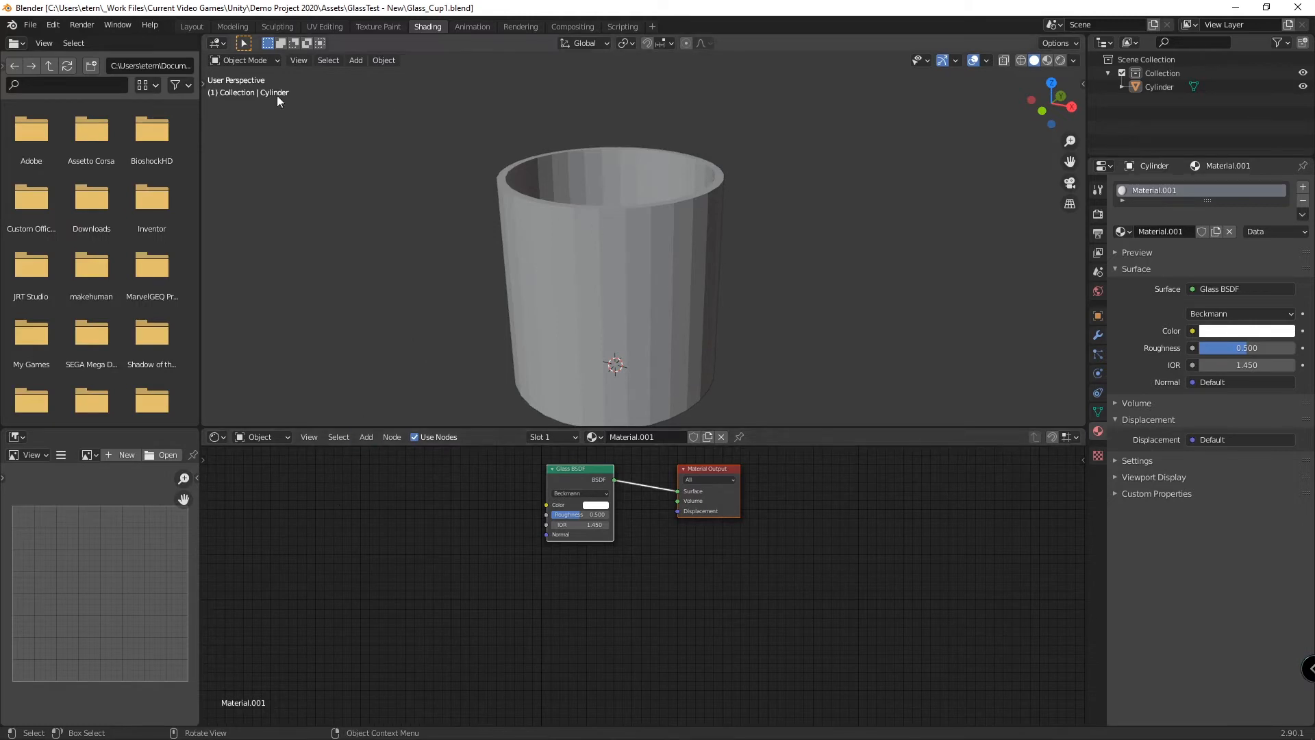
click(30, 25)
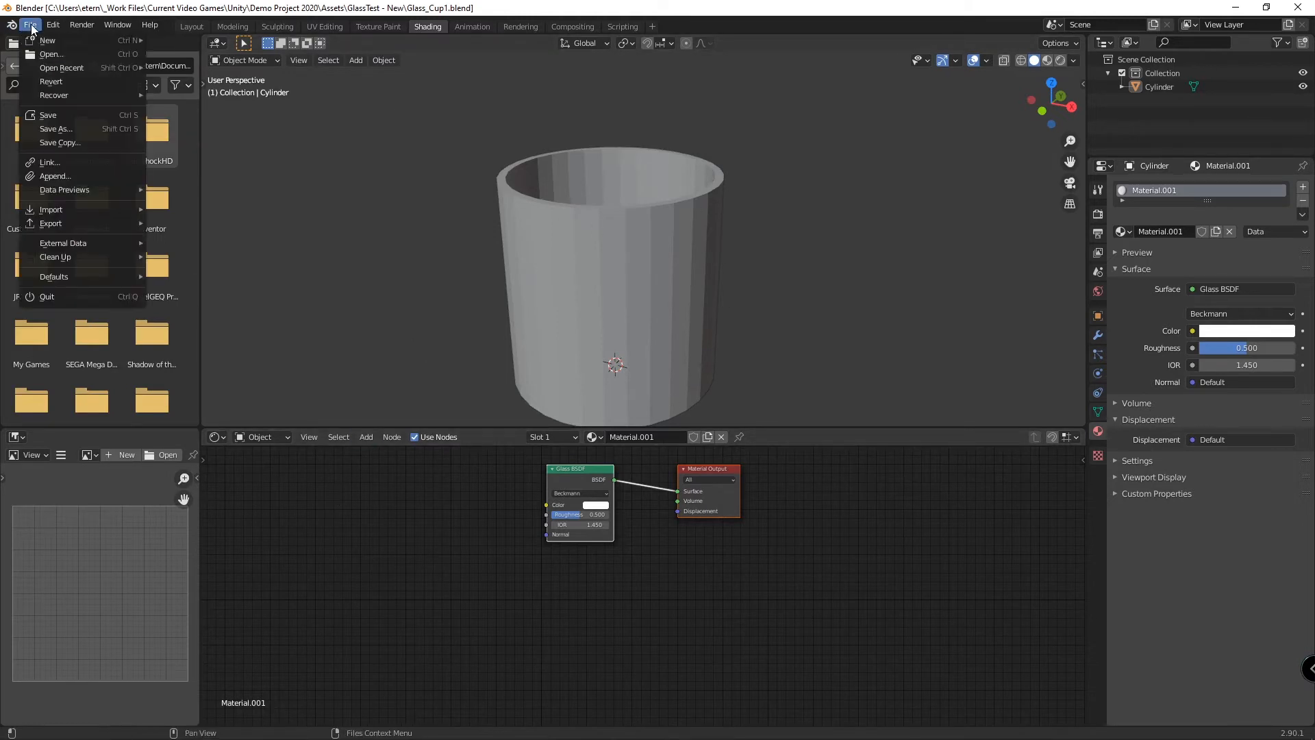
click(64, 129)
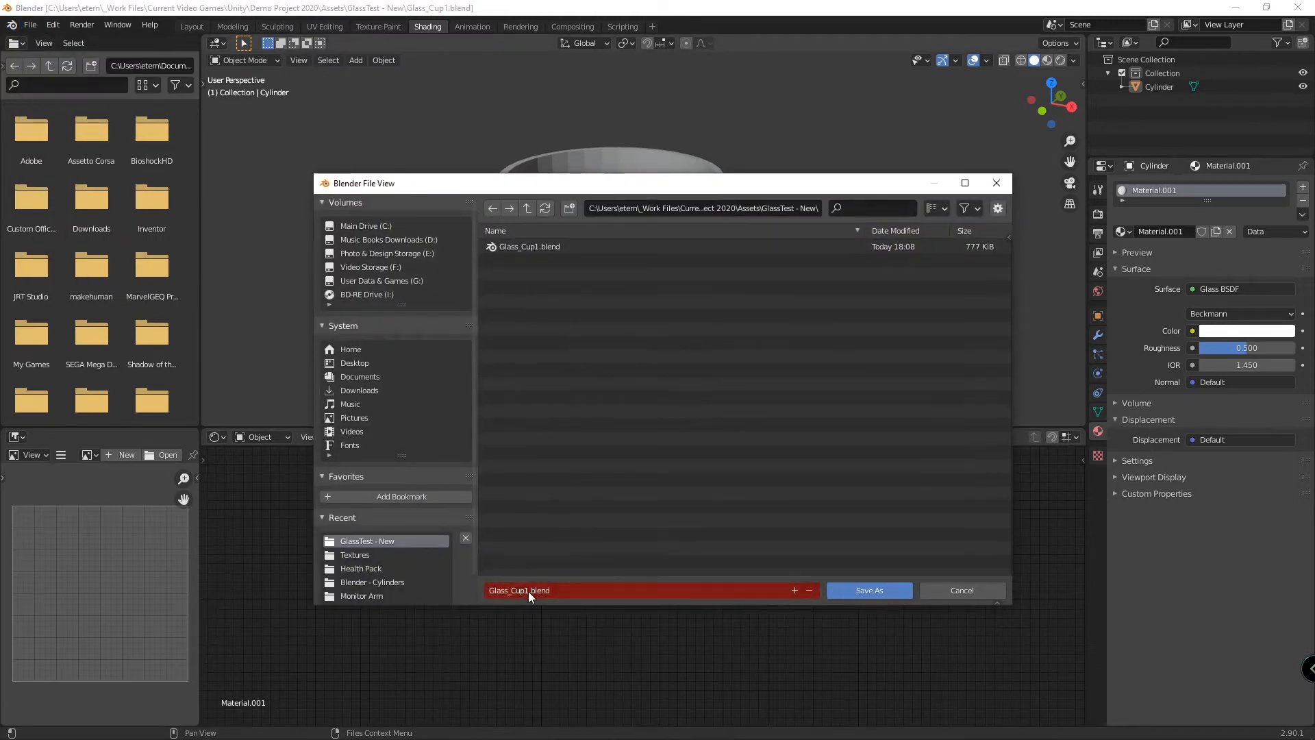
click(528, 590)
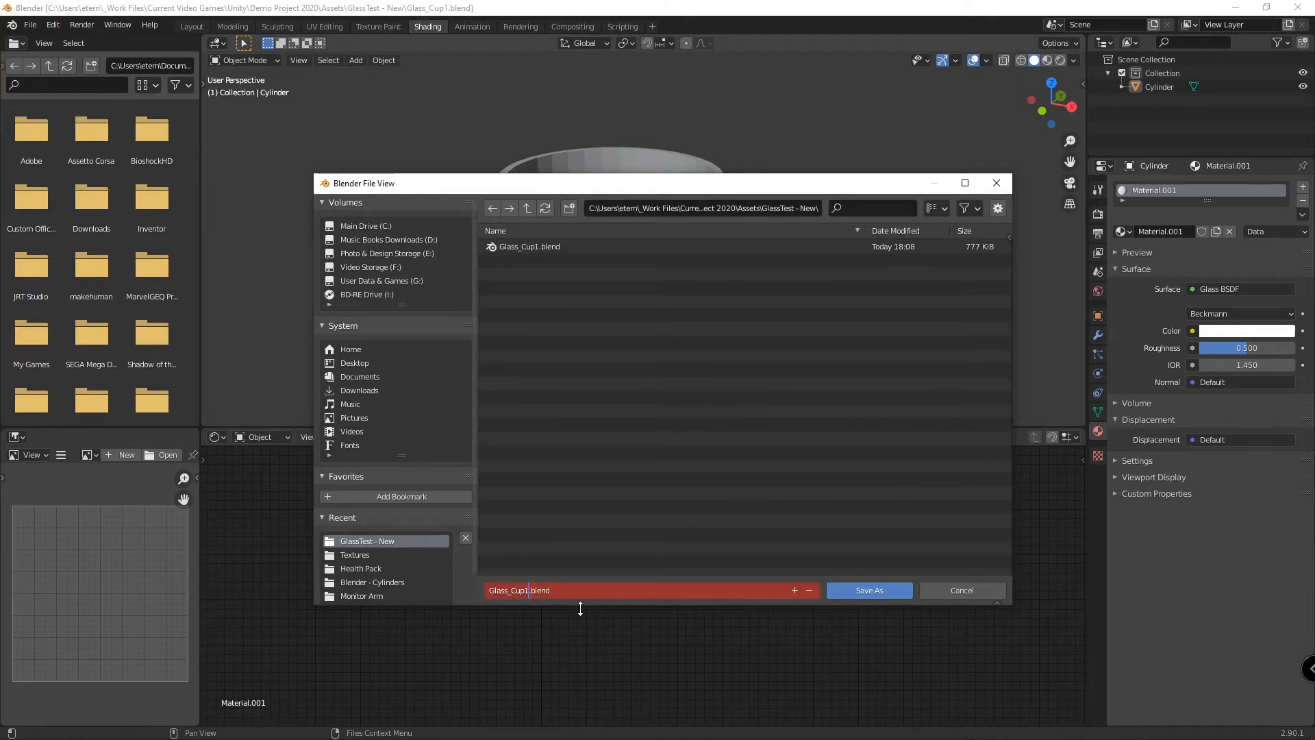
key(BackSpace)
text(2)
key(Return)
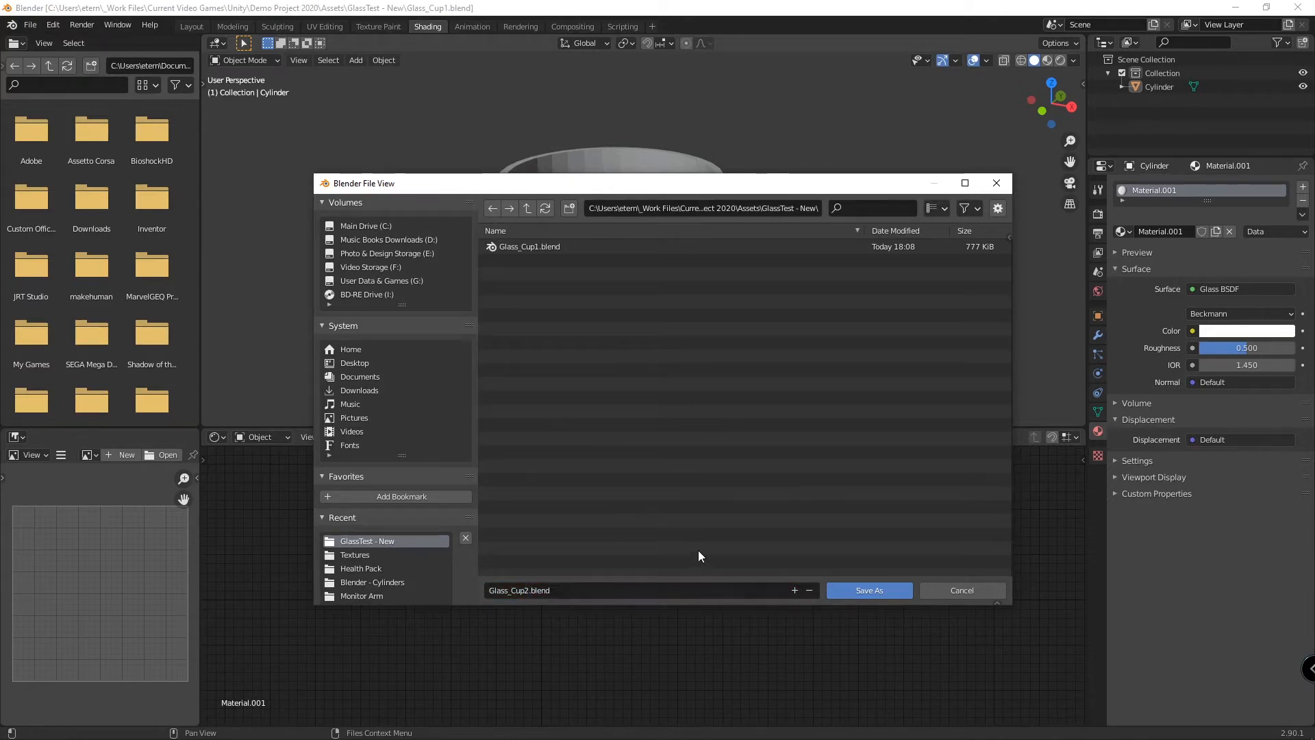
click(860, 586)
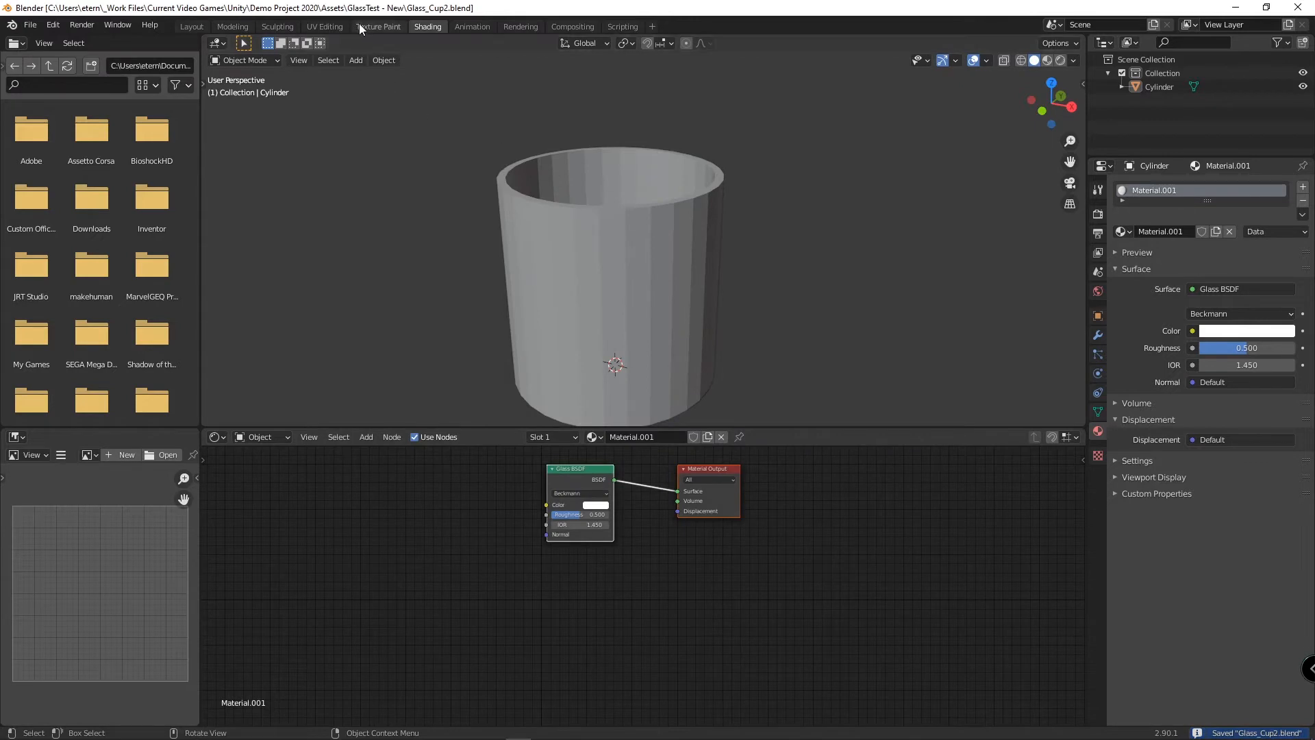
Step: Start a UV layout export of the cup in UV Editing and set the PNG image size to 2048 × 2048
click(334, 27)
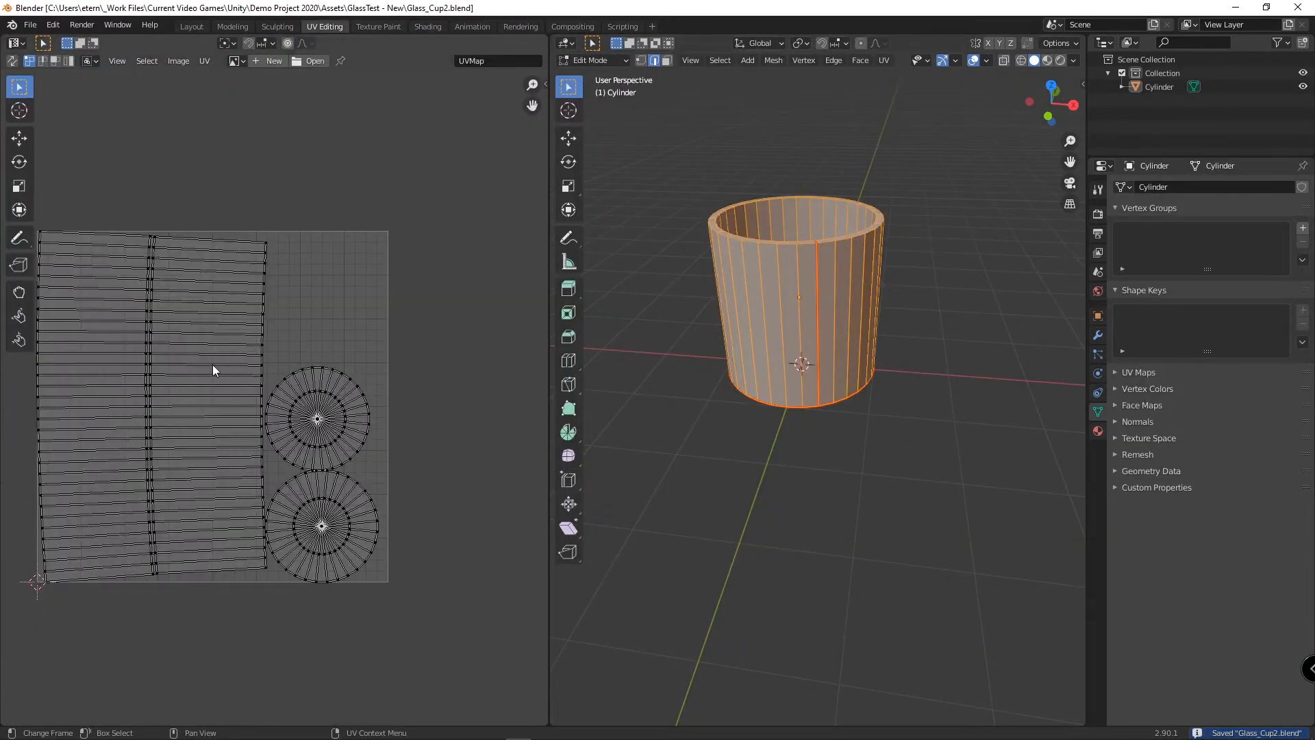
click(204, 61)
click(266, 424)
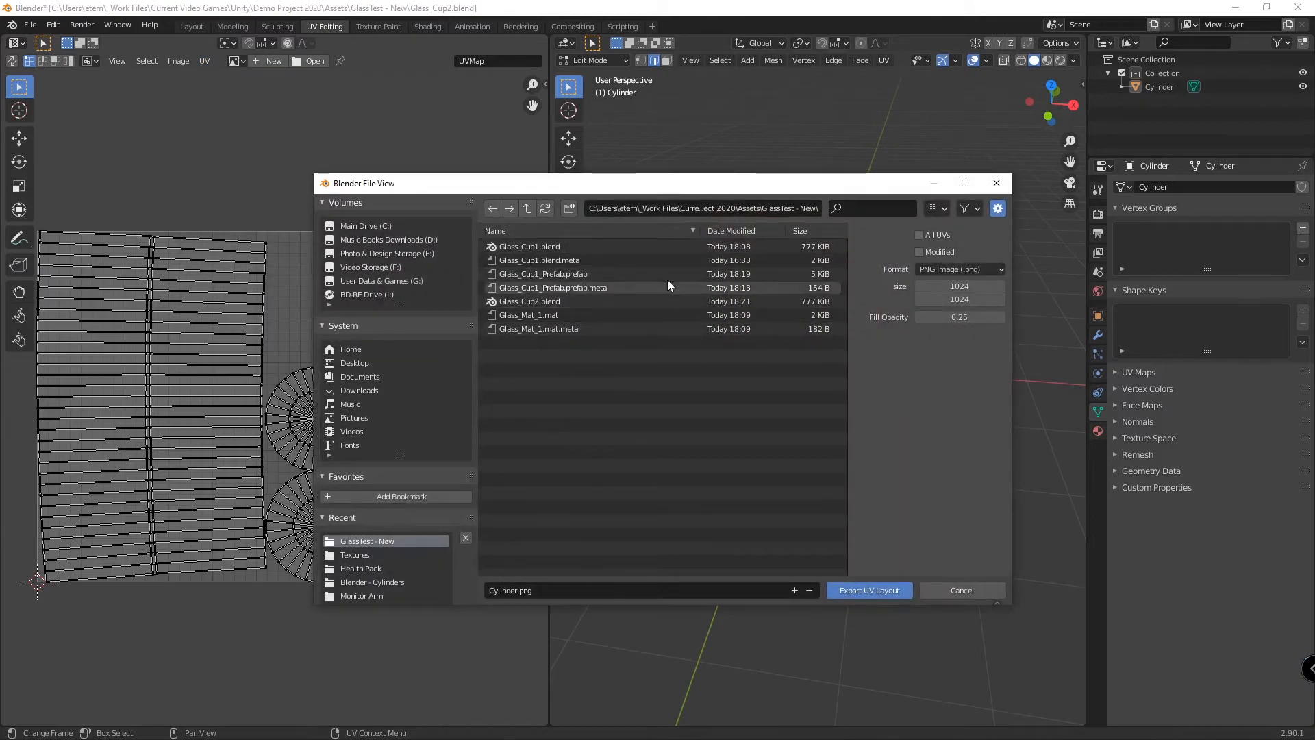
click(957, 287)
text(2048)
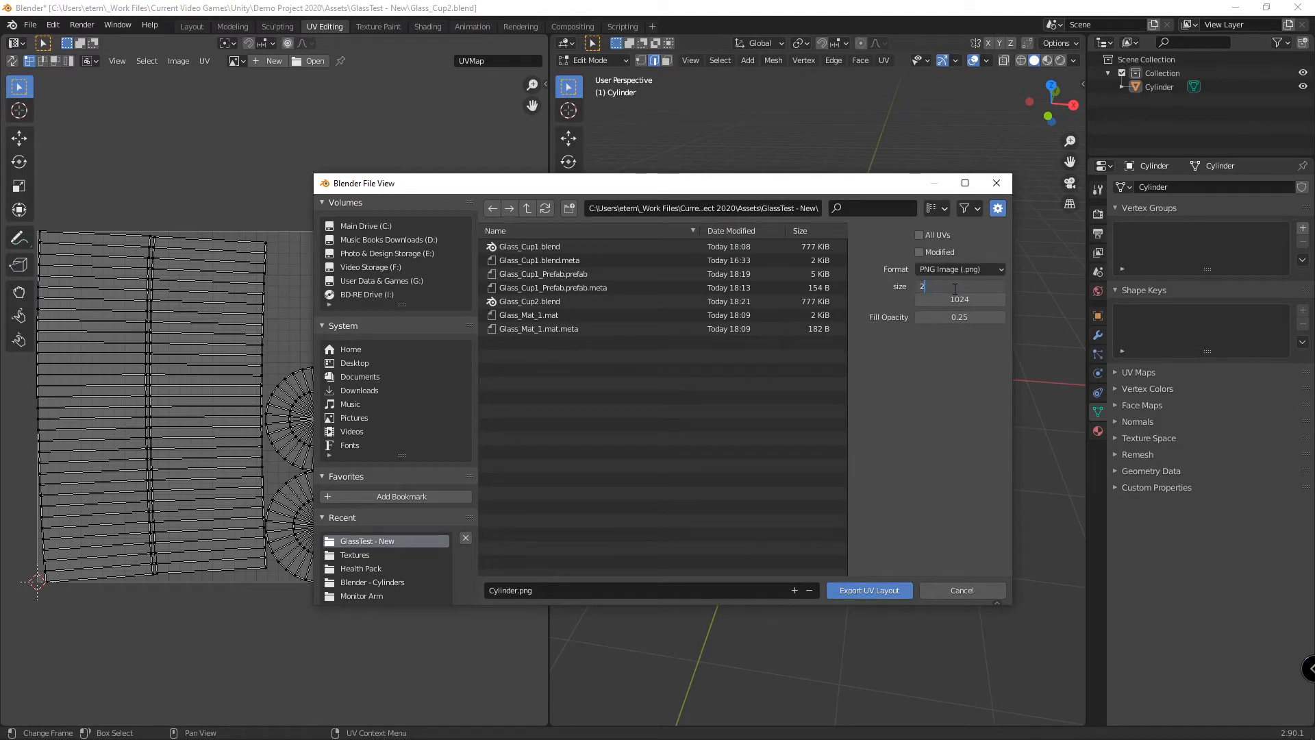
key(Tab)
text(2048)
key(Tab)
key(Return)
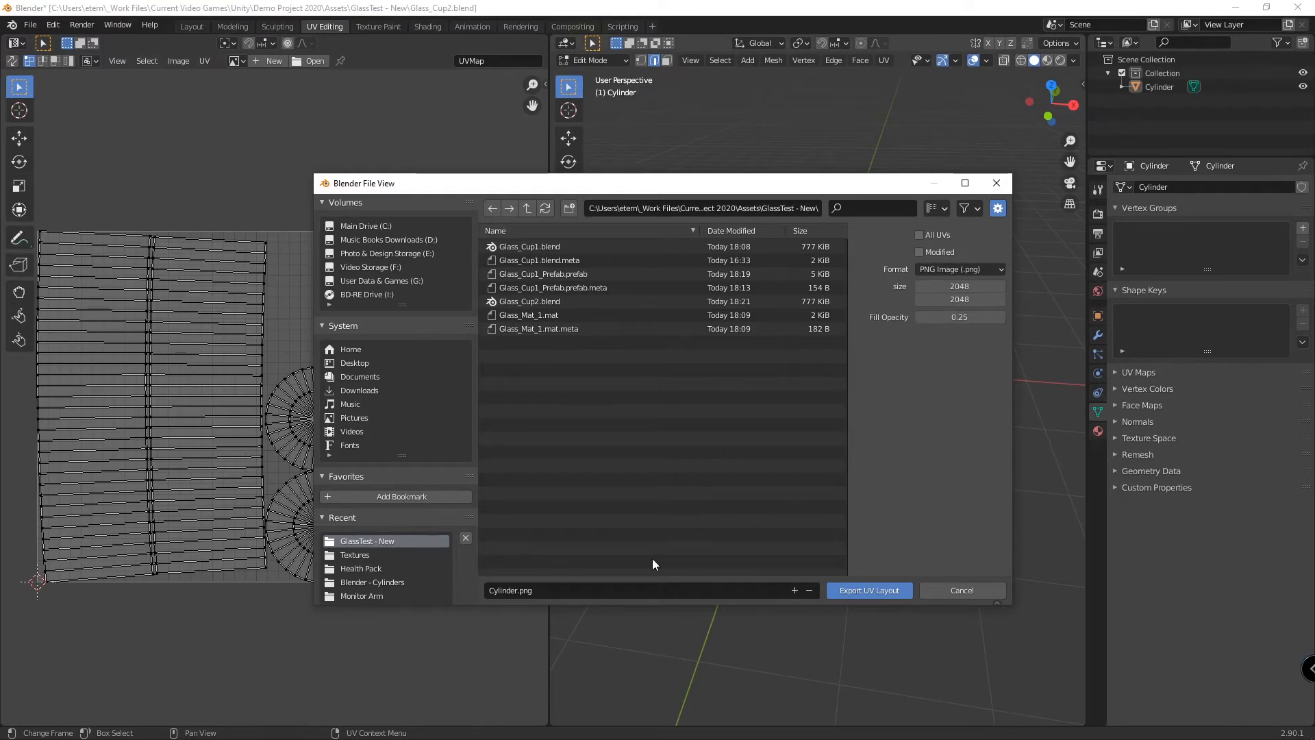
Step: Name the UV layout image Glass_Cup2_UVExport.png and export it to the GlassTest - New folder
click(485, 592)
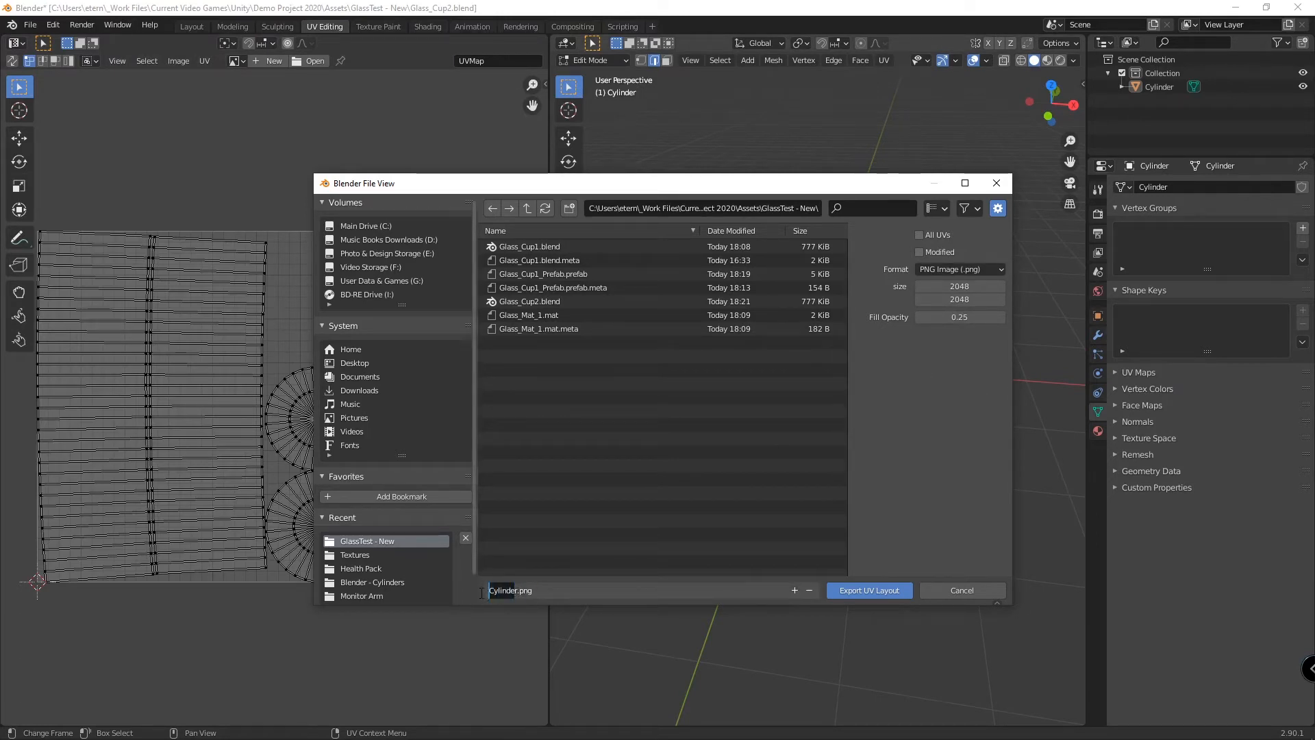
key(BackSpace)
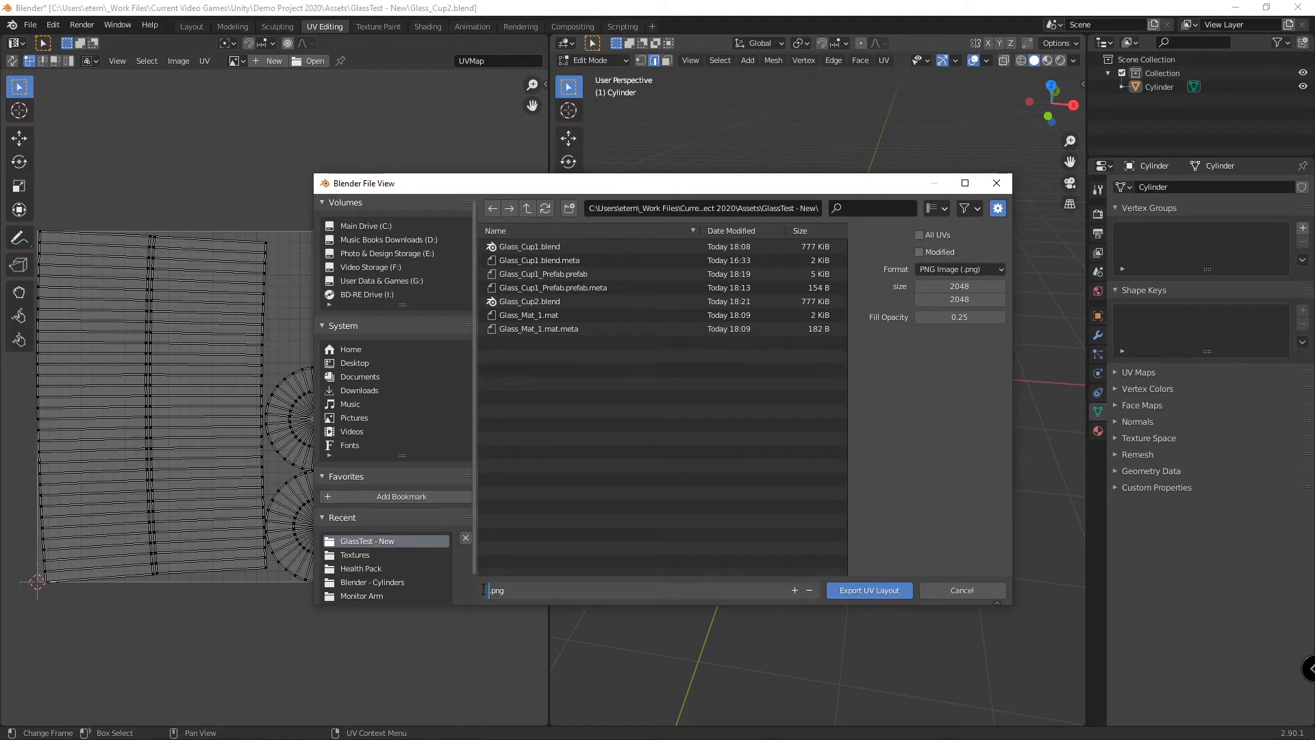
text(Glass_Cup2_UVExport)
click(889, 589)
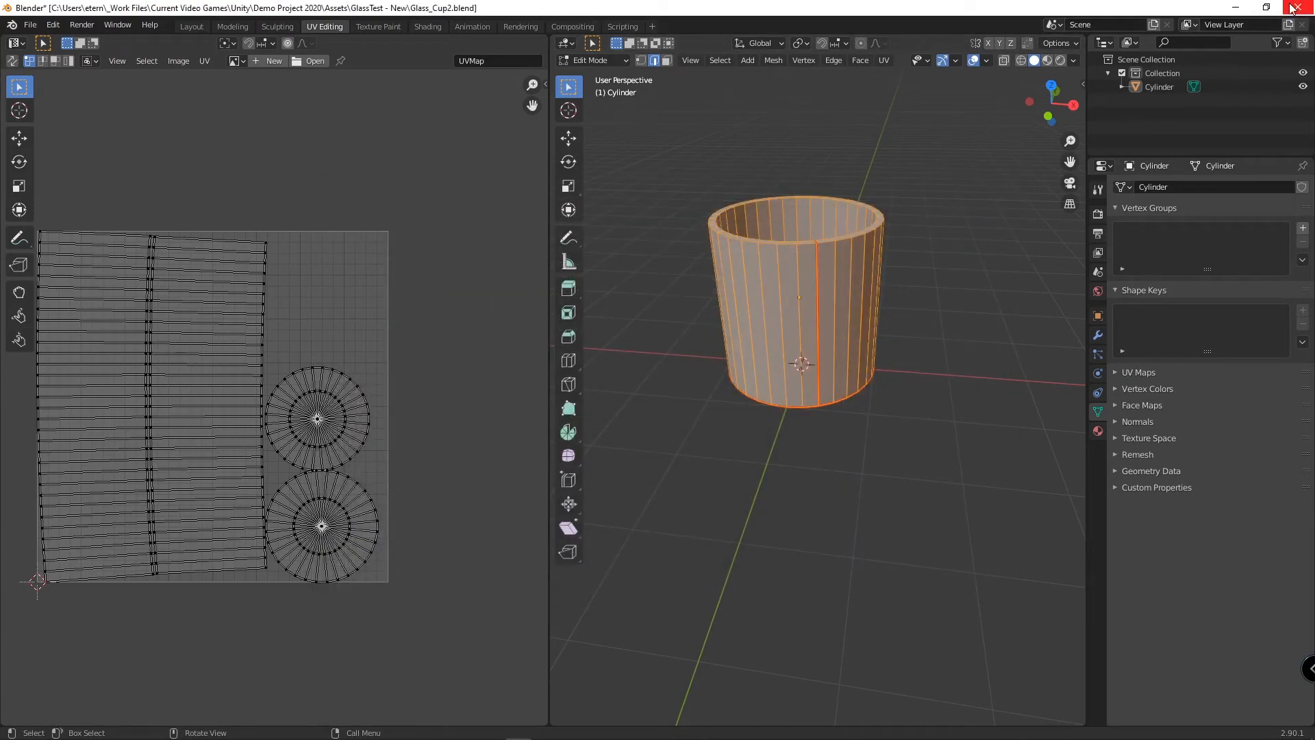
Step: Switch back to Unity, locate the Glass_Cup2_UVExport texture in its Explorer folder, and open it in GIMP
key(alt+Tab)
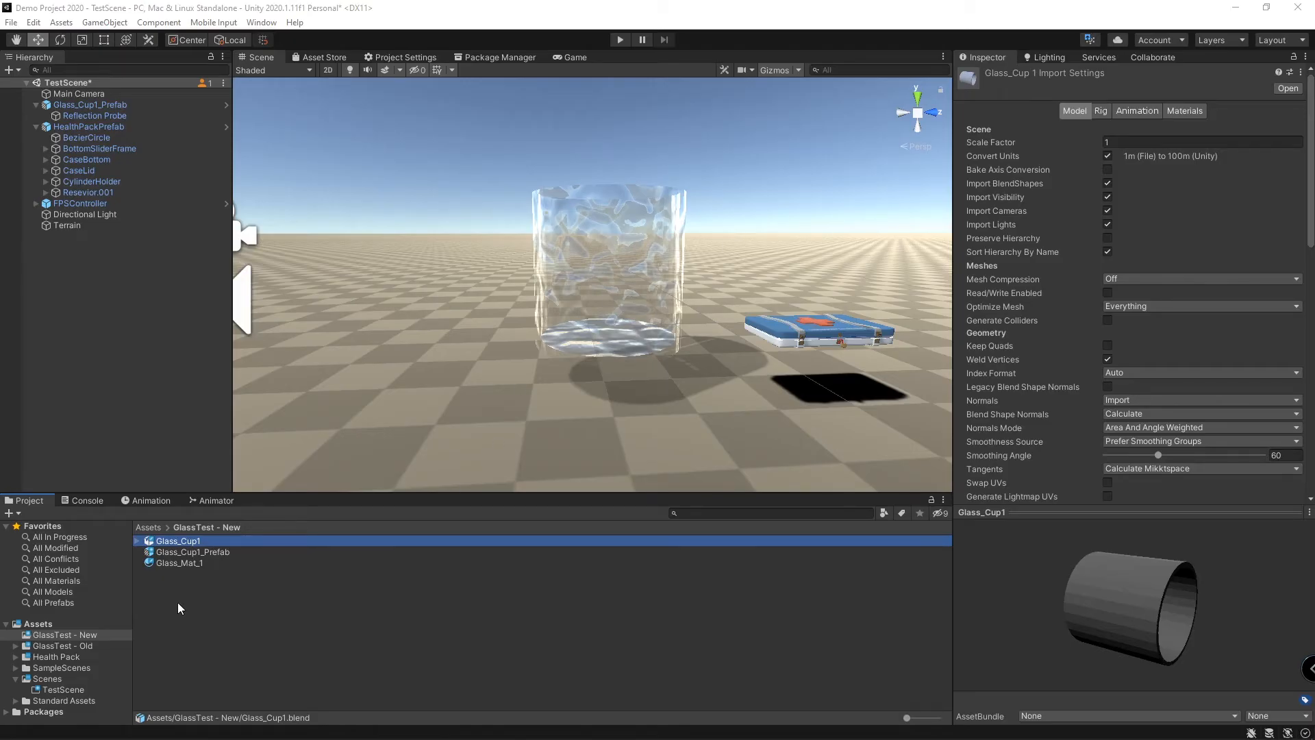
click(181, 603)
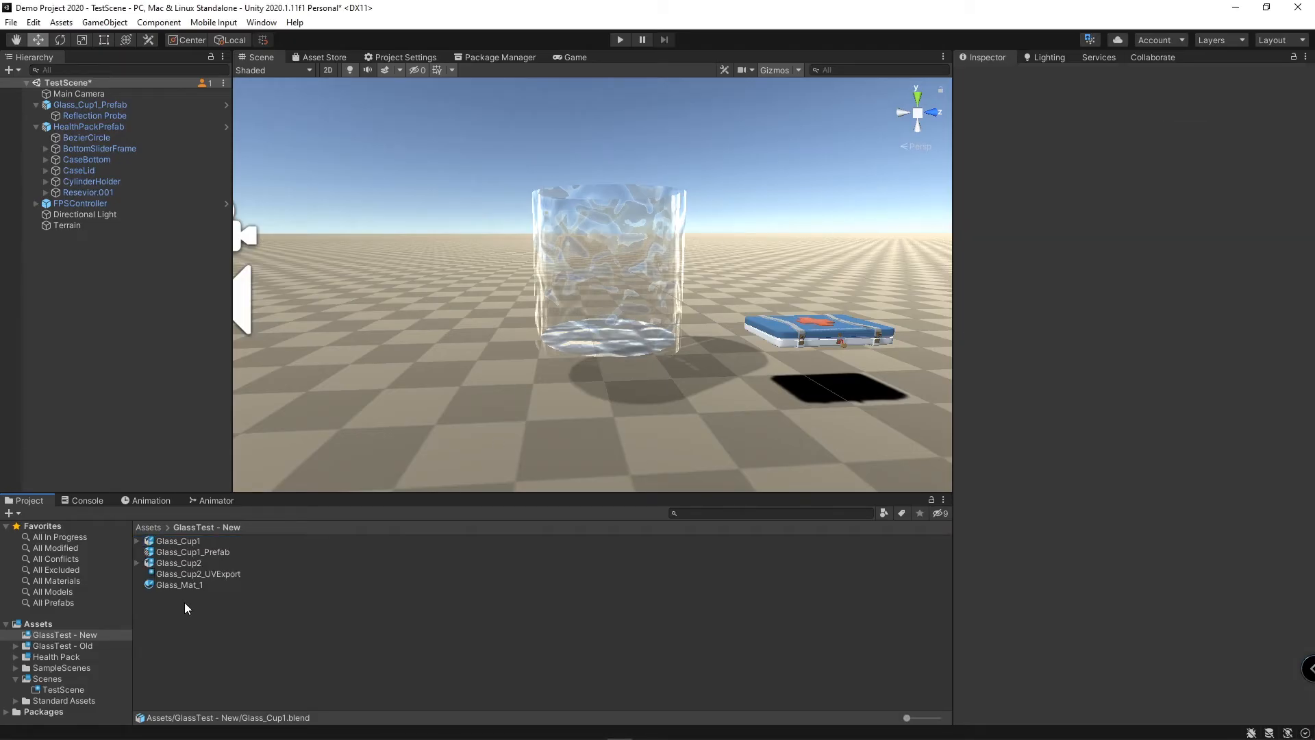
click(207, 573)
right_click(207, 574)
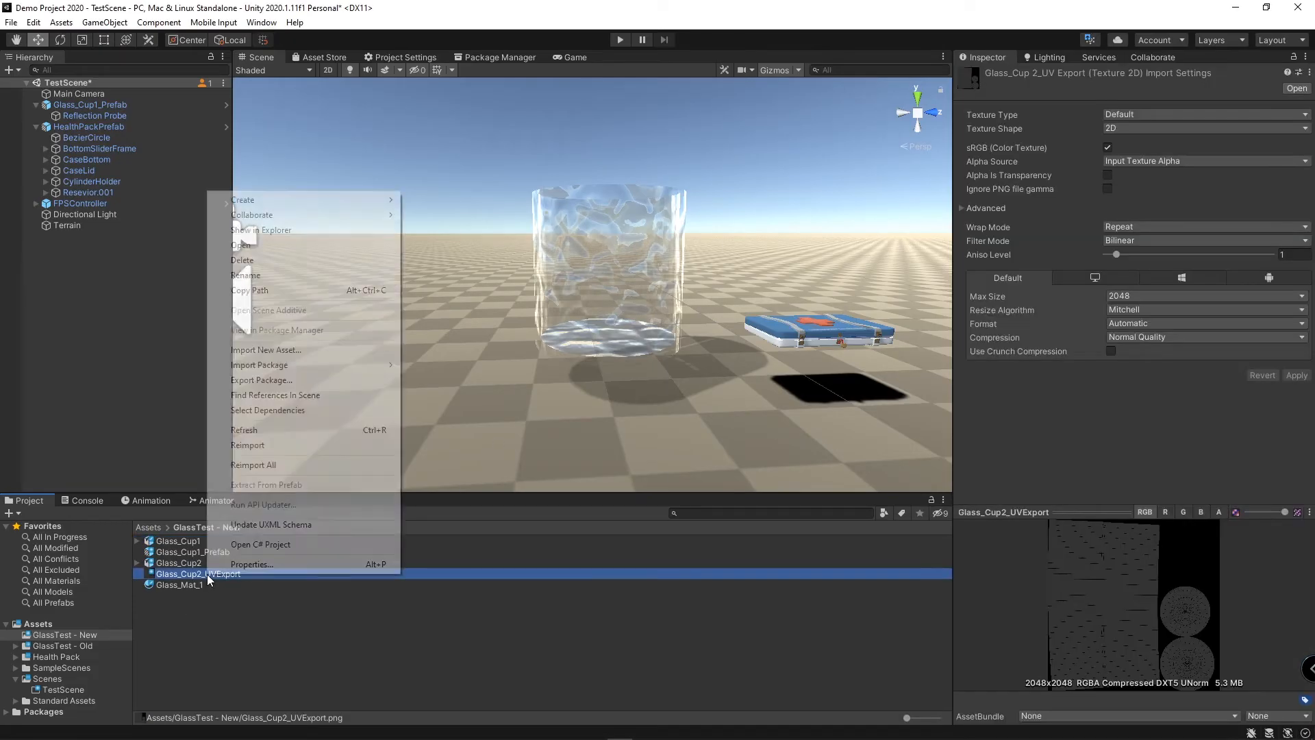
click(317, 230)
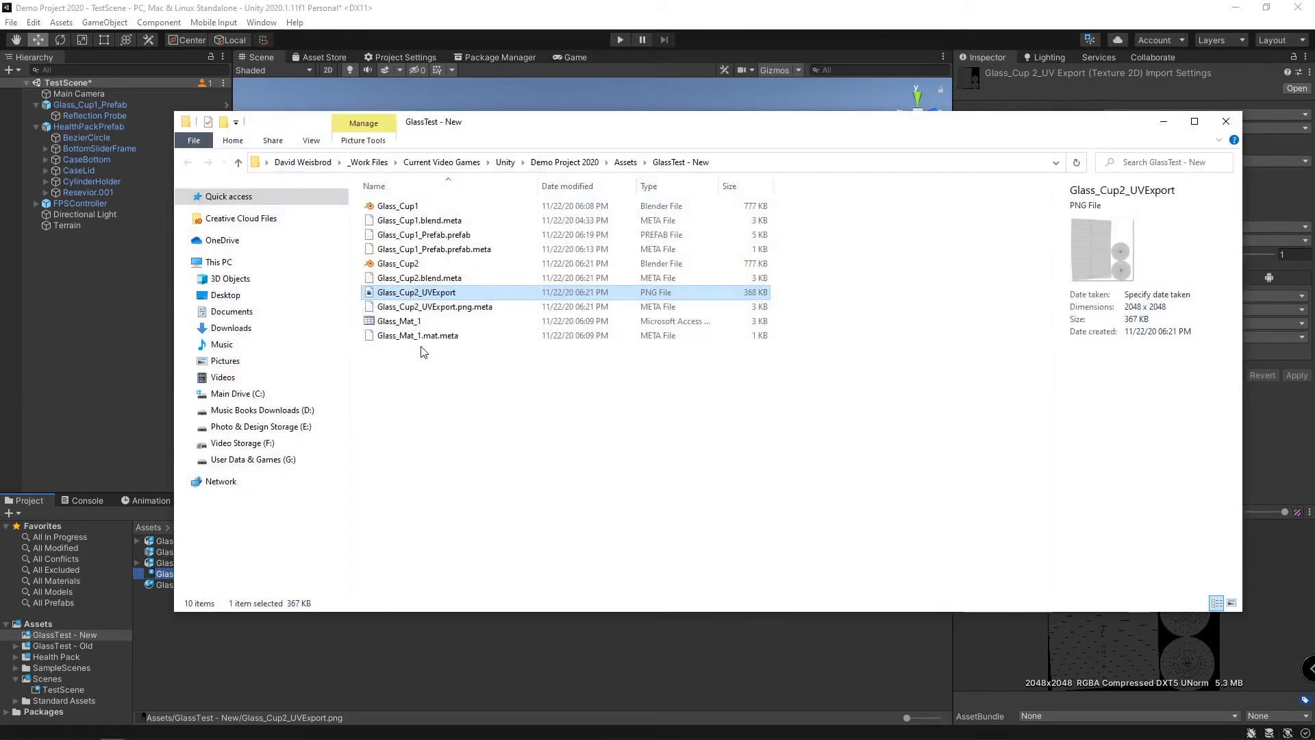
right_click(433, 298)
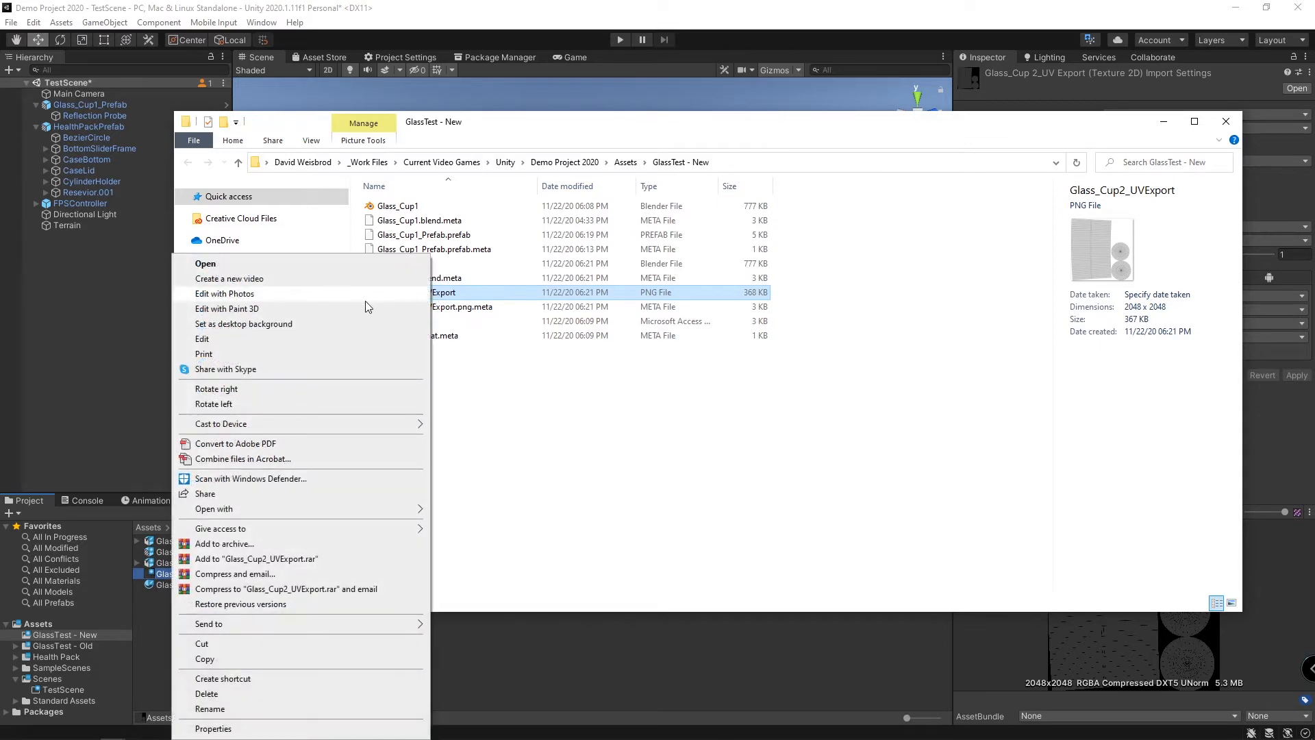
mouse_move(328, 508)
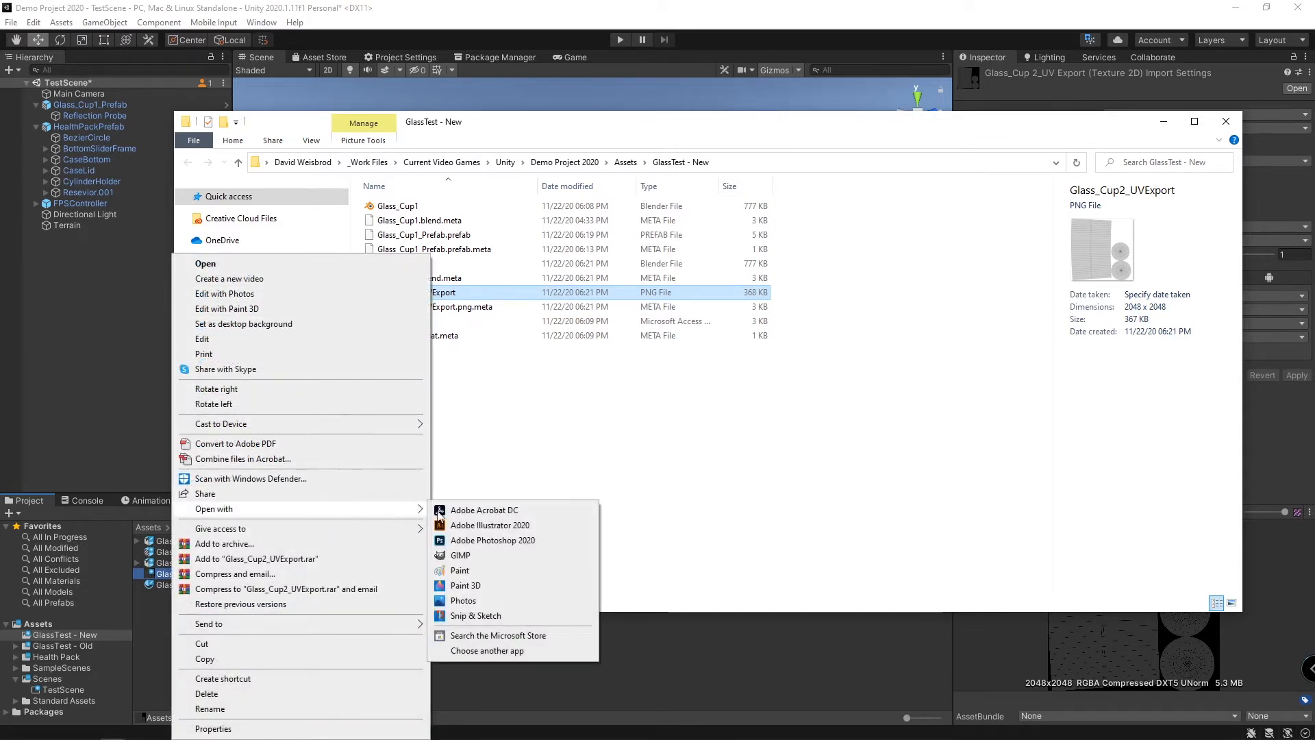
click(490, 556)
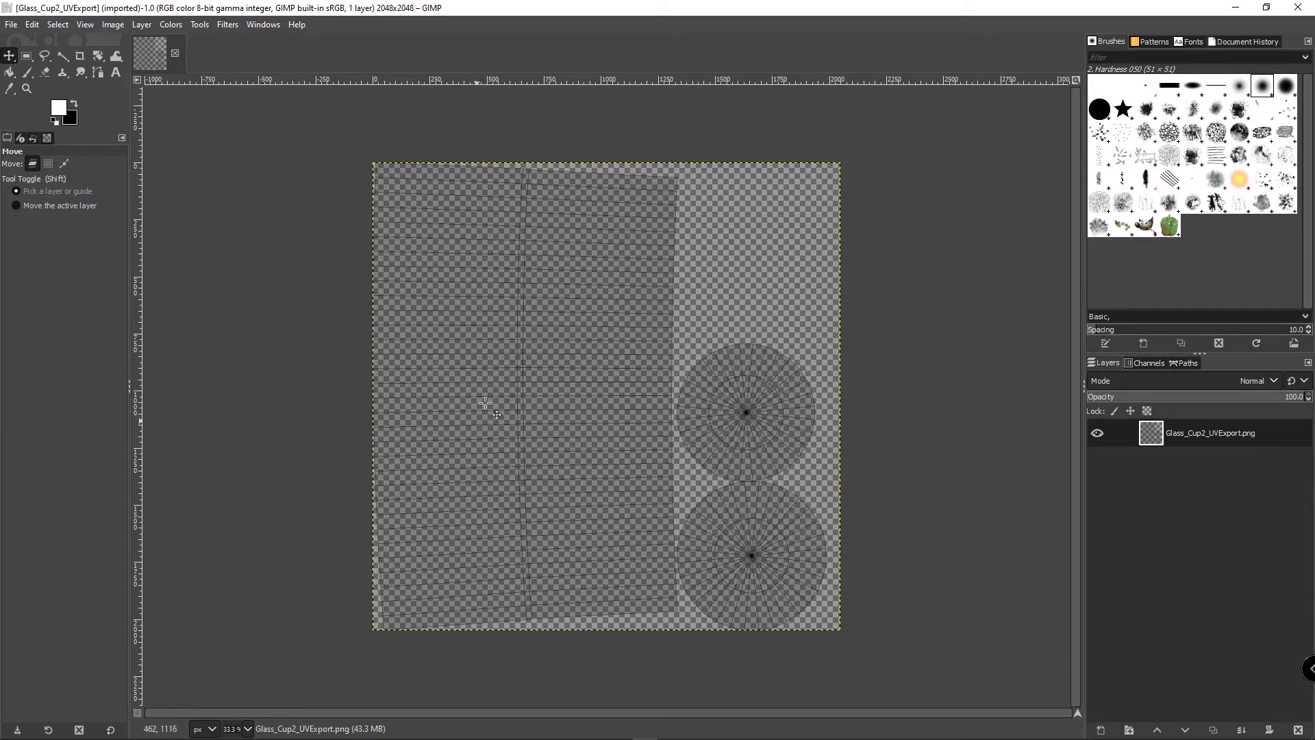
Step: Add the text "TEXT" over the cup's side-wall UV area and enlarge it to 296 px
click(115, 73)
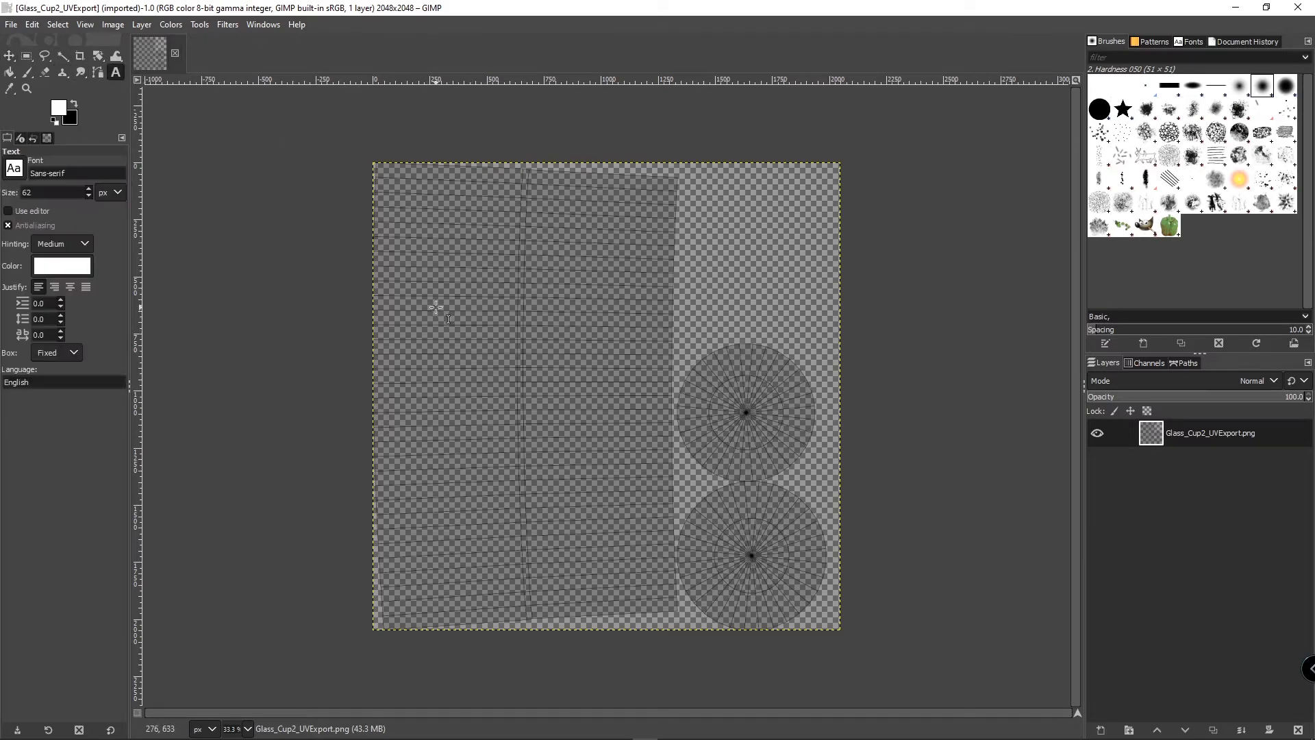
click(434, 340)
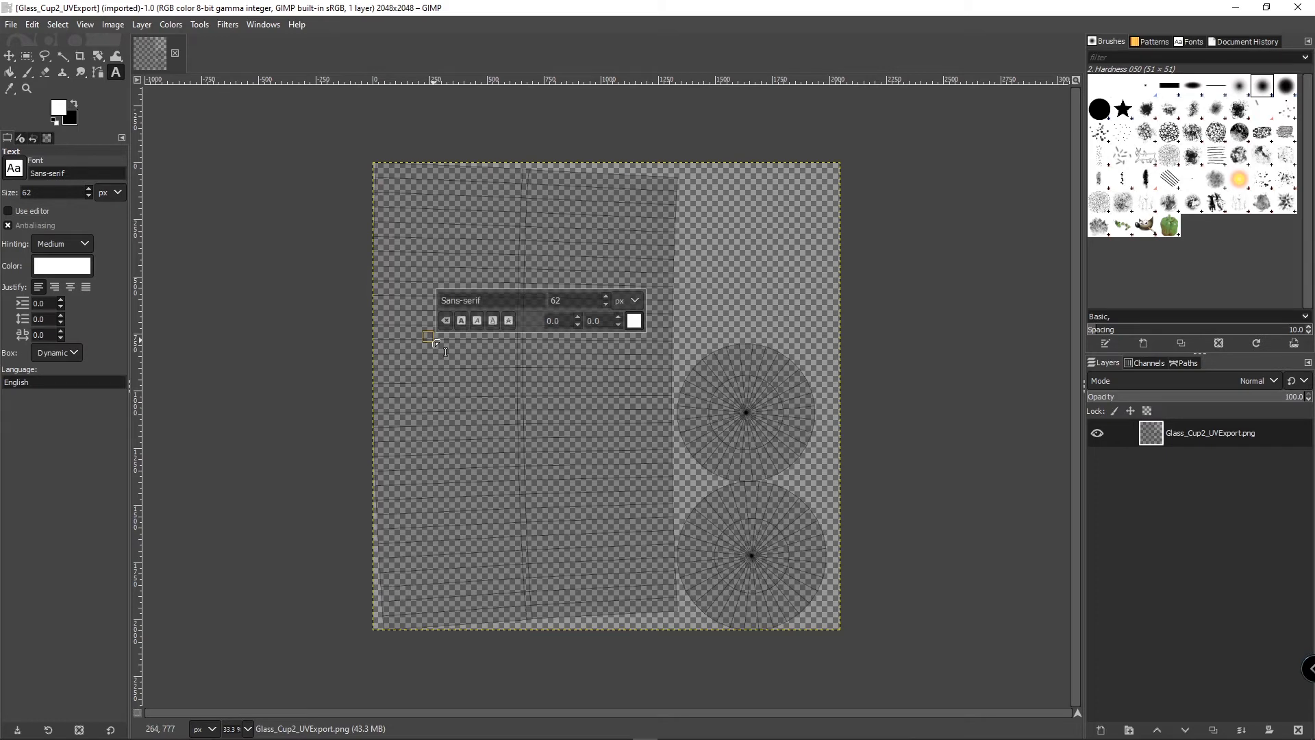
text(TEXT)
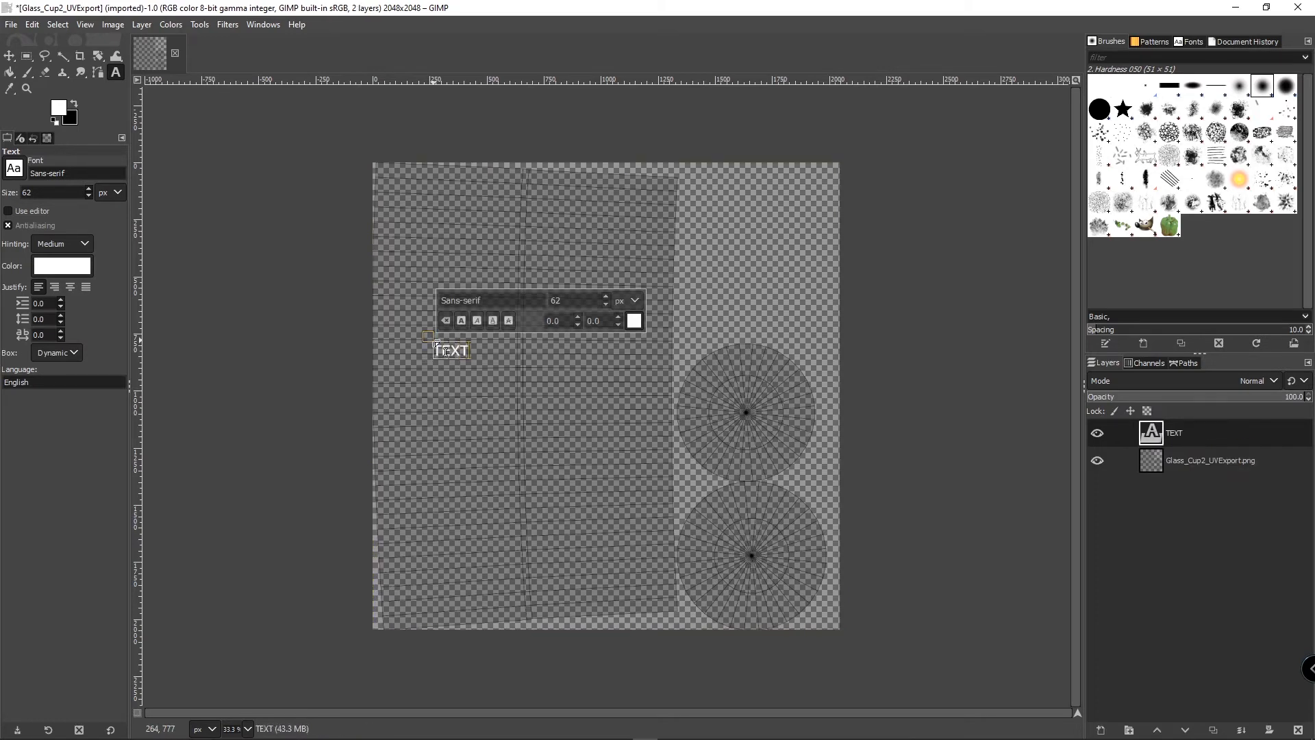
click(606, 297)
drag(470, 350, 431, 350)
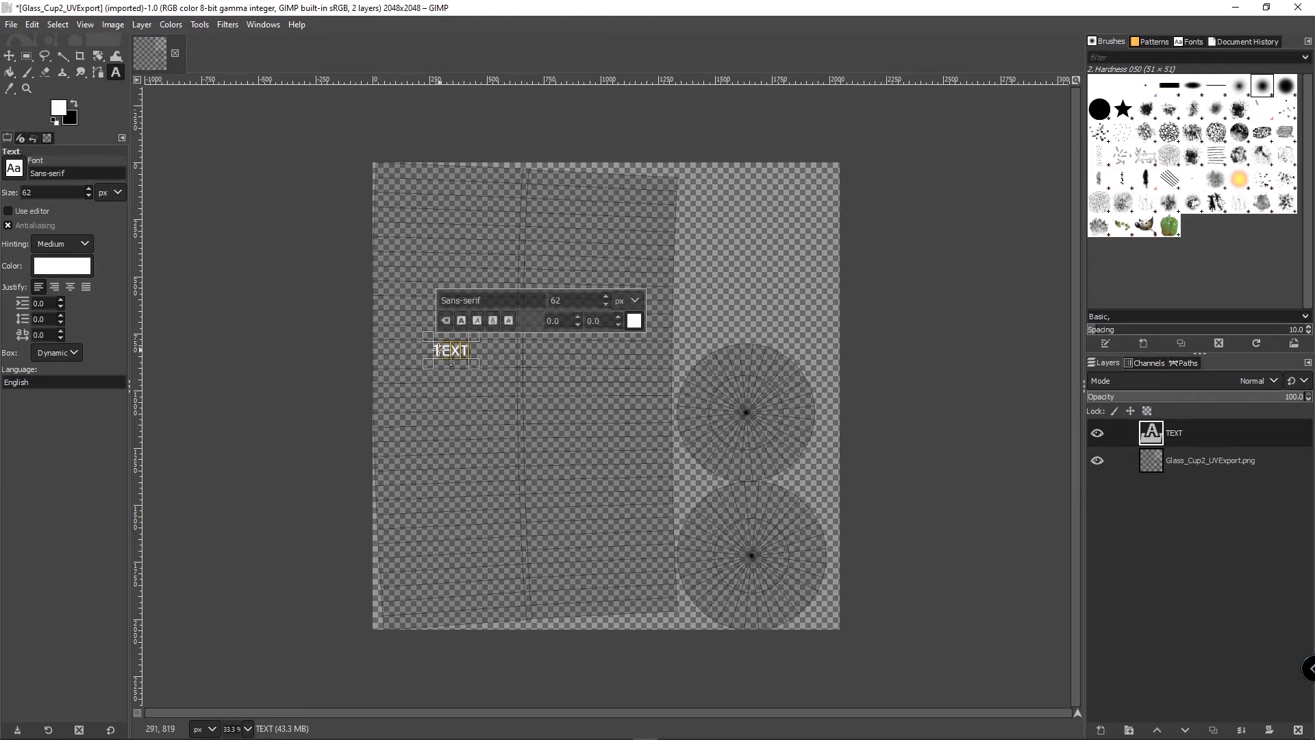
click(606, 296)
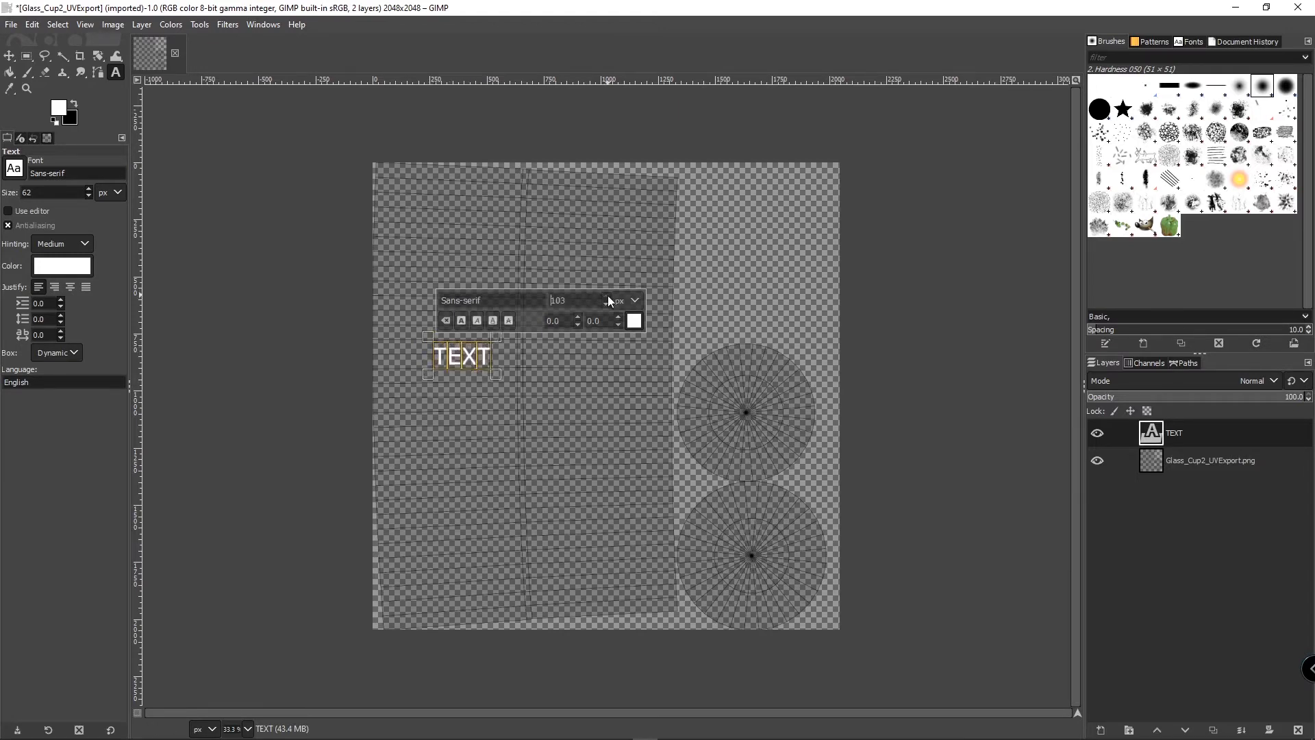
drag(608, 296, 607, 294)
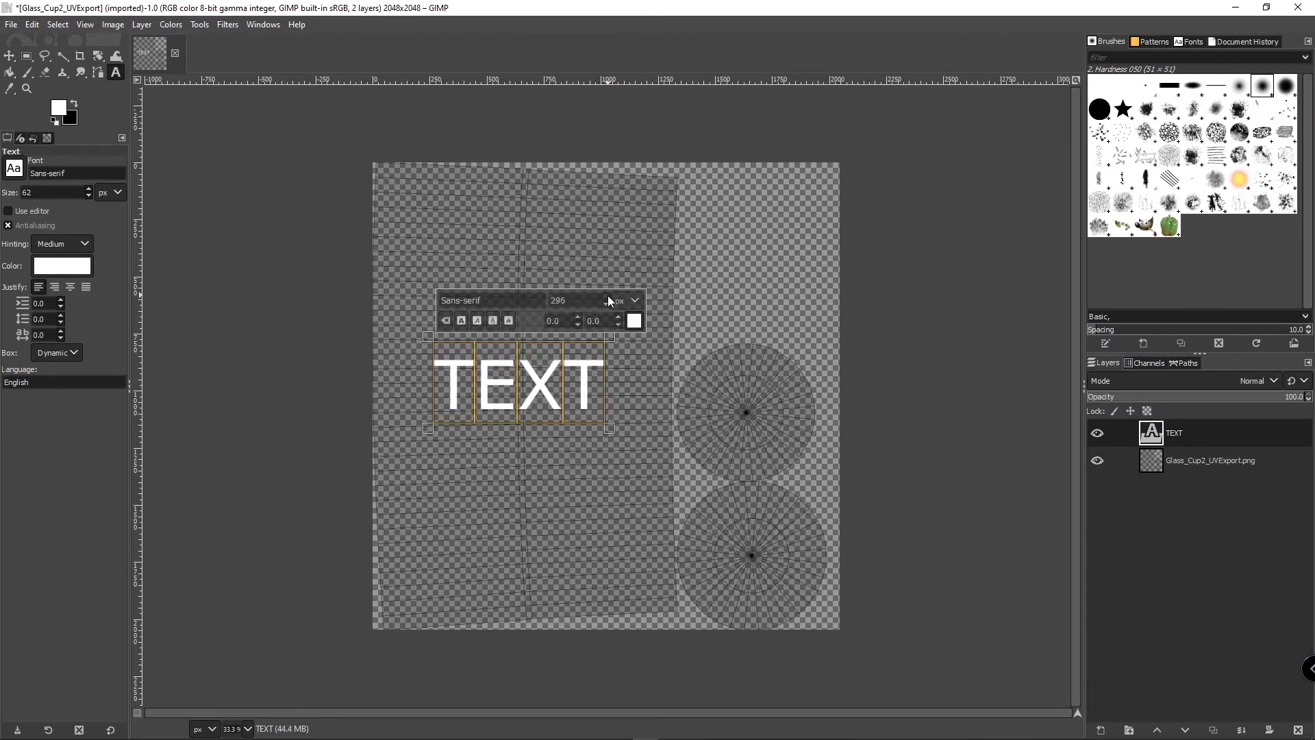
Step: Change the colour of the selected "TEXT" lettering to blue, 0800ff
click(634, 321)
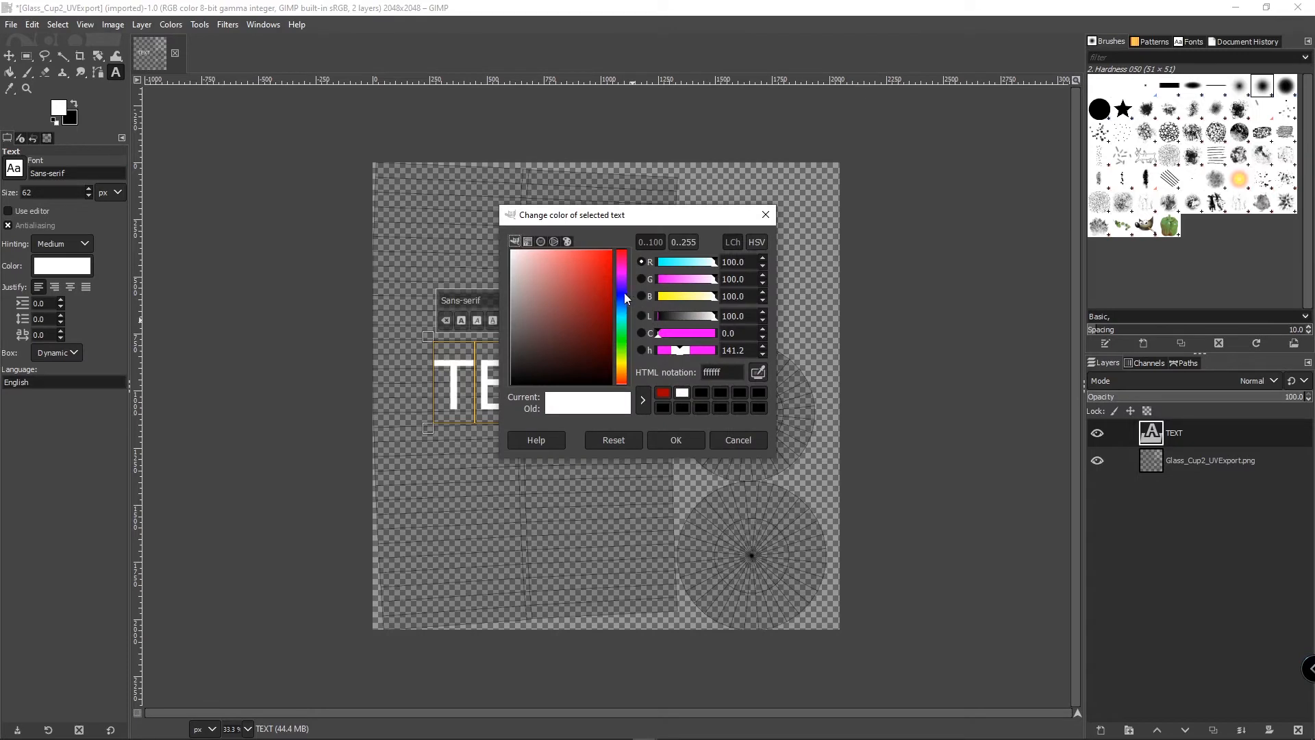
click(623, 294)
drag(608, 257, 609, 251)
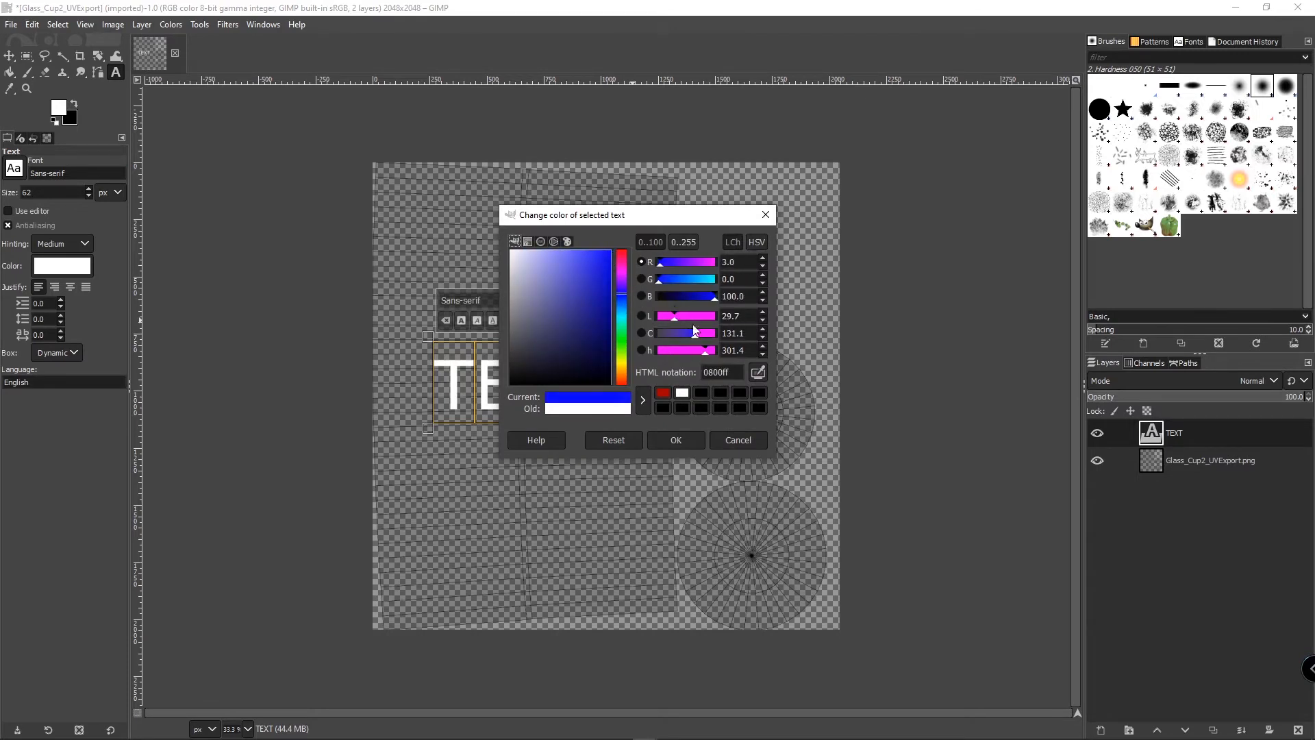
click(672, 440)
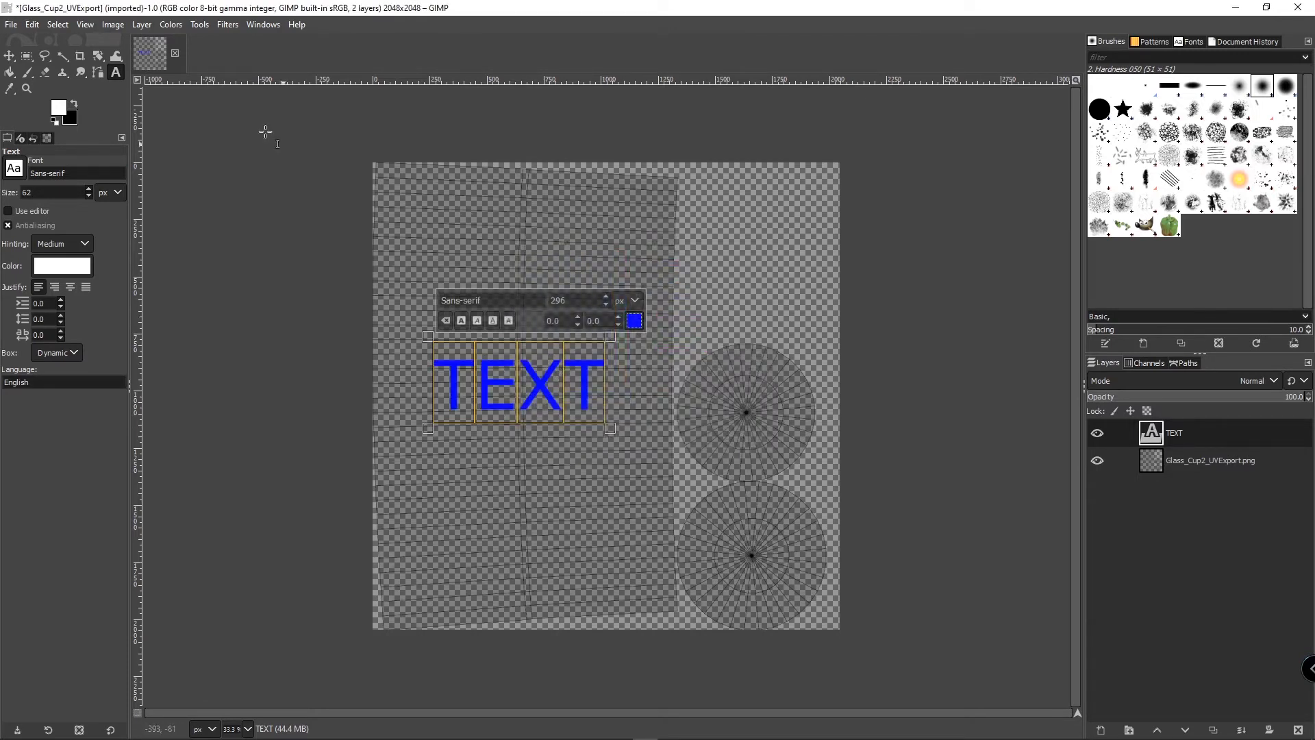
Step: Shift the text slightly left on the side-wall UV area and rotate it 90° clockwise so it reads downward
click(9, 55)
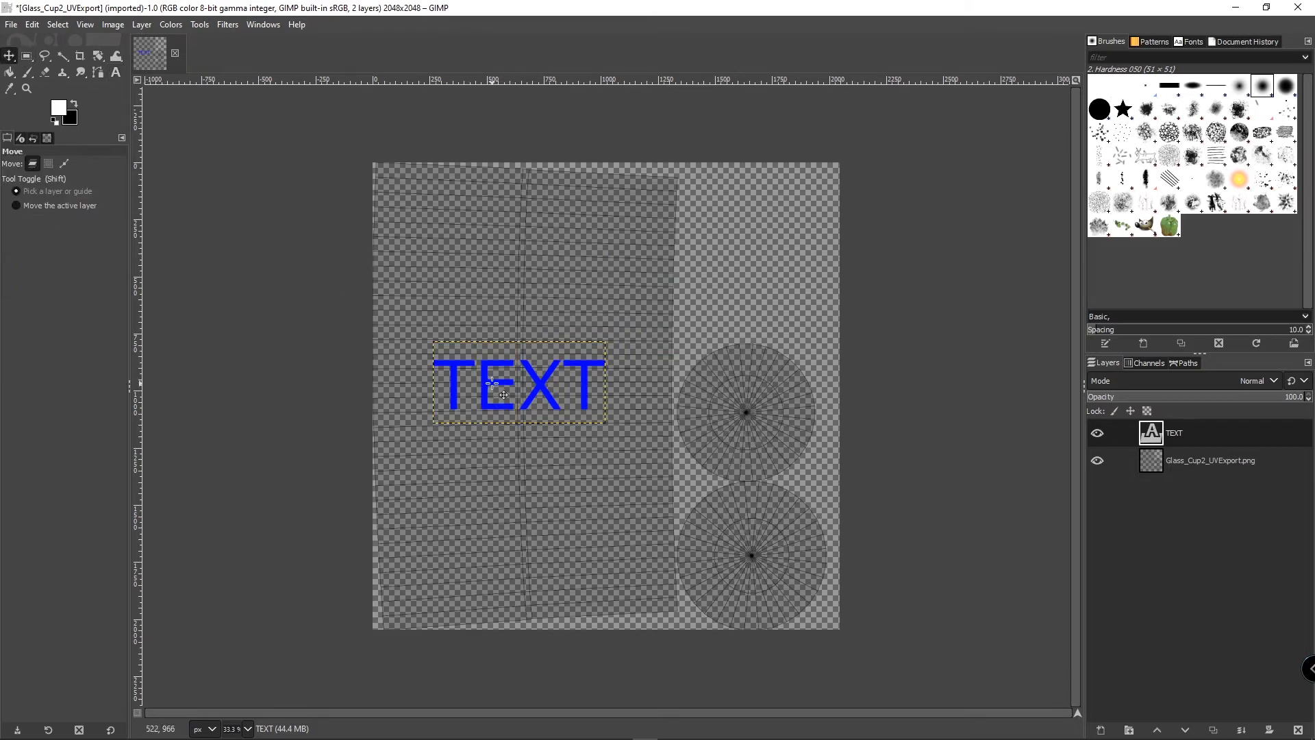
drag(504, 395, 464, 393)
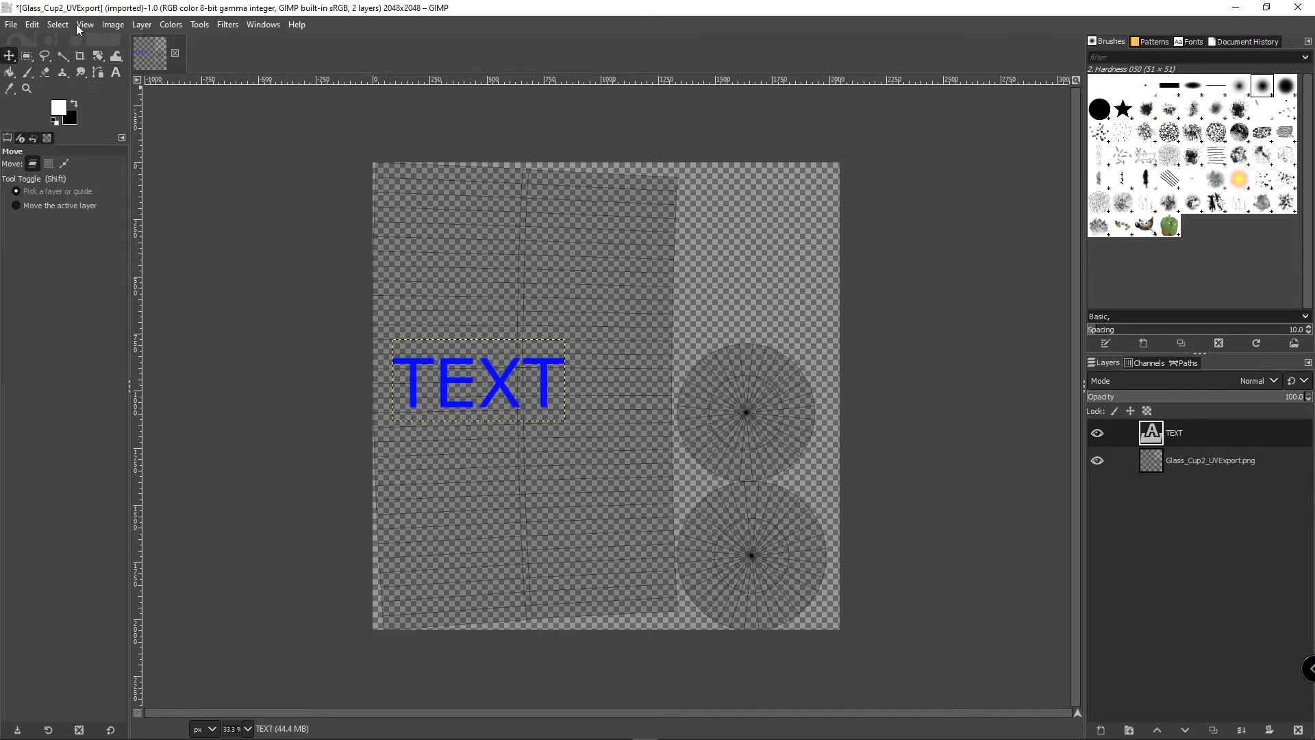
click(97, 55)
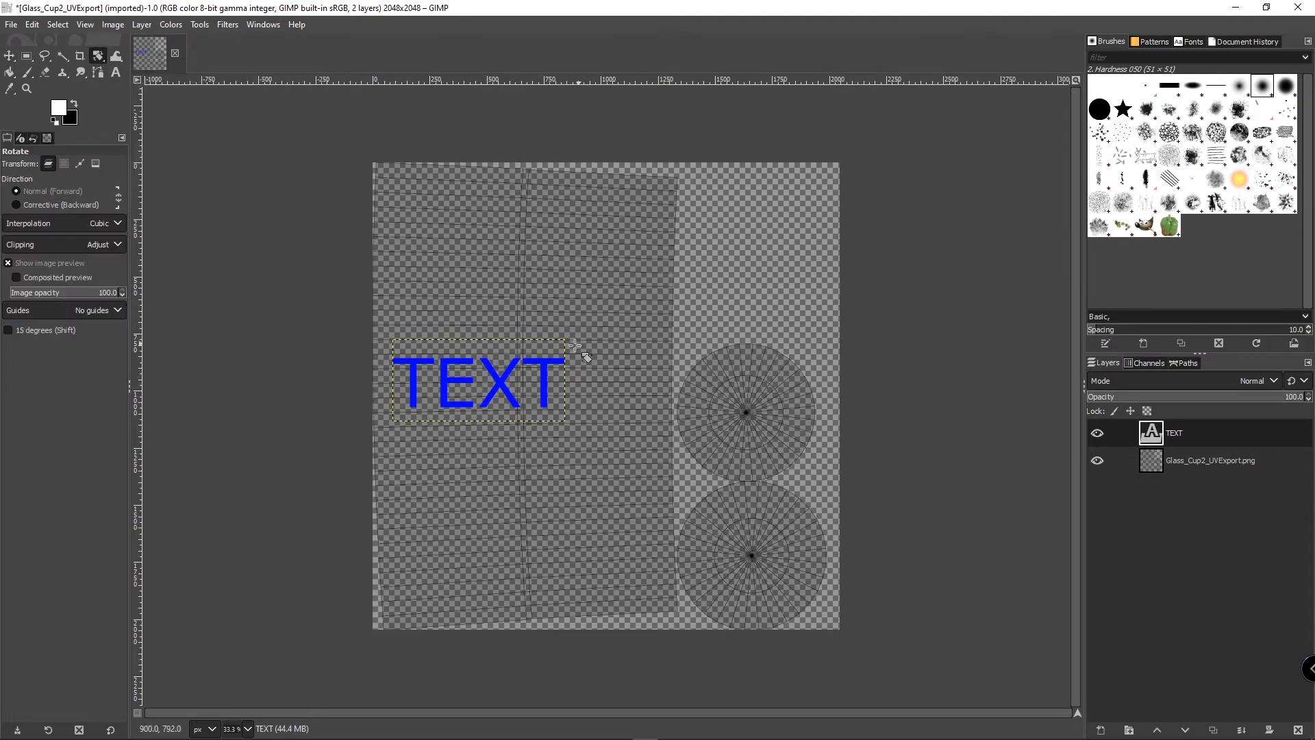
drag(563, 370, 491, 460)
Step: Centre the rotated text within the left strip of the side-wall UVs and nudge it slightly down
key(m)
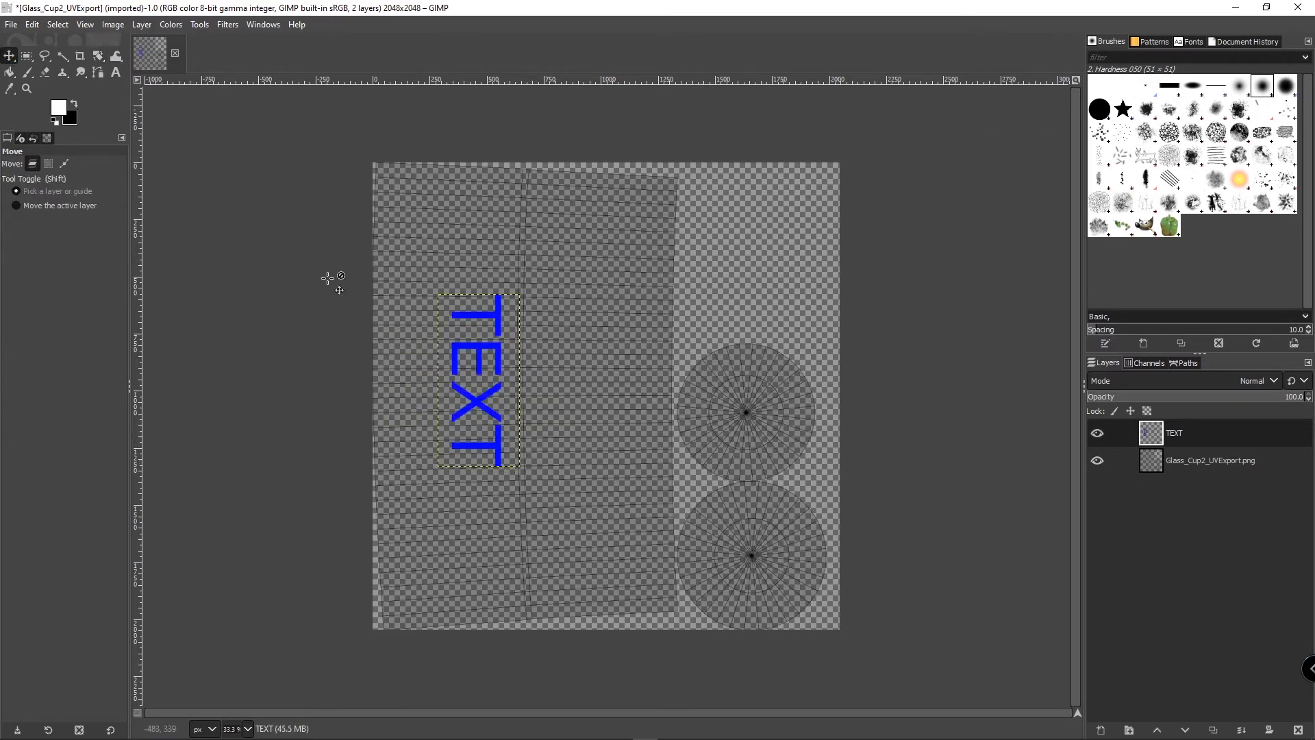
drag(480, 365, 451, 365)
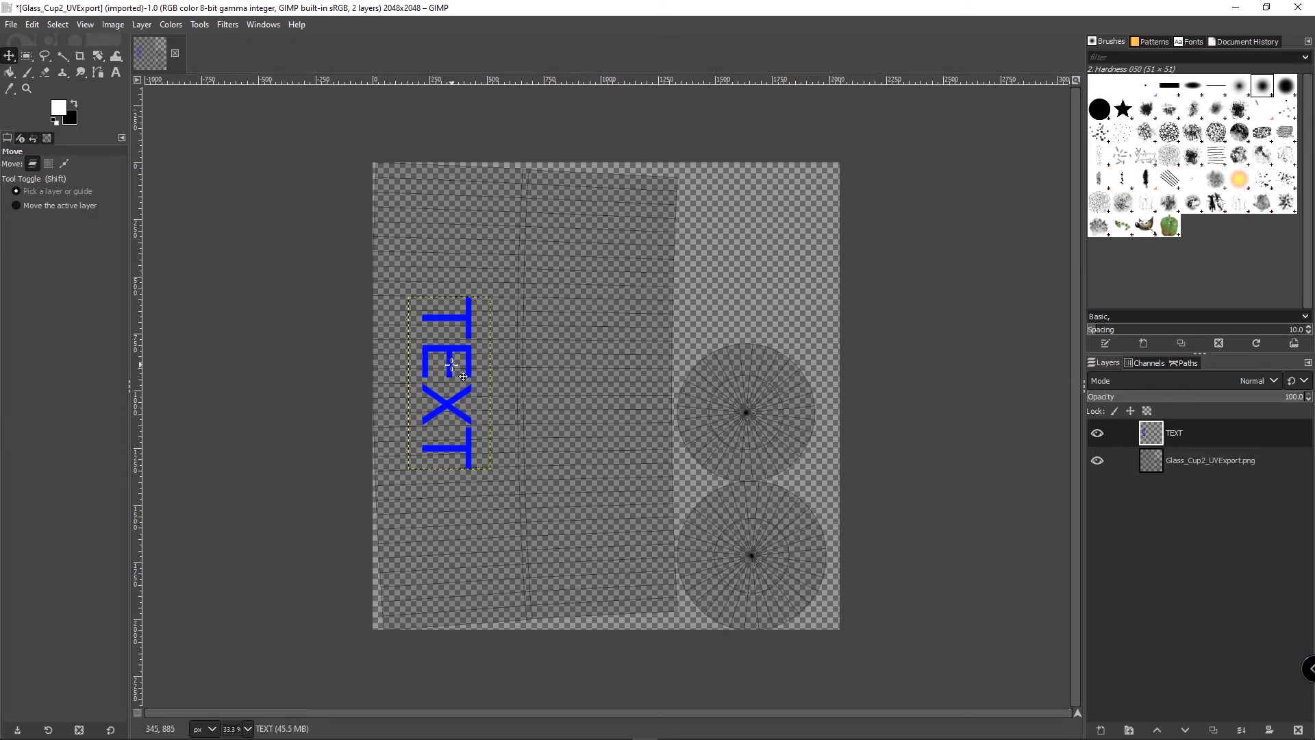
key(Down)
key(Down)
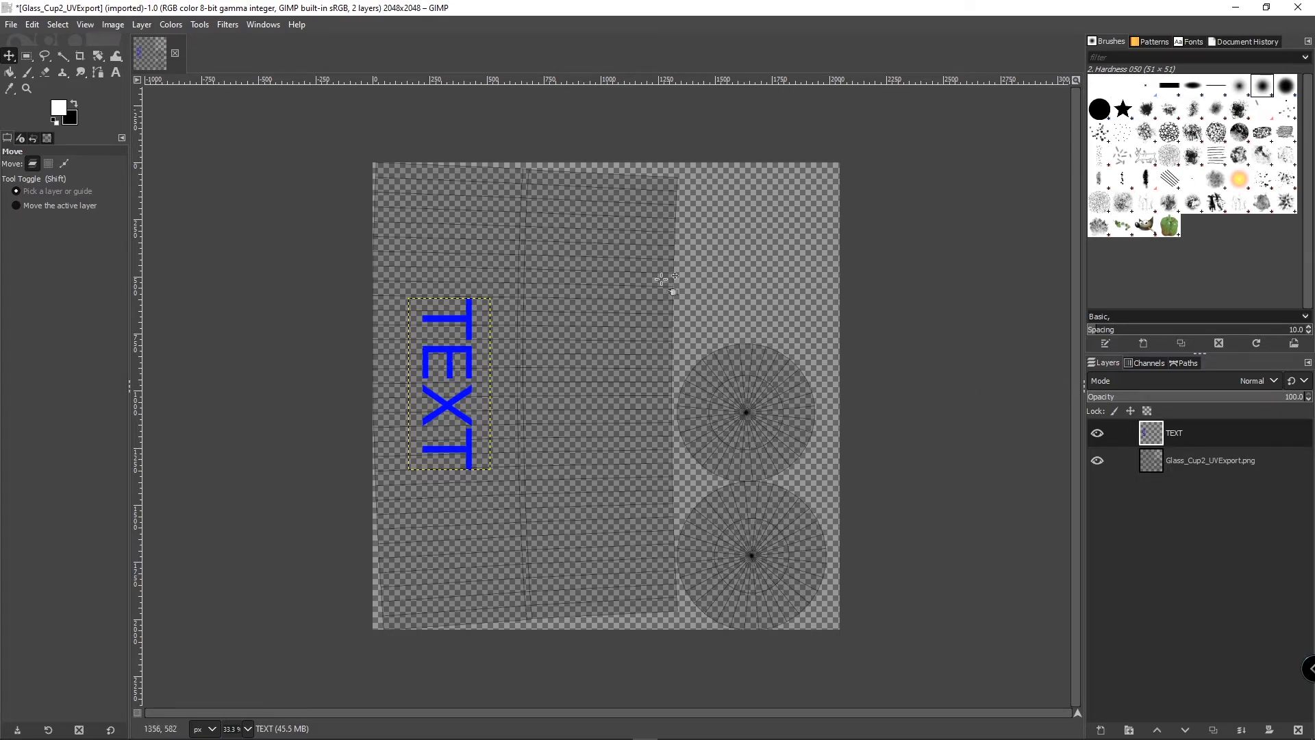
Step: Save the layered image as Glass_Cup2_UVExport.xcf in the GlassTest - New folder
key(ctrl)
key(ctrl+s)
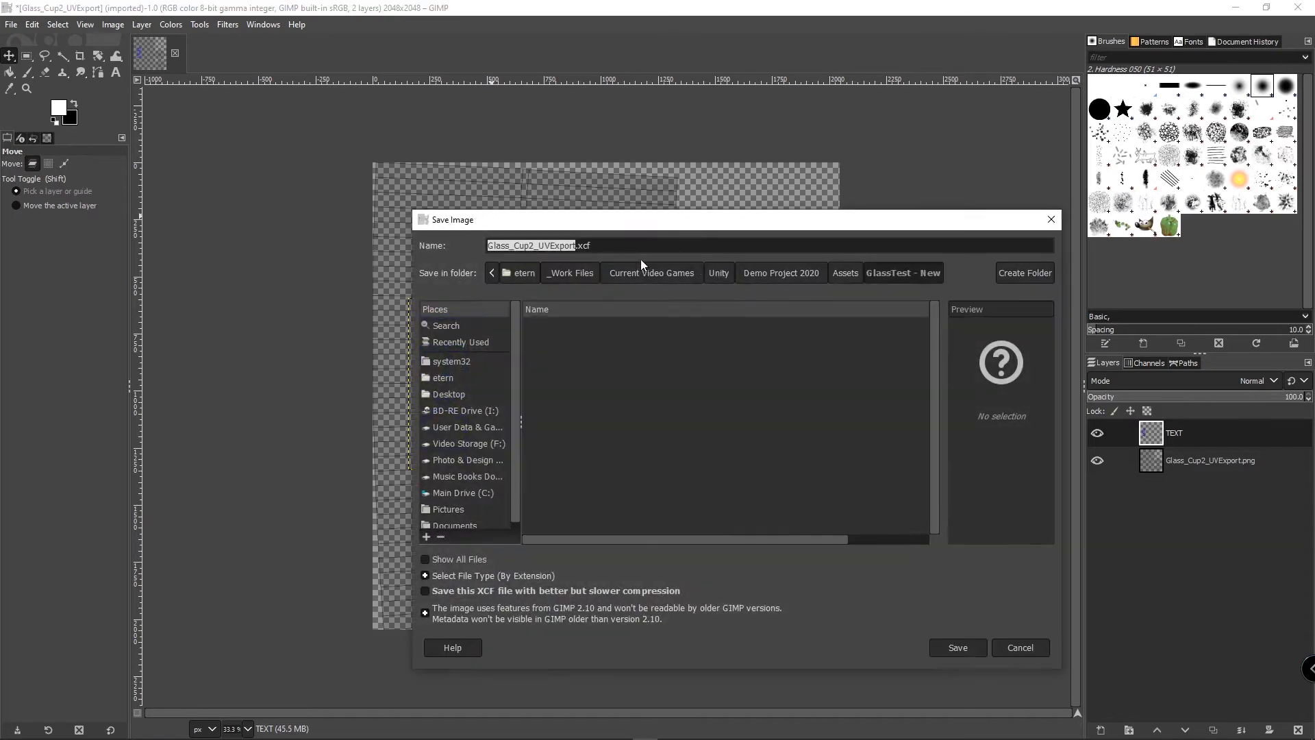
click(959, 647)
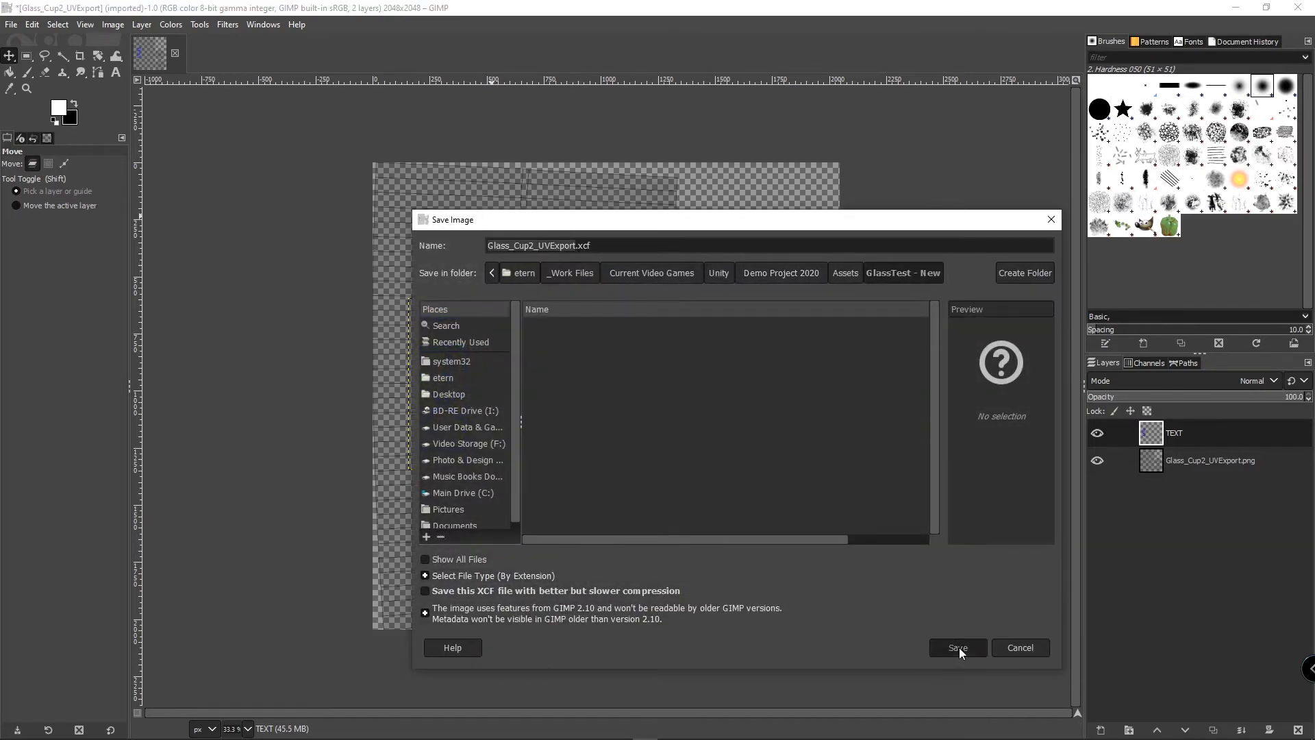
Step: Hide the UV layout layer and export the image as Glass_Cup2_Texture.png to the GlassTest - New folder
click(1097, 460)
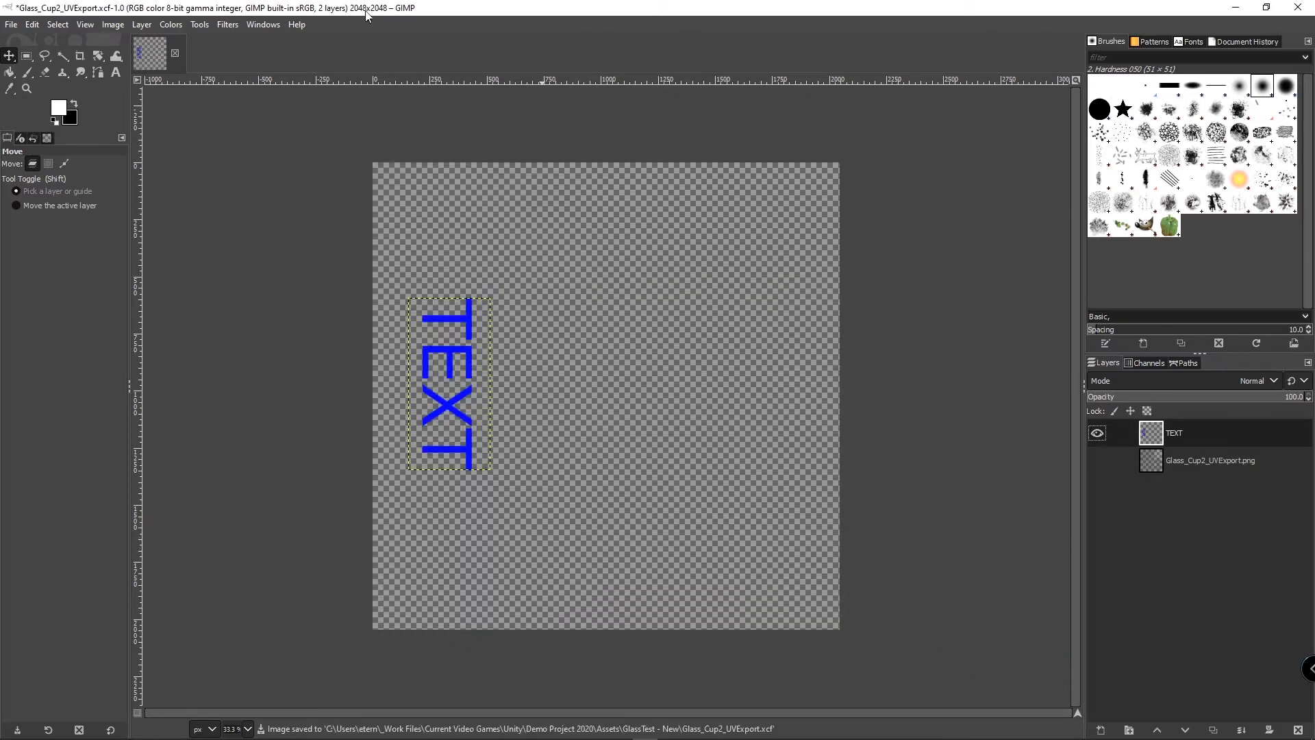
click(12, 25)
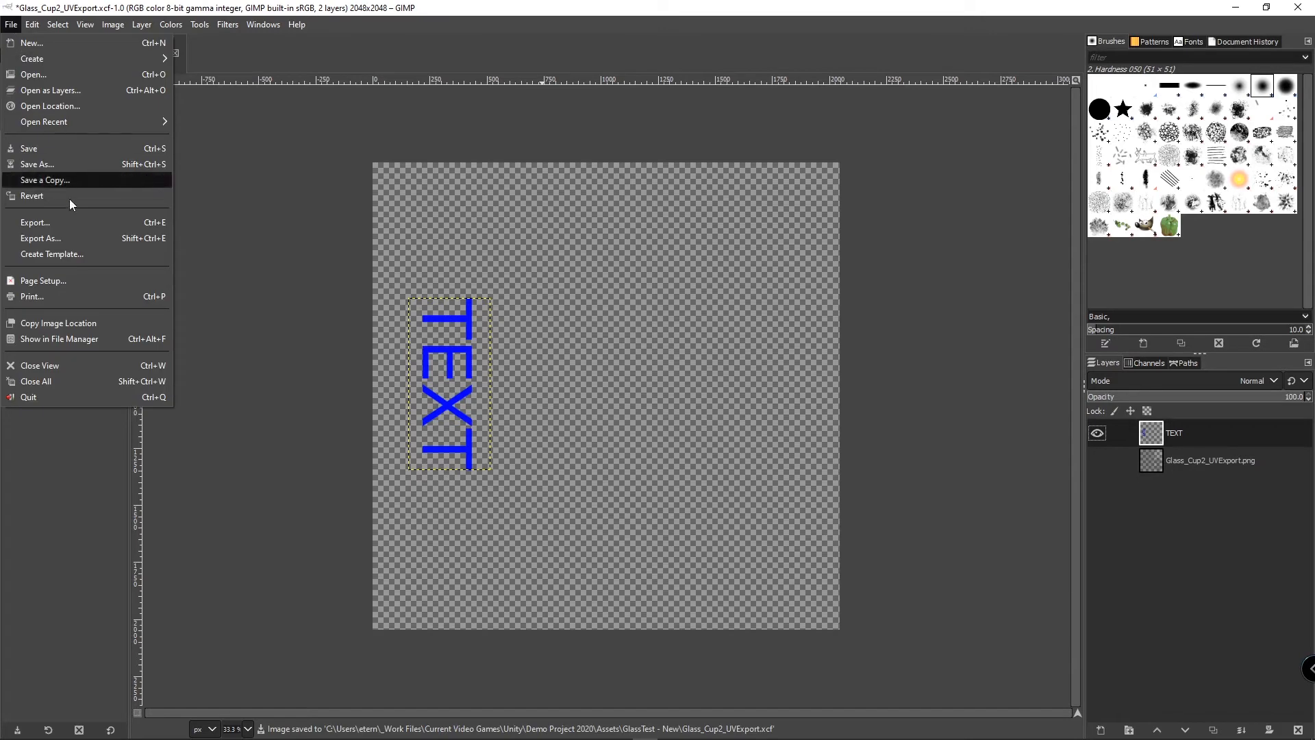
click(81, 241)
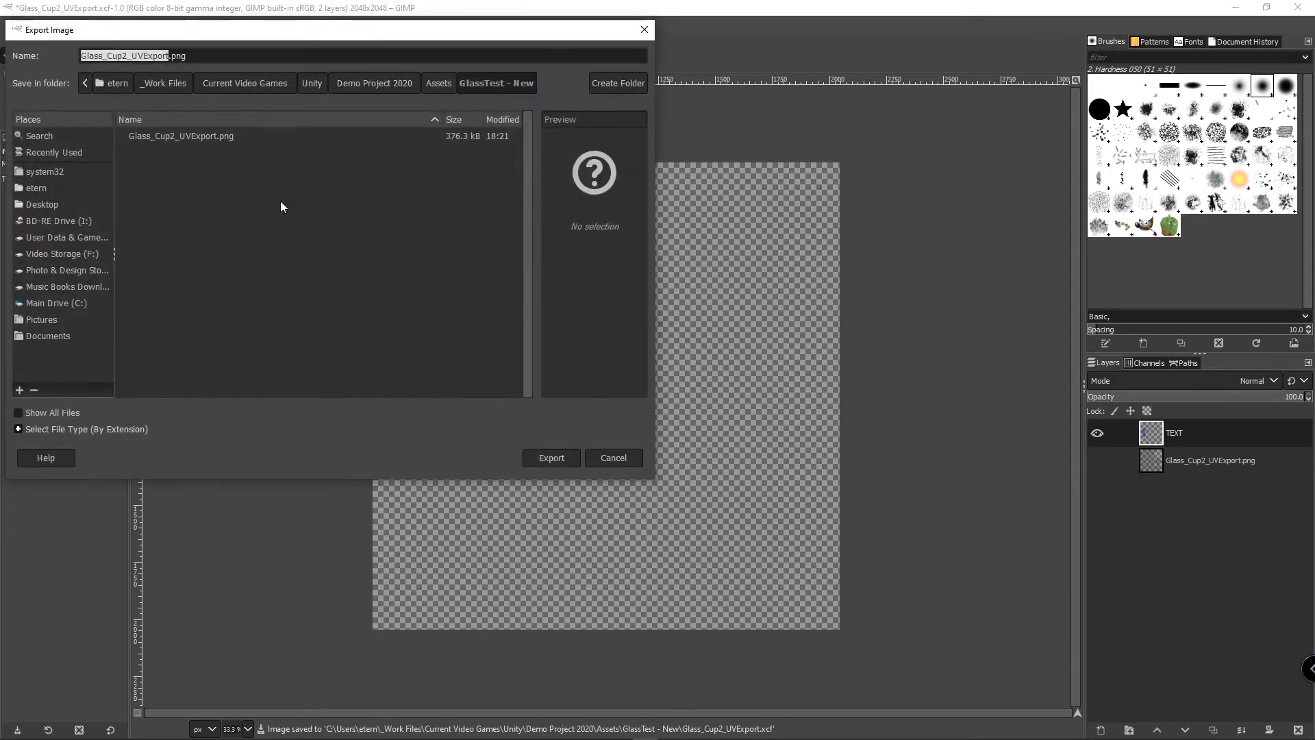
click(167, 56)
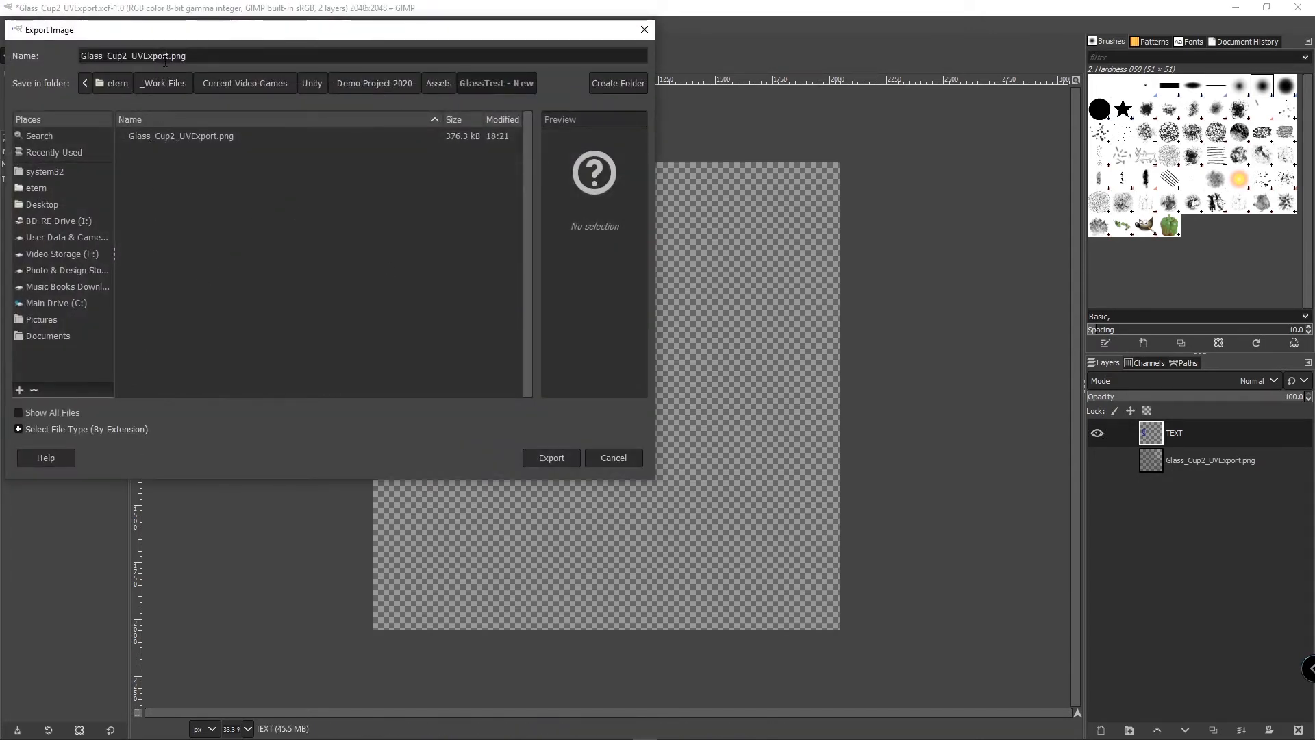
key(BackSpace)
key(BackSpace)
key(BackSpace)
key(BackSpace)
key(BackSpace)
key(BackSpace)
key(BackSpace)
key(BackSpace)
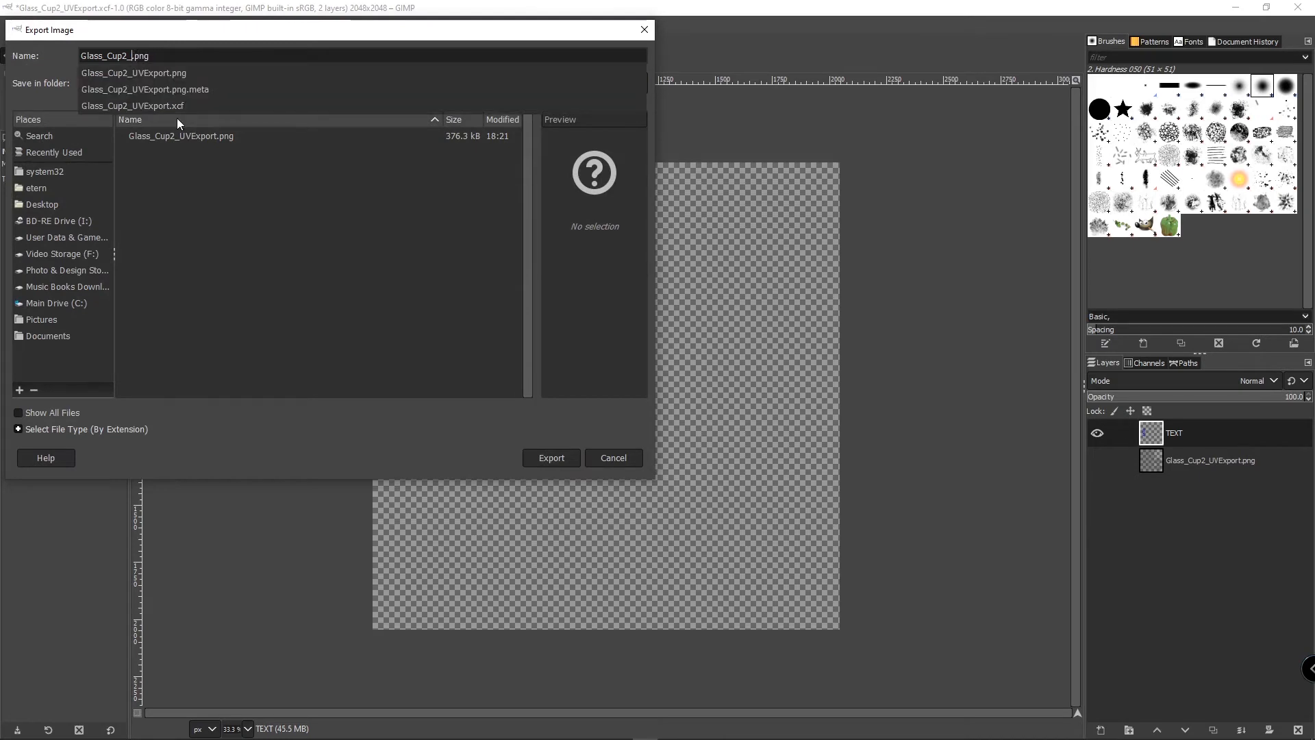
text(tEXTURE)
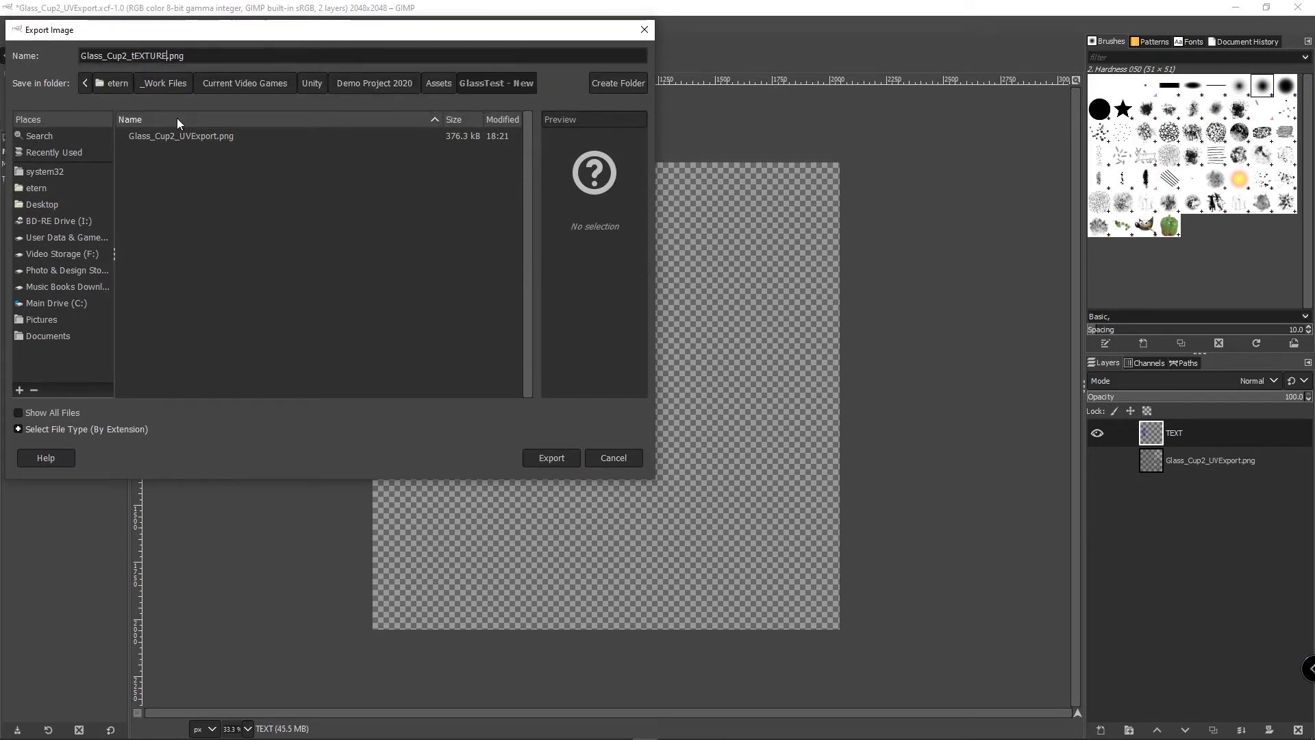
key(BackSpace)
key(BackSpace)
key(BackSpace)
key(BackSpace)
key(BackSpace)
key(BackSpace)
key(BackSpace)
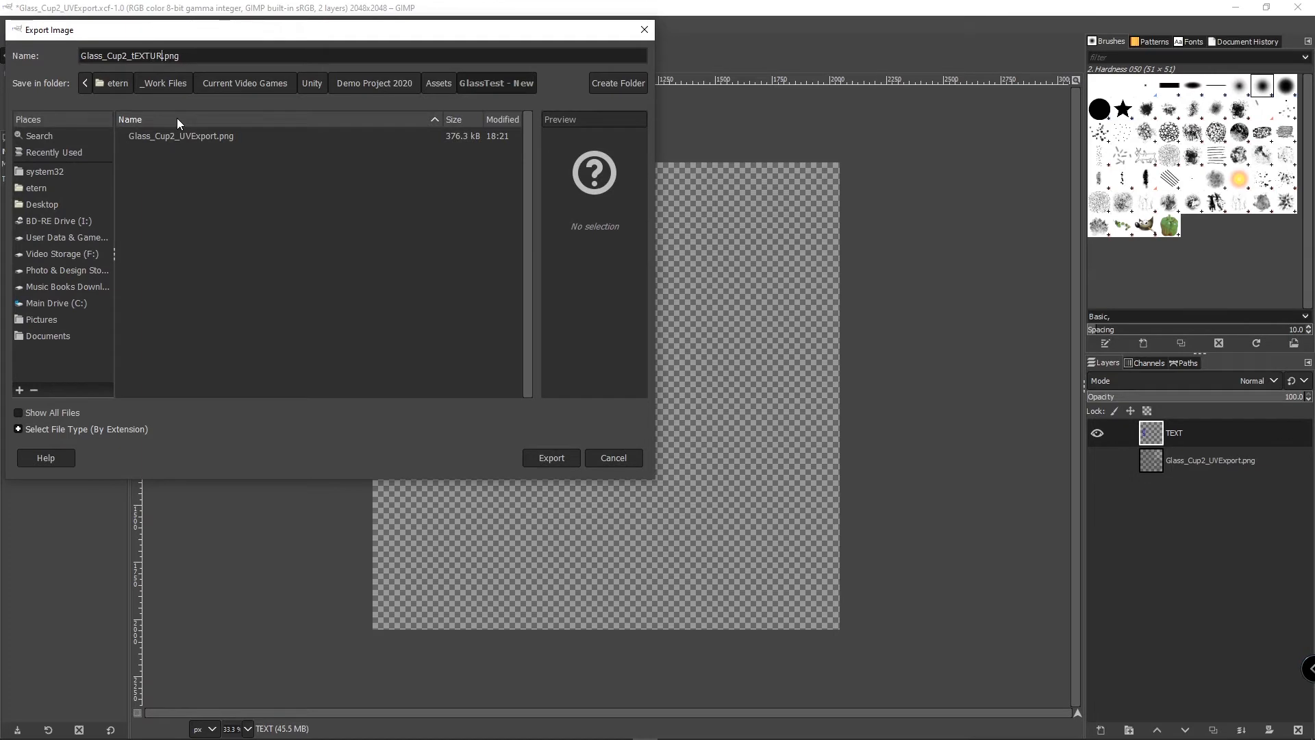
text(Texture)
key(Return)
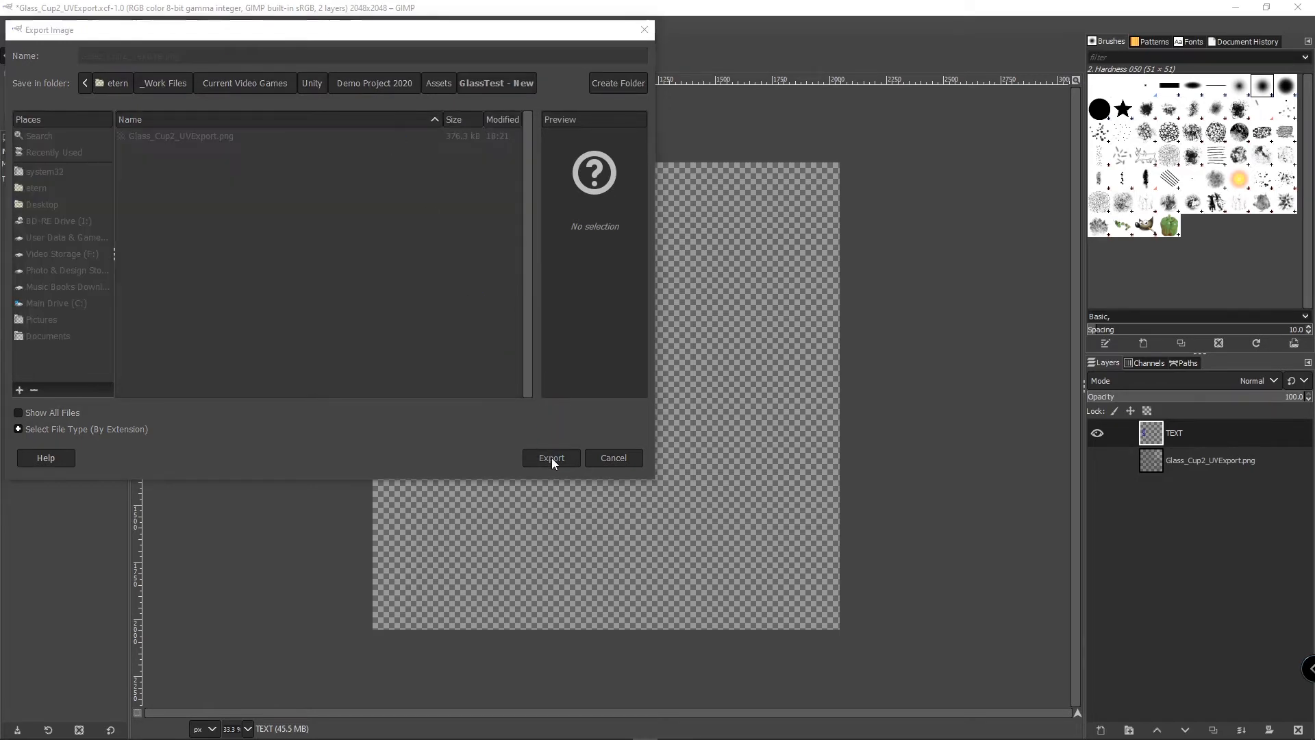
click(653, 524)
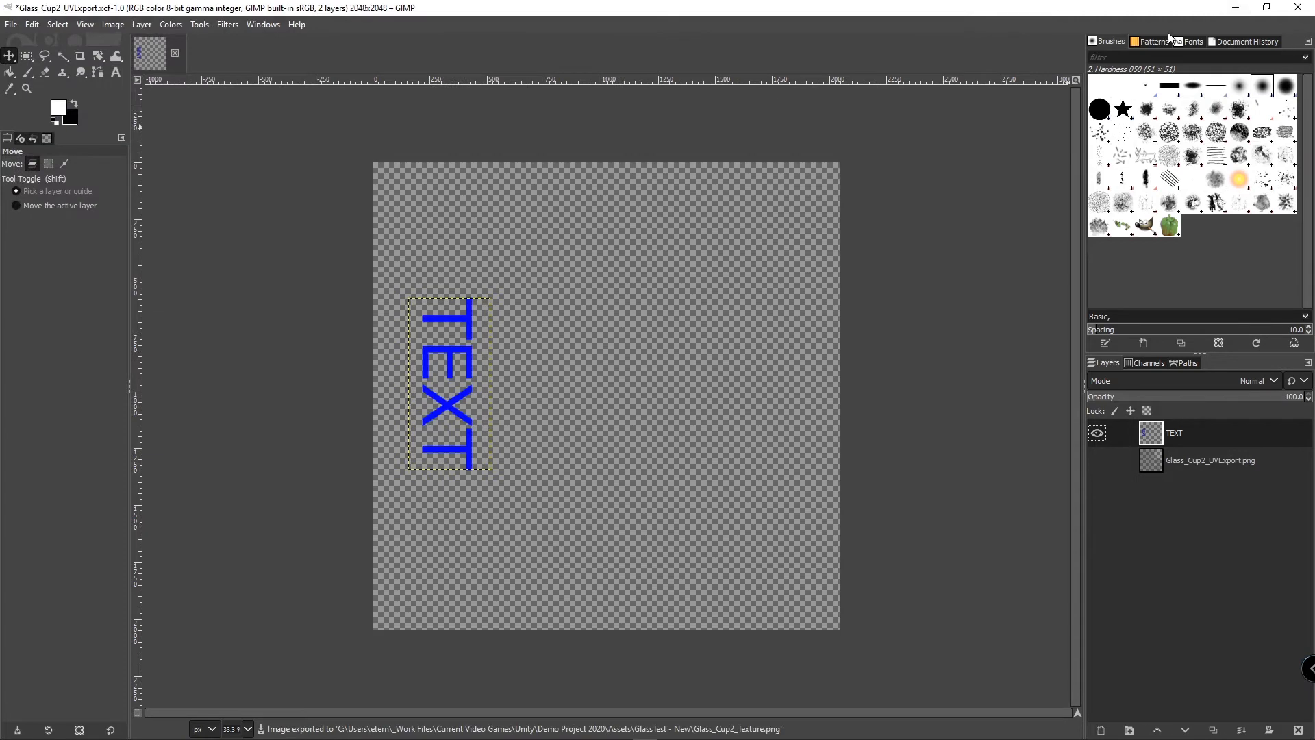
Step: Switch to Blender, open the Shading workspace, and change the cup material's surface shader to Principled BSDF
key(alt+Tab)
key(alt+Tab)
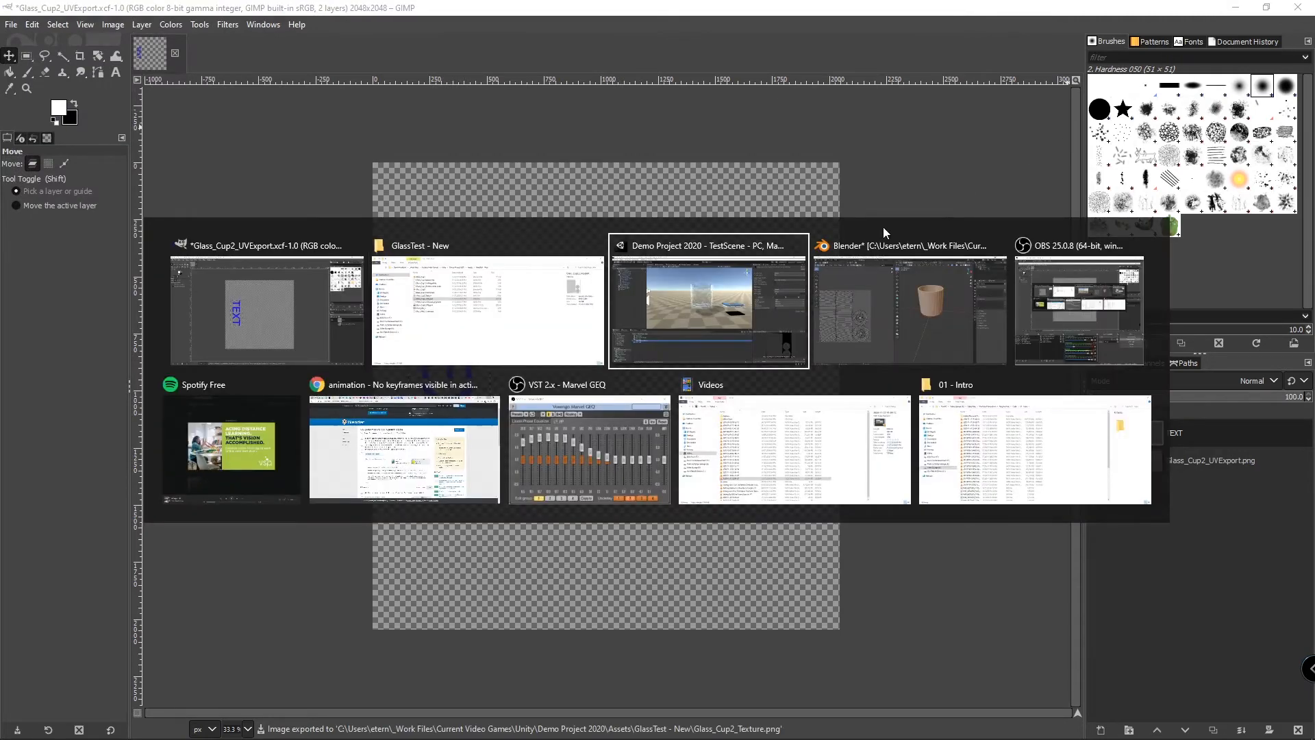
key(alt+Tab)
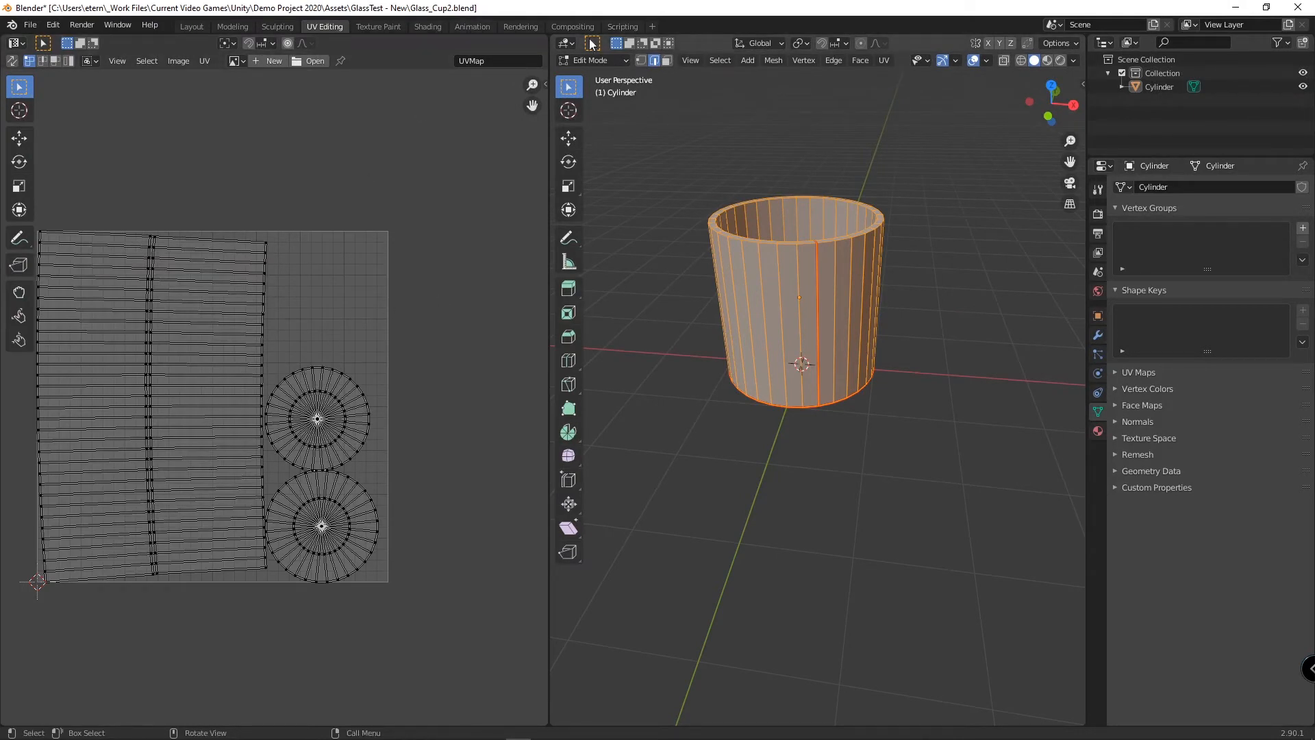
click(432, 26)
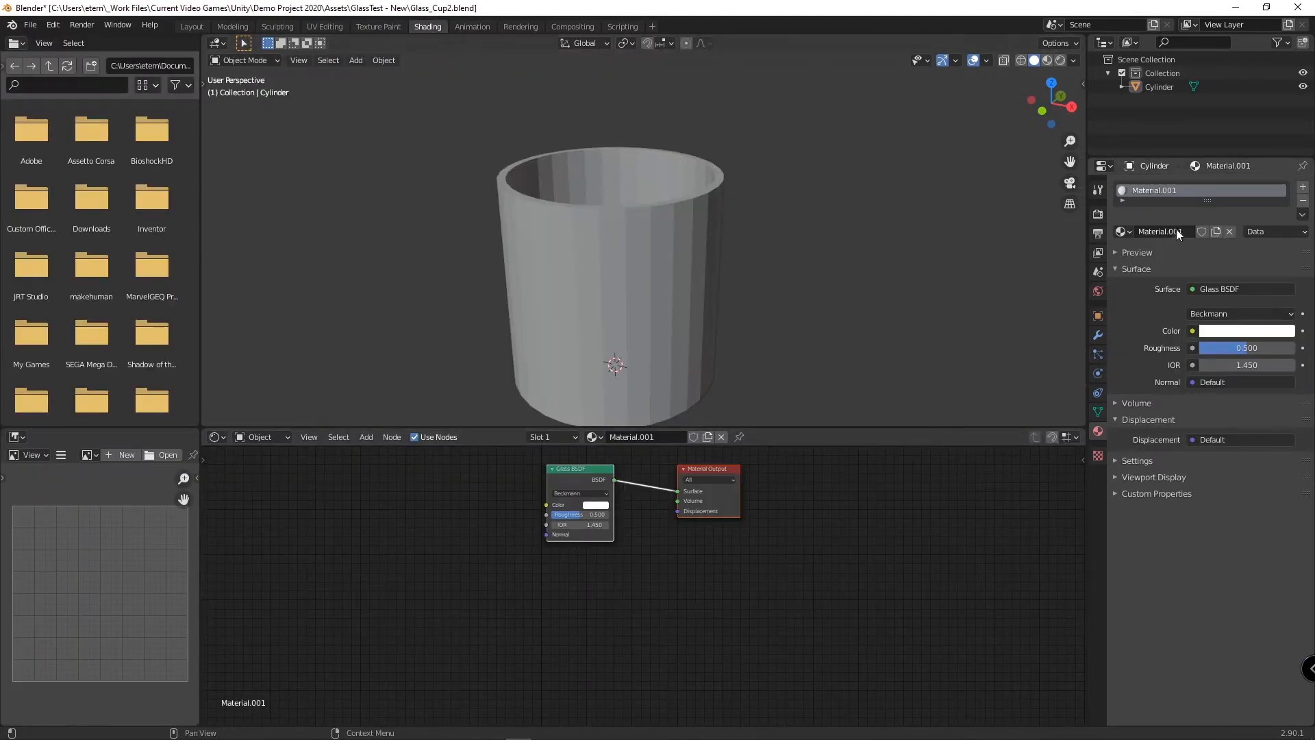
click(1212, 286)
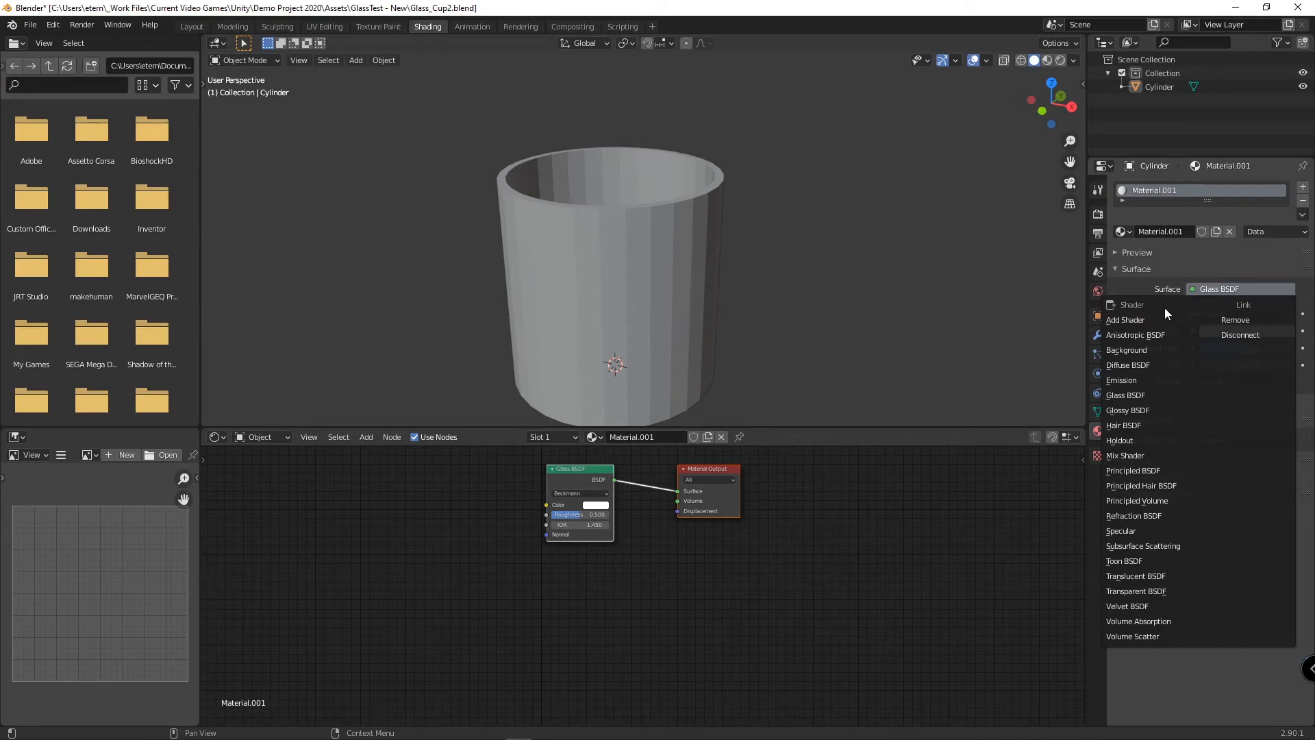
click(1164, 471)
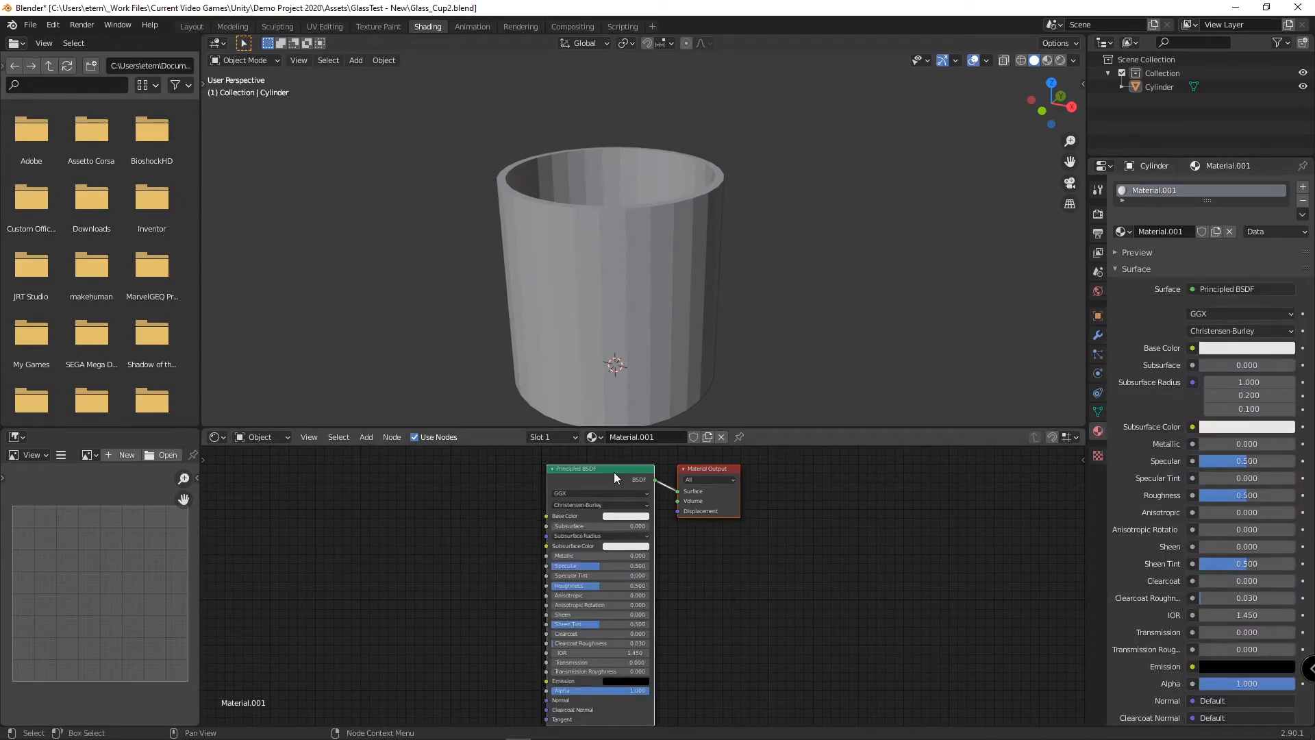
Step: Add an Image Texture node beside the Principled BSDF and connect its Color output to Base Color
key(shift+a)
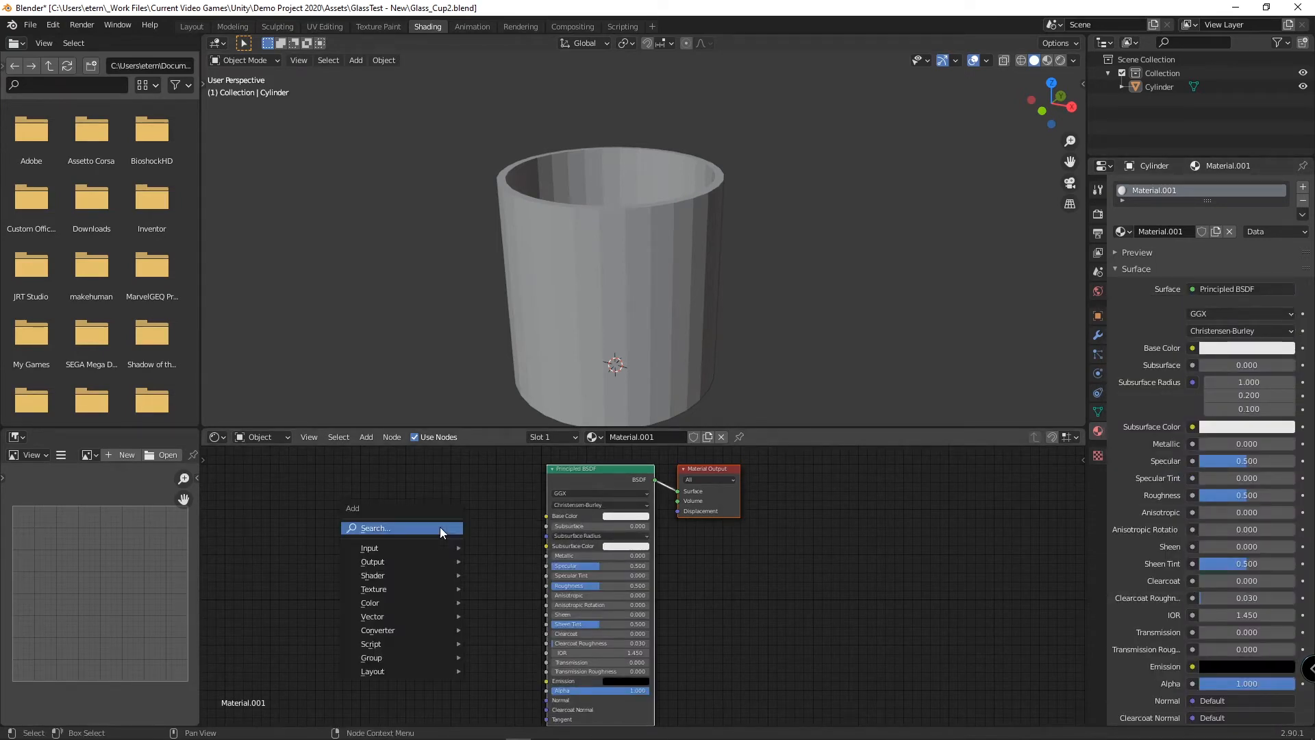
click(366, 437)
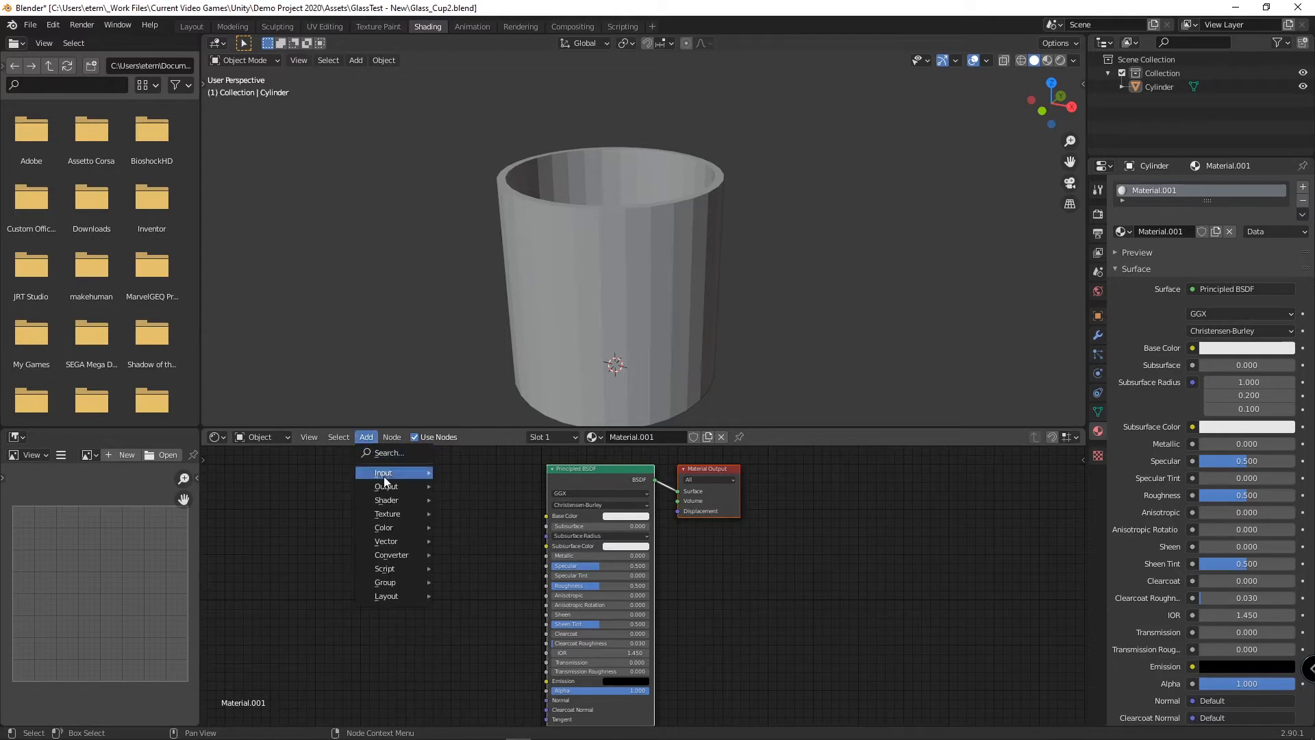
mouse_move(394, 511)
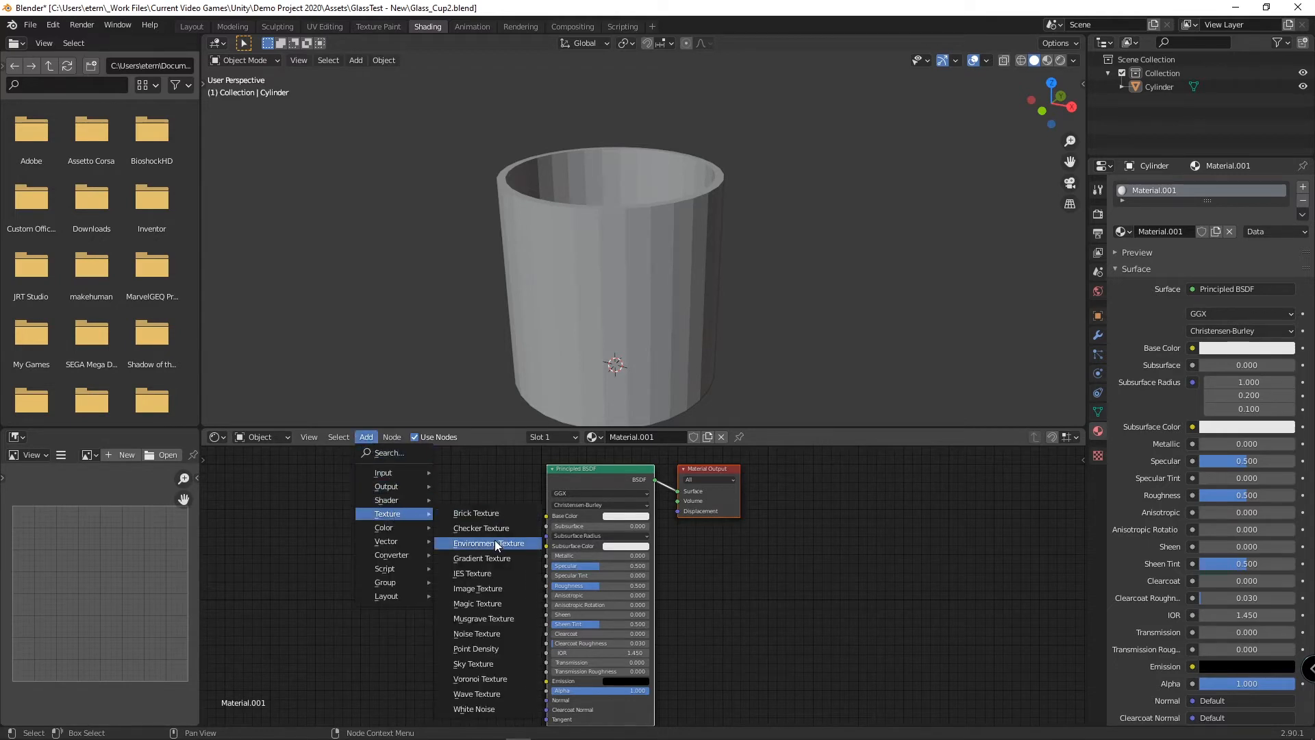
click(483, 588)
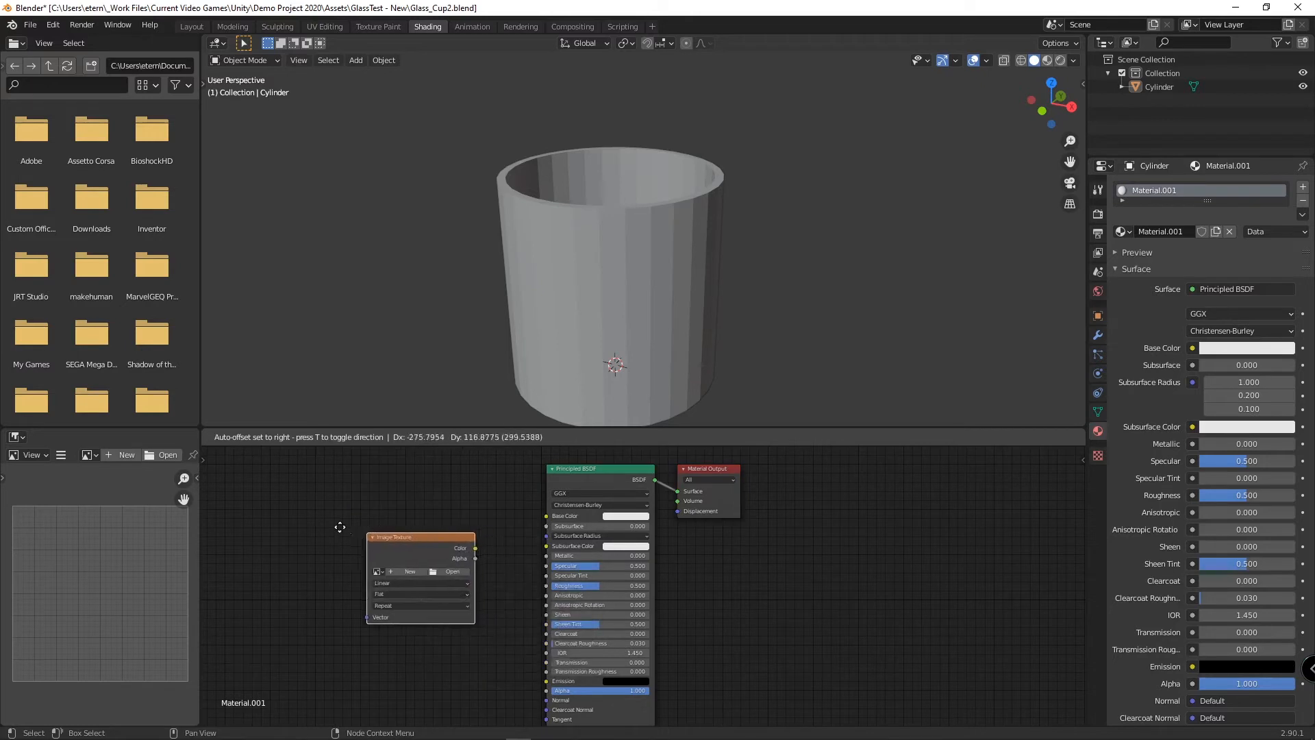
click(360, 491)
drag(472, 506, 545, 516)
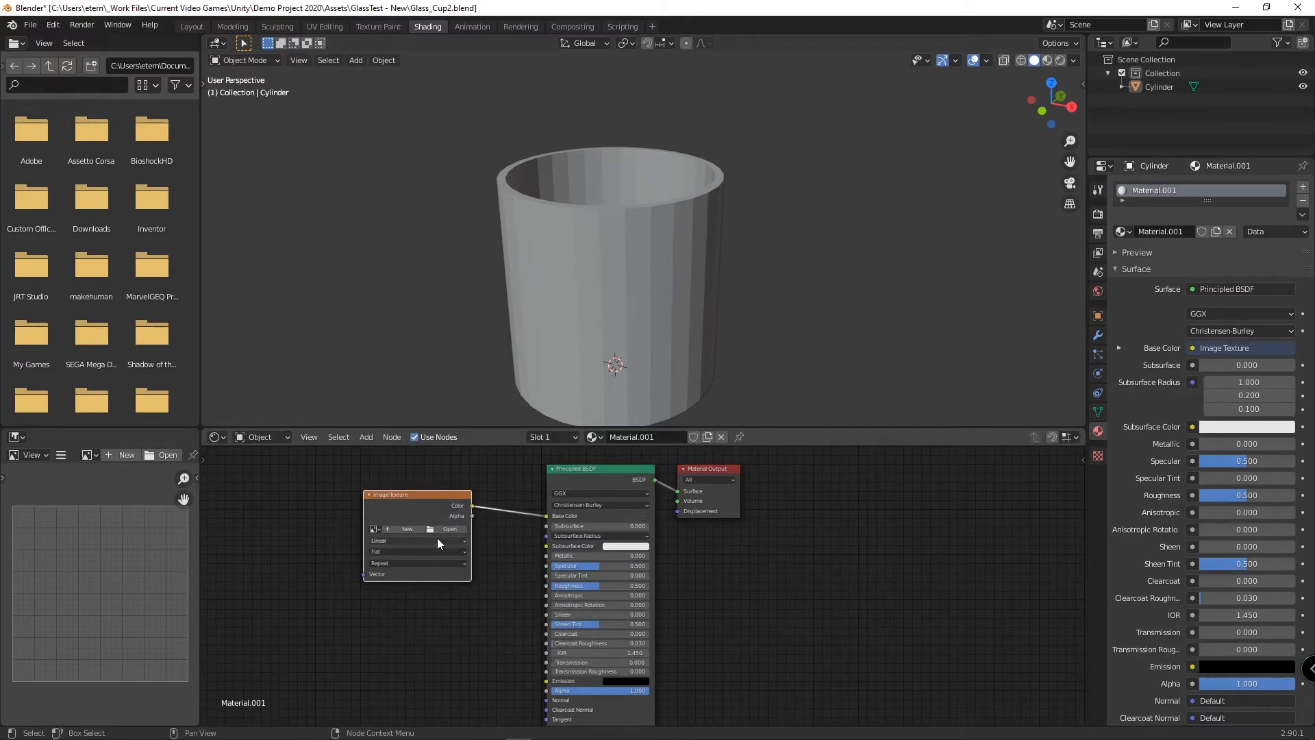
Step: Load Glass_Cup2_Texture.png into the Image Texture node and move the node slightly away from the shader
click(448, 529)
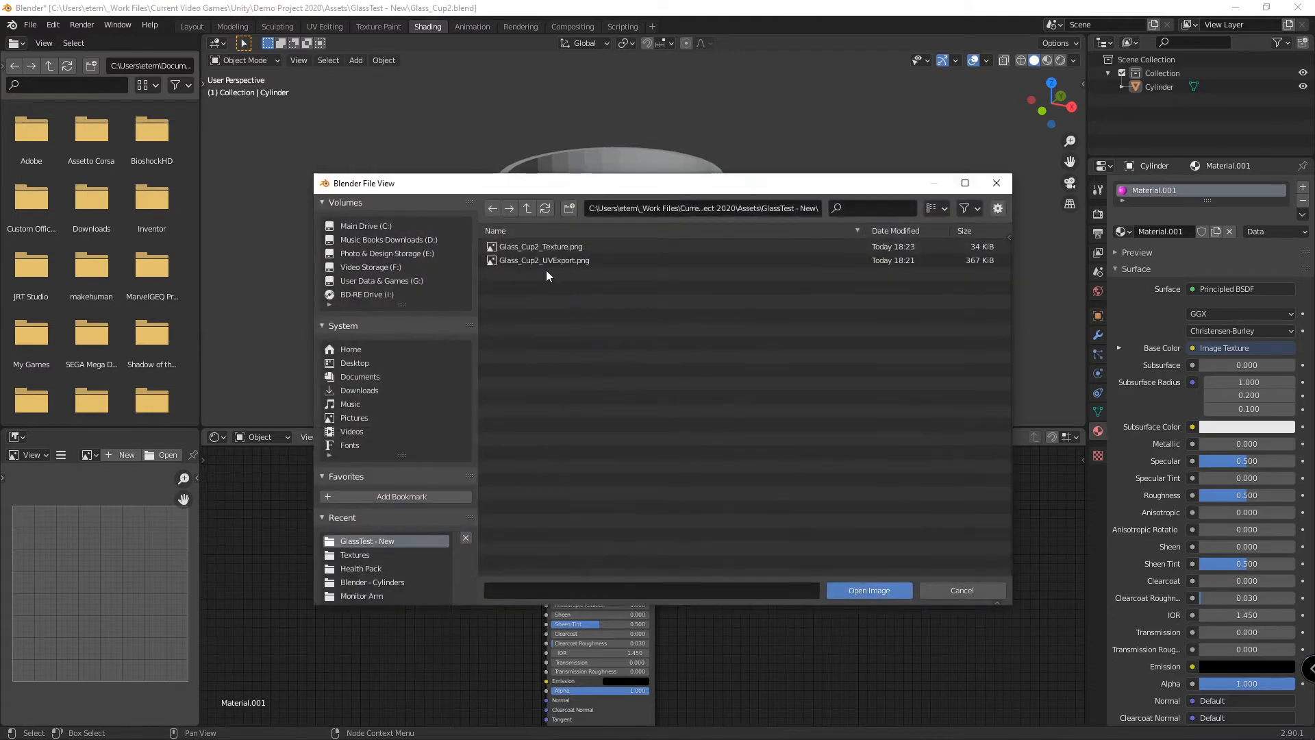
double_click(534, 246)
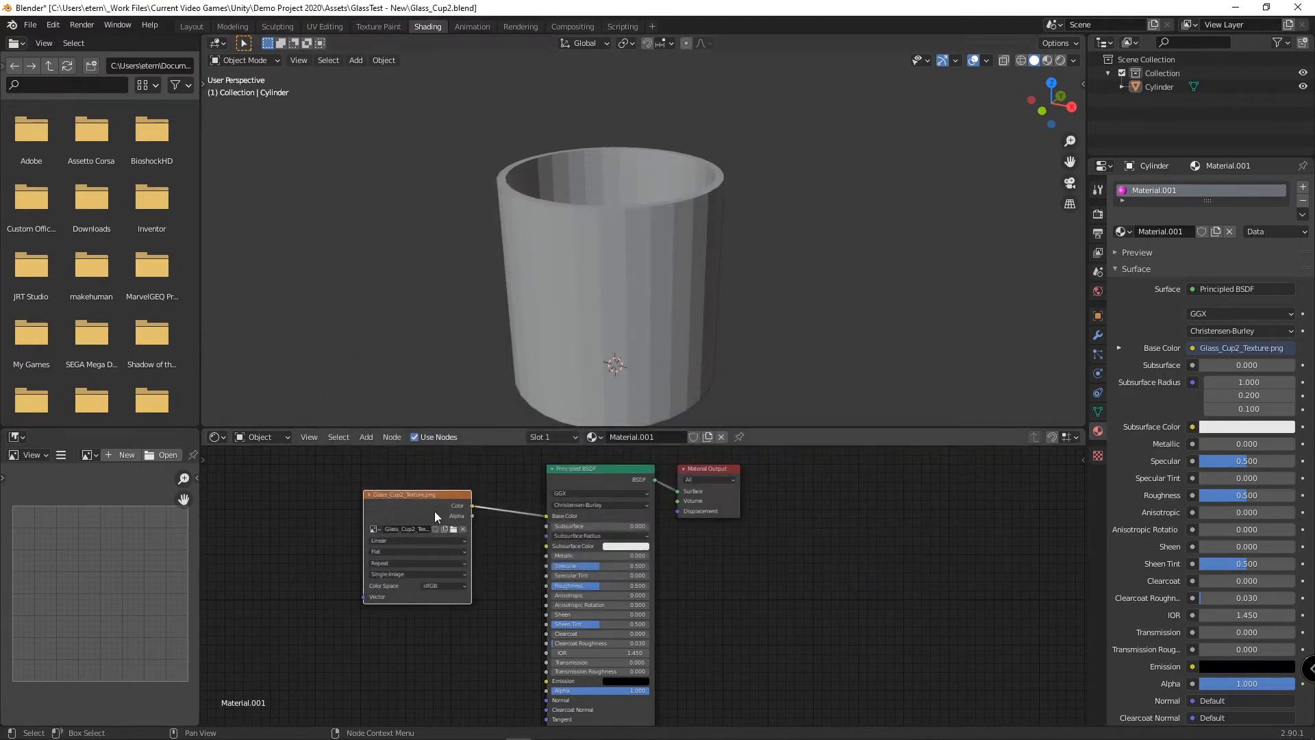
drag(434, 511, 420, 516)
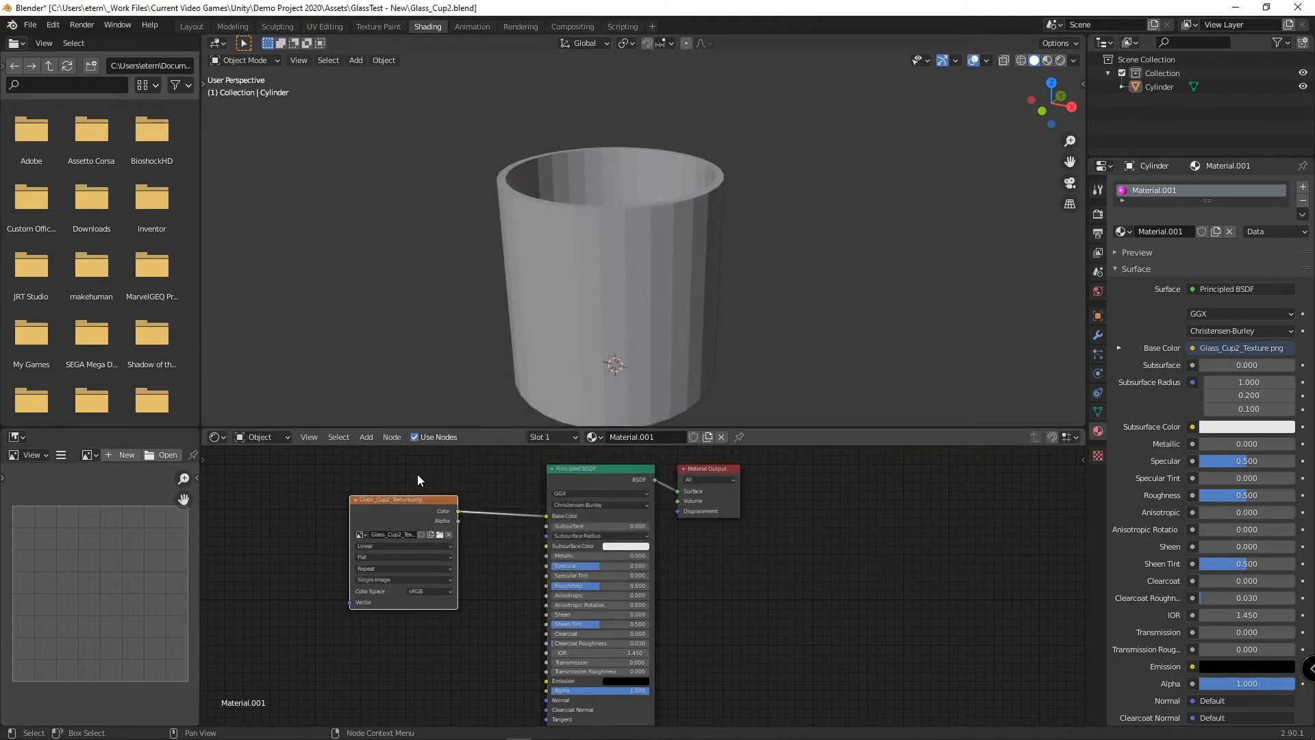
Step: Display the cup in Material Preview shading and check how the text wraps around its side
click(1047, 61)
mouse_move(640, 283)
middle_down()
mouse_move(992, 267)
mouse_move(624, 277)
mouse_move(725, 229)
mouse_move(683, 251)
mouse_move(820, 245)
mouse_move(729, 259)
middle_up()
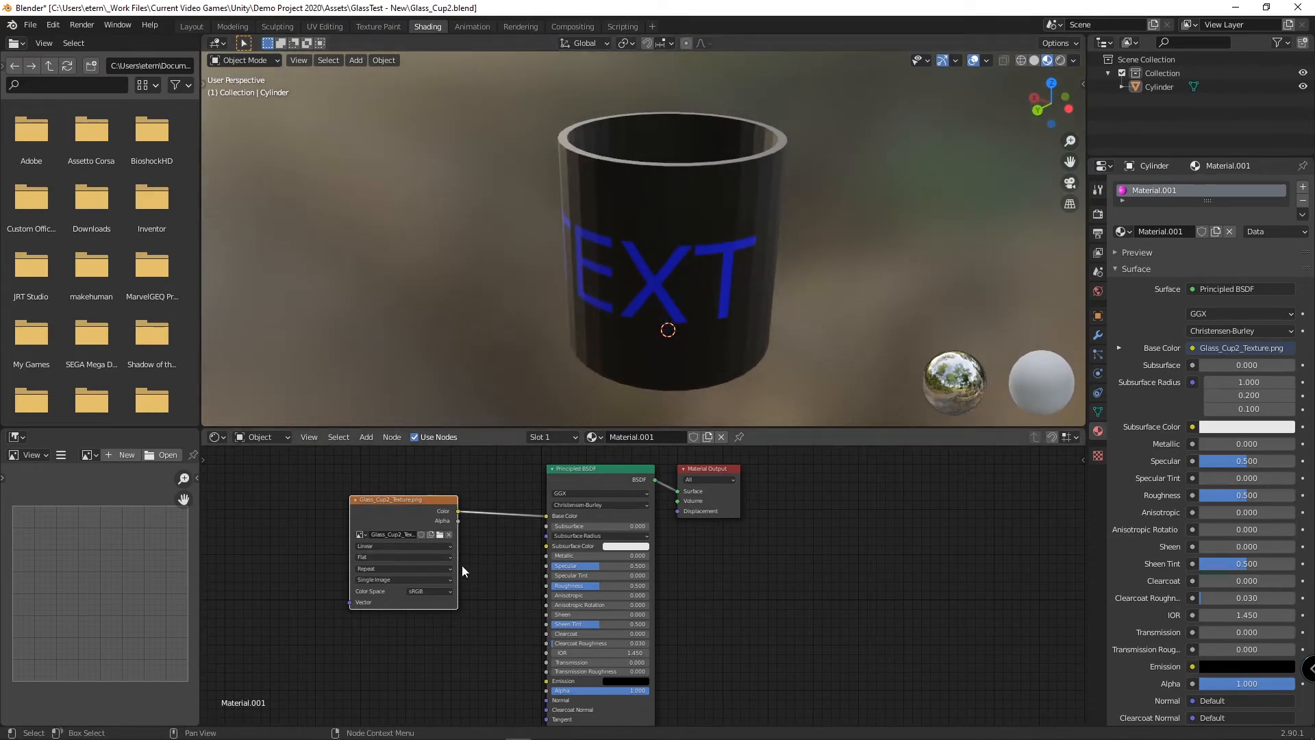
scroll(578, 593, down, 2)
scroll(560, 643, up, 3)
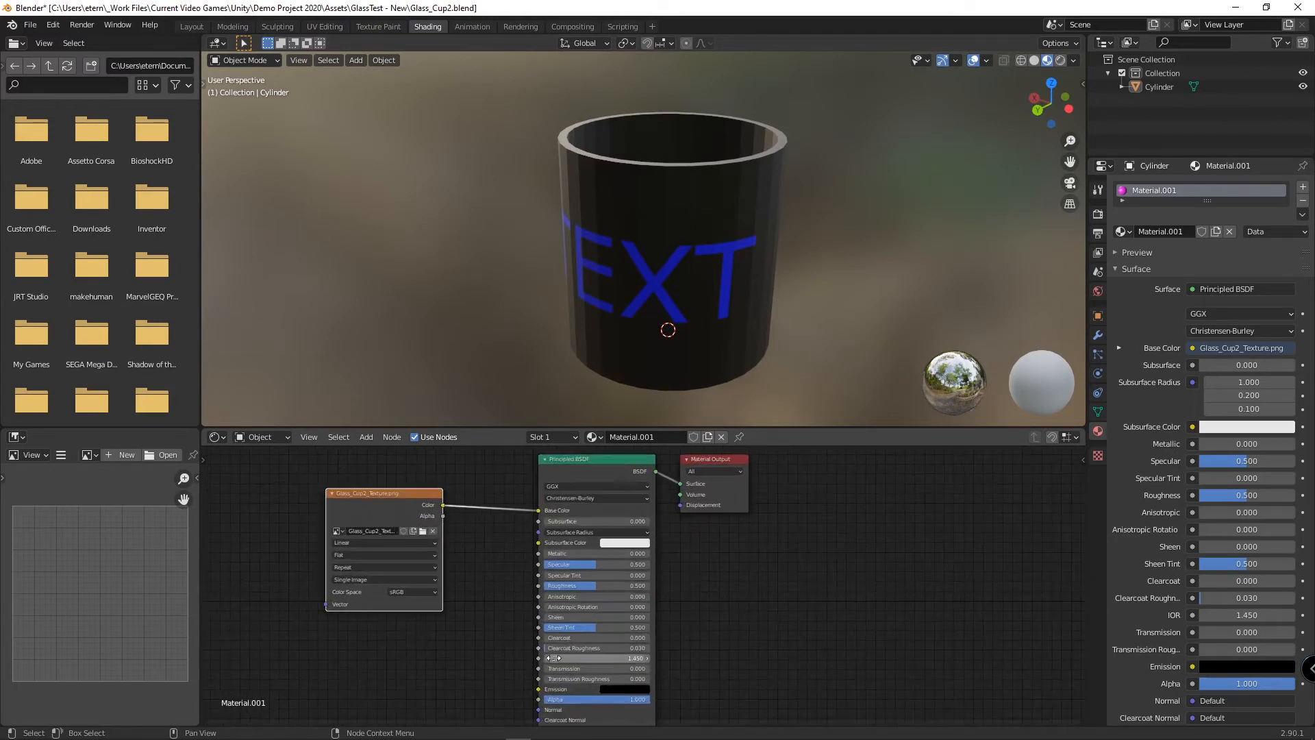
Step: Connect the Image Texture node's Alpha output to the Alpha input of the Principled BSDF
middle_drag(541, 662, 550, 610)
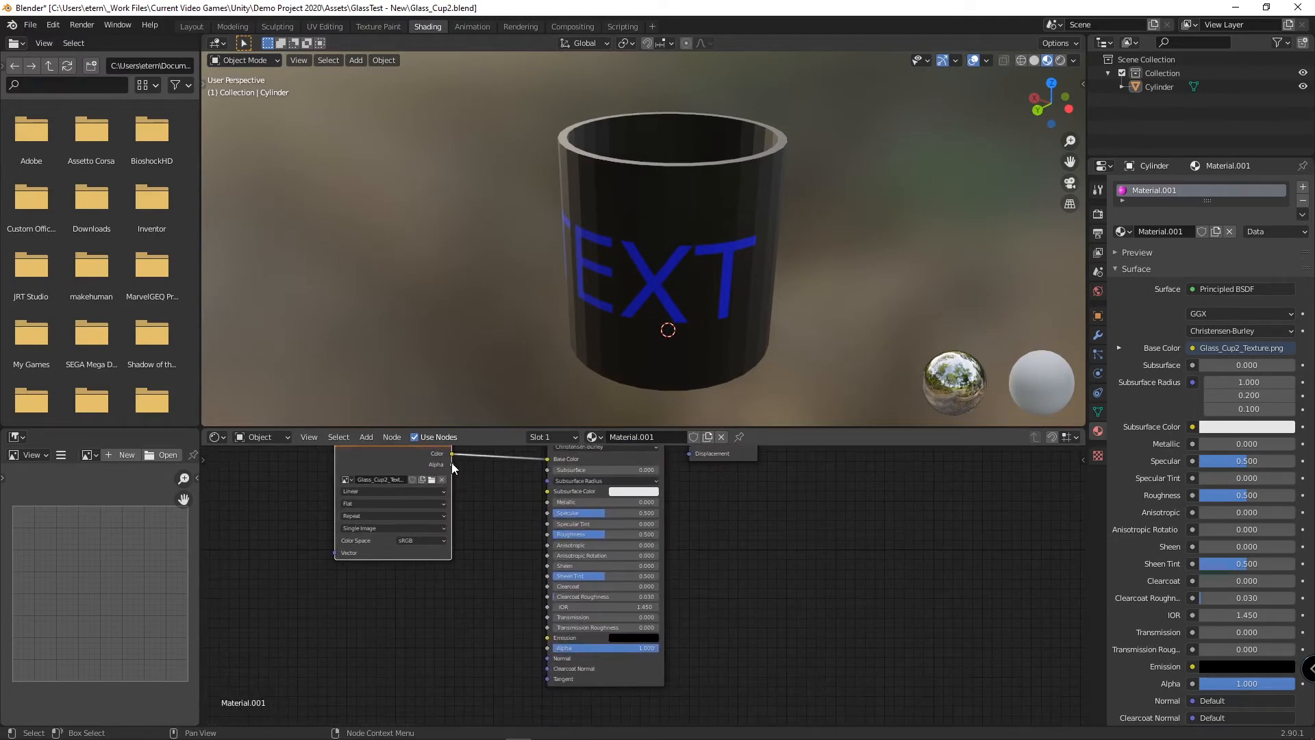
drag(451, 462, 543, 648)
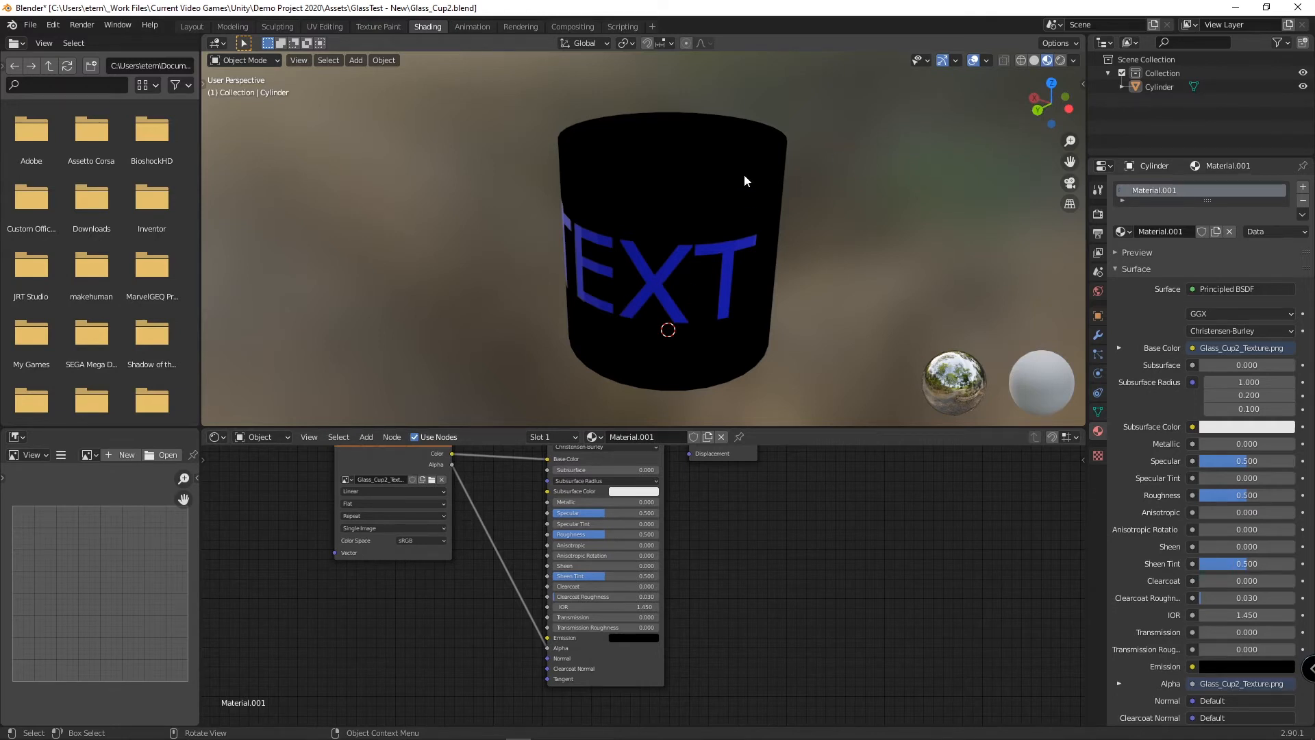
click(1099, 214)
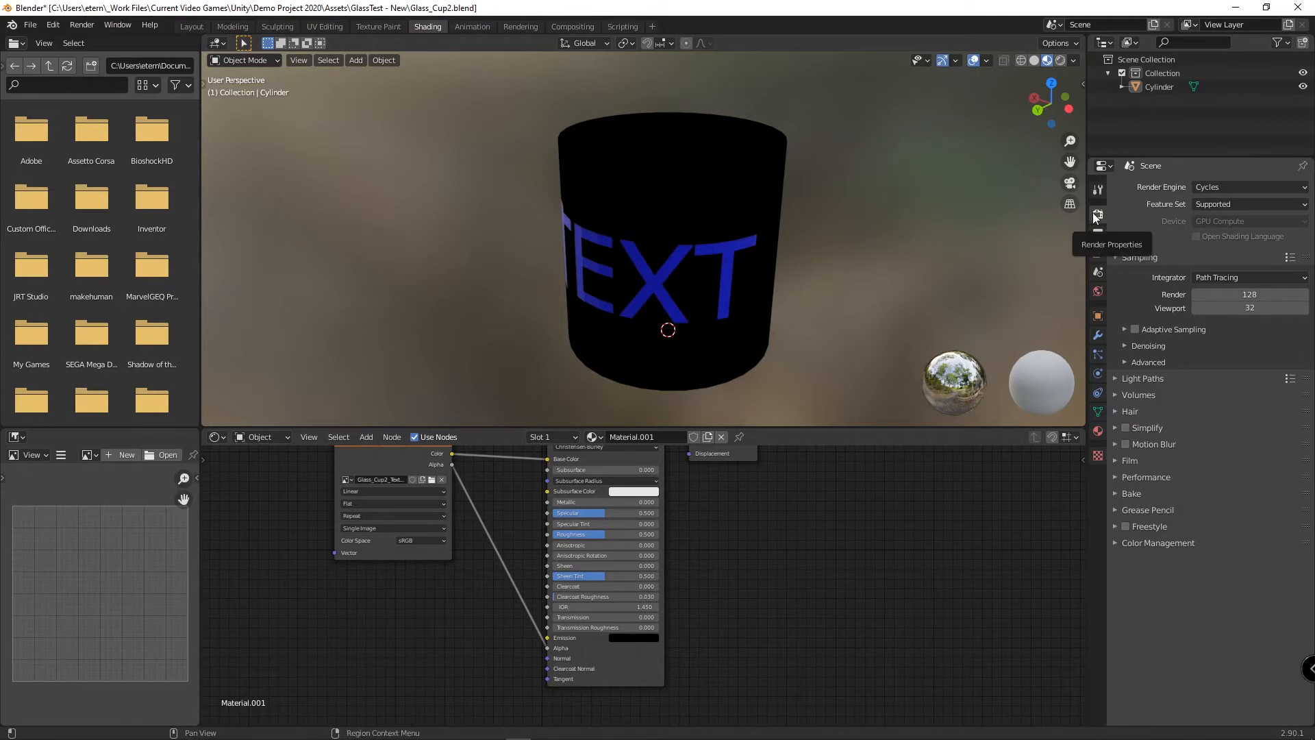
click(1235, 187)
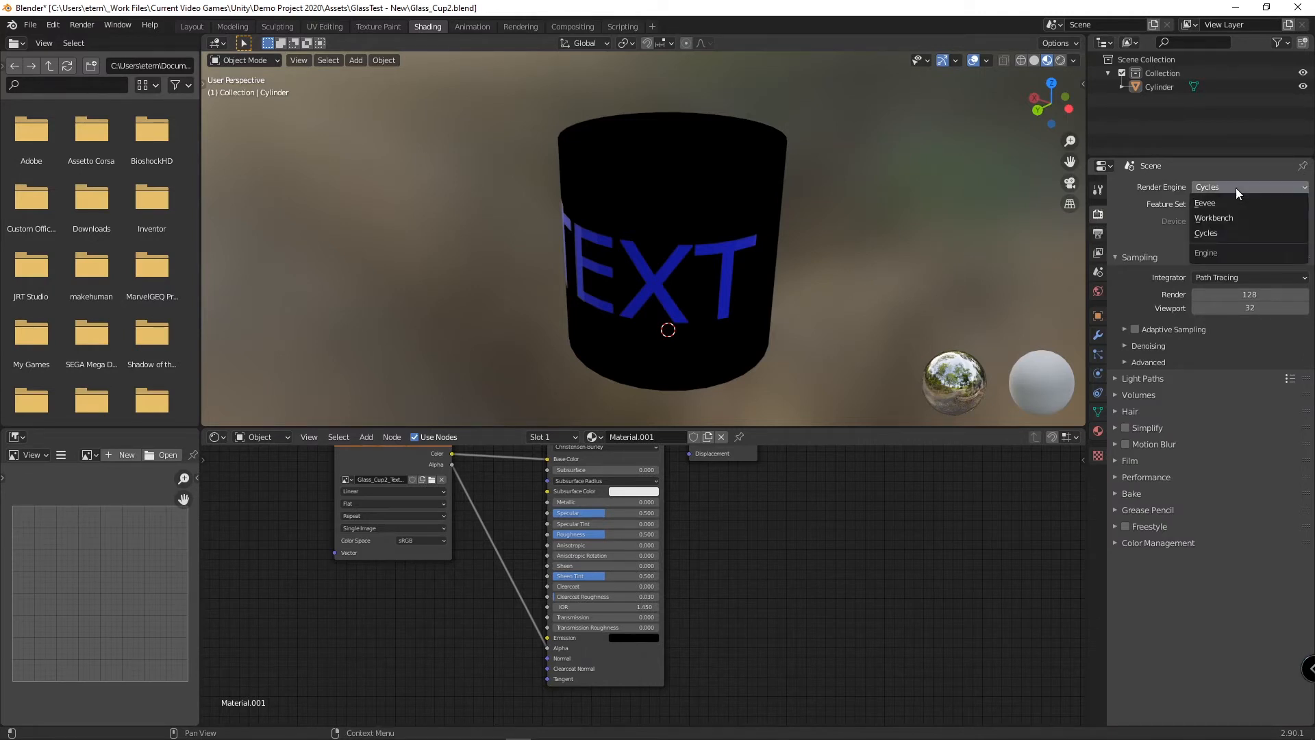
click(1235, 188)
click(1234, 202)
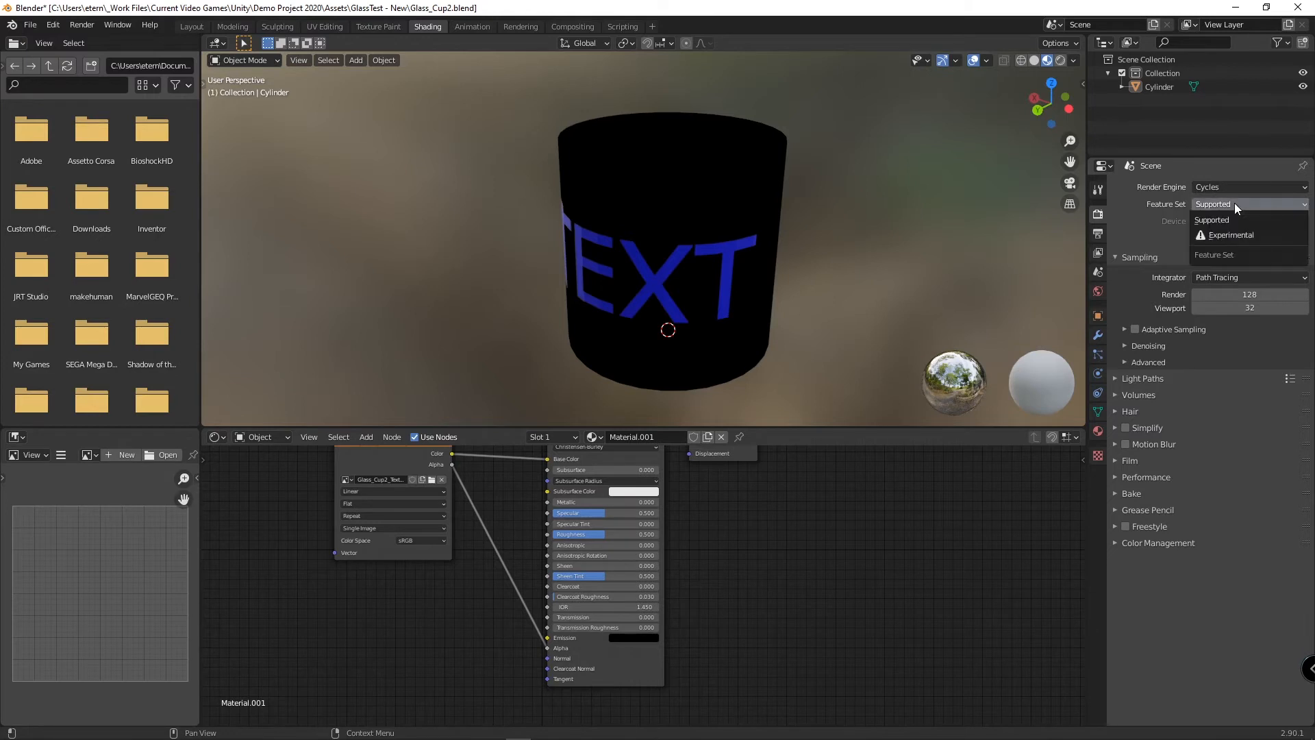
click(1234, 202)
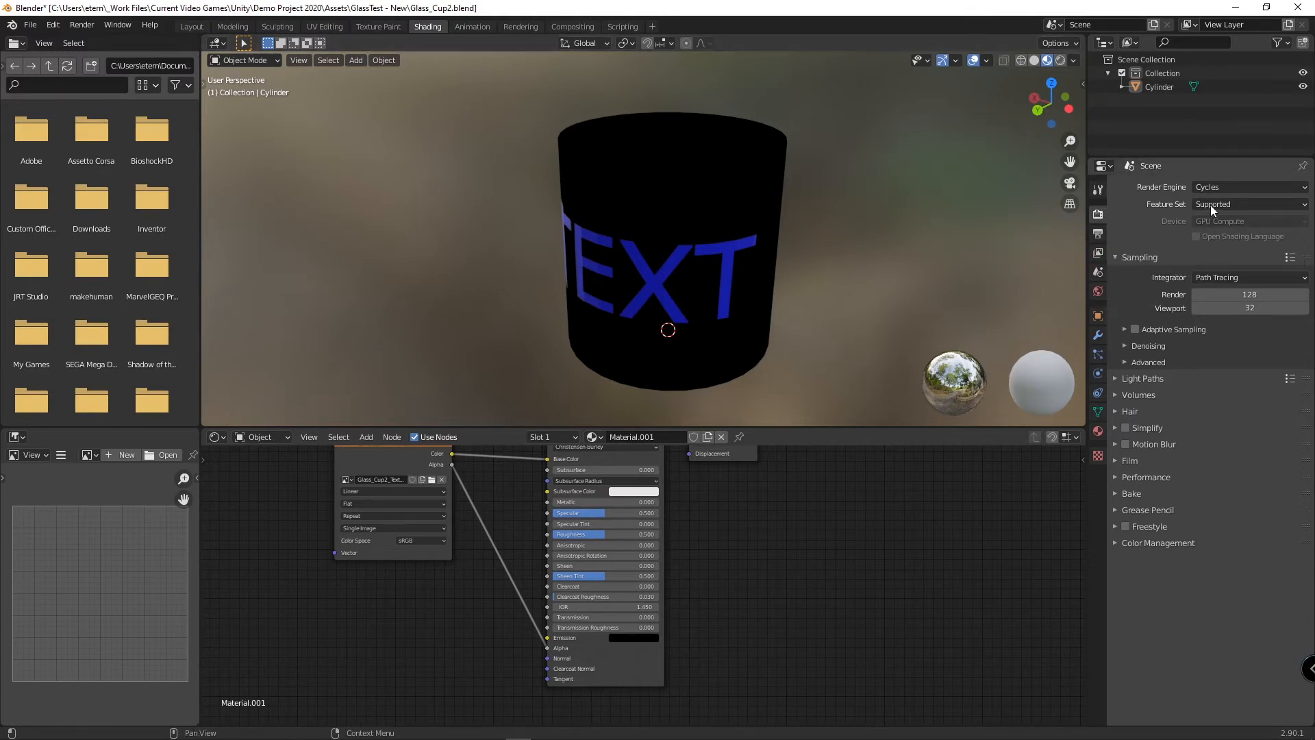
Step: Display the cup in Rendered shading and save the Glass_Cup2 Blender file
click(1062, 59)
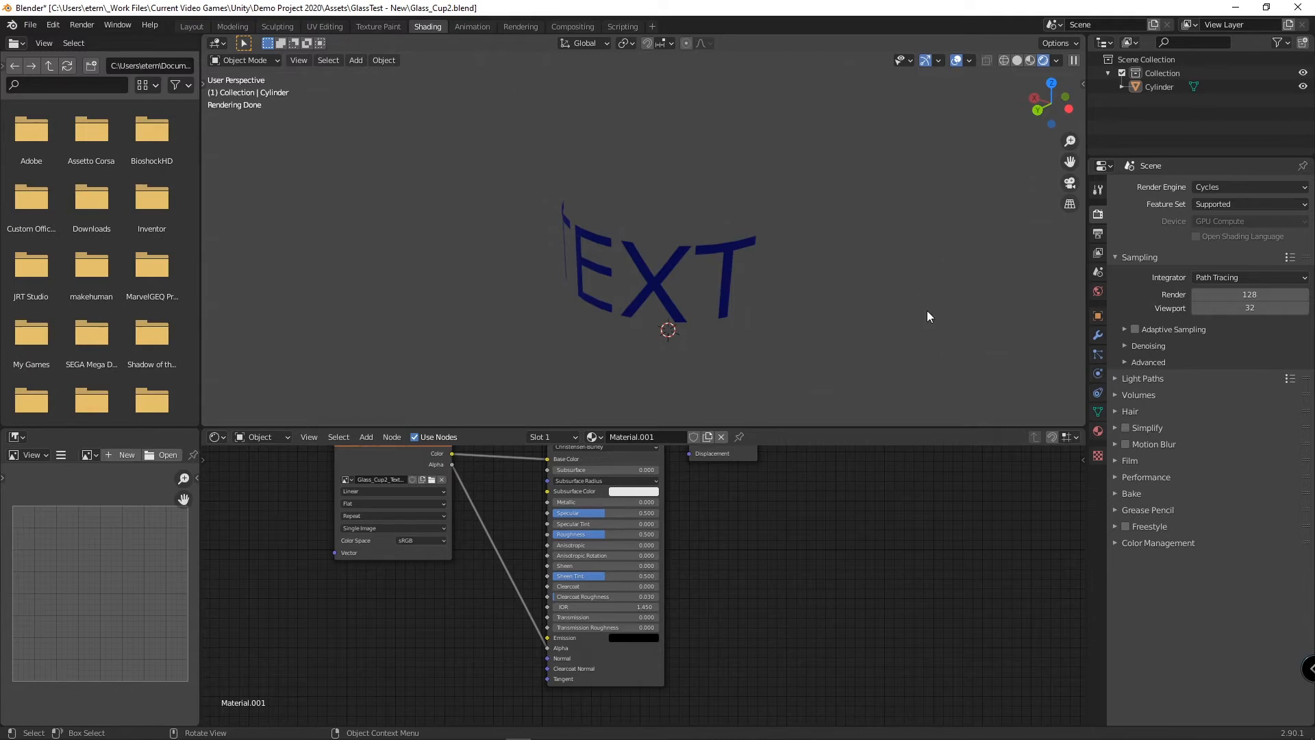
key(ctrl+s)
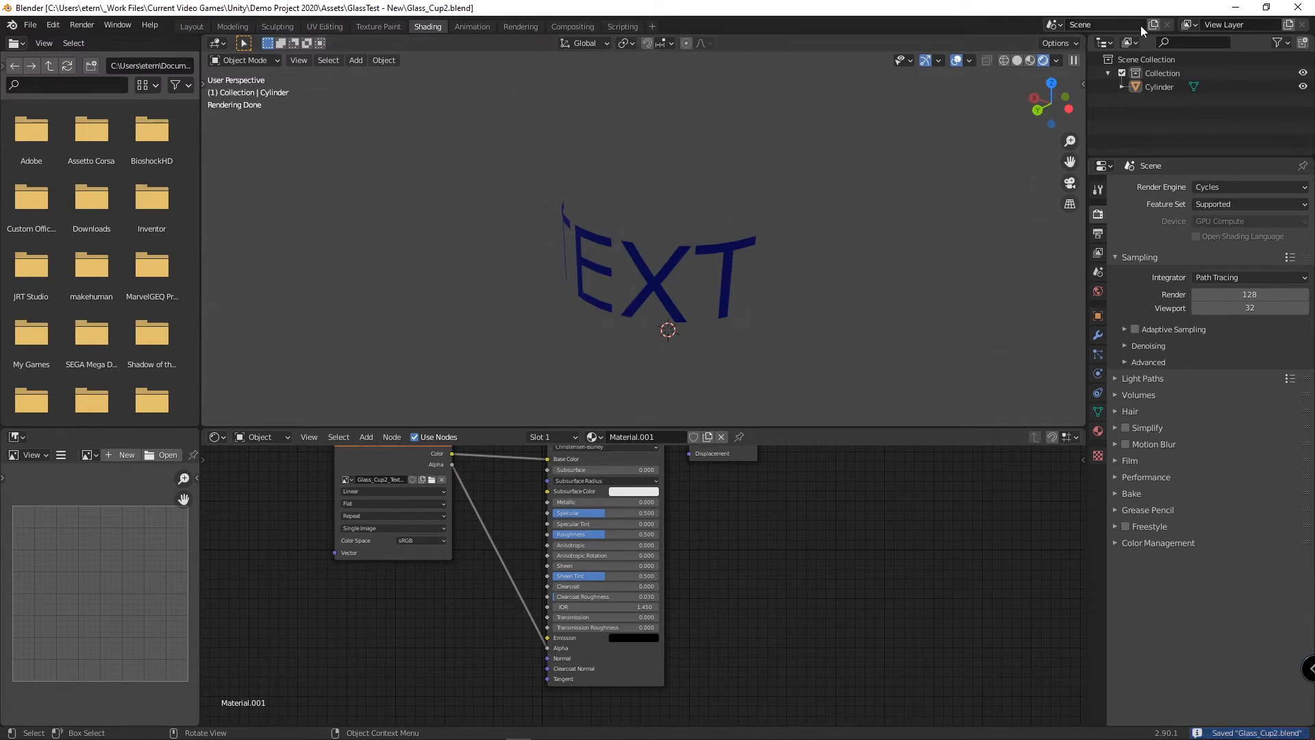
Step: Switch to Unity and move the Glass_Cup1_Prefab cup along its X axis to about X 236.76, clear of the health pack
key(alt+Tab)
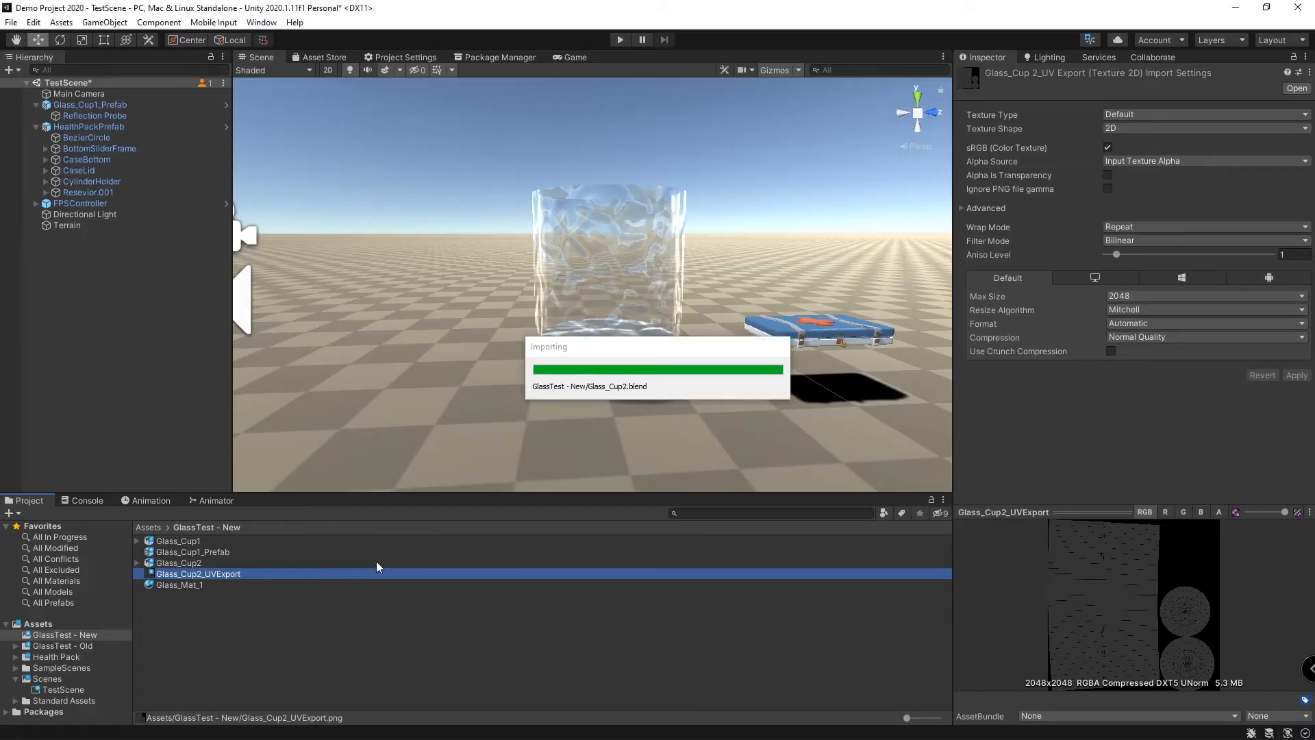
click(618, 265)
key(f)
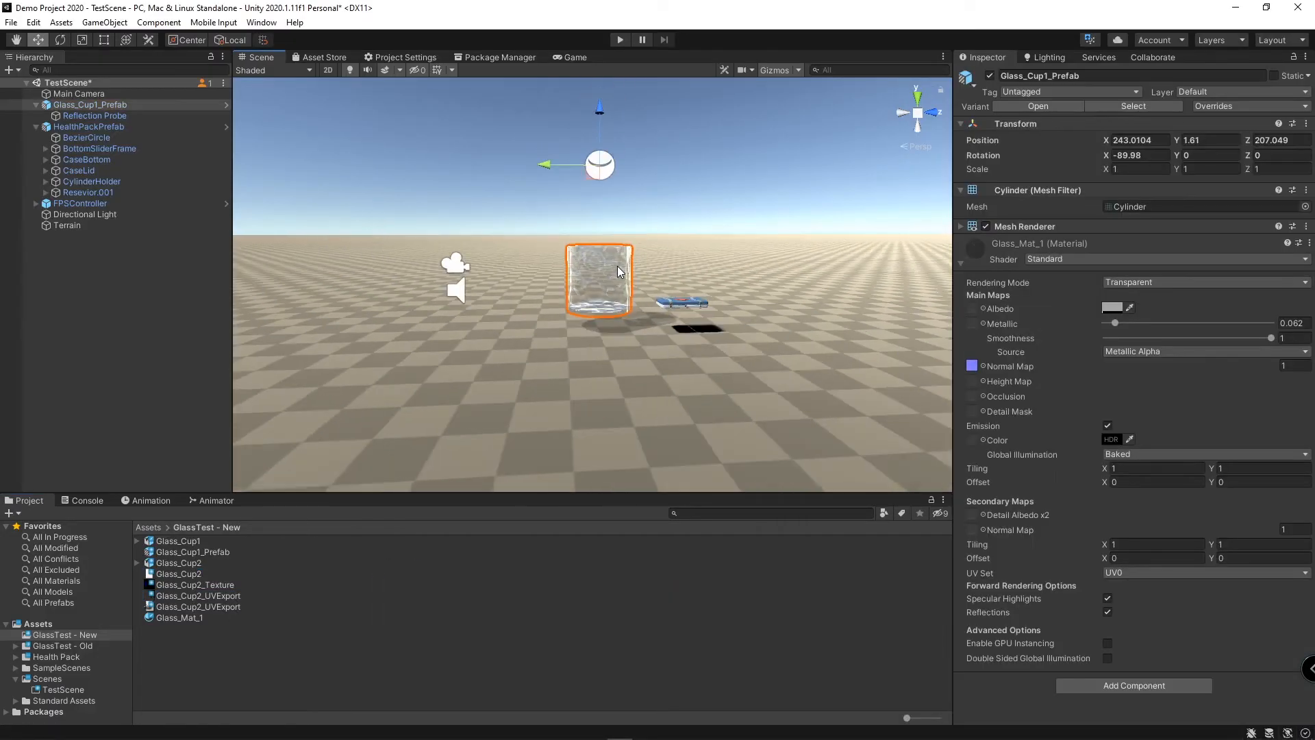
middle_drag(644, 260, 700, 312)
right_drag(610, 226, 690, 322)
middle_drag(689, 321, 809, 356)
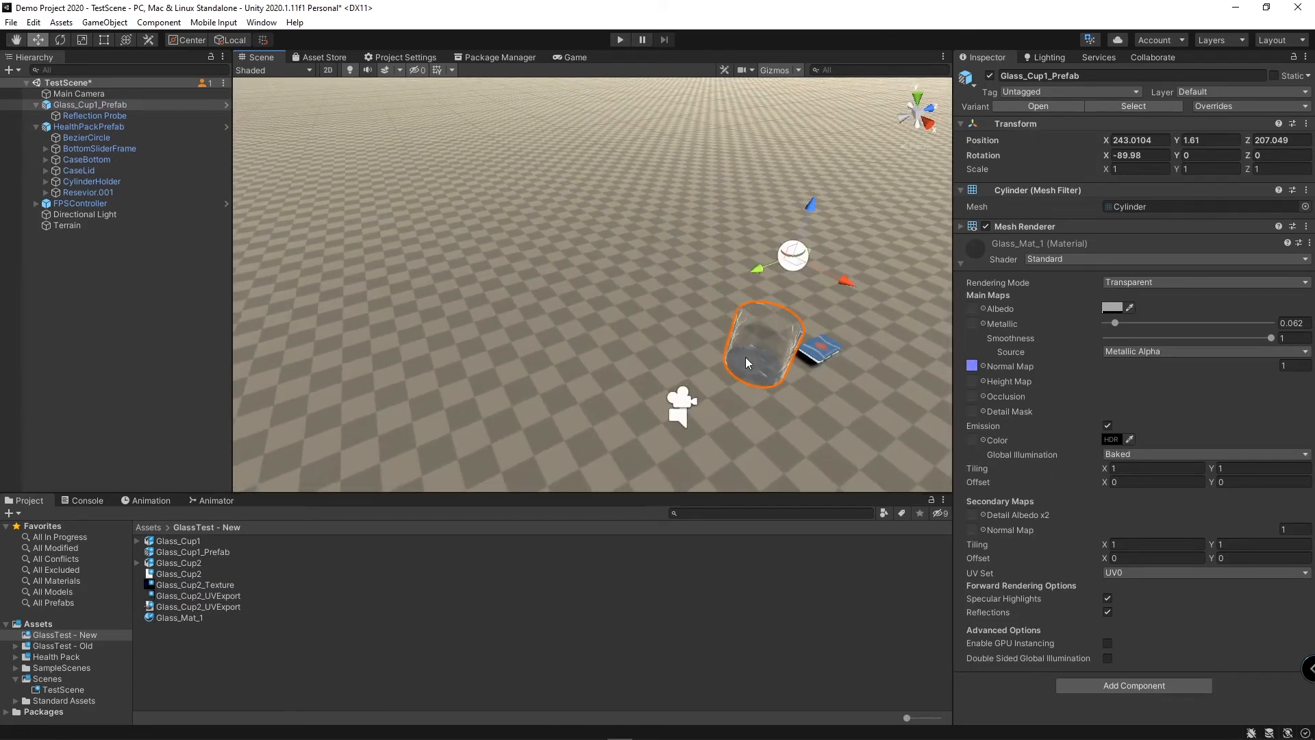
drag(841, 283, 701, 215)
middle_drag(774, 360, 715, 349)
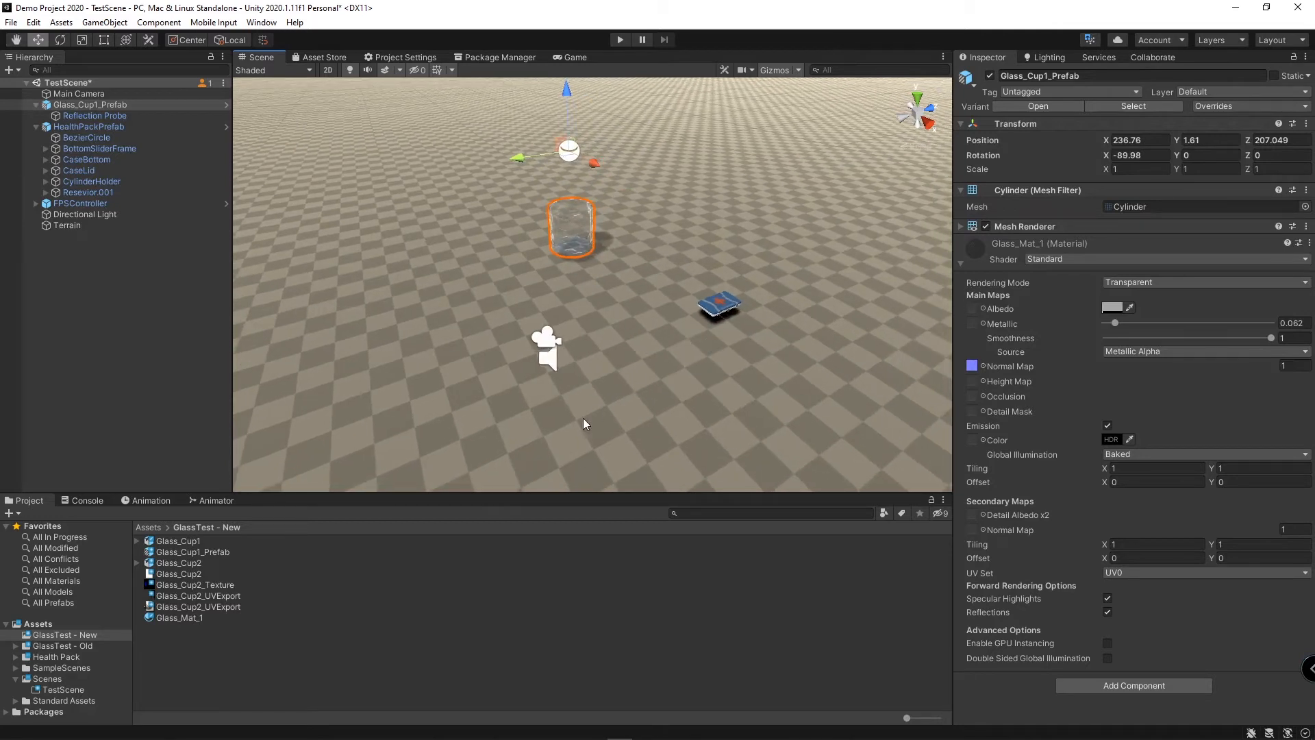
middle_drag(585, 422, 550, 409)
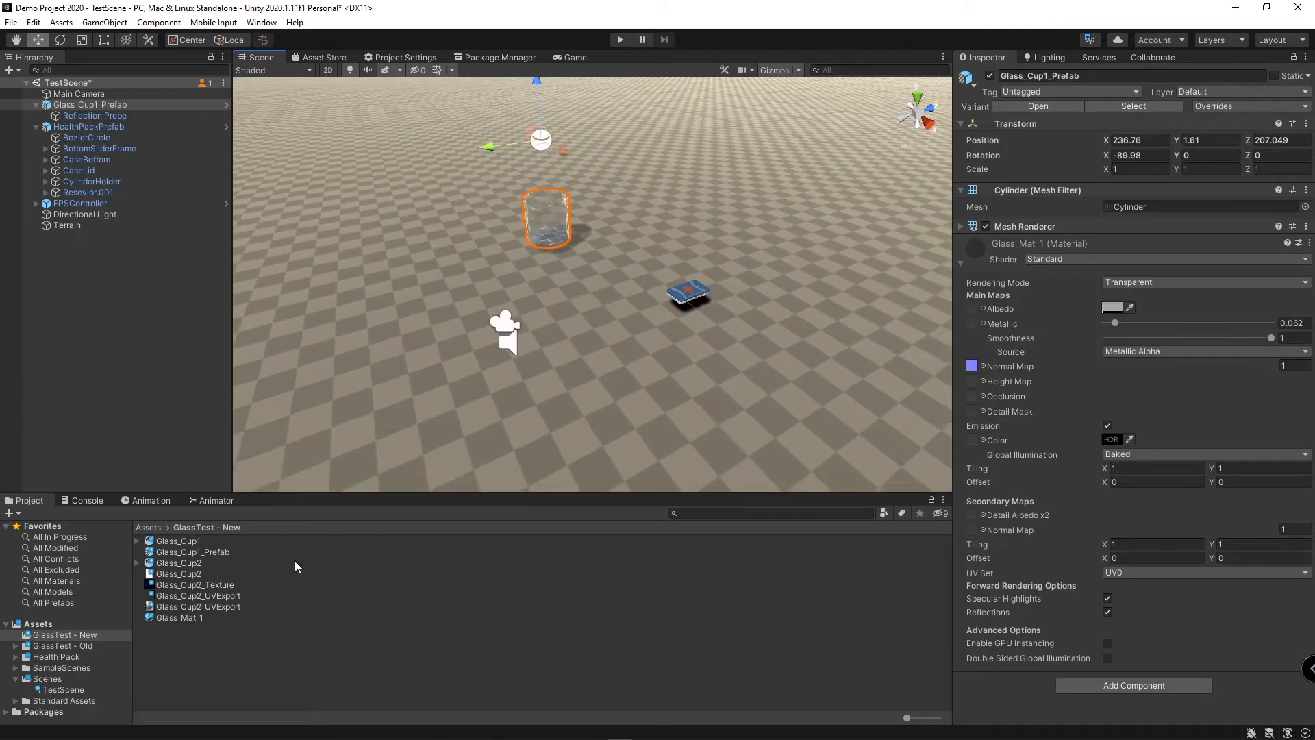
Step: Create a prefab variant from the Glass_Cup2 model and name it Glass_Cup2_Prefab
click(167, 566)
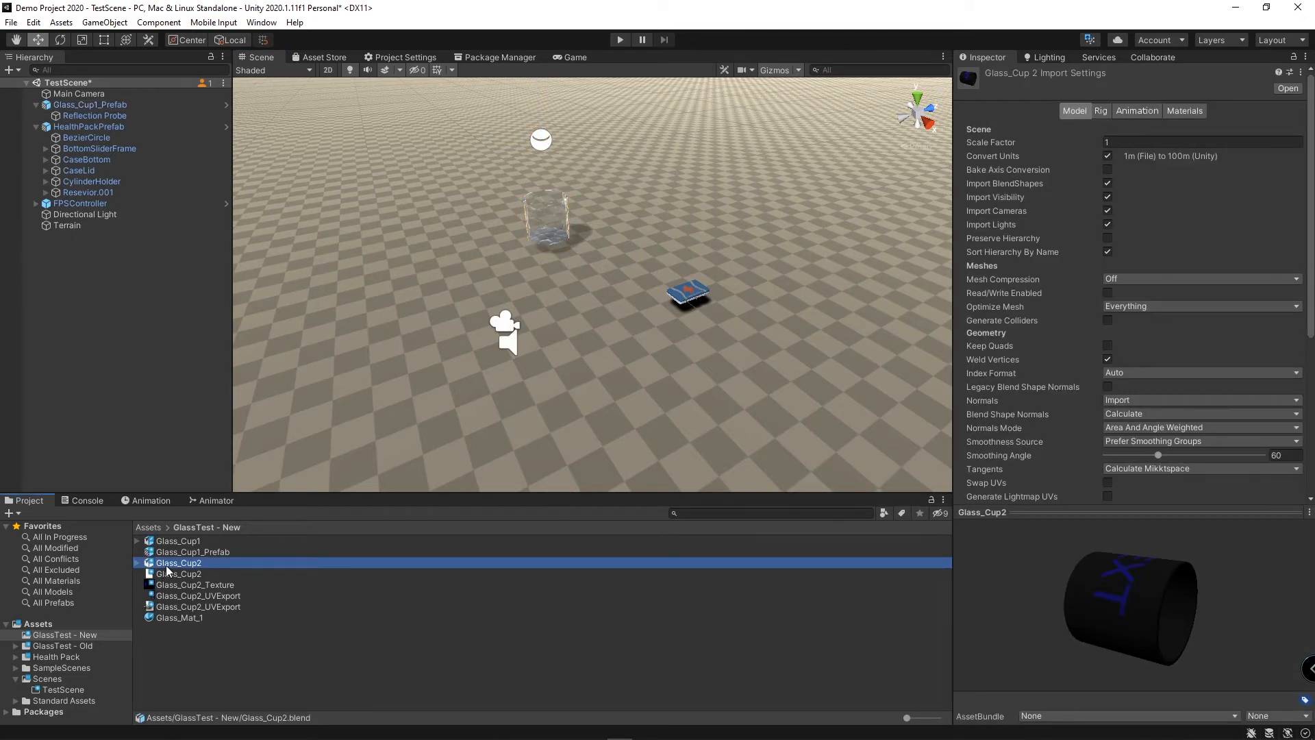
right_click(168, 562)
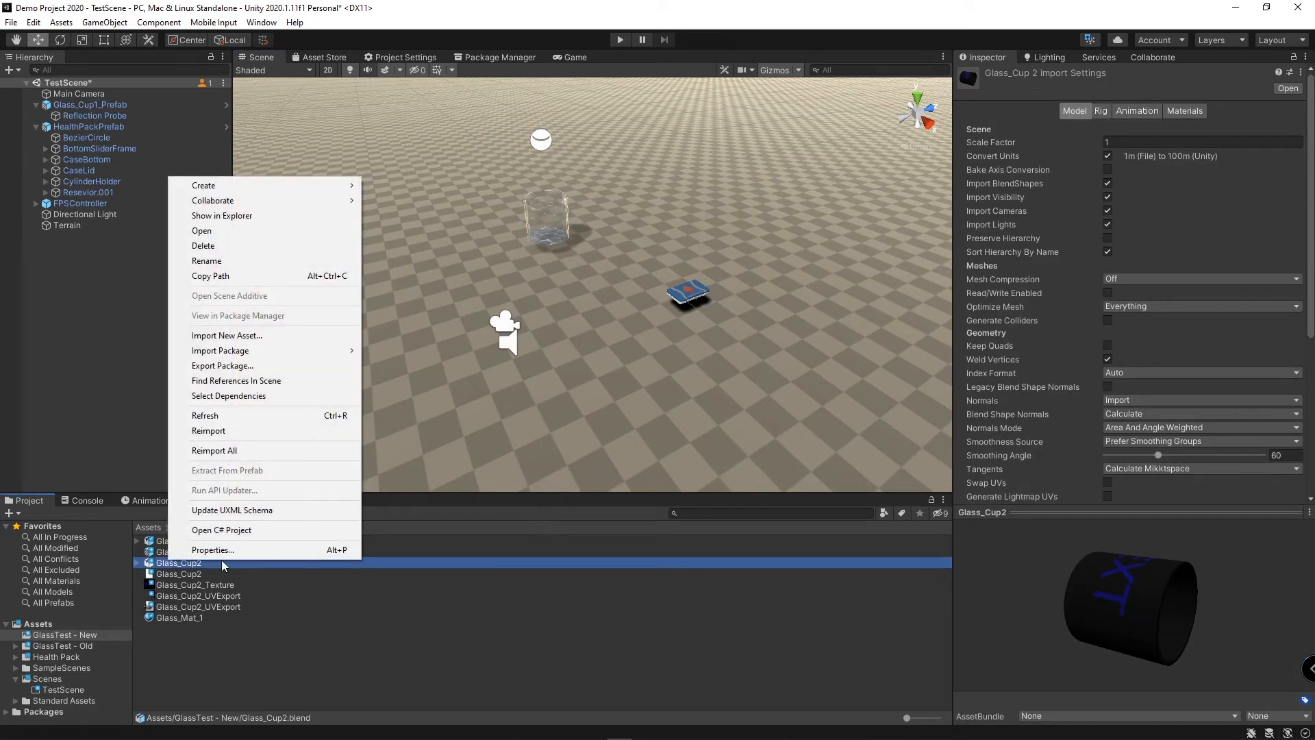
mouse_move(240, 185)
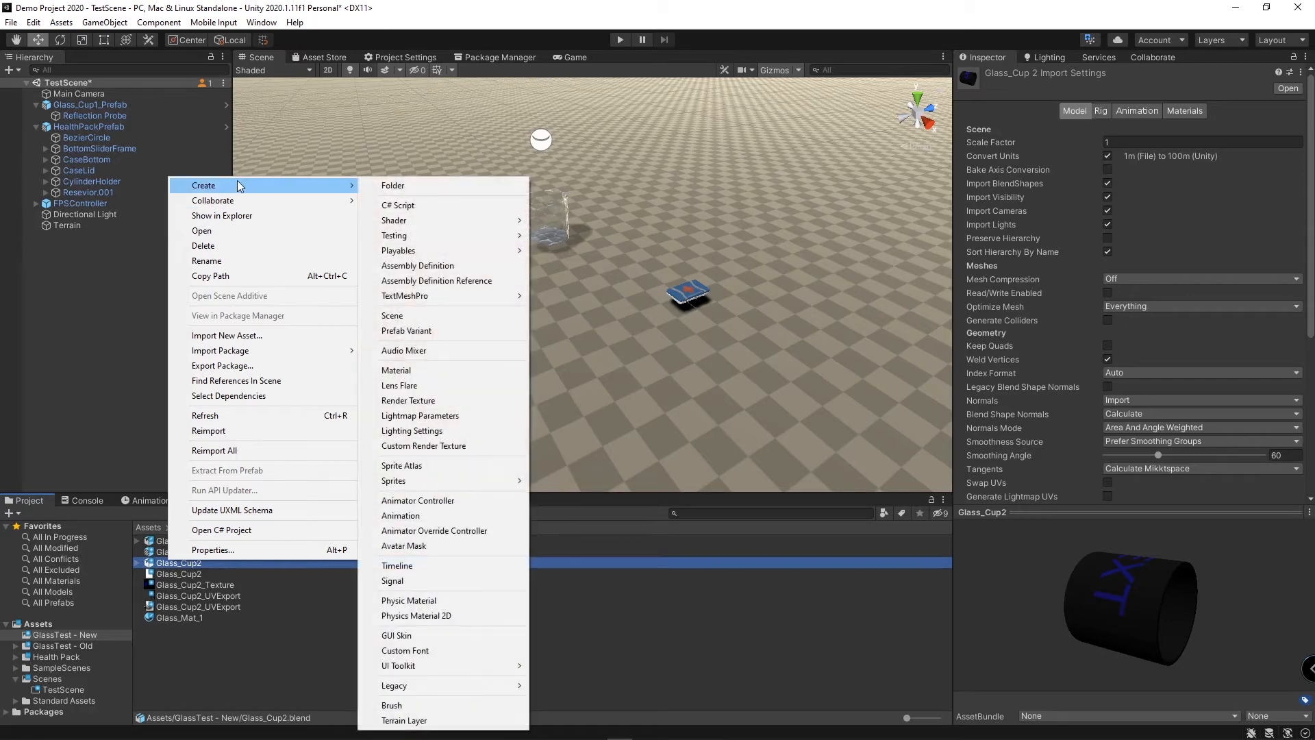
click(418, 332)
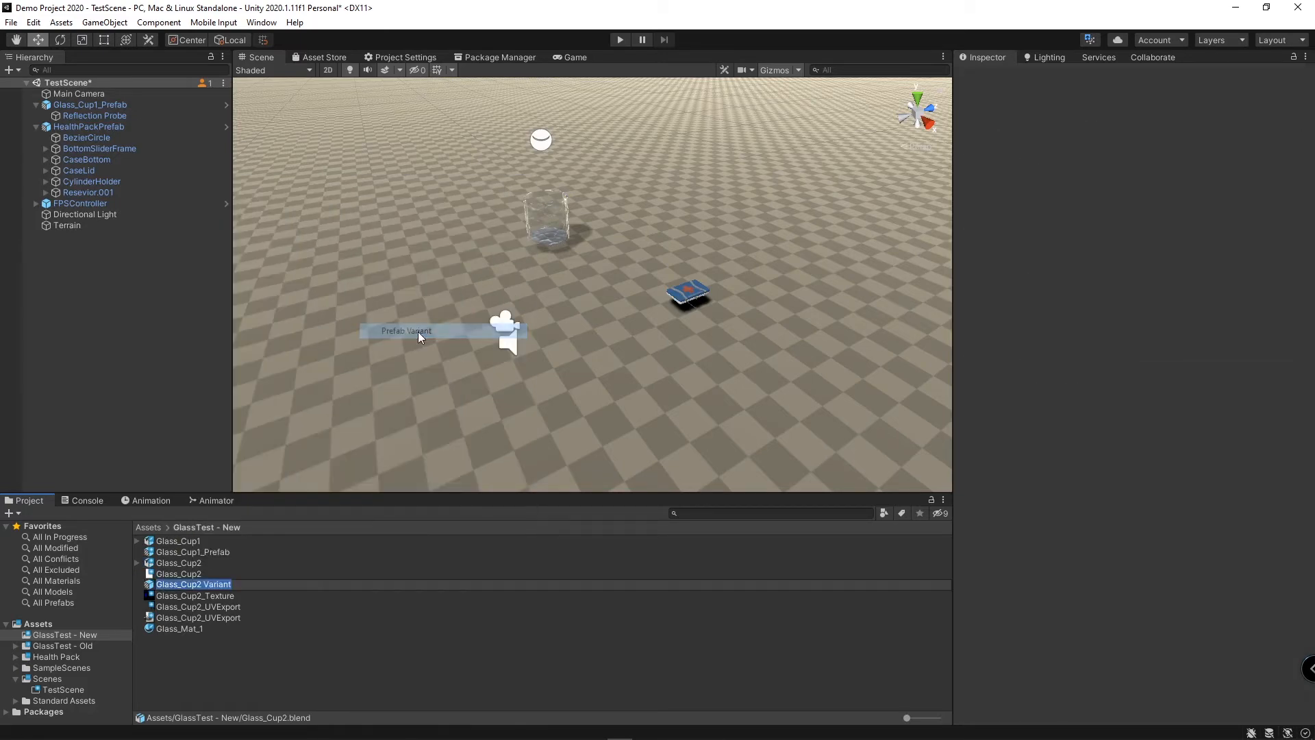
key(End)
key(BackSpace)
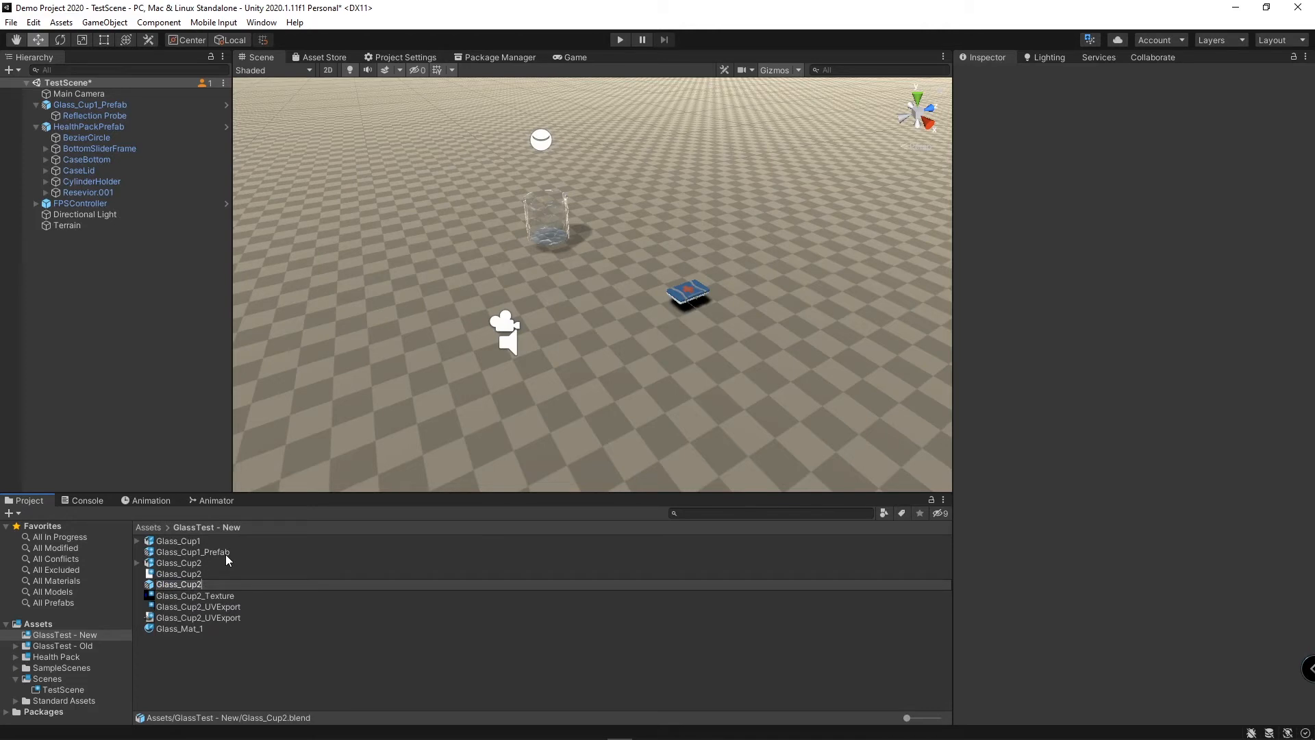
key(Return)
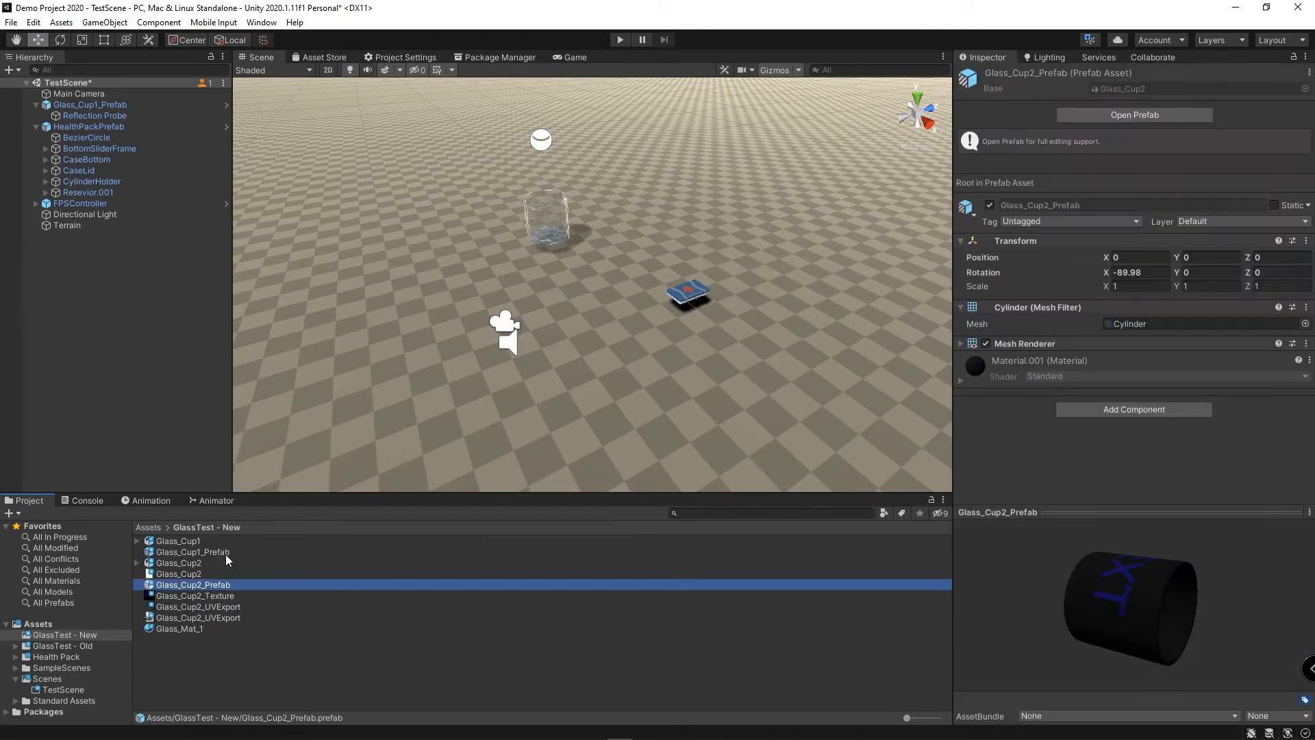
Step: Open Glass_Cup2_Prefab for editing and add a Reflection Probe as a child of the cup
double_click(150, 586)
scroll(473, 378, down, 3)
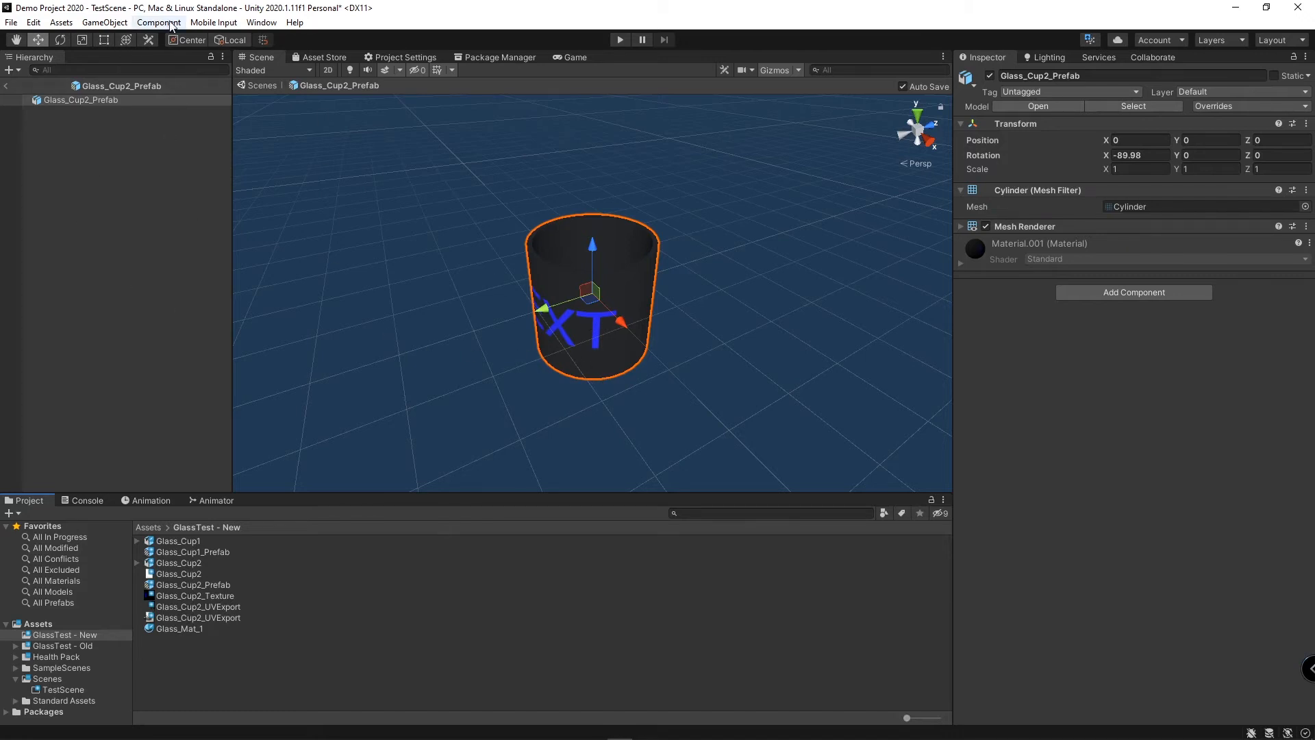
click(104, 22)
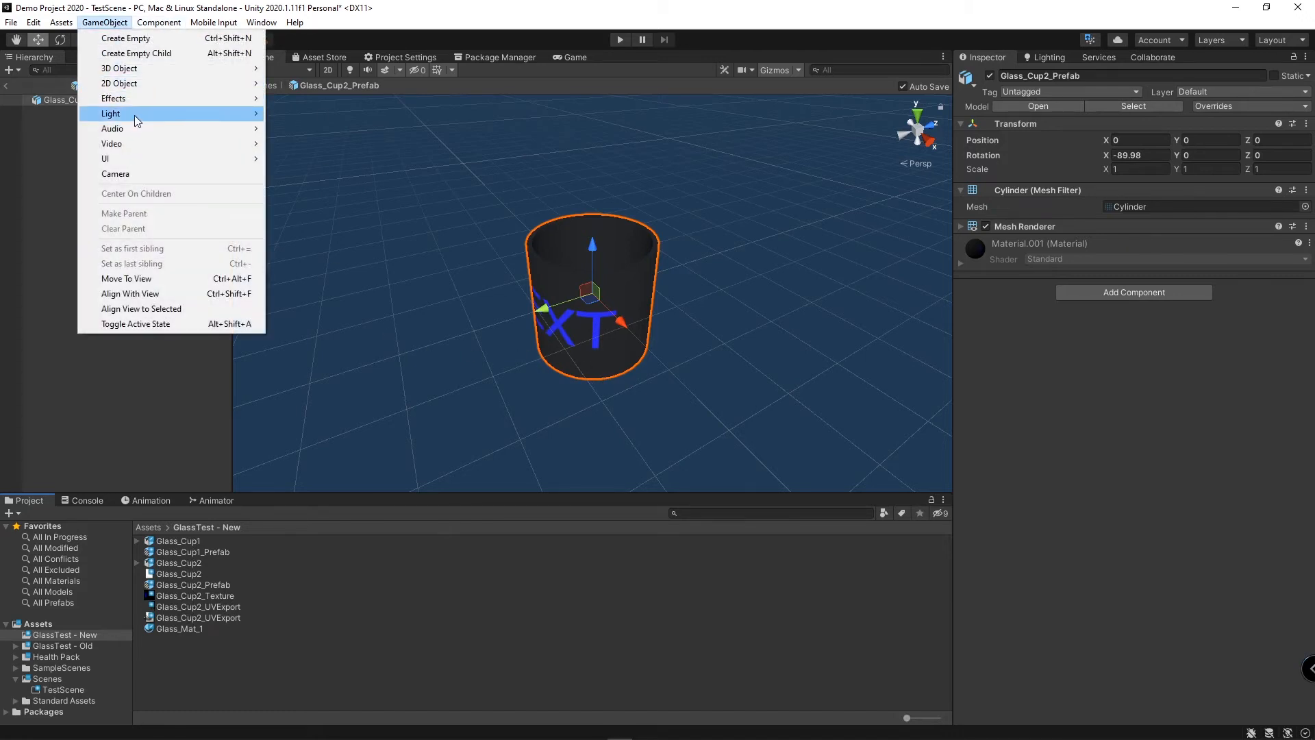
mouse_move(137, 116)
click(338, 175)
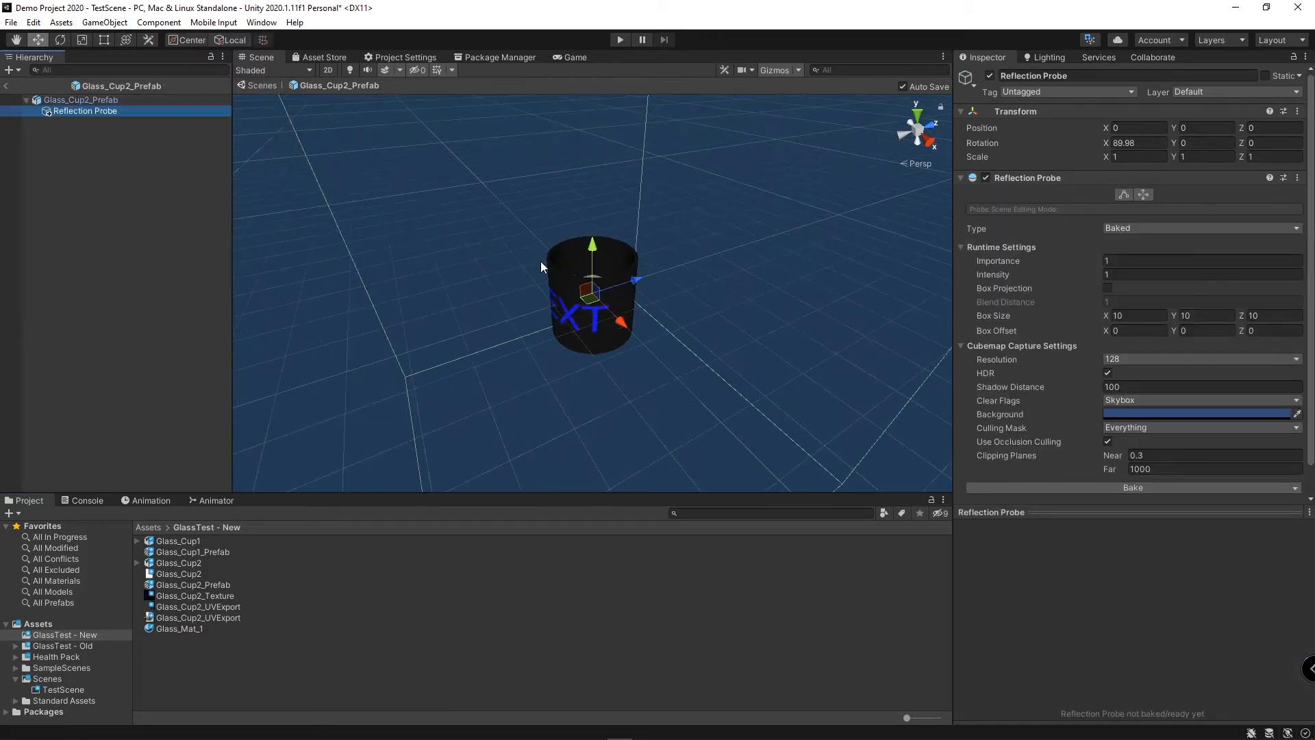
Step: Try raising the reflection probe to about Z 3.95 above the cup and stretching its box to about 10.29 in Y
scroll(601, 261, down, 2)
drag(593, 252, 628, 157)
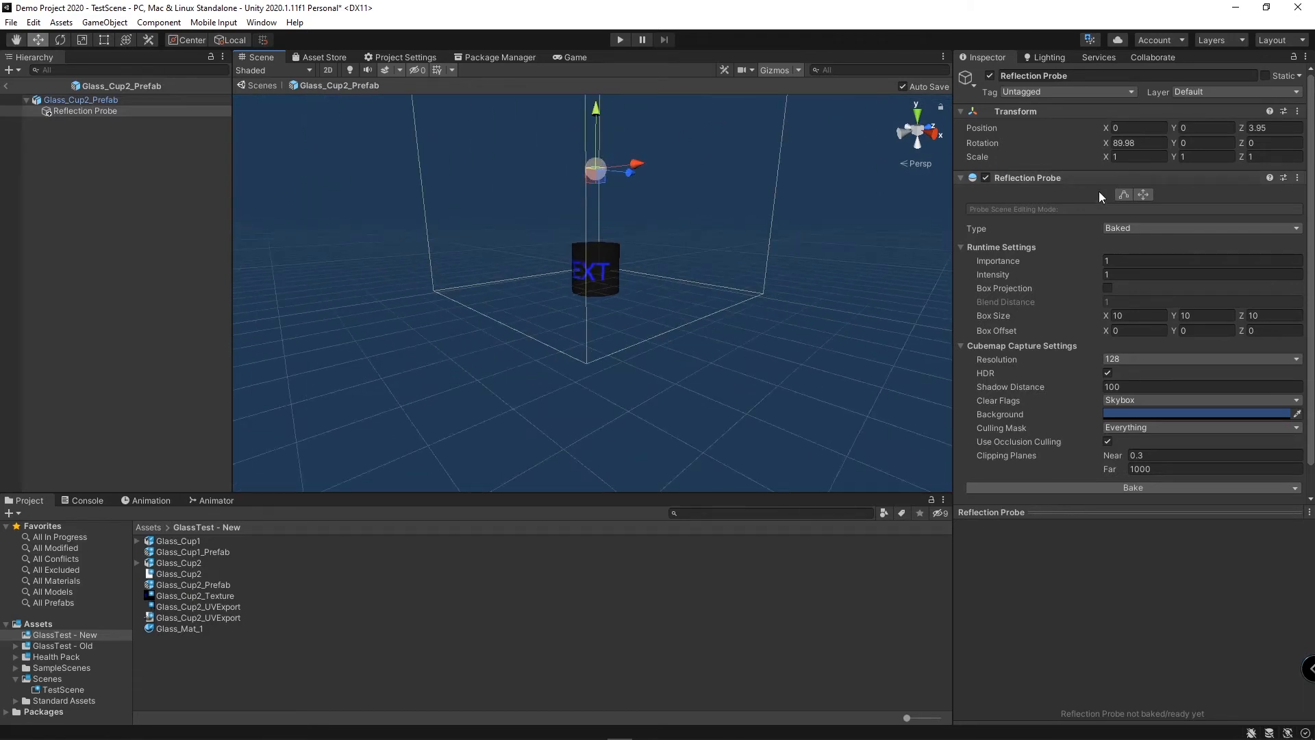
click(1124, 194)
drag(593, 293, 554, 321)
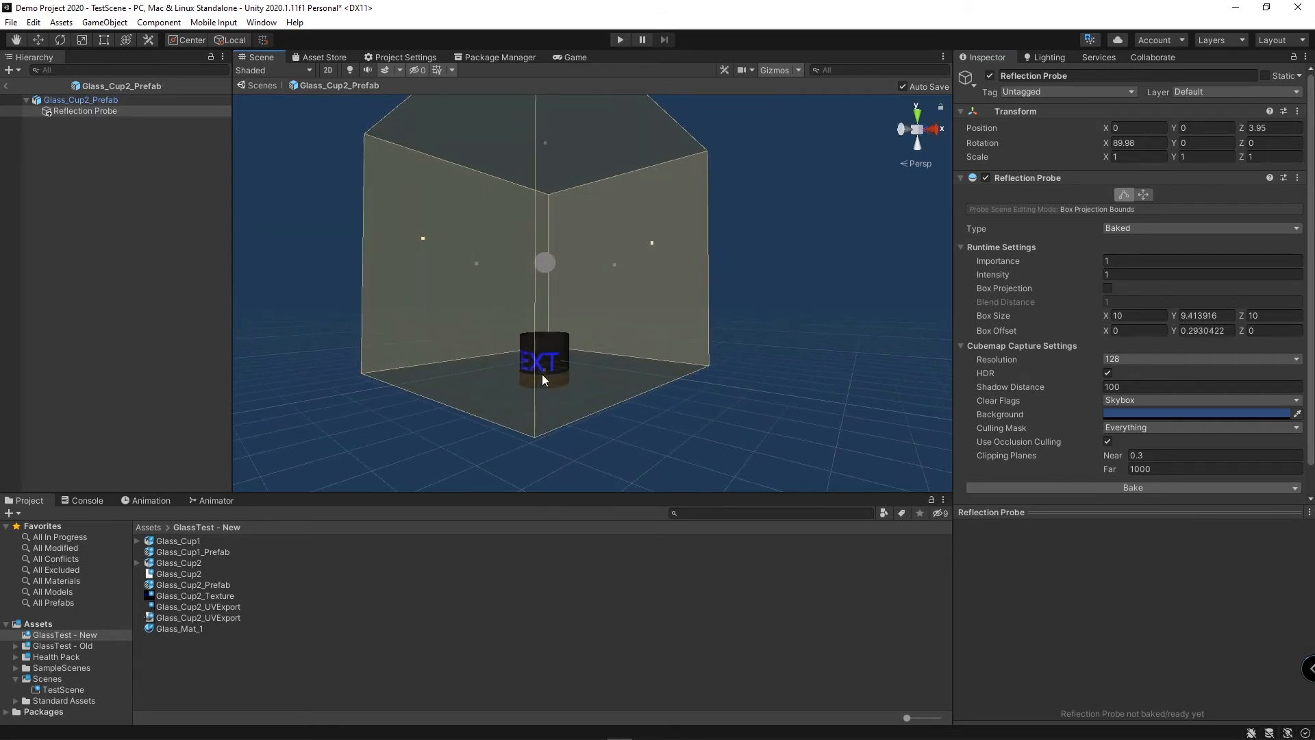
drag(544, 367, 545, 389)
alt+drag(655, 348, 587, 320)
click(560, 226)
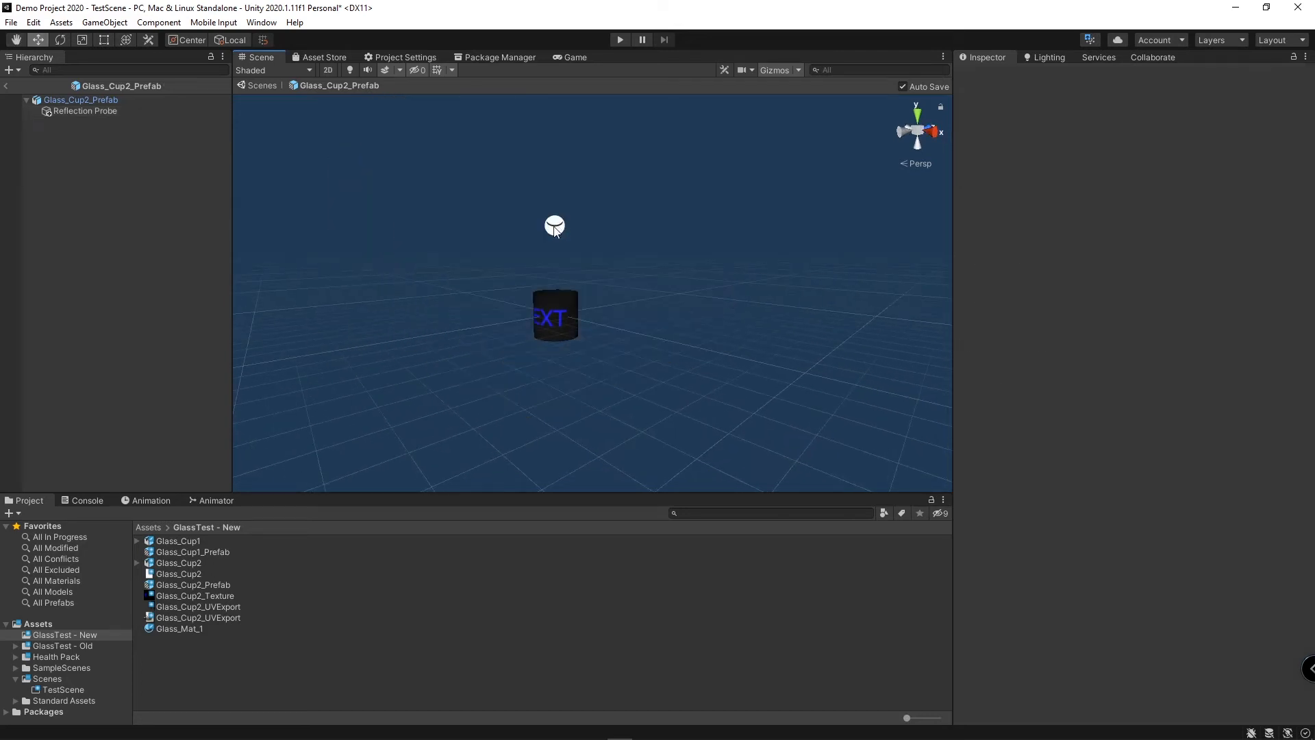
Step: Lower the reflection probe to about Z 0.09 and reshape its box to about 13.67 in Y, with a Y offset of about 5.38
click(85, 111)
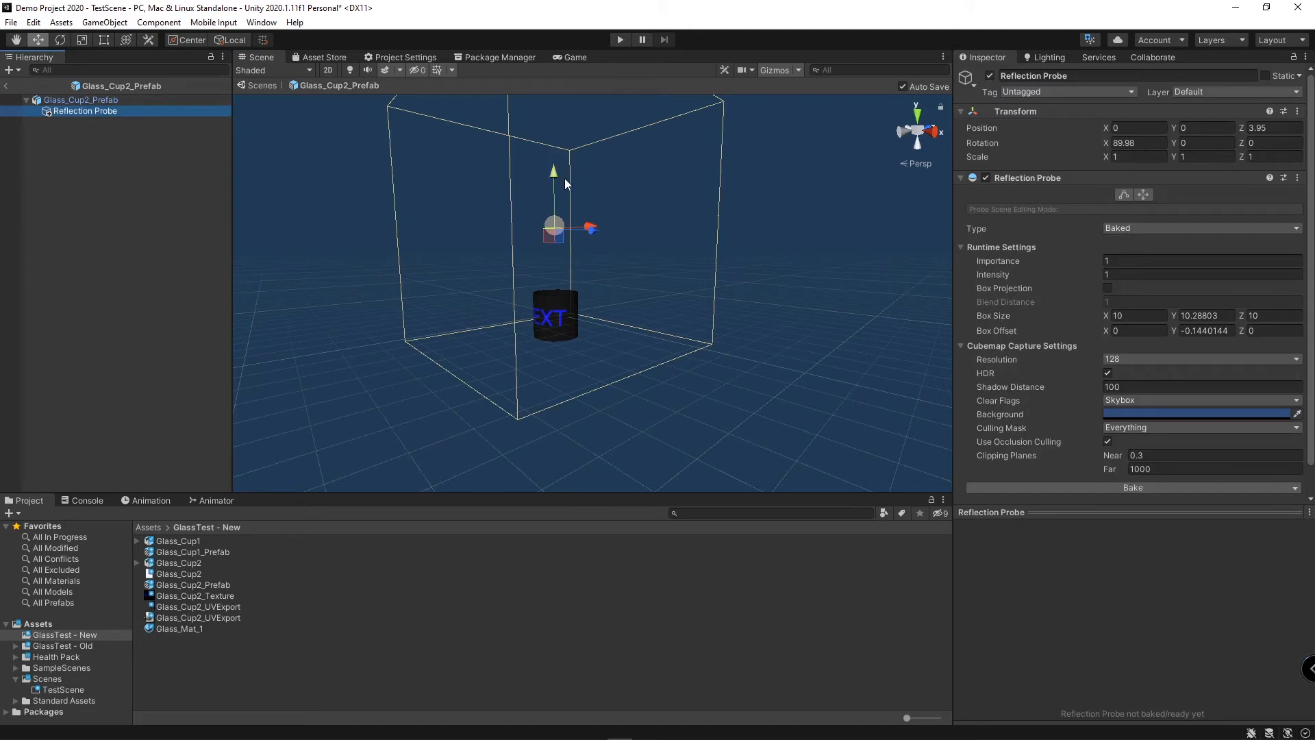
drag(555, 170, 556, 263)
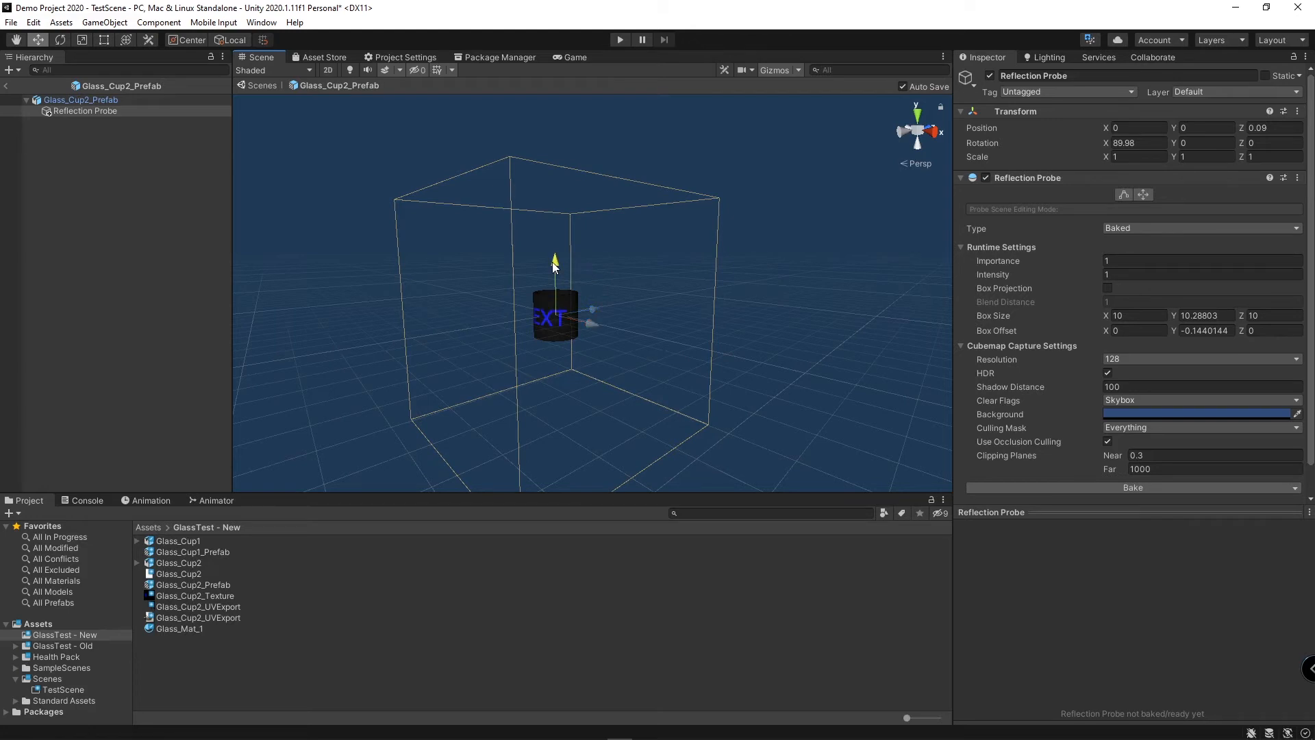
click(1123, 195)
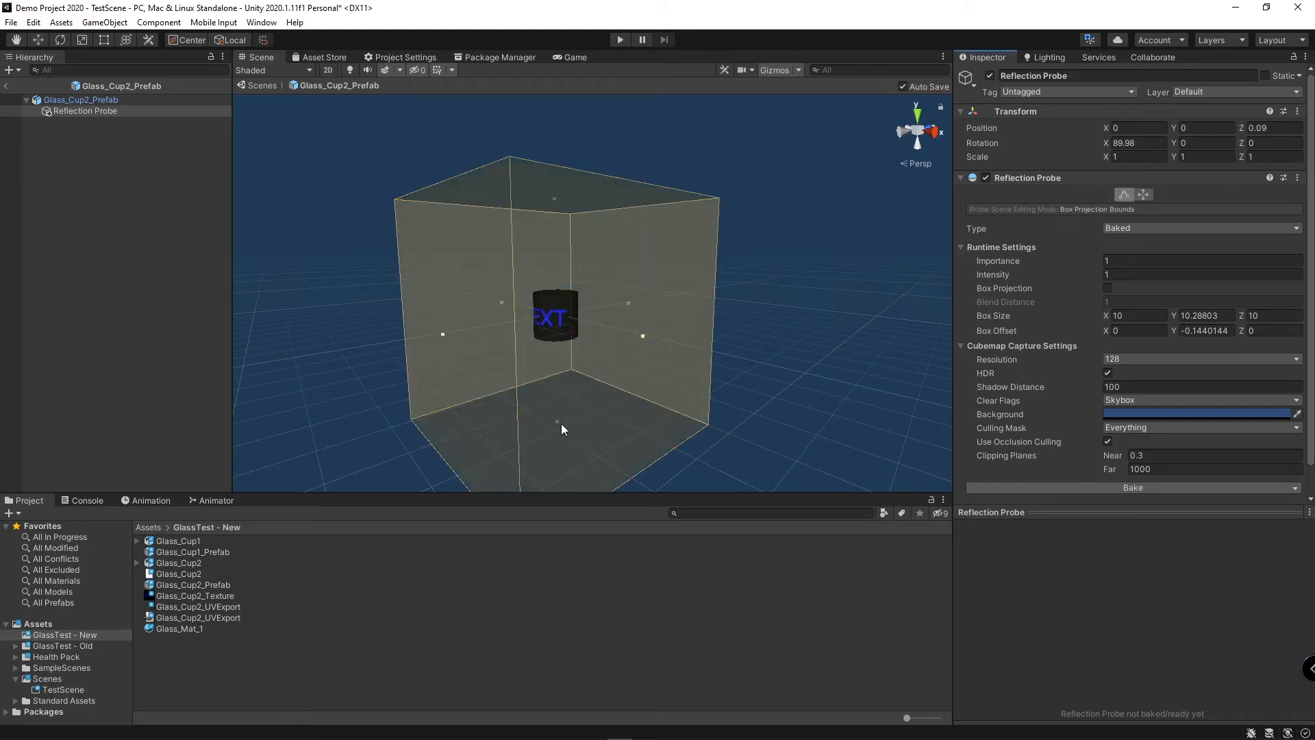
drag(557, 418, 574, 344)
drag(554, 198, 565, 115)
scroll(578, 182, down, 9)
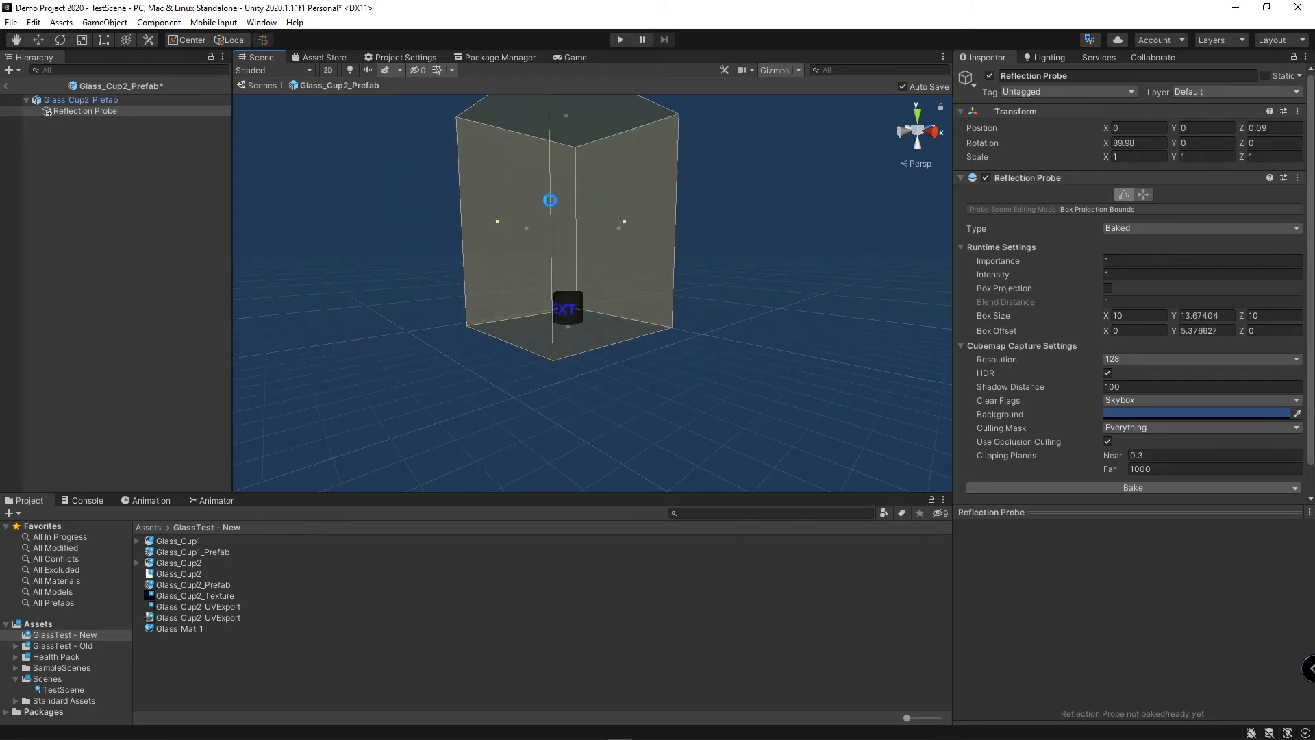
Step: Widen the reflection probe's box around the cup to about 18.83 in X and 20.82 in Z
middle_drag(539, 252, 623, 299)
right_drag(590, 304, 746, 329)
middle_drag(576, 297, 700, 318)
drag(455, 255, 391, 253)
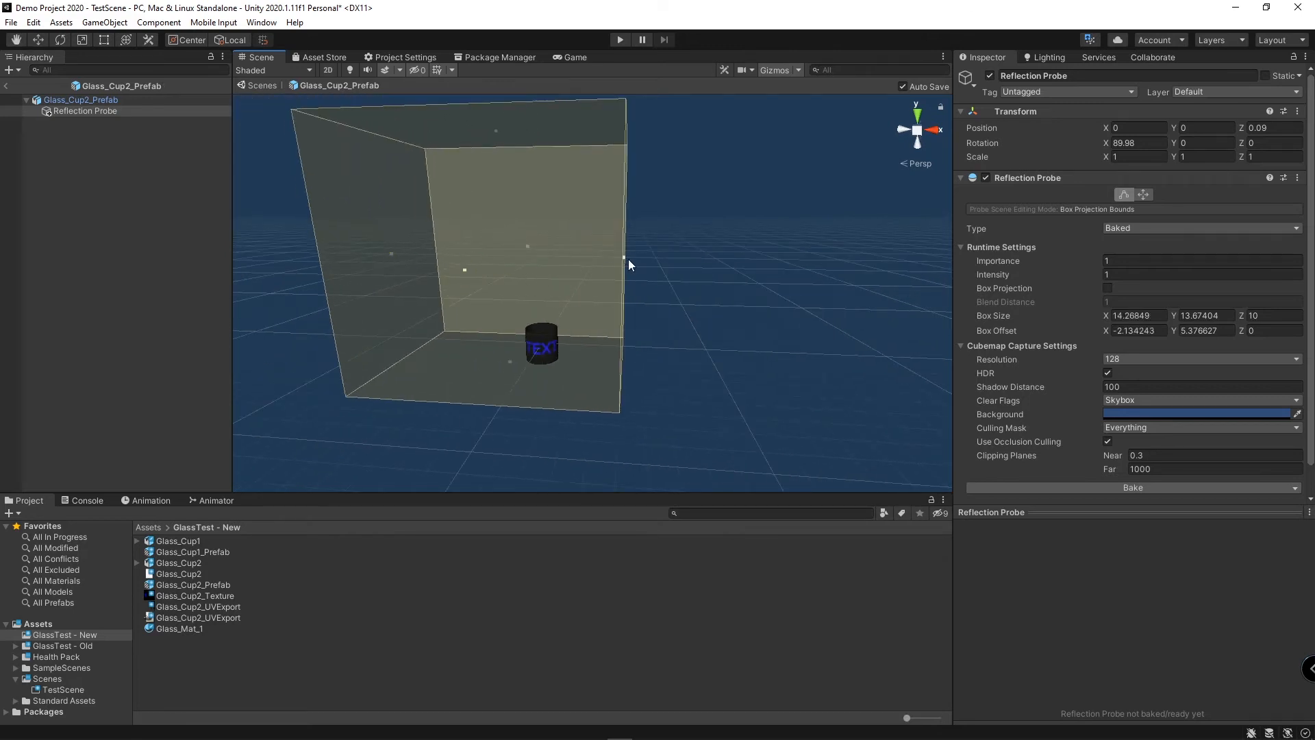
drag(623, 256, 408, 273)
drag(607, 225, 665, 219)
alt+drag(559, 370, 558, 293)
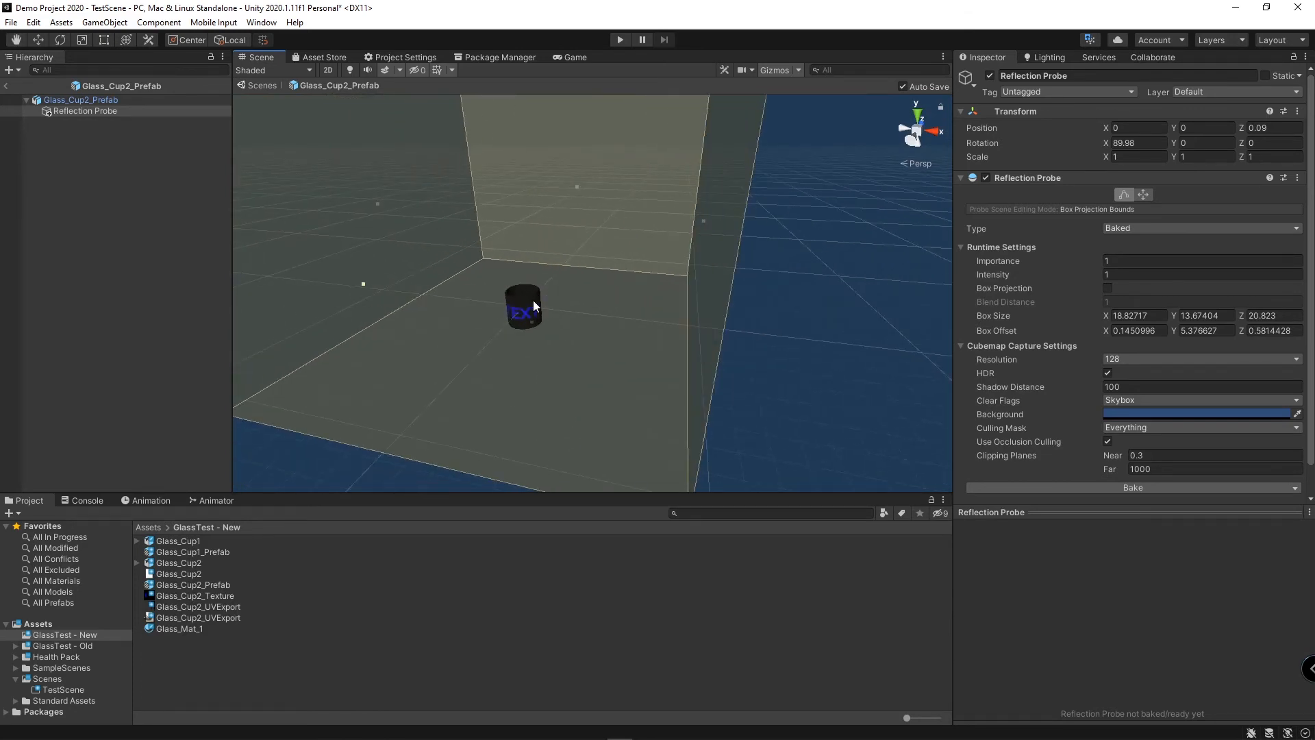
click(533, 301)
mouse_move(531, 306)
alt+mouse_down()
mouse_move(552, 308)
mouse_move(541, 287)
alt+mouse_up()
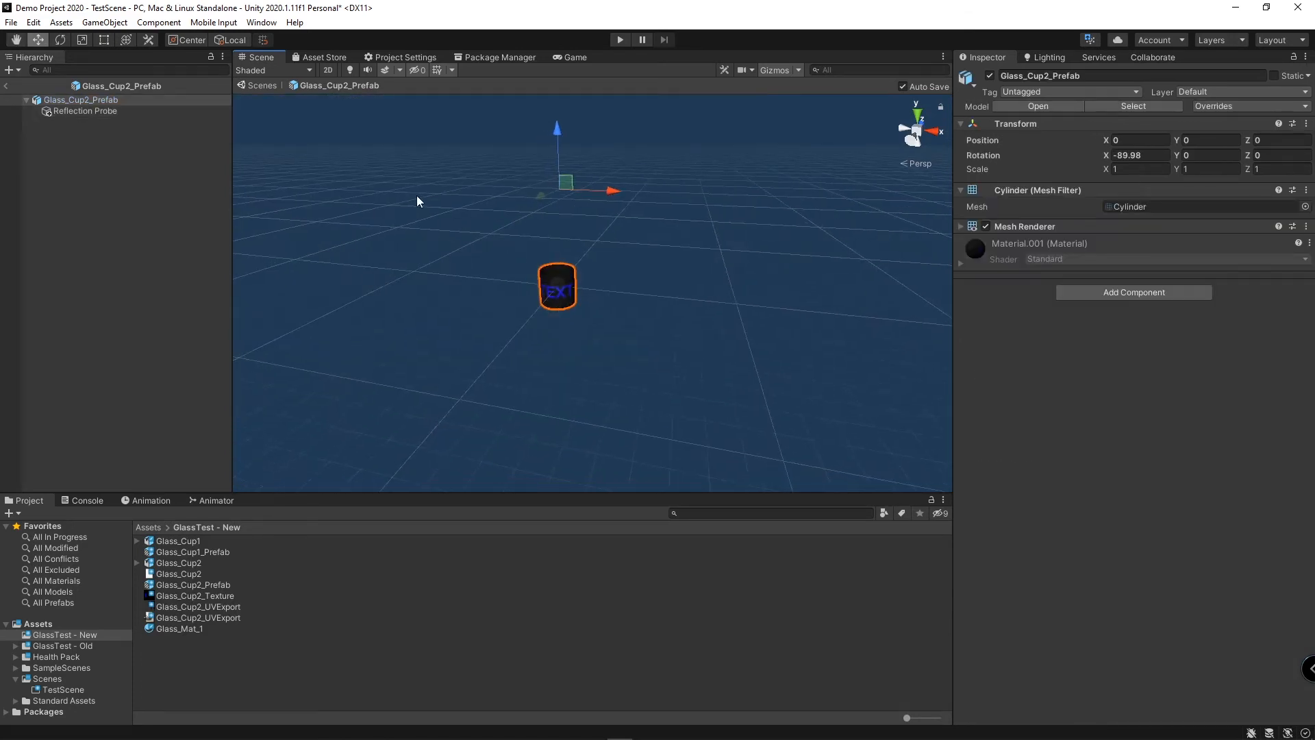
Step: Set the Reflection Probe's type to Realtime
click(109, 109)
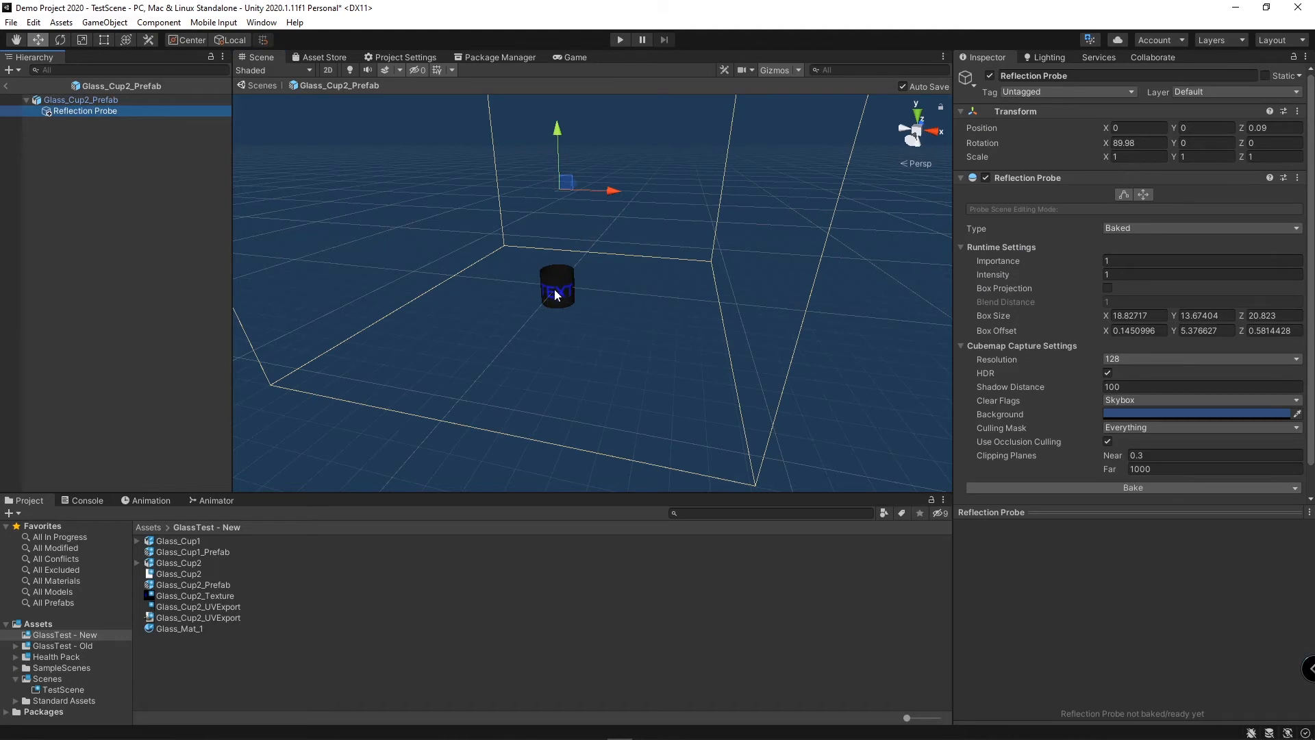
click(1140, 230)
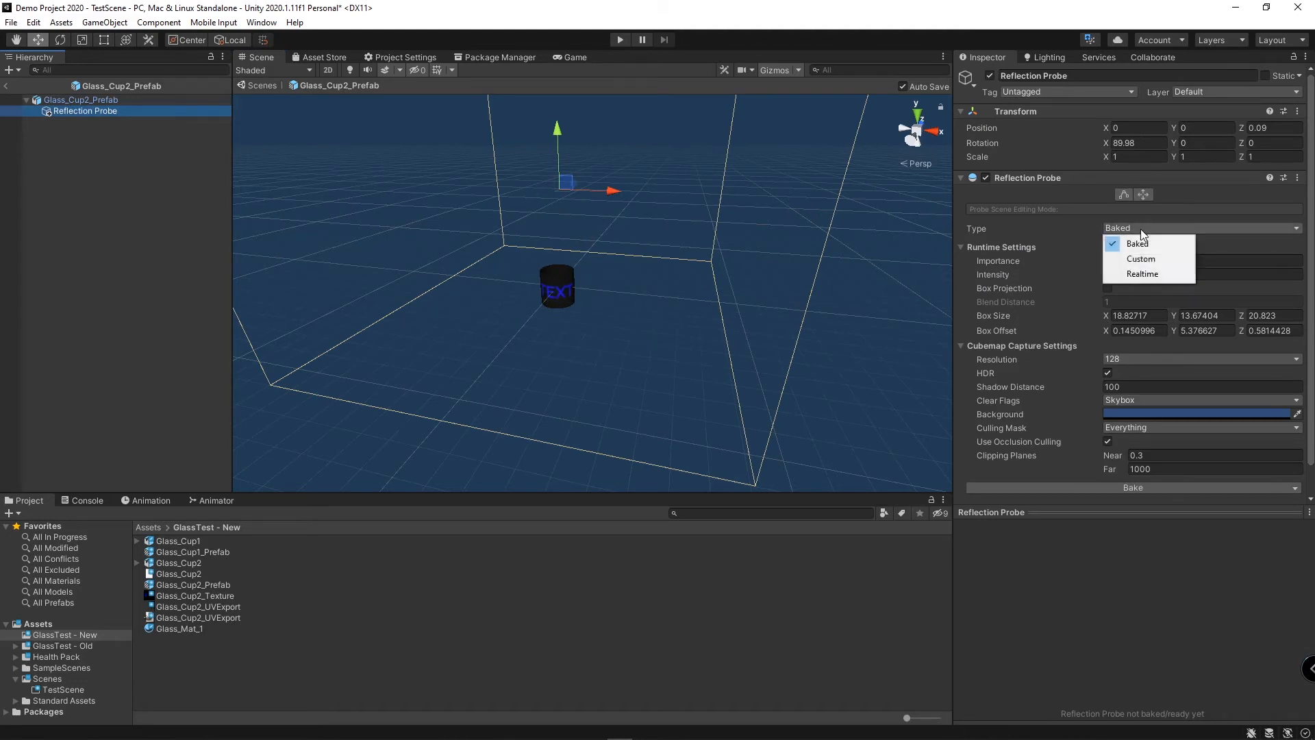
click(1143, 278)
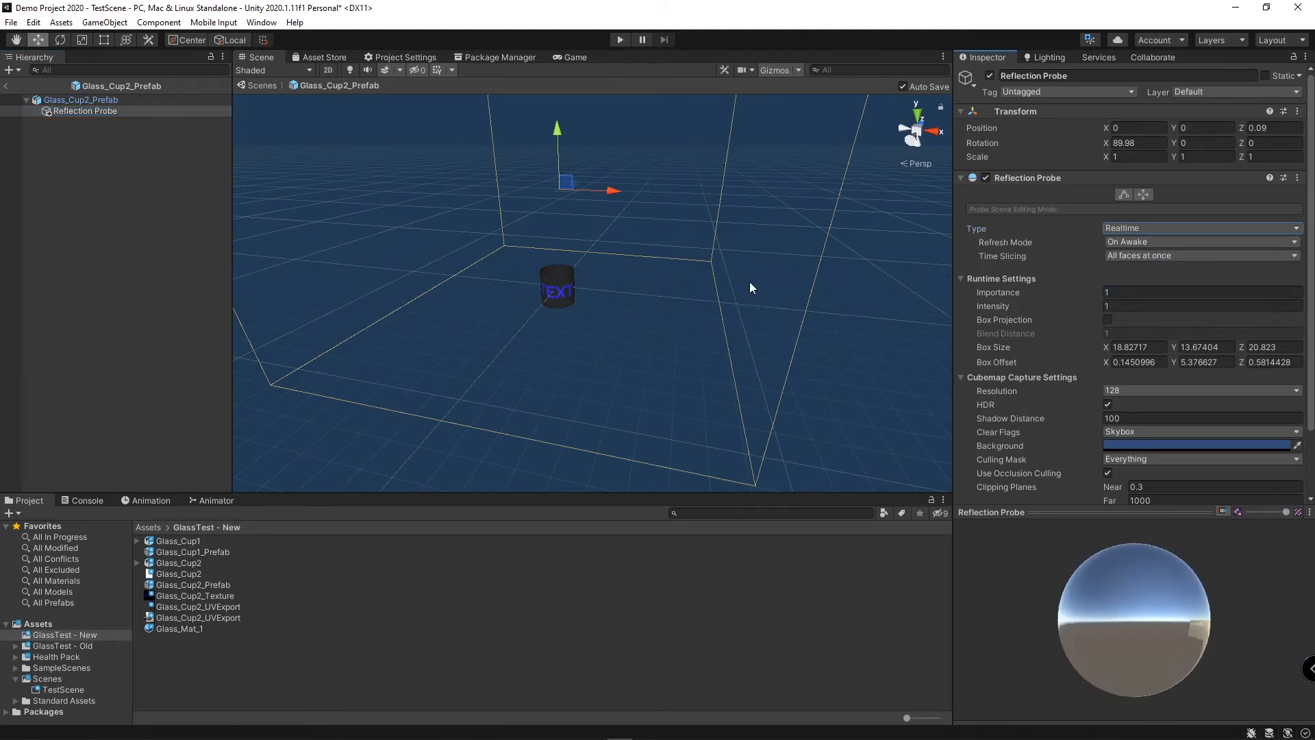
Step: Select the cup in the prefab and expand its current material's settings for inspection
click(554, 278)
alt+drag(635, 297, 615, 329)
scroll(615, 330, up, 10)
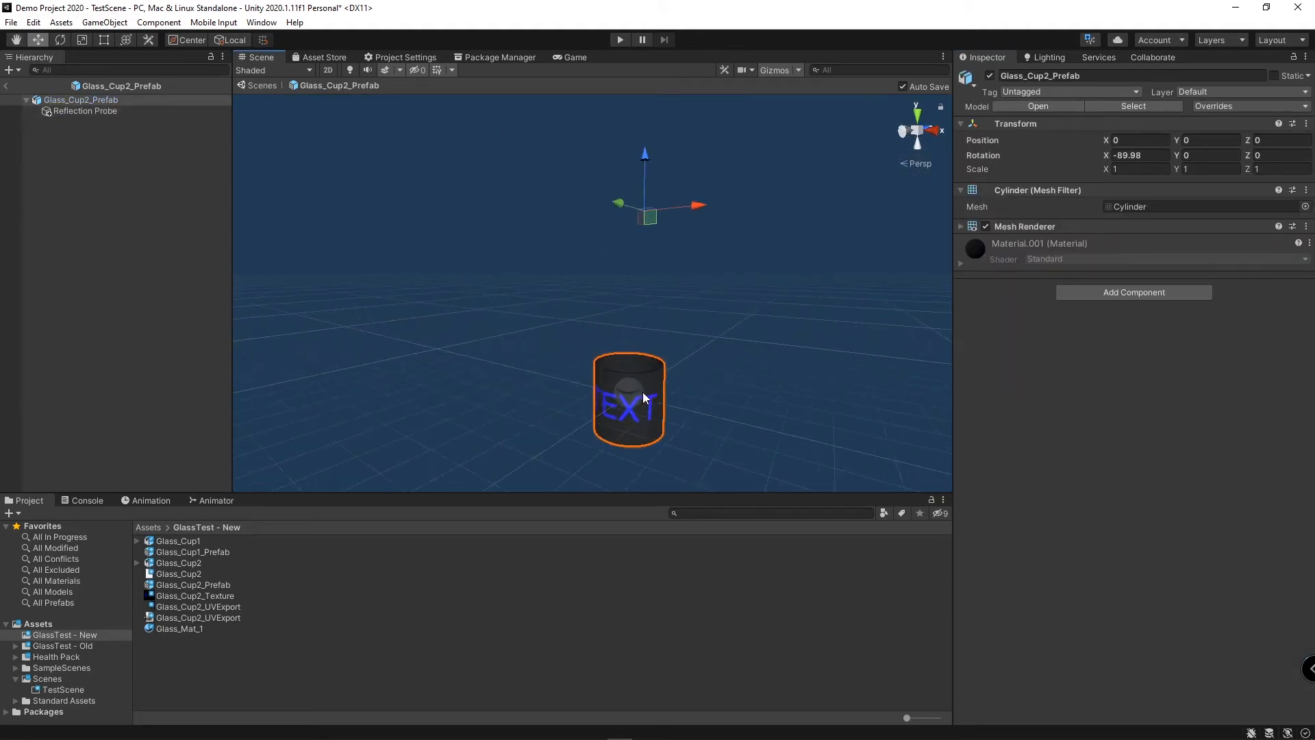
middle_drag(635, 354, 635, 344)
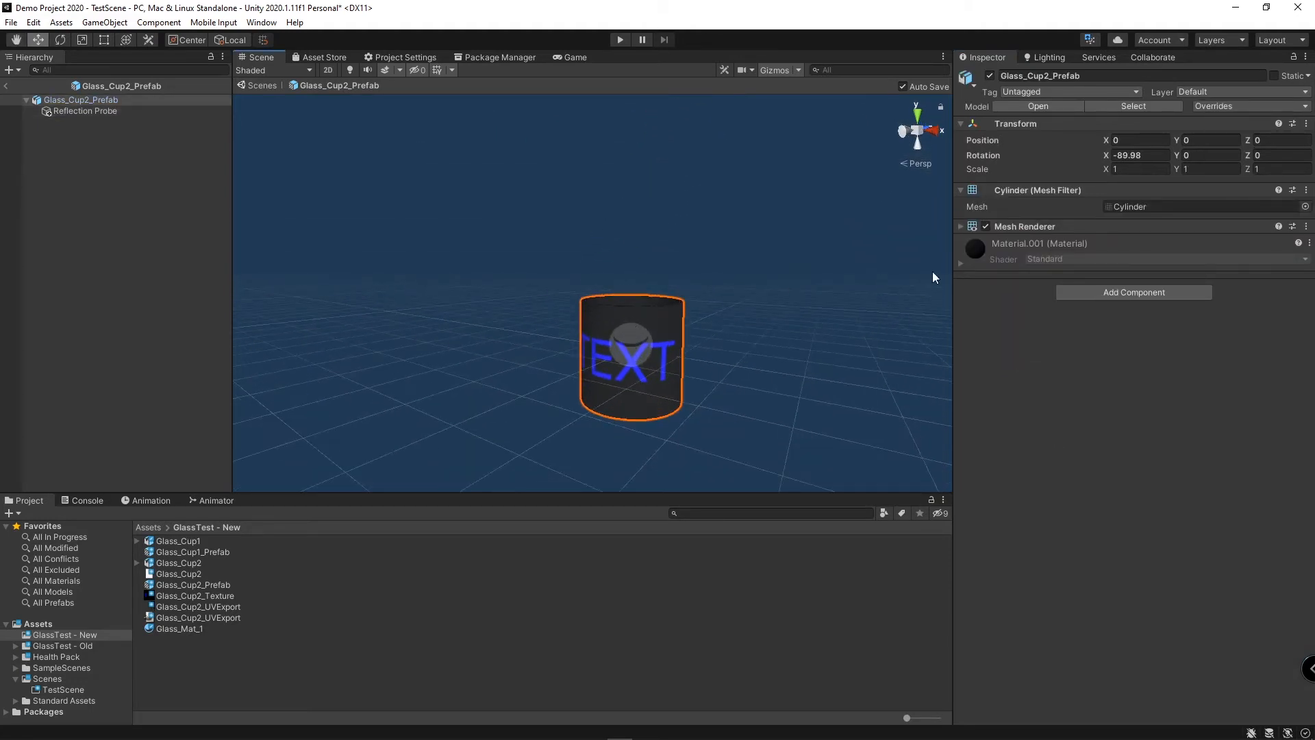
click(960, 261)
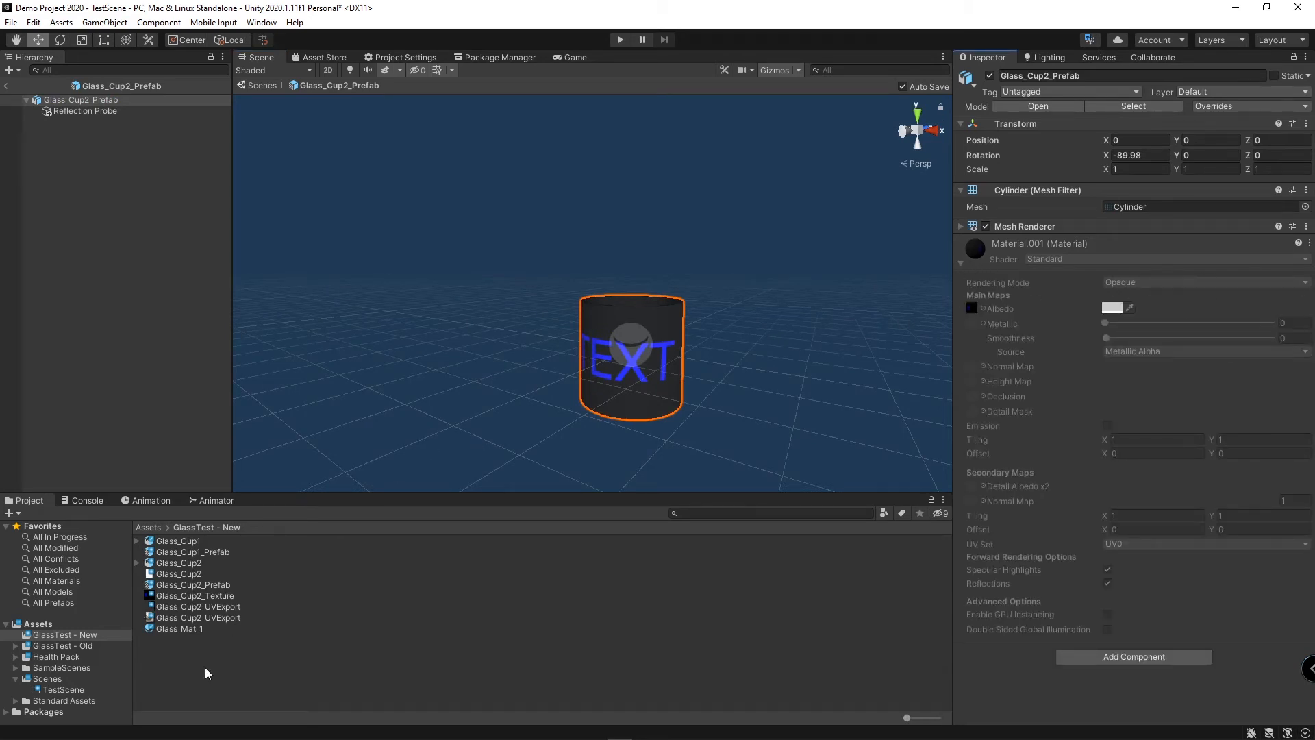
Step: Create a new material named Glass_Mat_2 in the GlassTest - New folder
right_click(252, 678)
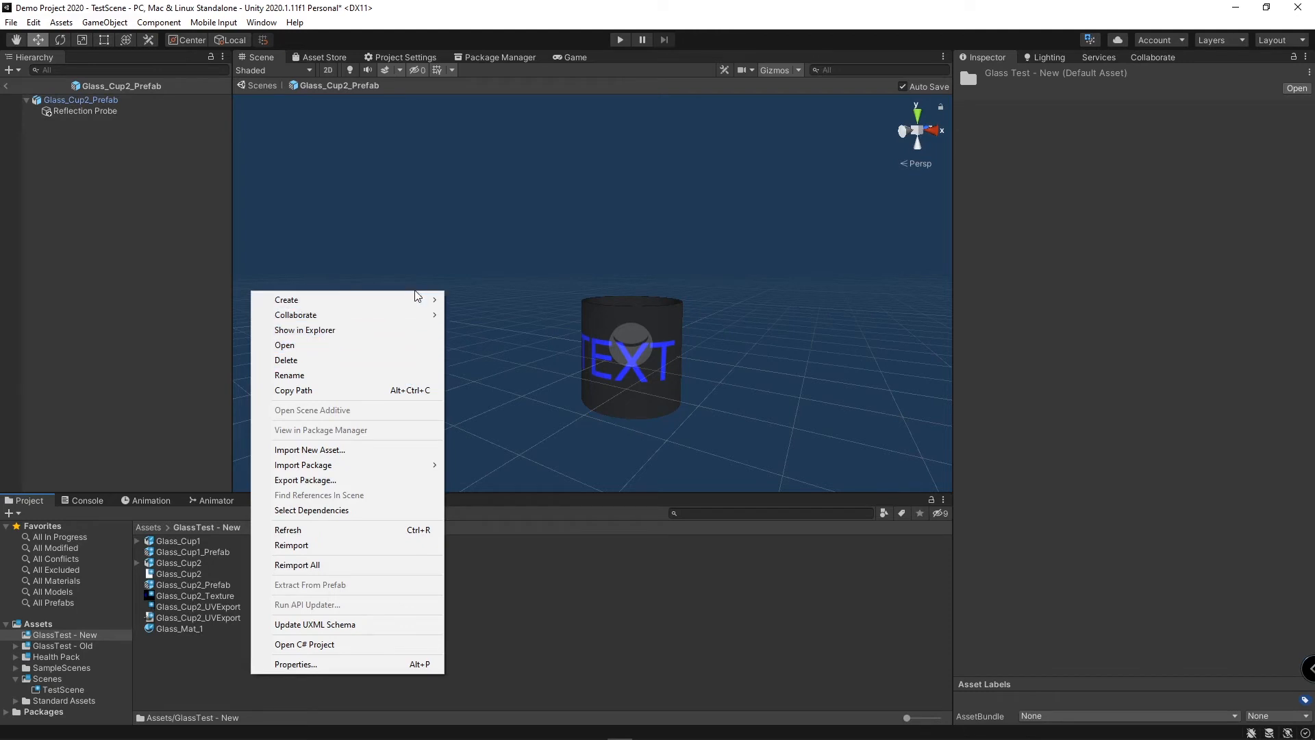
mouse_move(415, 303)
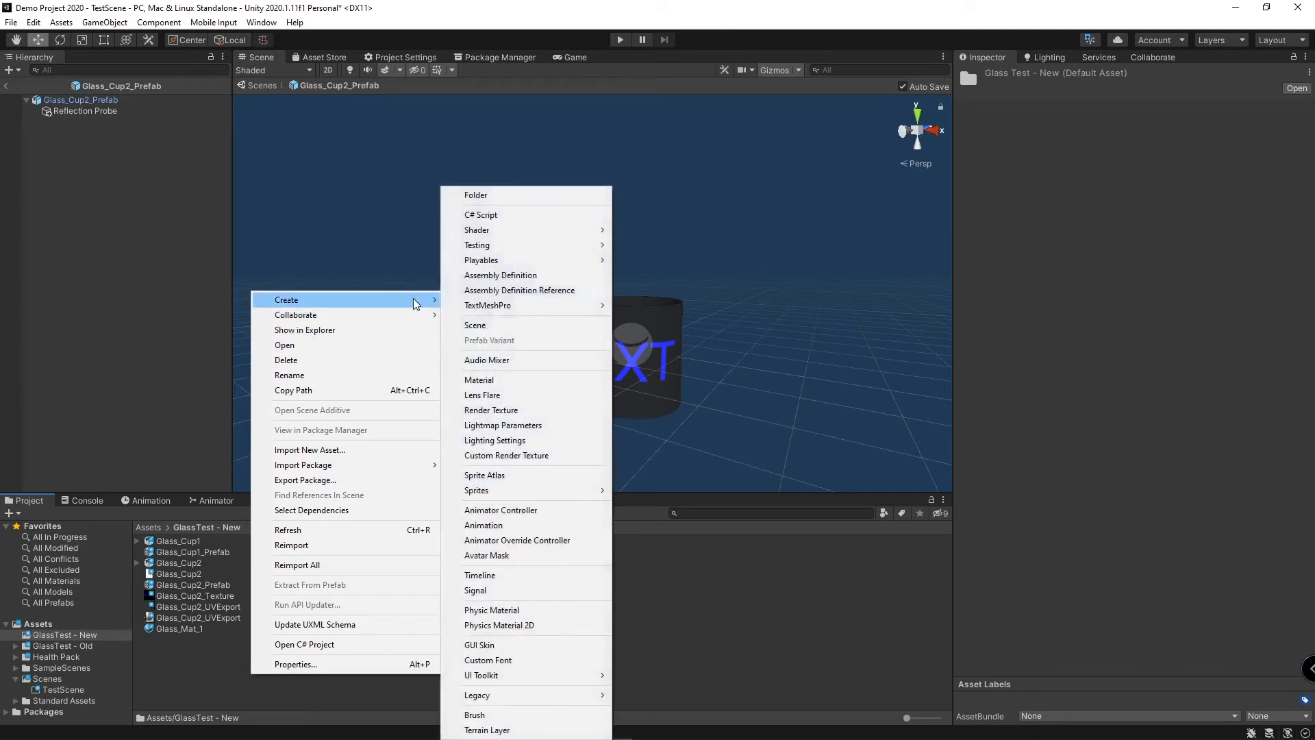
click(506, 379)
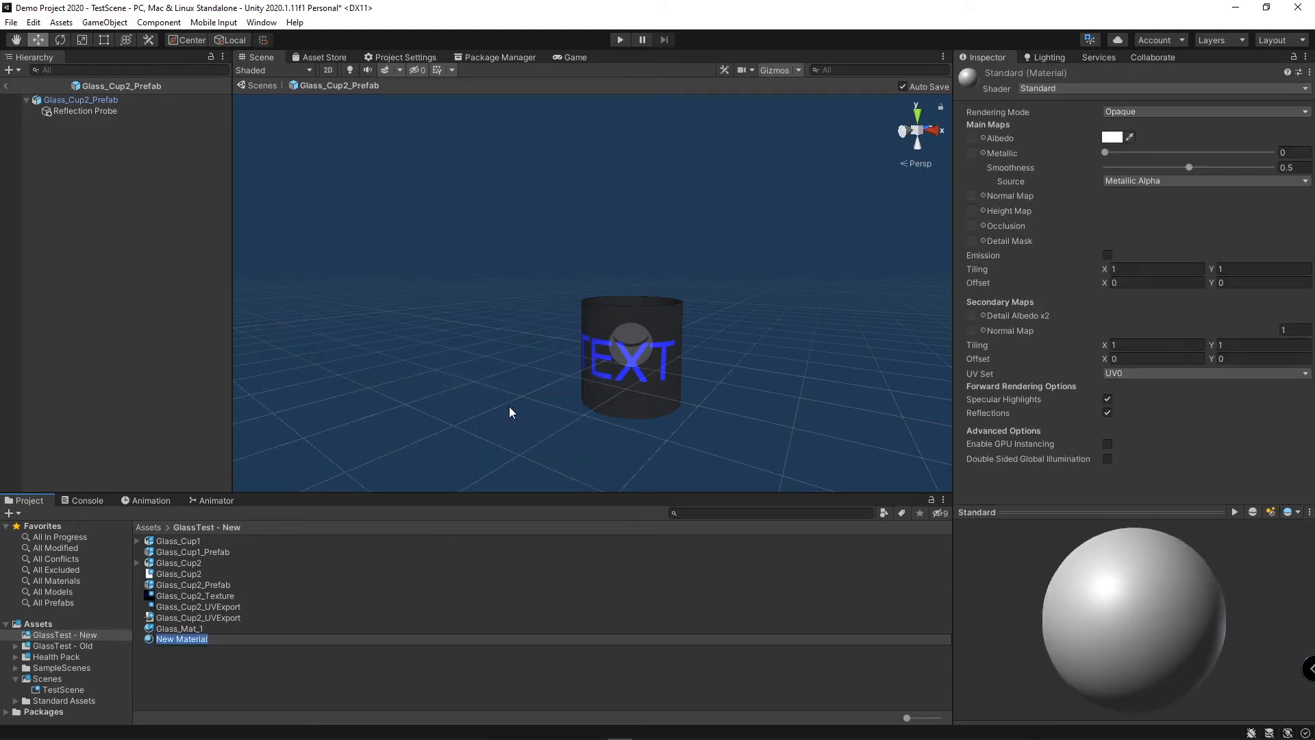
text(G)
text(lass_Cup)
key(BackSpace)
key(BackSpace)
key(BackSpace)
text(Mat_2)
key(Return)
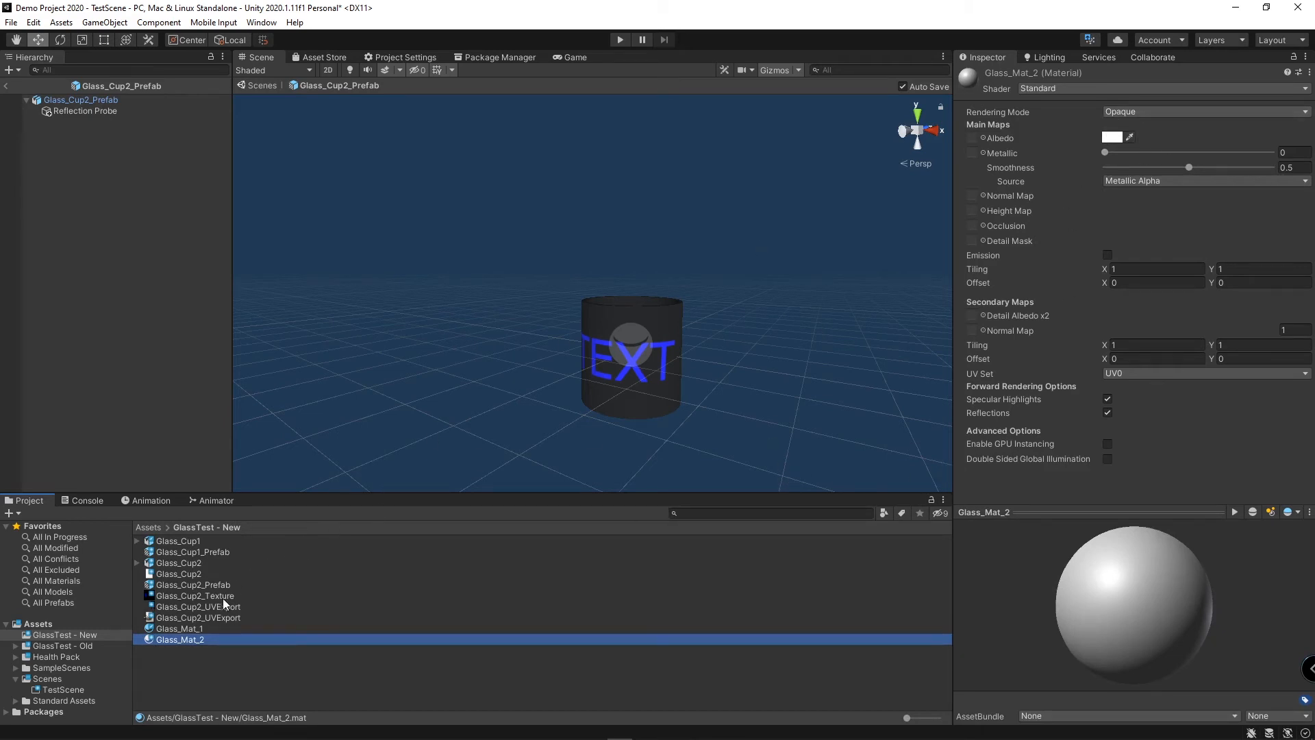
Step: Apply Glass_Mat_2 to the cup and set the material's Rendering Mode to Transparent
drag(154, 640, 639, 373)
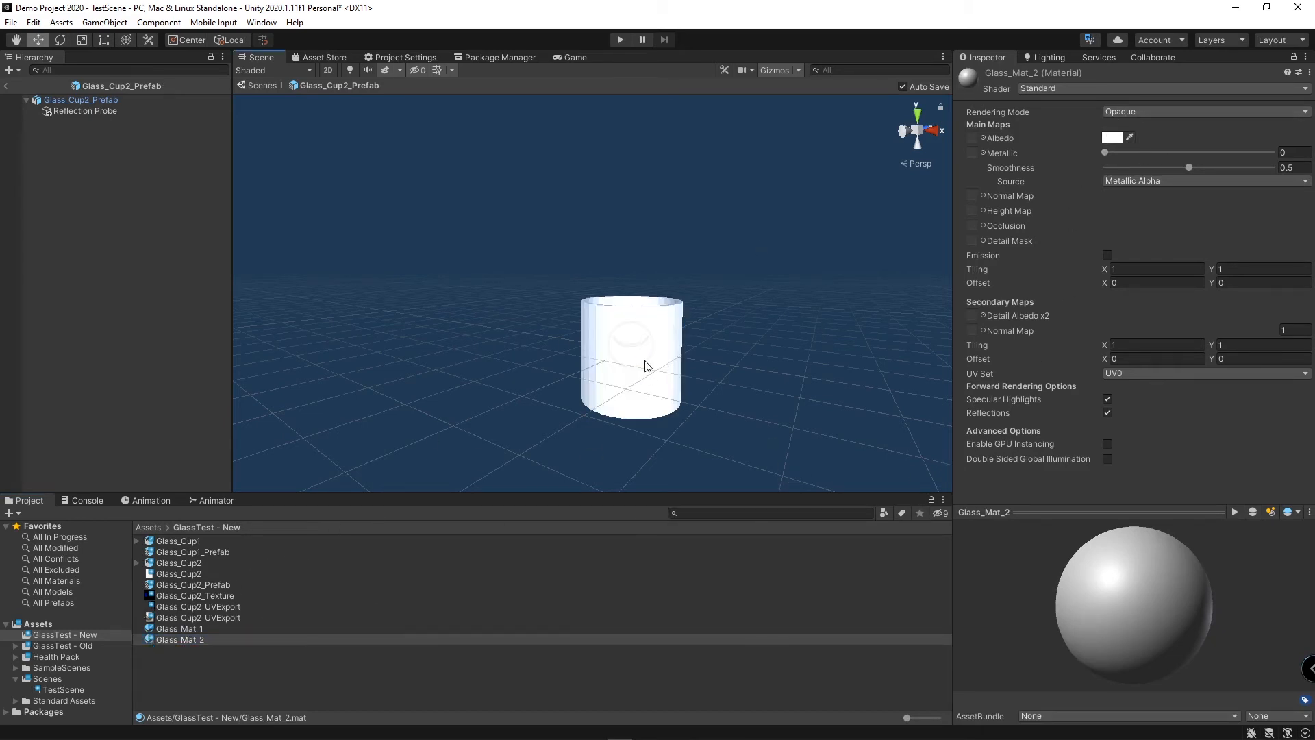
click(1141, 112)
click(1152, 171)
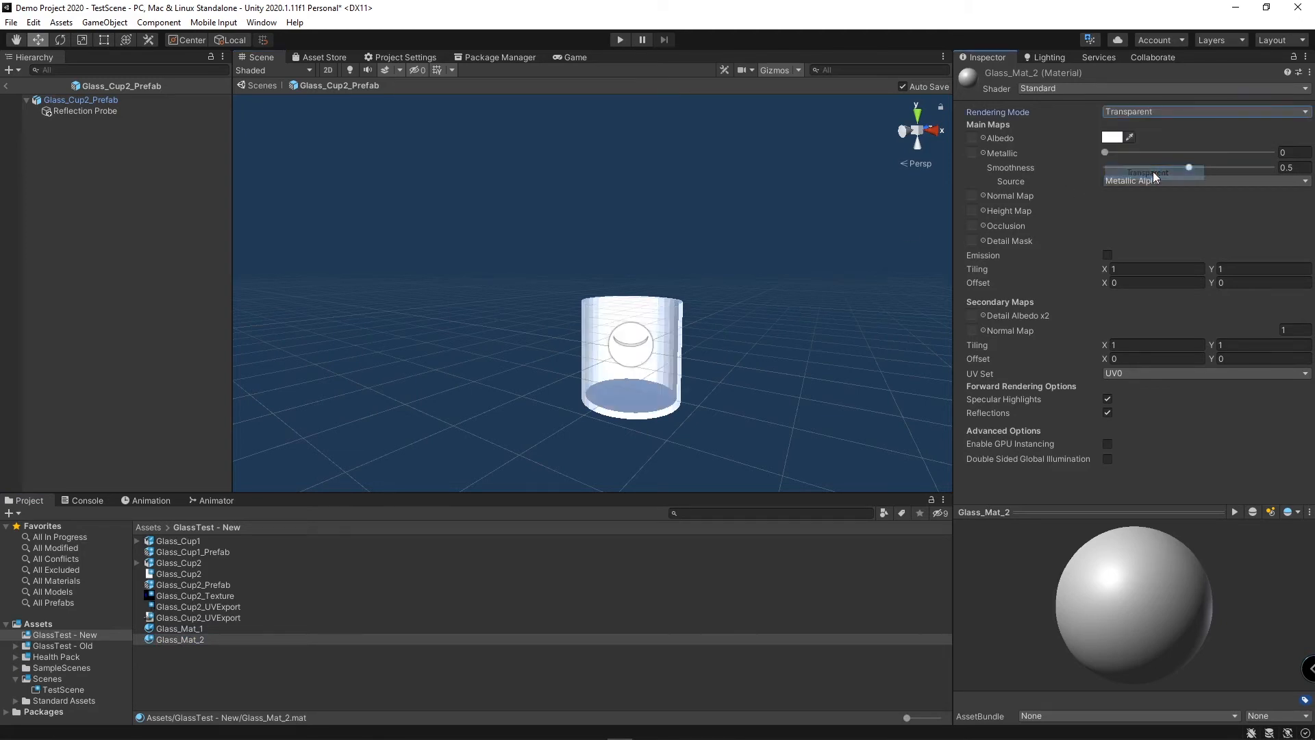
Step: Set Glass_Mat_2's Metallic to about 0.103, its Albedo alpha to 13 and its Smoothness to 1
drag(1106, 154, 1125, 148)
click(1113, 137)
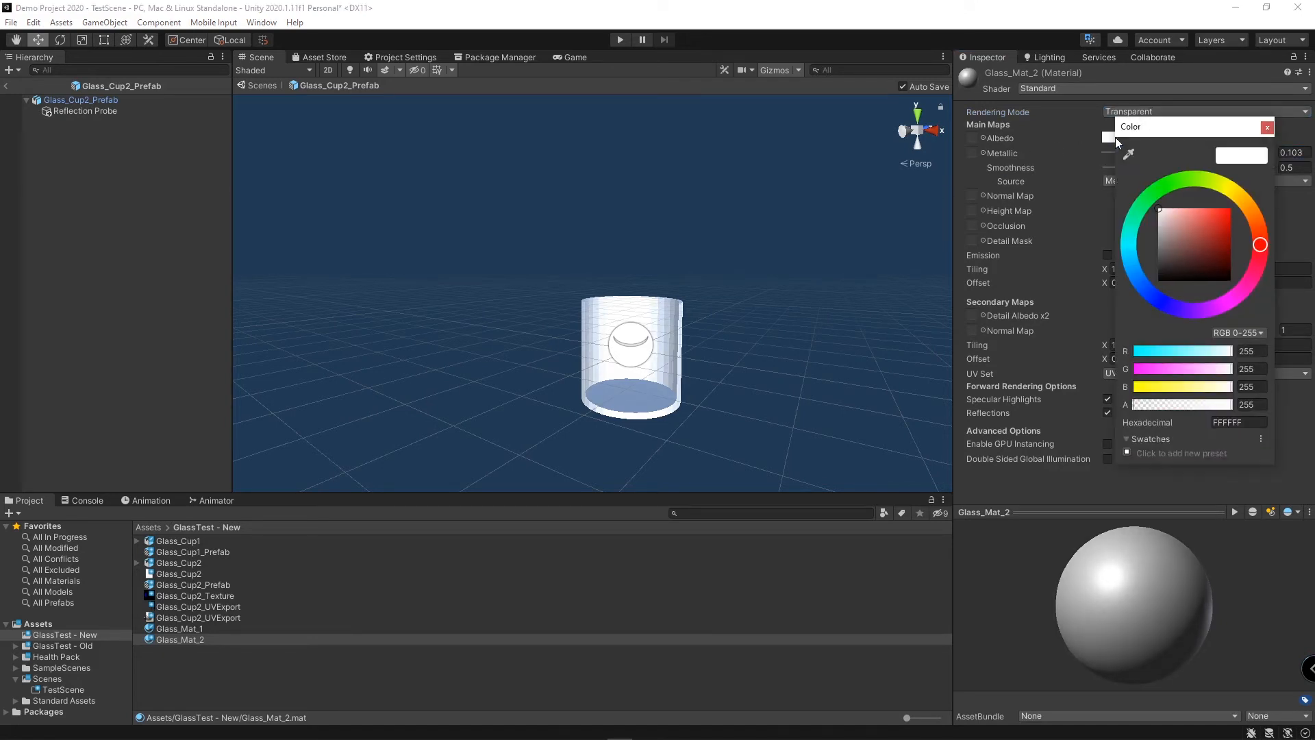
drag(1199, 406, 1142, 407)
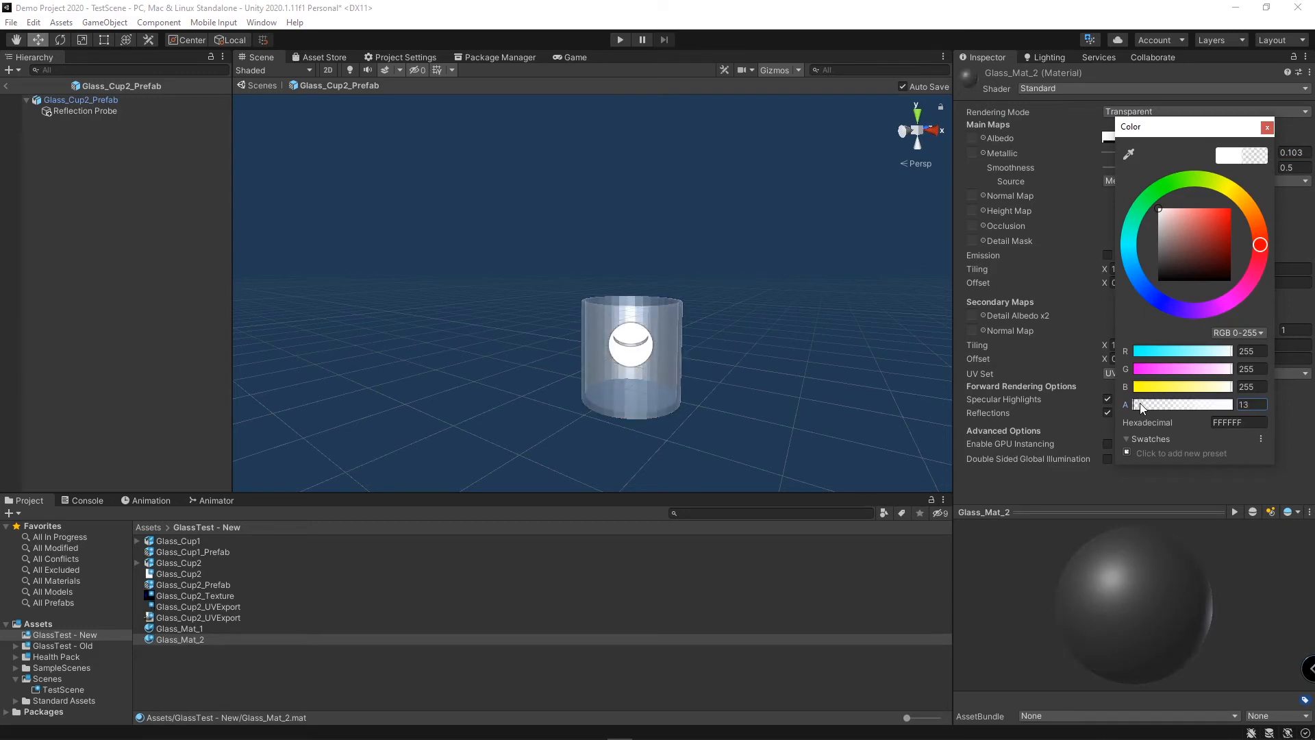
click(1267, 127)
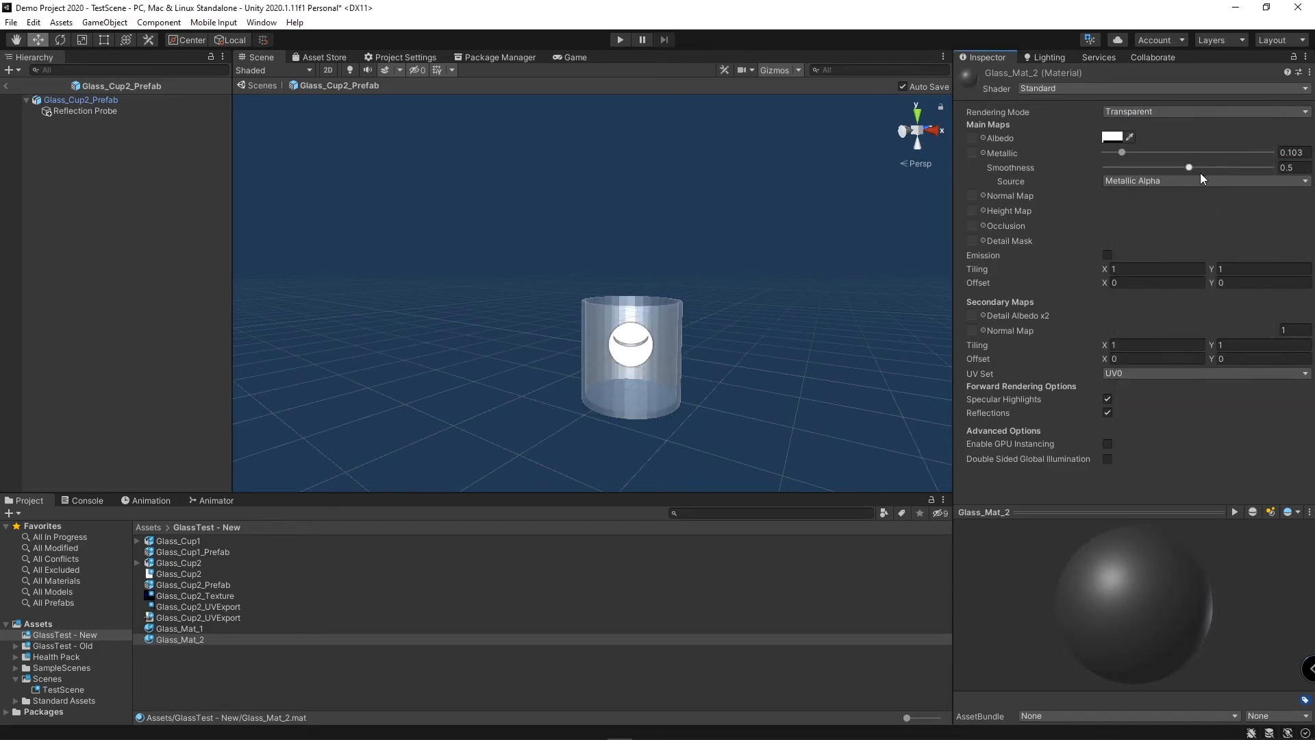
drag(1198, 168, 1274, 168)
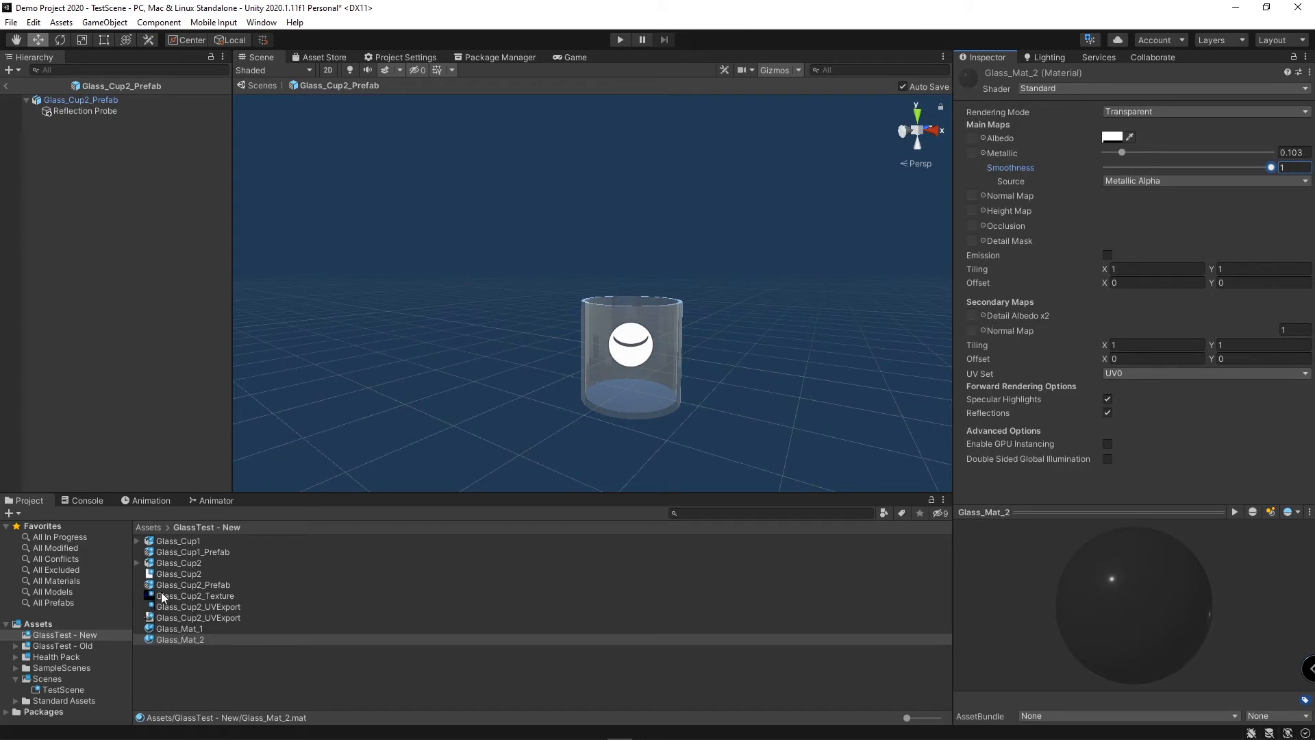
Step: Try Glass_Cup2_Texture as the Detail Albedo x2 map of Glass_Mat_2 and view the text on the cup
drag(151, 599, 977, 313)
alt+drag(761, 365, 590, 363)
middle_drag(841, 363, 681, 331)
alt+drag(681, 331, 706, 344)
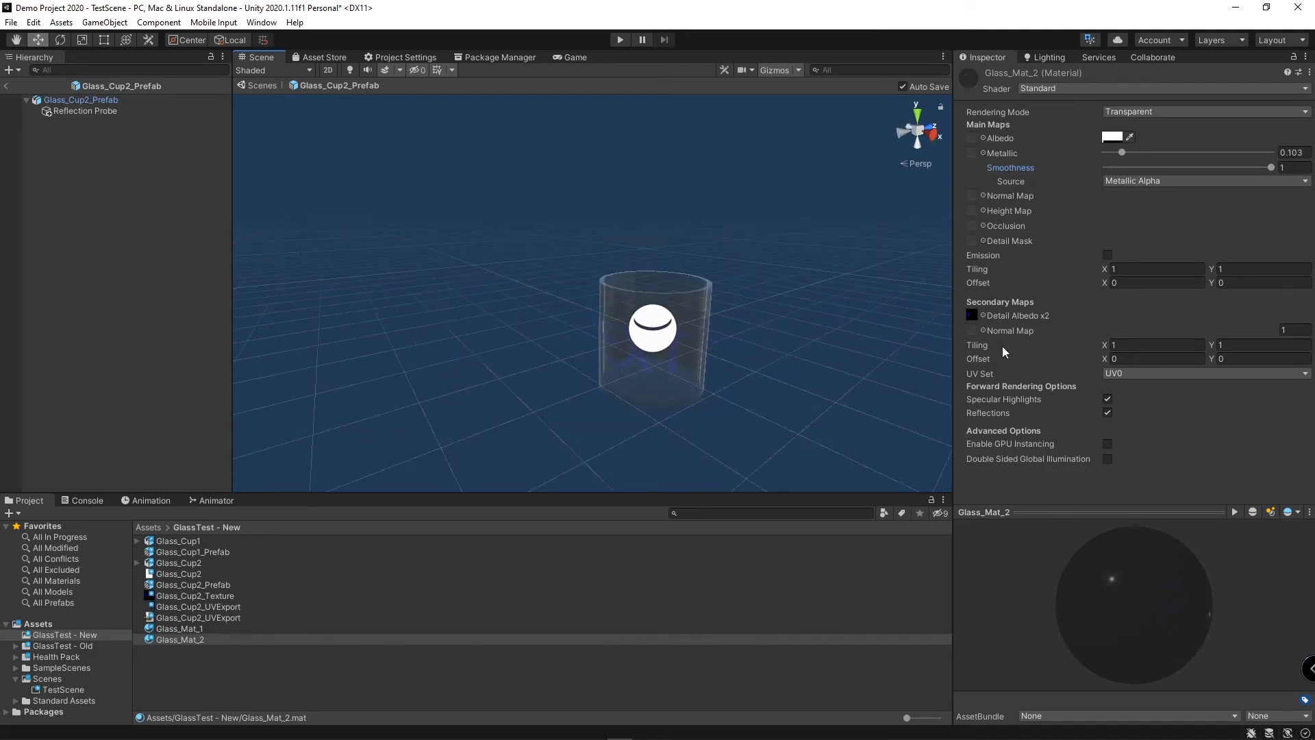
scroll(620, 356, up, 5)
middle_drag(716, 383, 698, 328)
scroll(702, 323, down, 3)
alt+drag(714, 289, 706, 260)
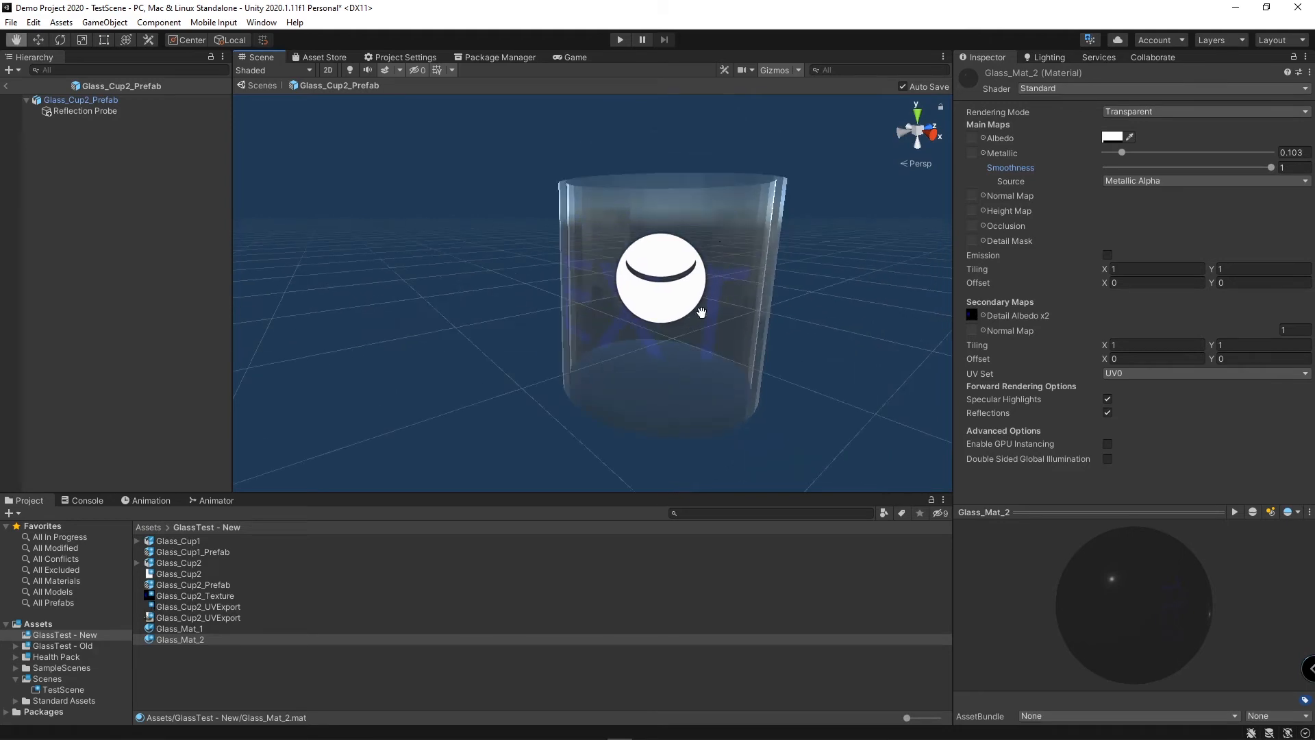
Step: Return to TestScene, place Glass_Cup2_Prefab between the first cup and the health pack, and raise it to Y 1.24
click(268, 86)
alt+drag(503, 275, 518, 330)
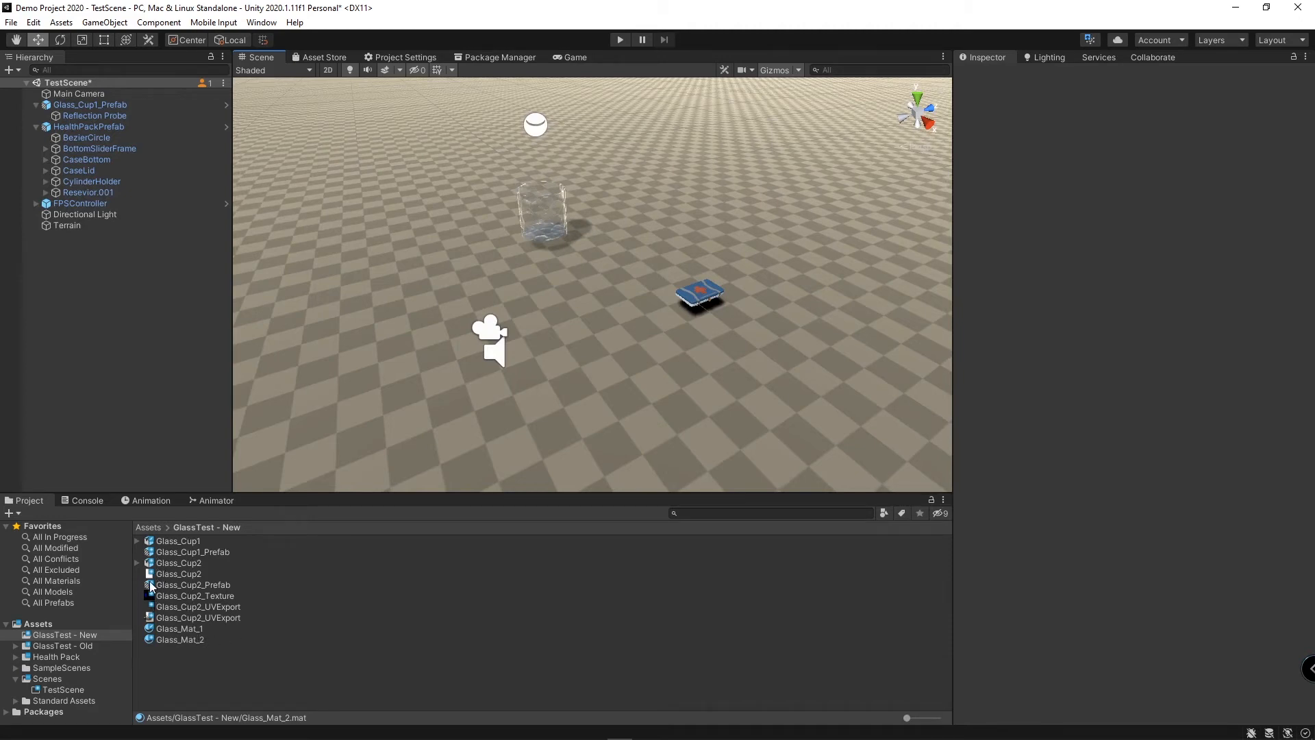
drag(155, 585, 607, 327)
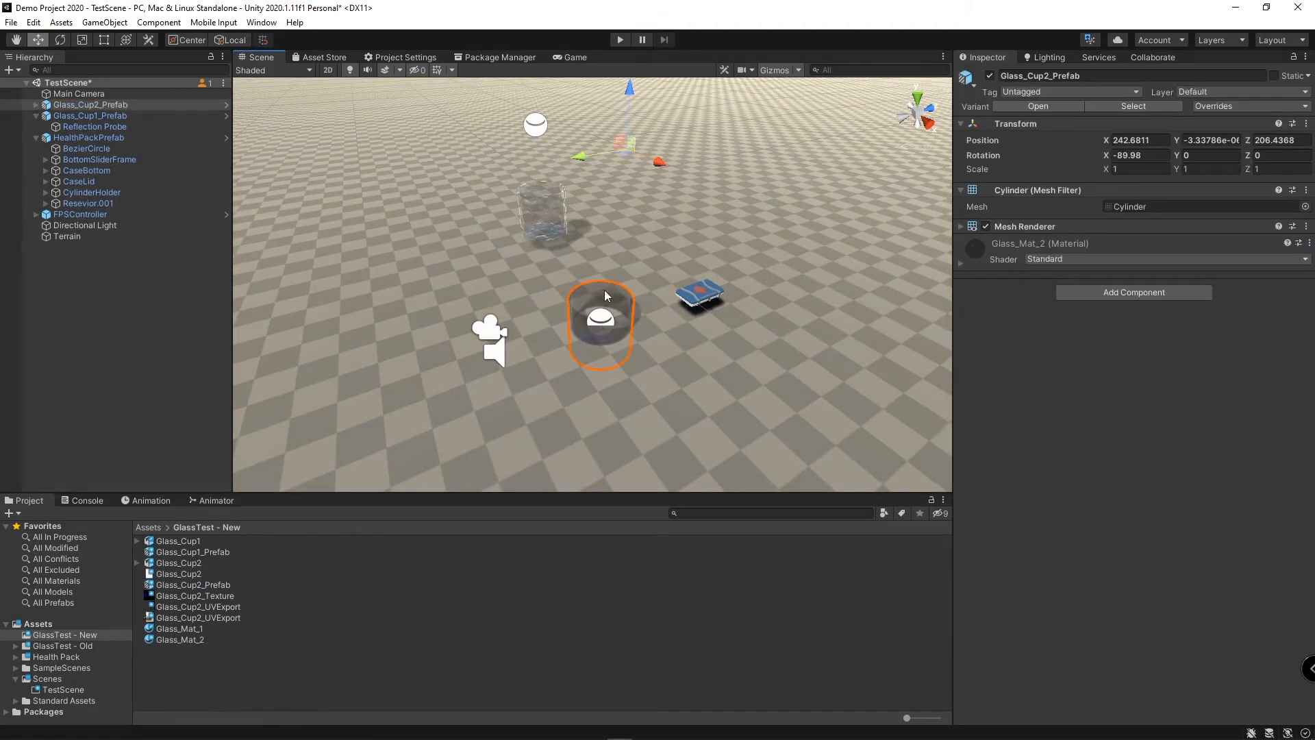
drag(628, 73, 627, 44)
mouse_move(595, 247)
right_down()
mouse_move(575, 317)
mouse_move(573, 236)
mouse_move(602, 226)
right_up()
middle_drag(603, 226, 610, 315)
mouse_move(610, 315)
right_down()
mouse_move(603, 328)
mouse_move(616, 321)
right_up()
middle_drag(534, 305, 604, 359)
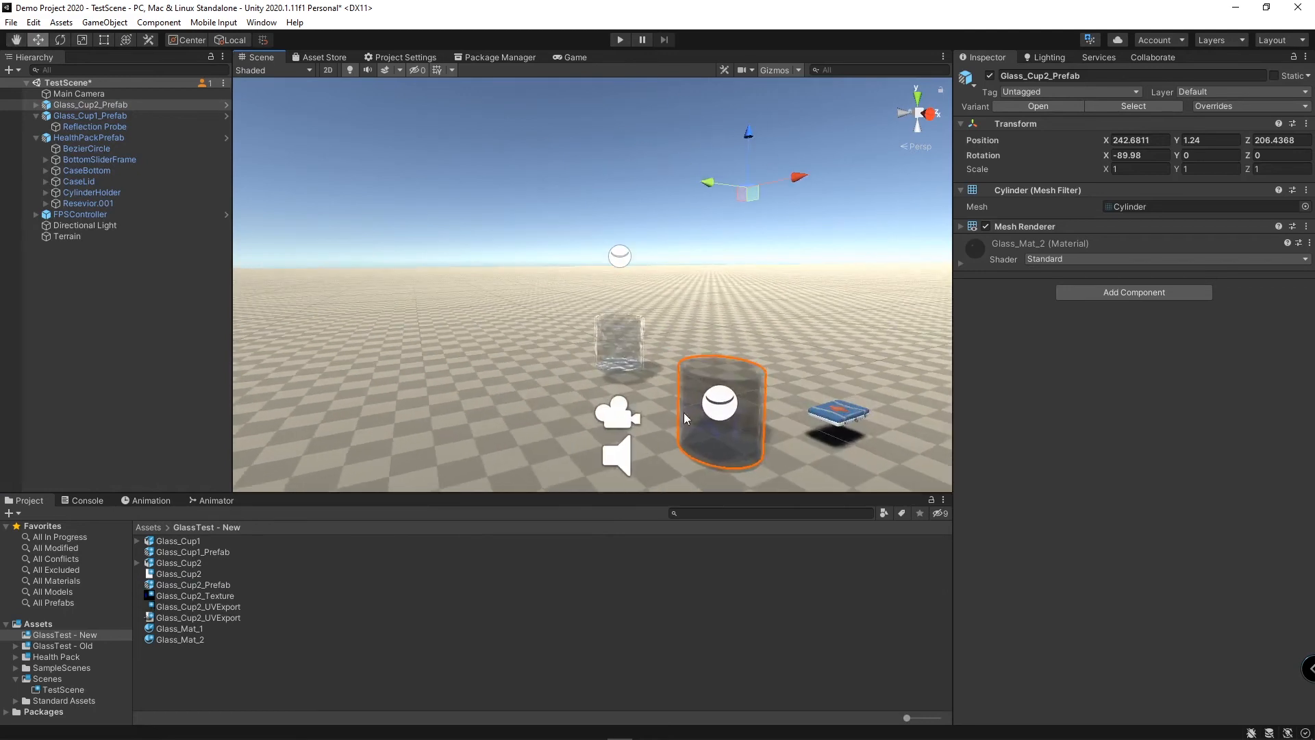
scroll(760, 452, up, 3)
middle_drag(762, 442, 743, 401)
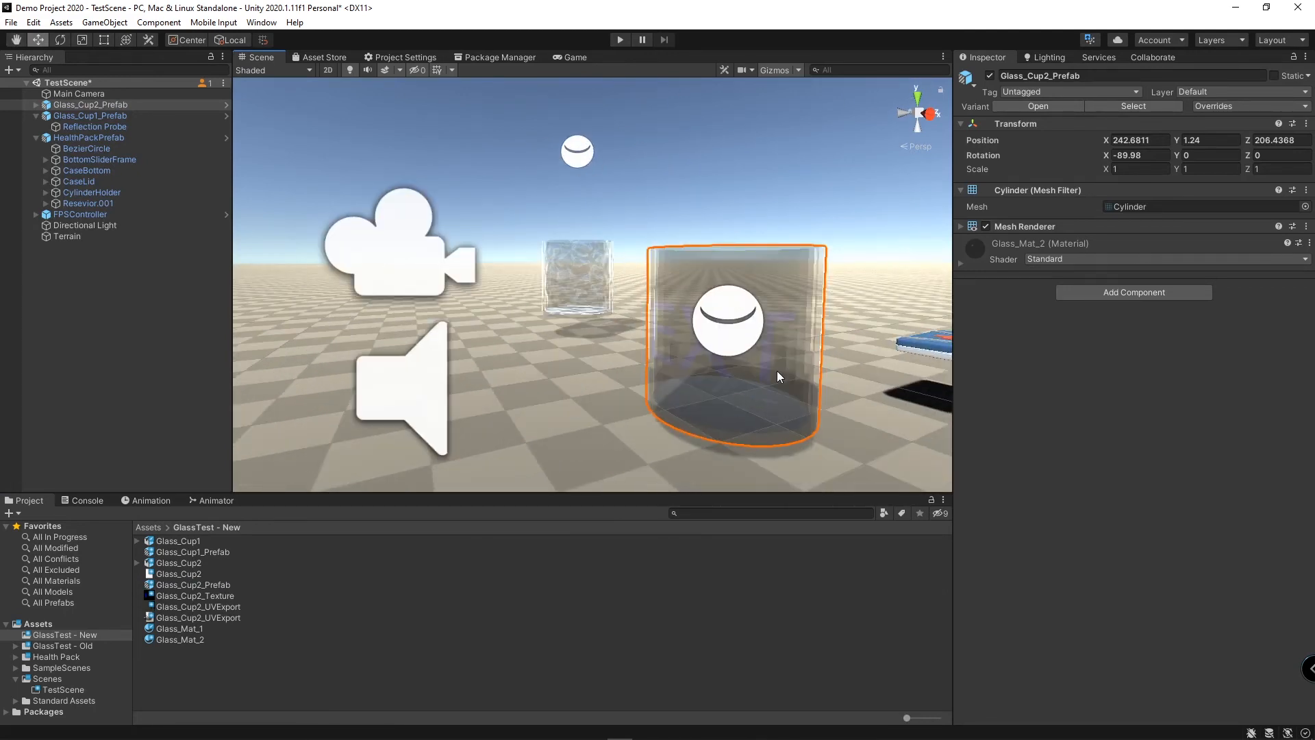
Step: Try a fully opaque Albedo on Glass_Mat_2 with alpha 255 and compare the cup with the first glass cup
click(961, 264)
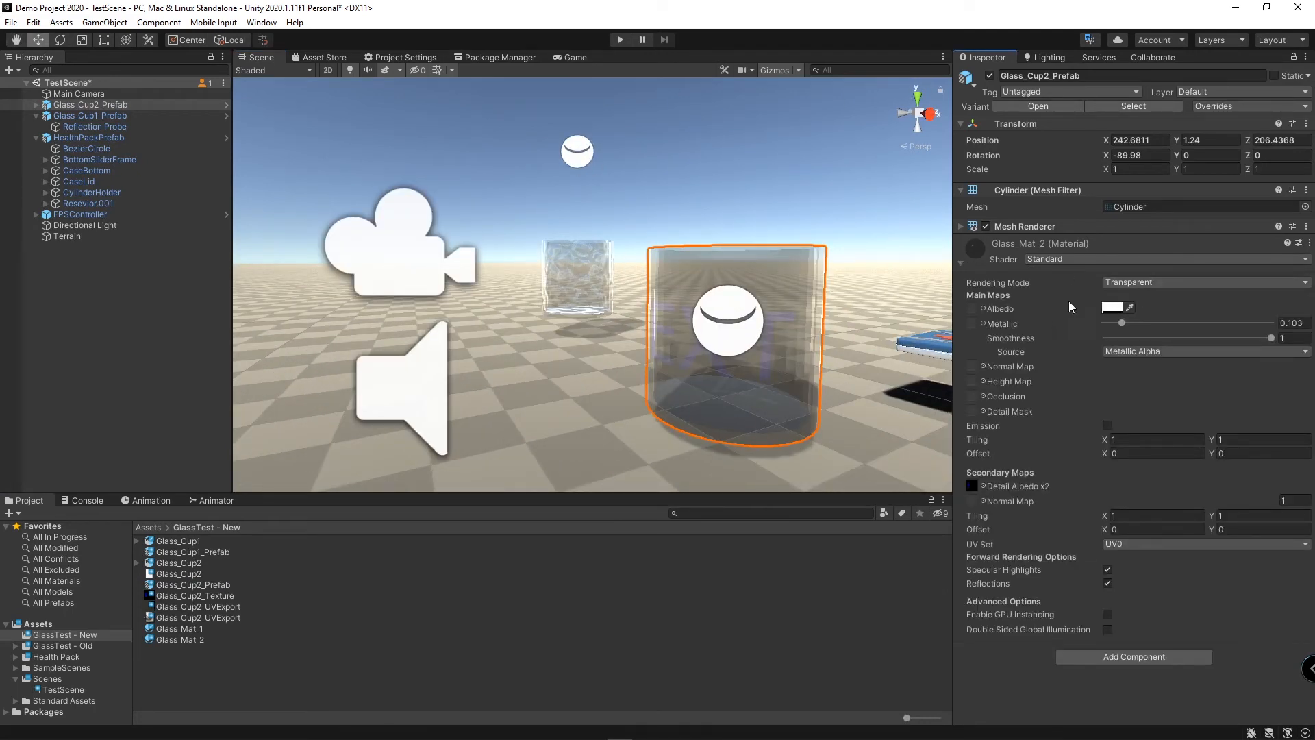
click(1113, 307)
click(1135, 572)
drag(1134, 572, 1239, 574)
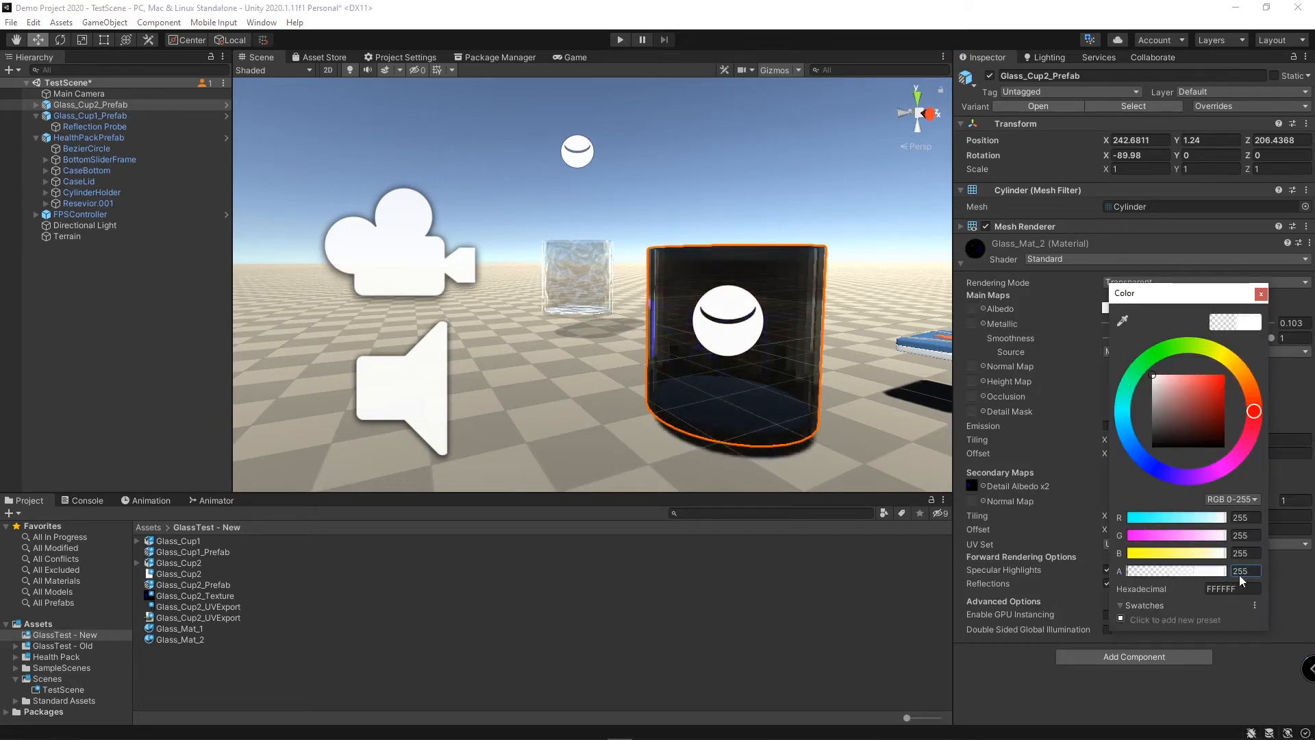
right_drag(686, 379, 761, 387)
middle_drag(562, 342, 691, 386)
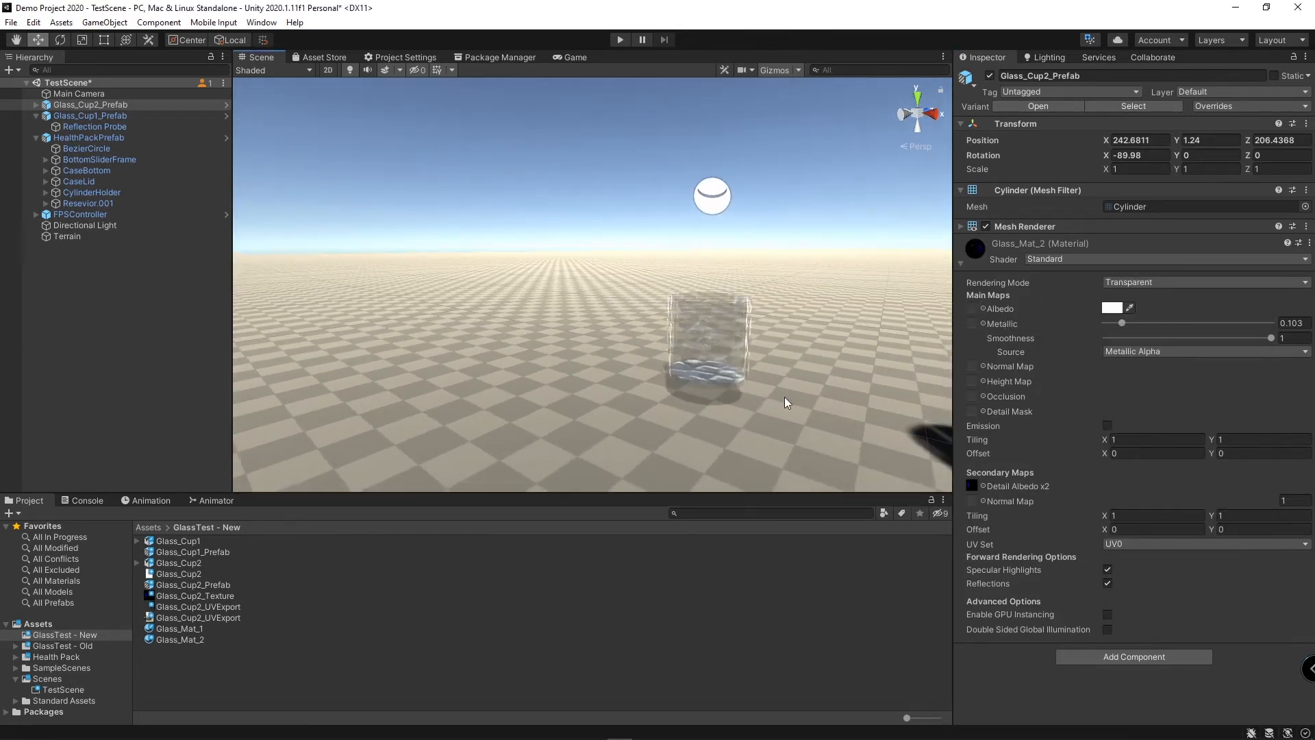
right_drag(783, 402, 699, 343)
middle_drag(699, 343, 813, 378)
right_drag(813, 378, 712, 373)
middle_drag(713, 373, 628, 346)
right_drag(695, 338, 668, 351)
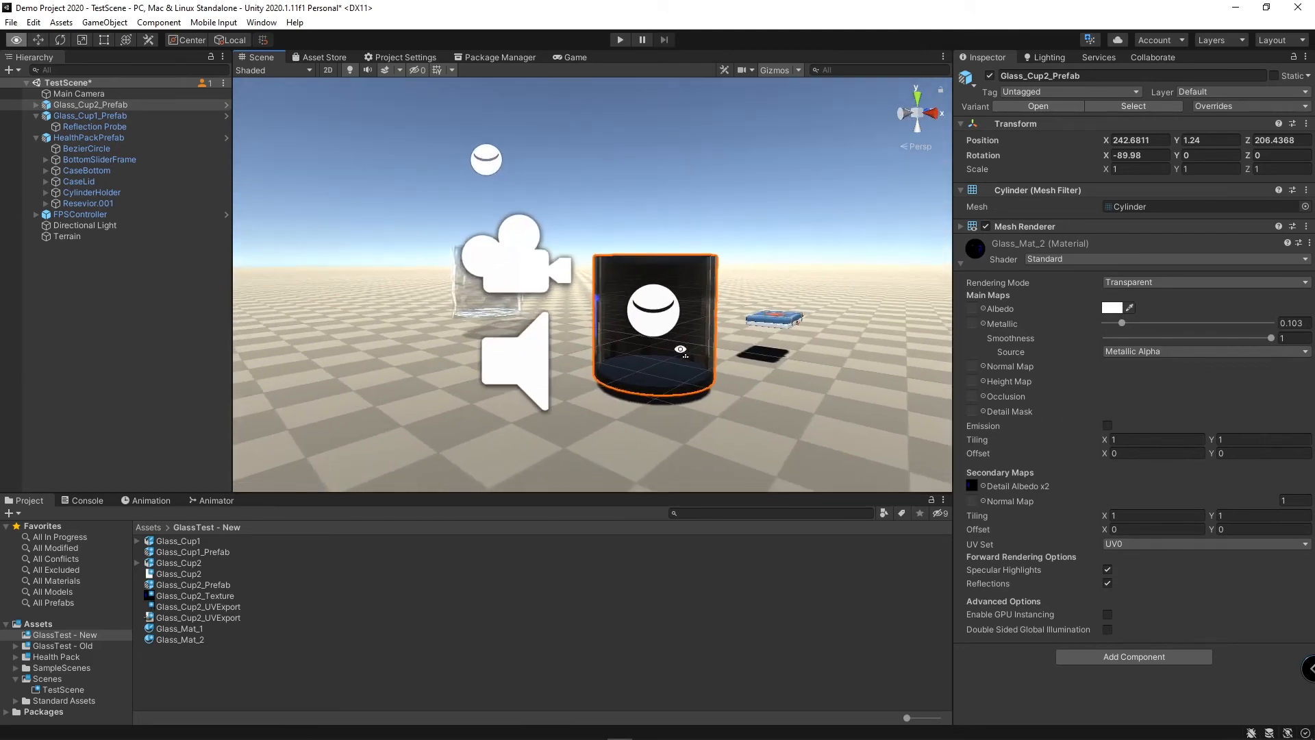
middle_drag(649, 345, 640, 373)
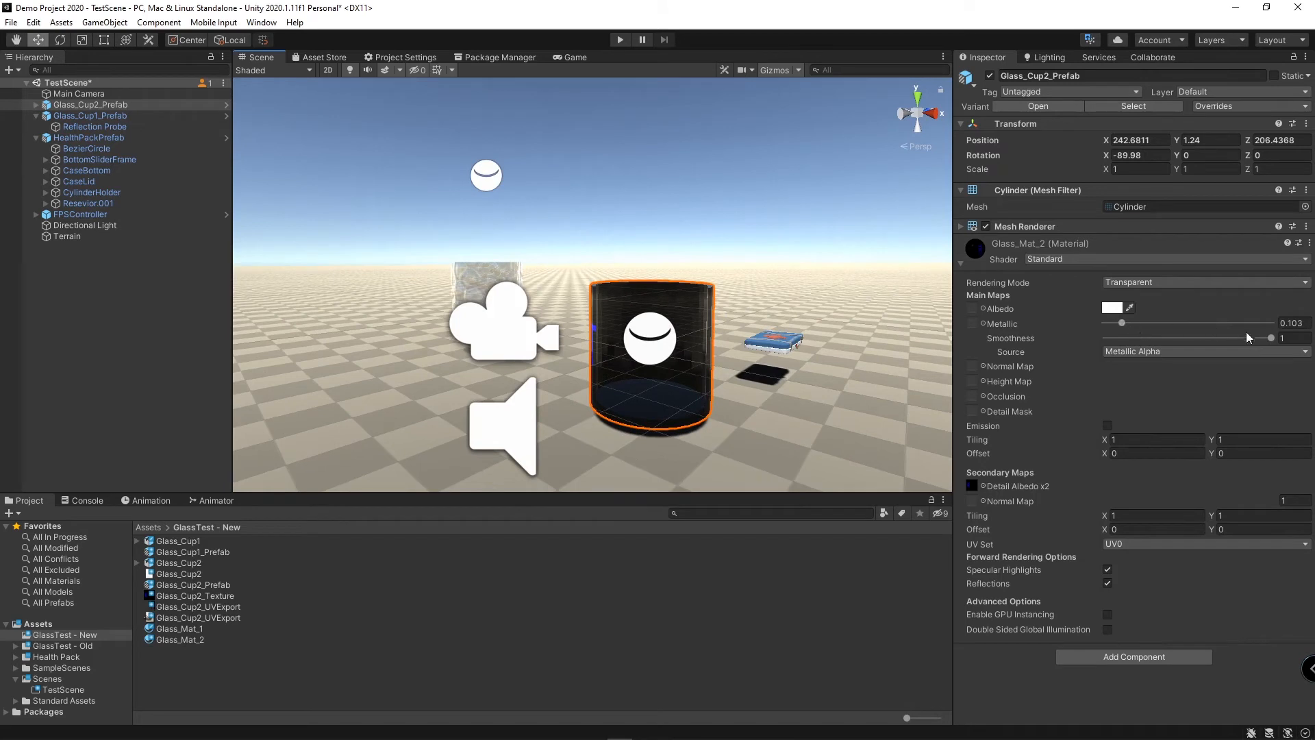
Step: Compare Albedo alpha levels from 0 to 255 on Glass_Mat_2 and set the alpha to 116
click(1113, 307)
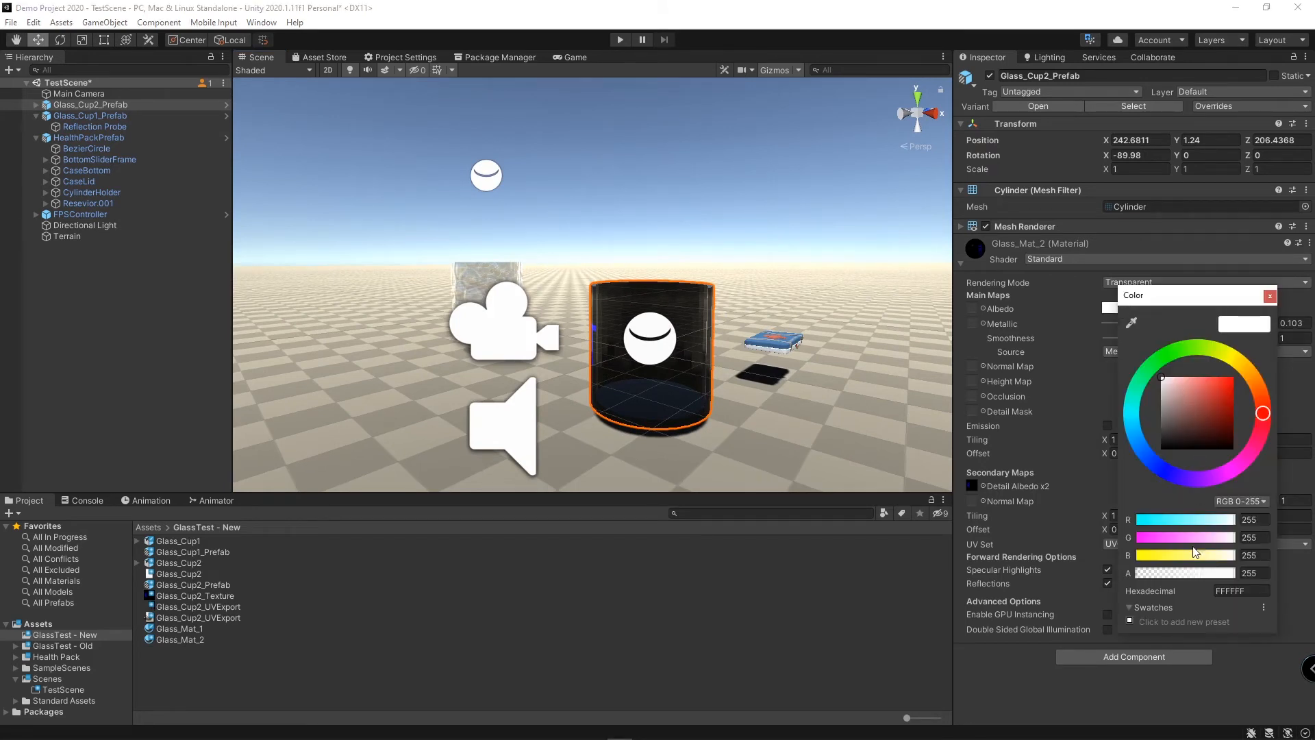
drag(1197, 574, 1076, 590)
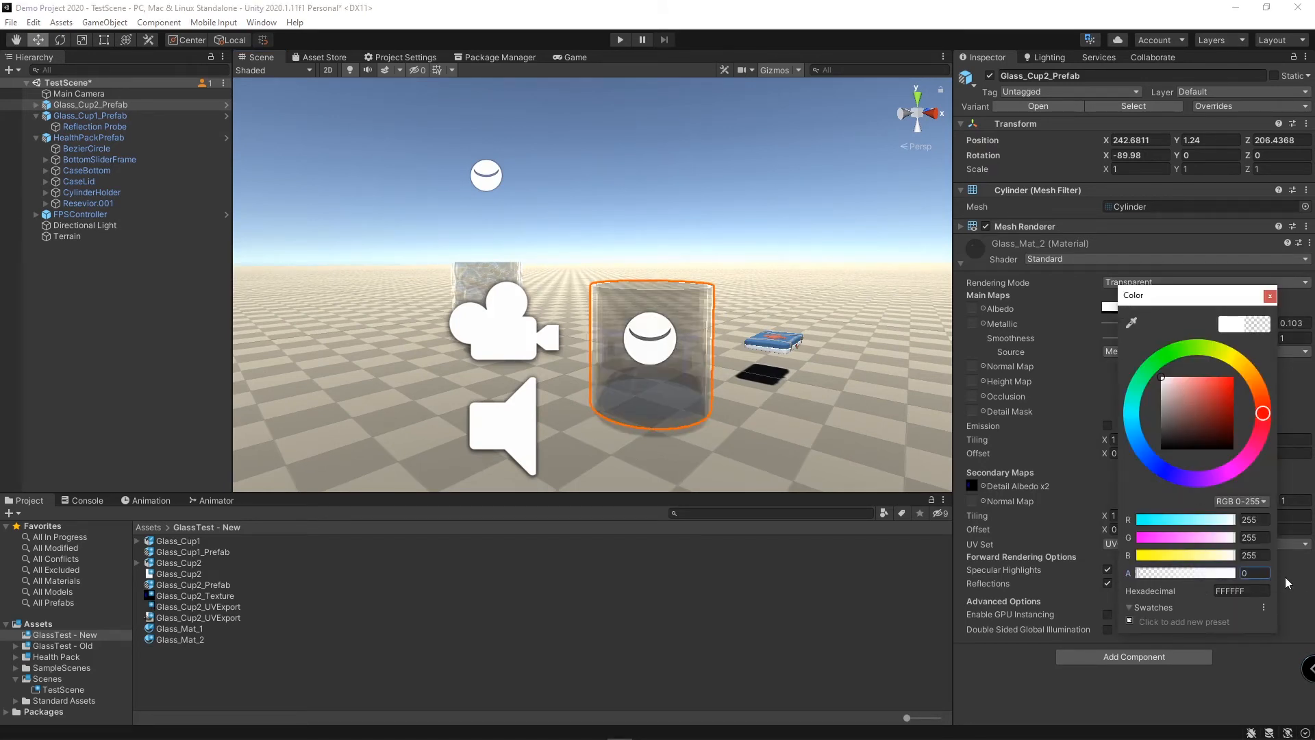
mouse_move(1177, 573)
mouse_down()
mouse_move(1164, 575)
mouse_move(1198, 574)
mouse_move(1130, 578)
mouse_move(1186, 580)
mouse_move(1154, 578)
mouse_up()
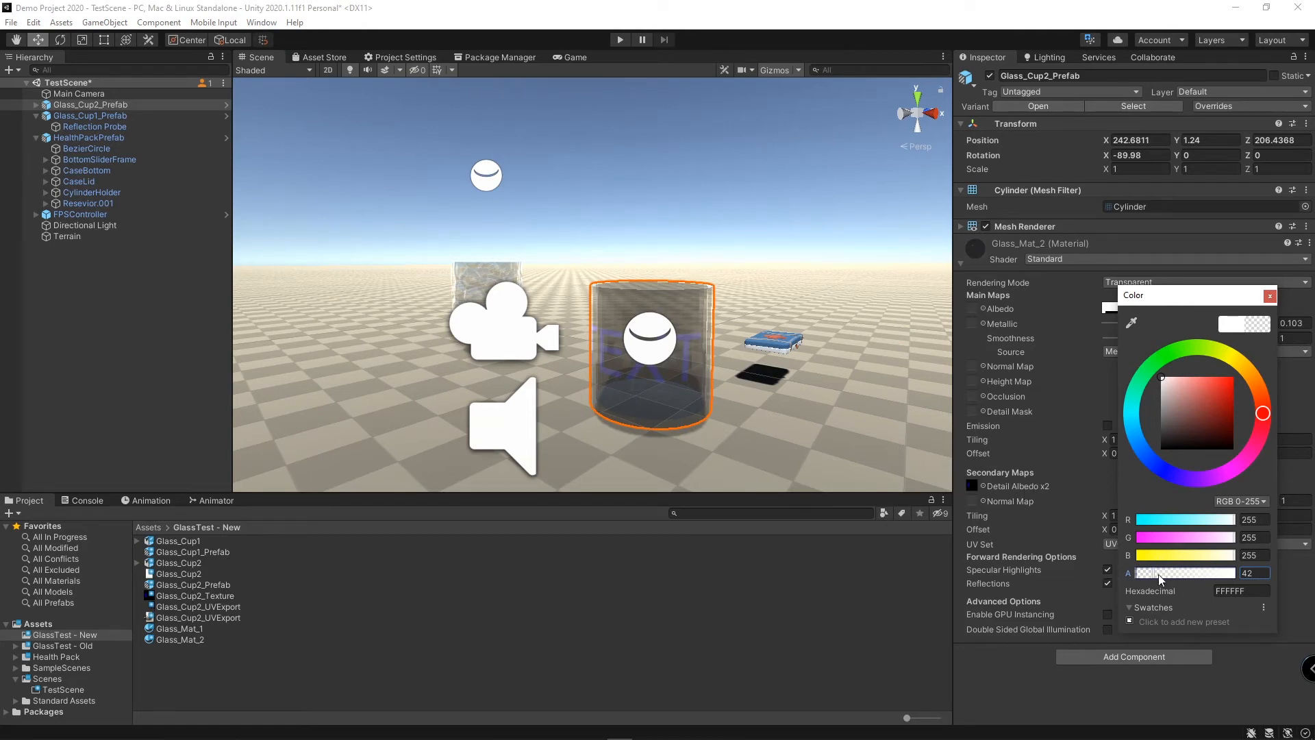
drag(1157, 574, 1232, 582)
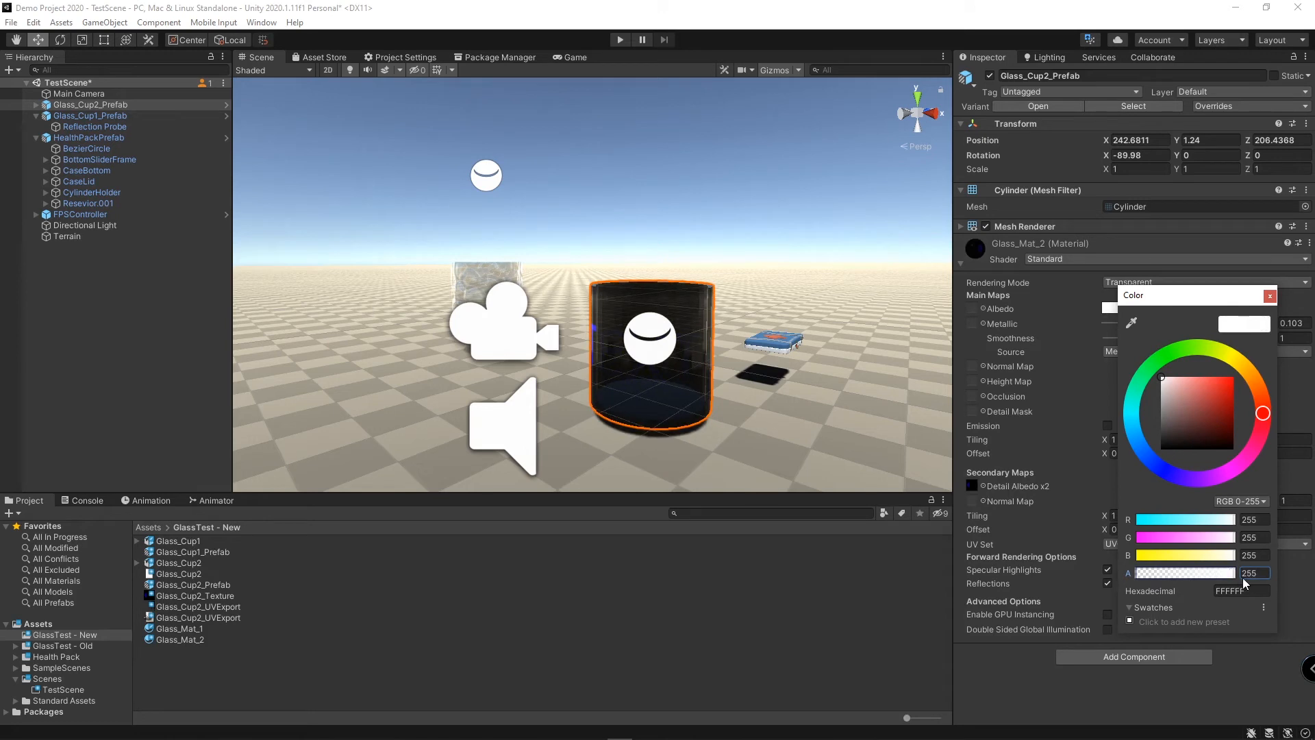
click(1181, 573)
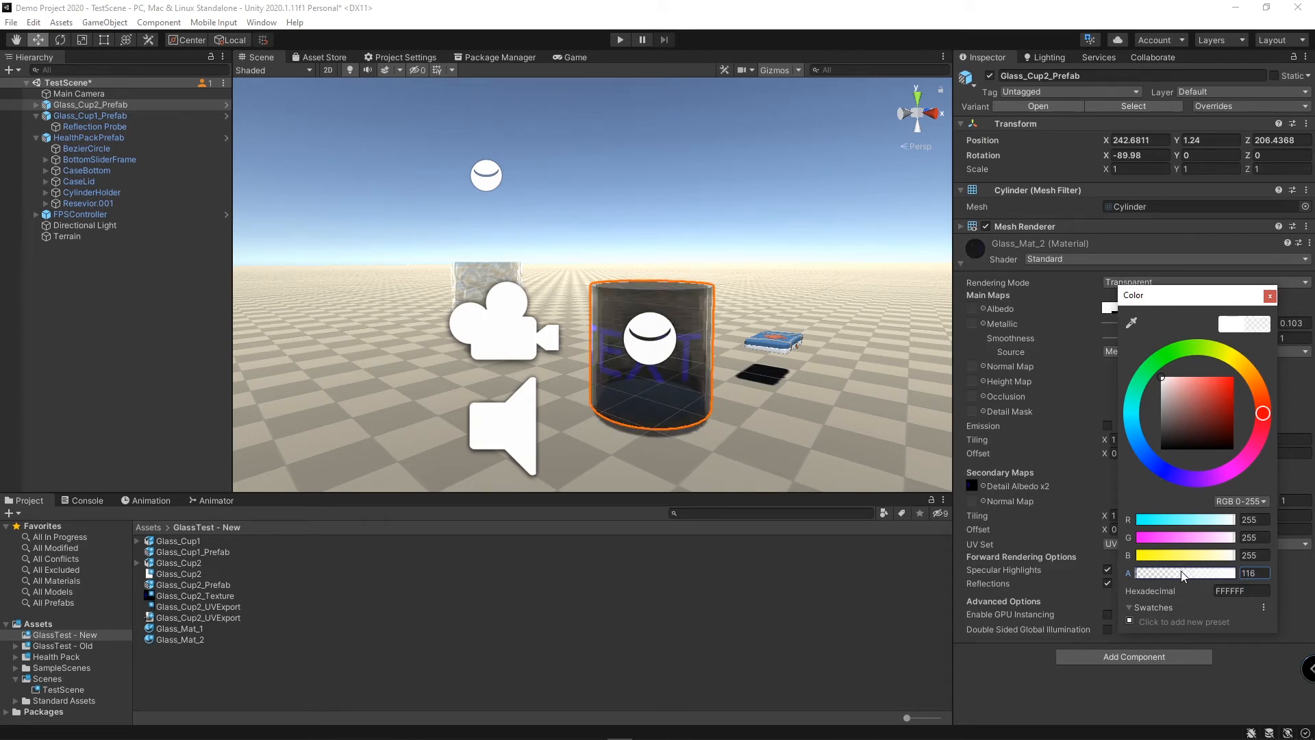
click(1270, 297)
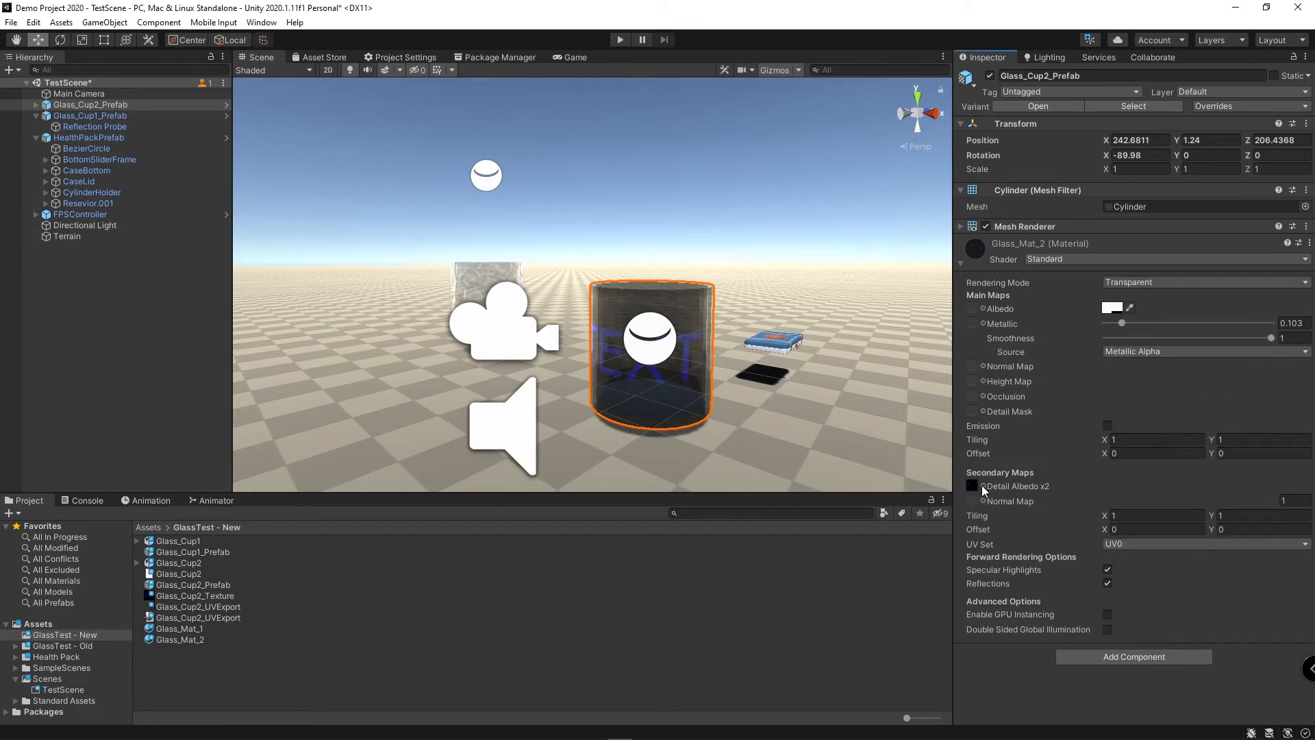
Step: Clear the Detail Albedo x2 map of Glass_Mat_2 by choosing None as its texture
click(984, 486)
scroll(753, 343, up, 5)
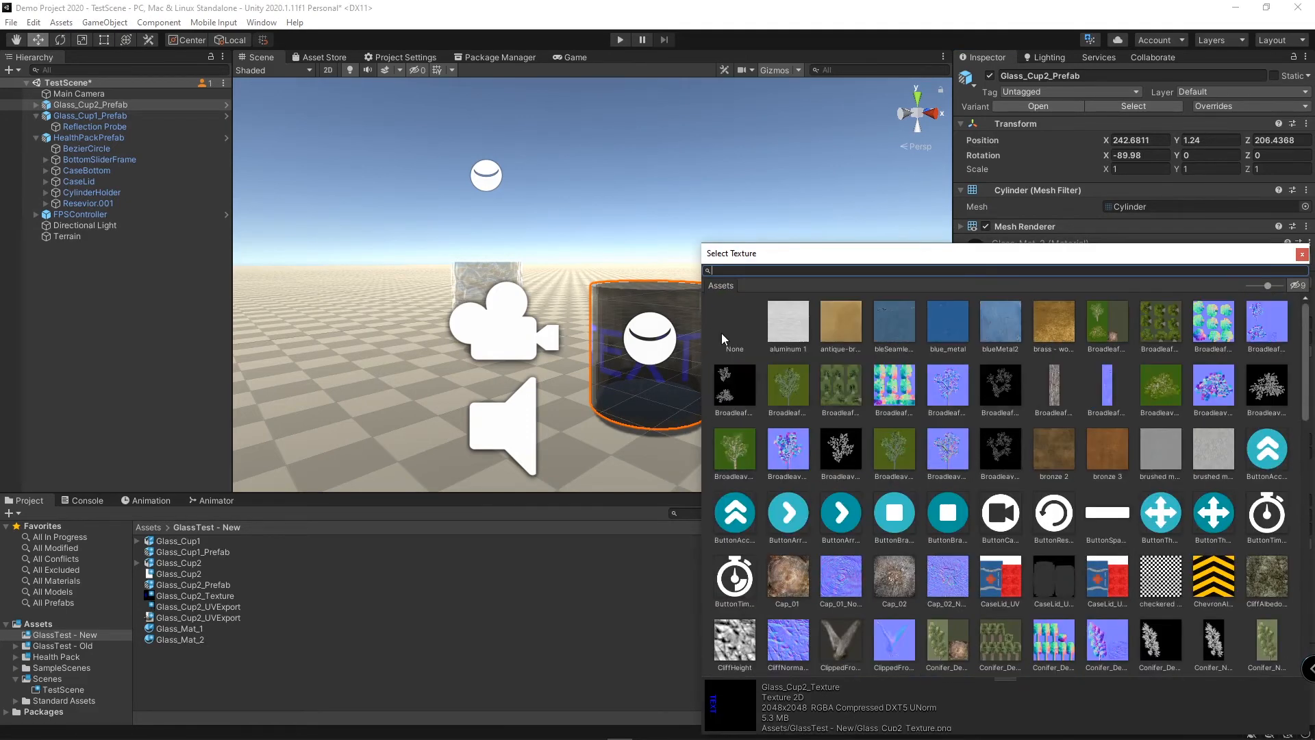
click(728, 329)
click(1301, 254)
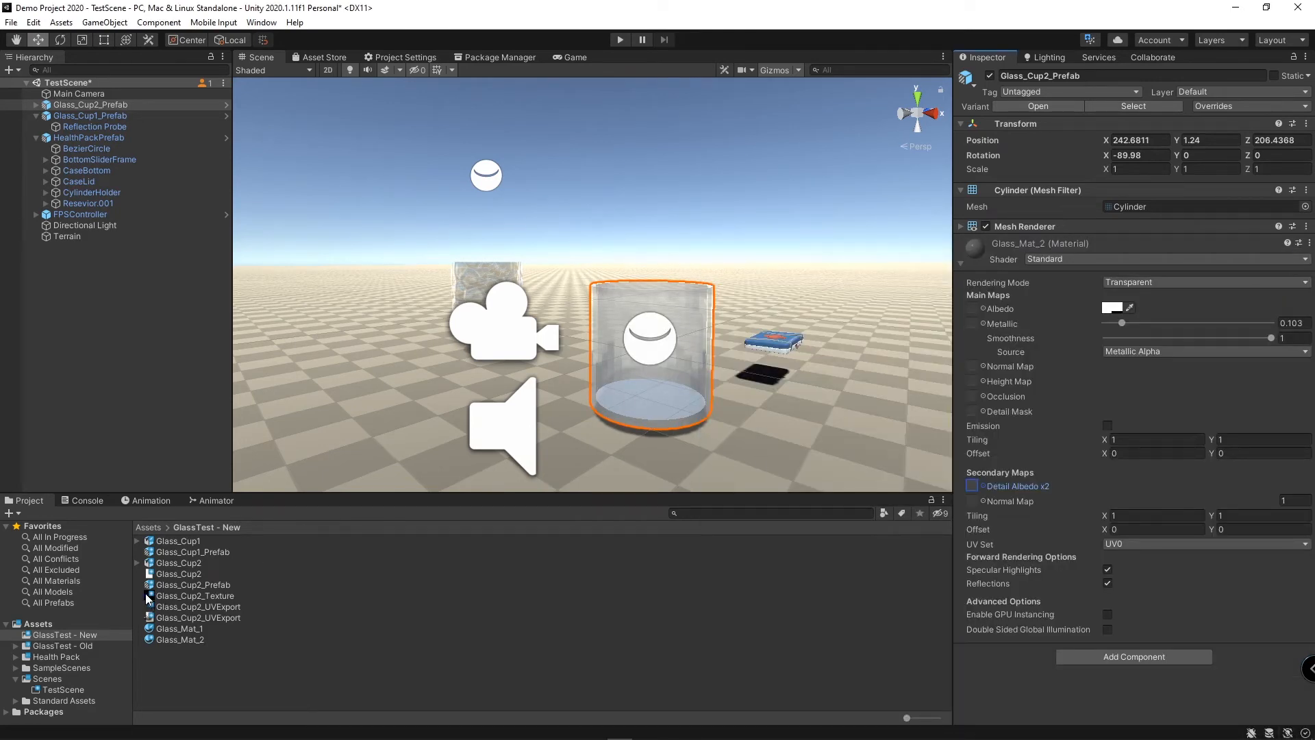
Step: Assign Glass_Cup2_Texture as the main Albedo map of Glass_Mat_2 and check the text on the cup
drag(150, 596, 971, 308)
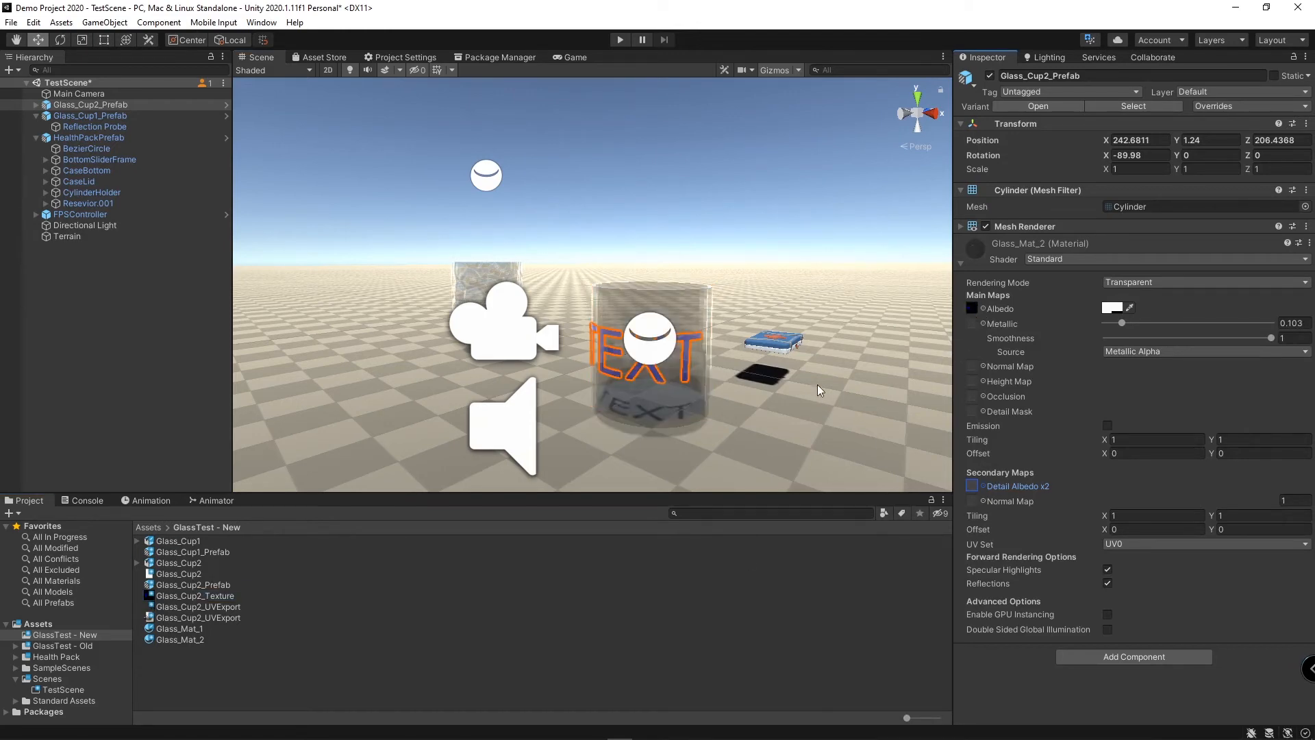
key(d)
right_drag(864, 364, 638, 363)
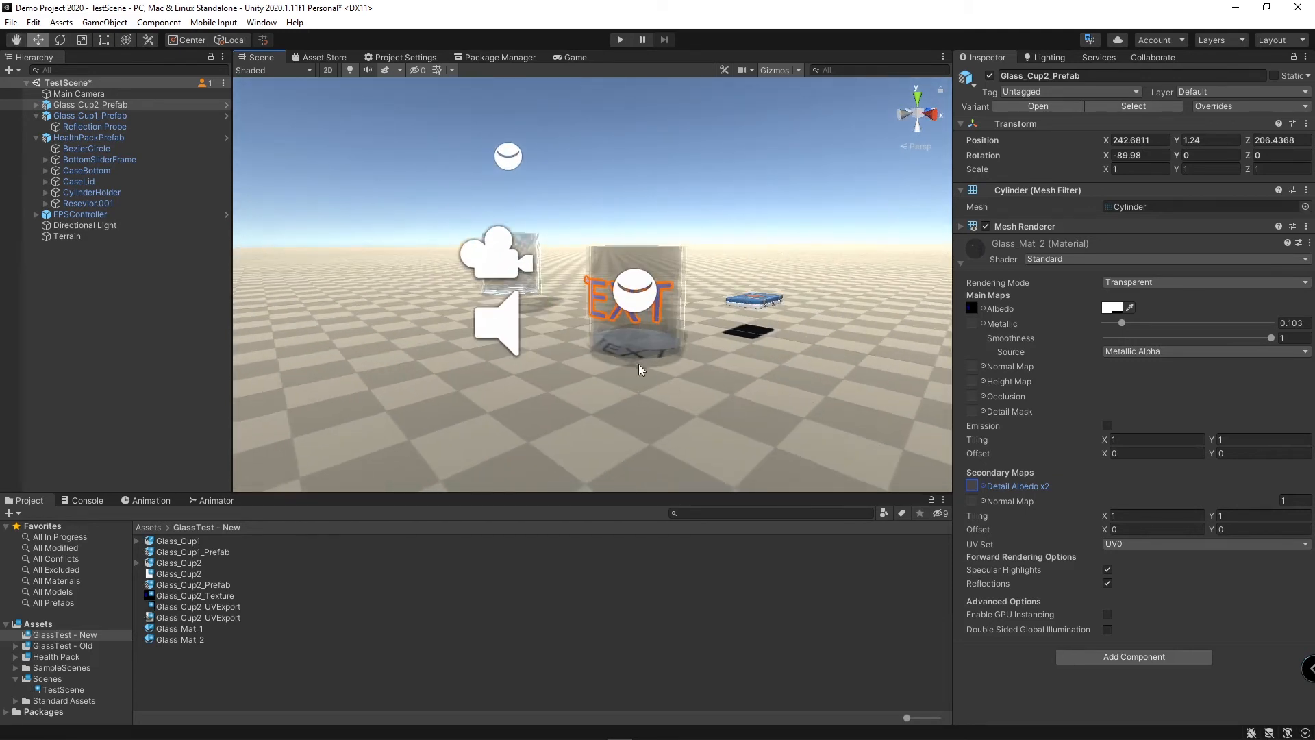
Step: Readjust the alpha of Glass_Mat_2's Albedo colour and view the textured cup from another angle
click(1111, 308)
drag(1164, 572, 1197, 568)
mouse_move(790, 343)
right_down()
mouse_move(669, 405)
mouse_move(687, 384)
mouse_move(647, 404)
mouse_move(573, 396)
mouse_move(560, 411)
mouse_move(473, 414)
mouse_move(654, 418)
mouse_move(678, 360)
mouse_move(715, 347)
mouse_move(706, 343)
right_up()
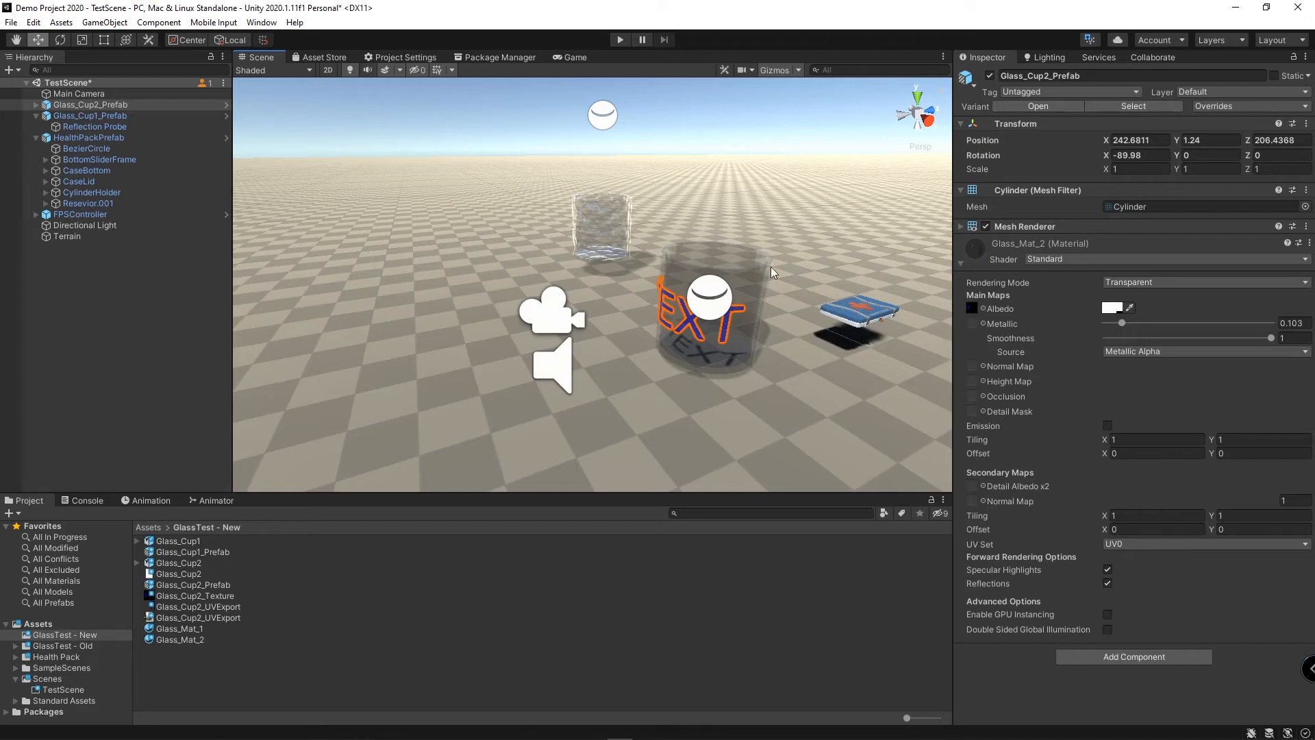
Step: Check the text layer in GIMP, return to Unity and examine the textured Glass_Cup2_Prefab from several angles
key(alt+Tab)
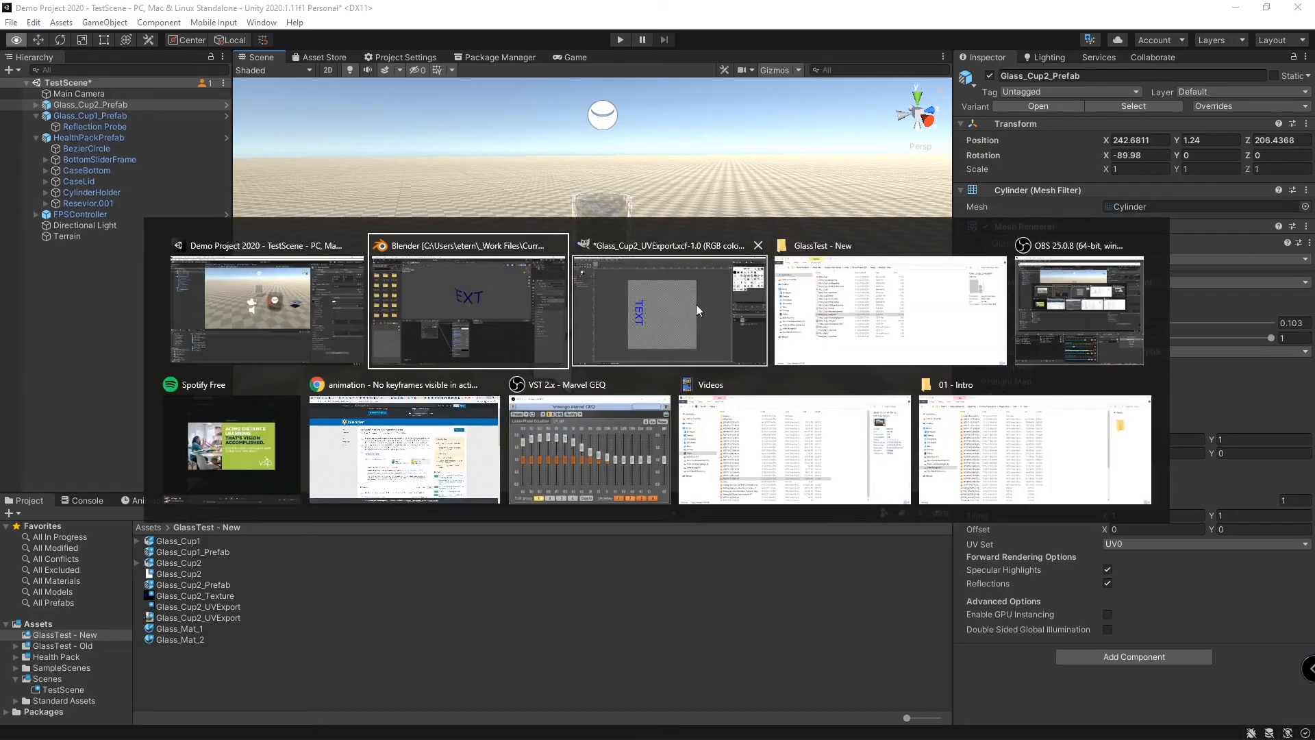
click(626, 288)
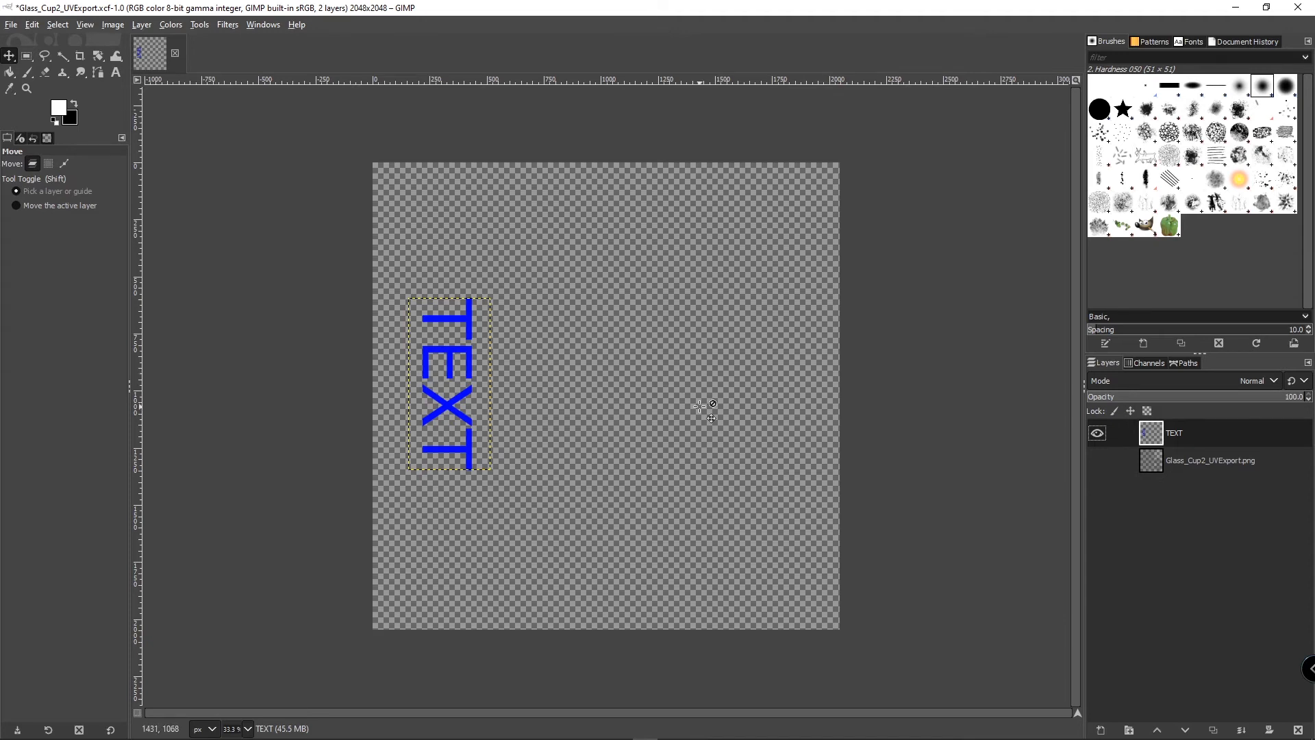
key(alt+Tab)
scroll(697, 346, up, 3)
middle_drag(739, 294, 694, 322)
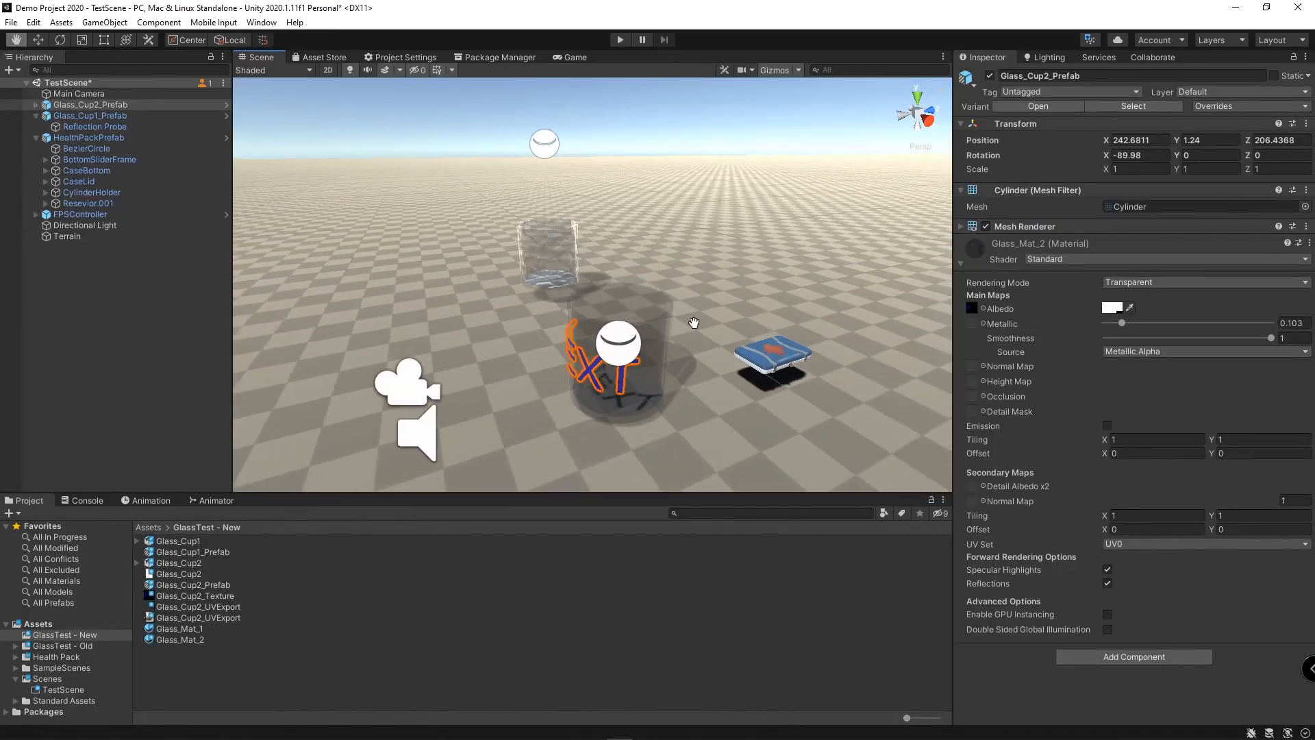
click(664, 363)
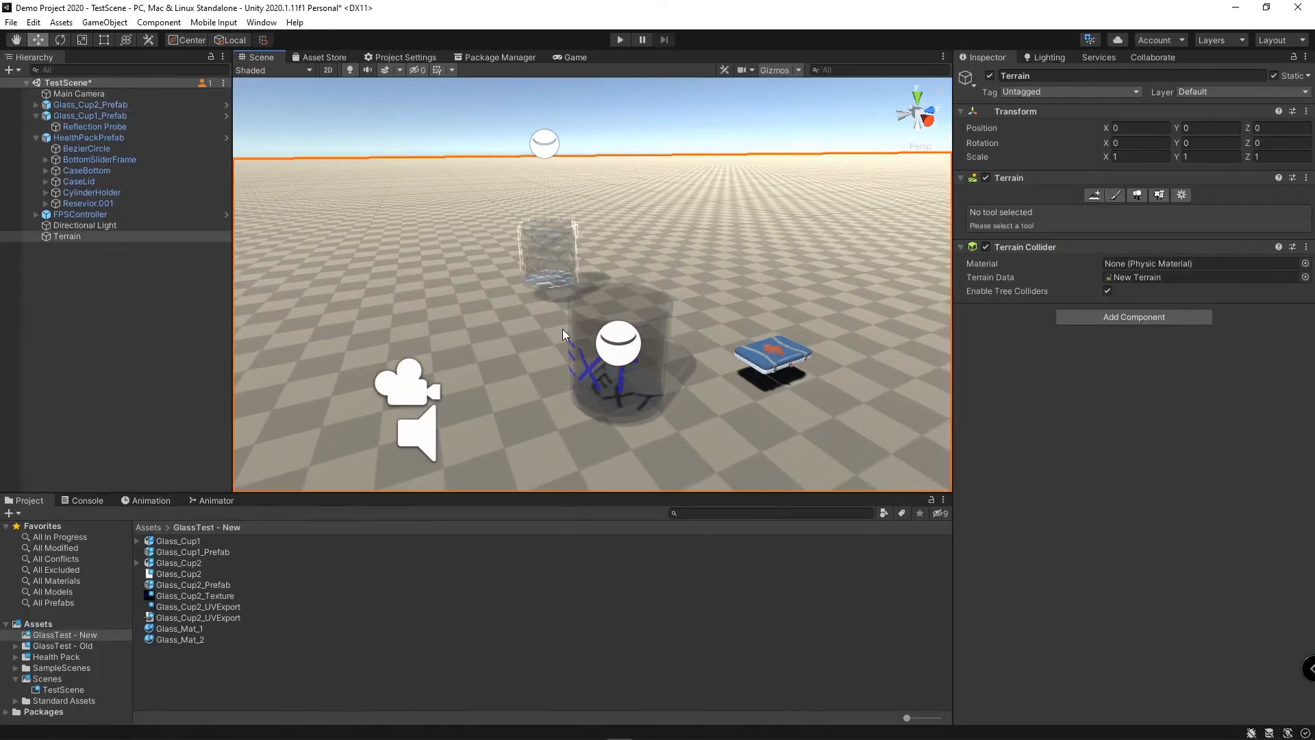
click(578, 370)
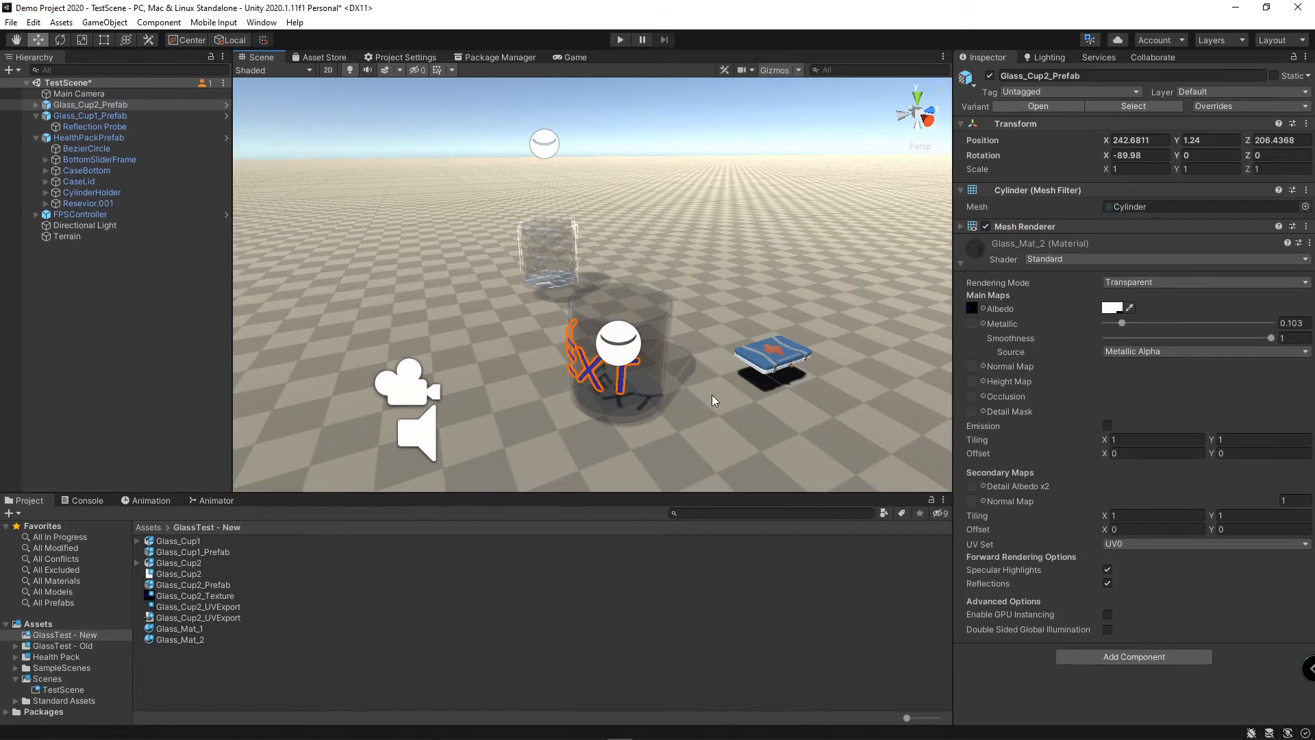
middle_drag(724, 394, 747, 336)
right_drag(609, 396, 666, 343)
middle_drag(606, 393, 634, 361)
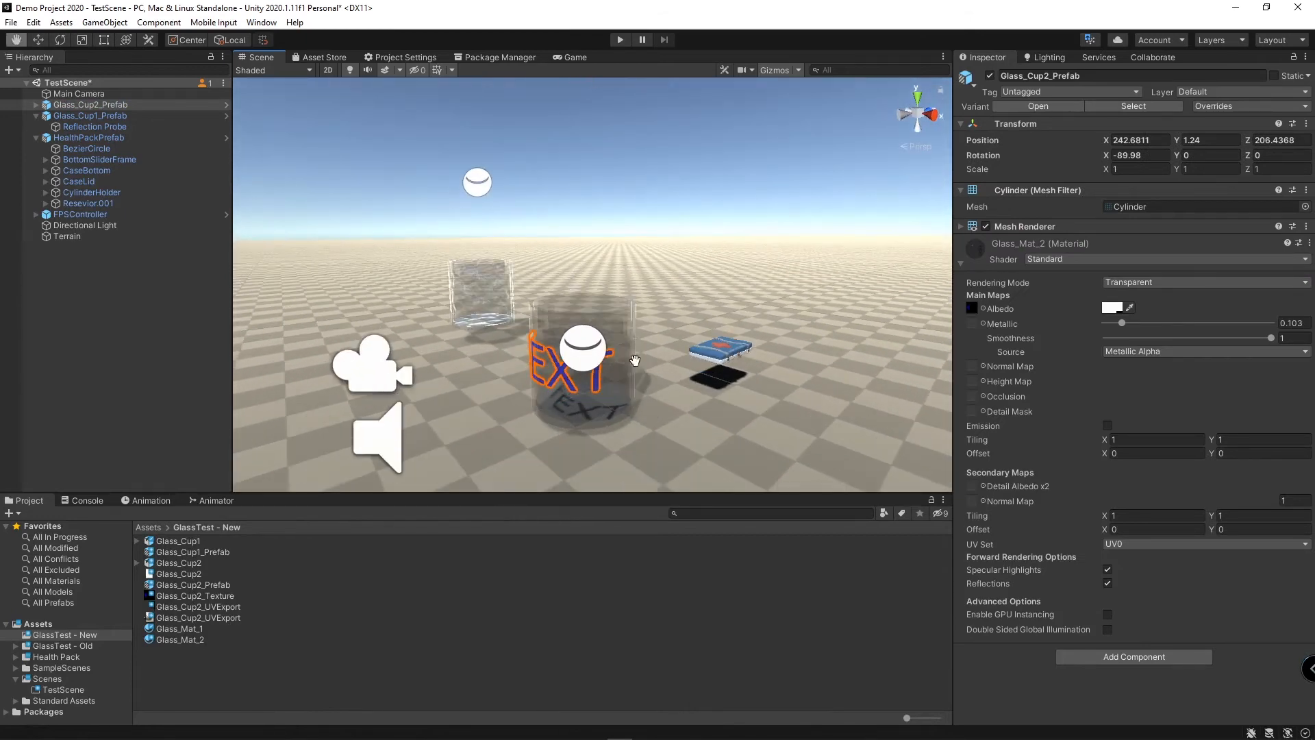
scroll(710, 376, up, 3)
scroll(663, 415, down, 2)
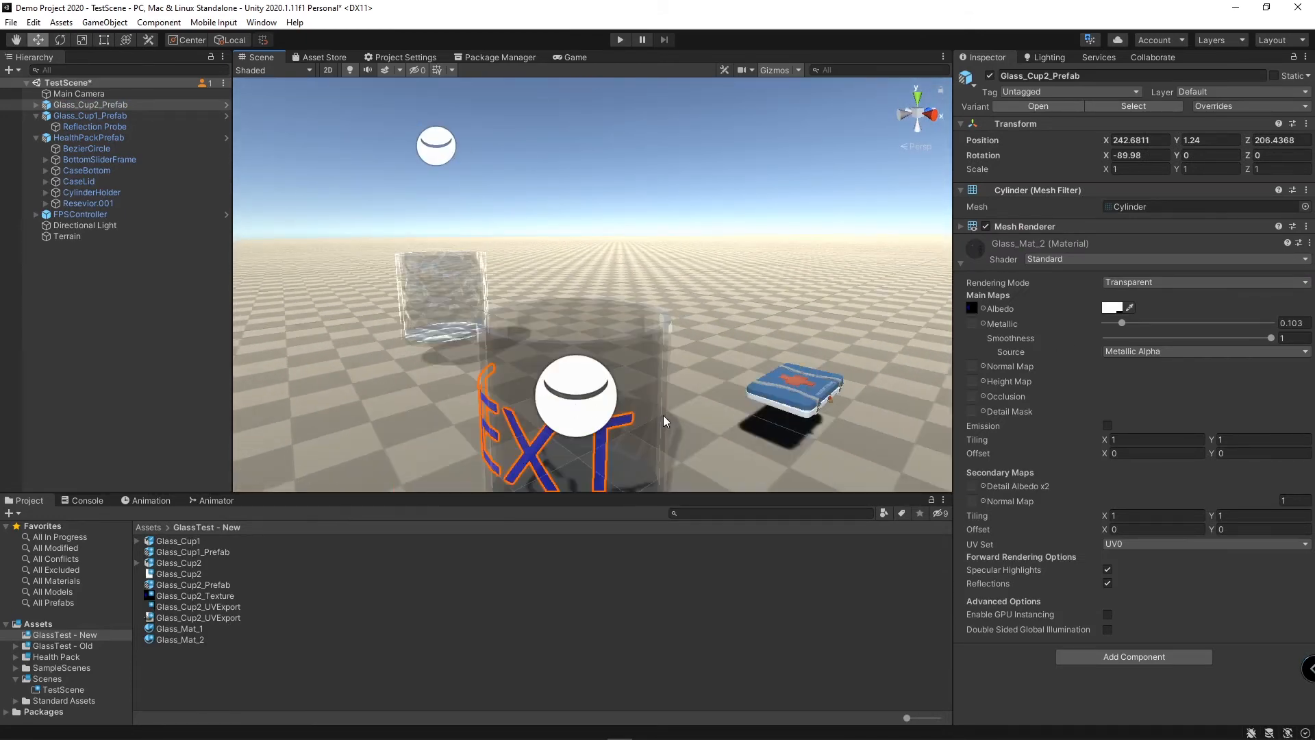
middle_drag(663, 415, 653, 396)
mouse_move(734, 381)
alt+mouse_down()
mouse_move(710, 388)
mouse_move(752, 390)
alt+mouse_up()
Step: Set the Metallic value of Glass_Mat_2 to 0.119 and pick pure white as its Albedo colour
mouse_move(1139, 325)
mouse_down()
mouse_move(1120, 324)
mouse_move(1239, 326)
mouse_move(1093, 328)
mouse_move(1125, 325)
mouse_up()
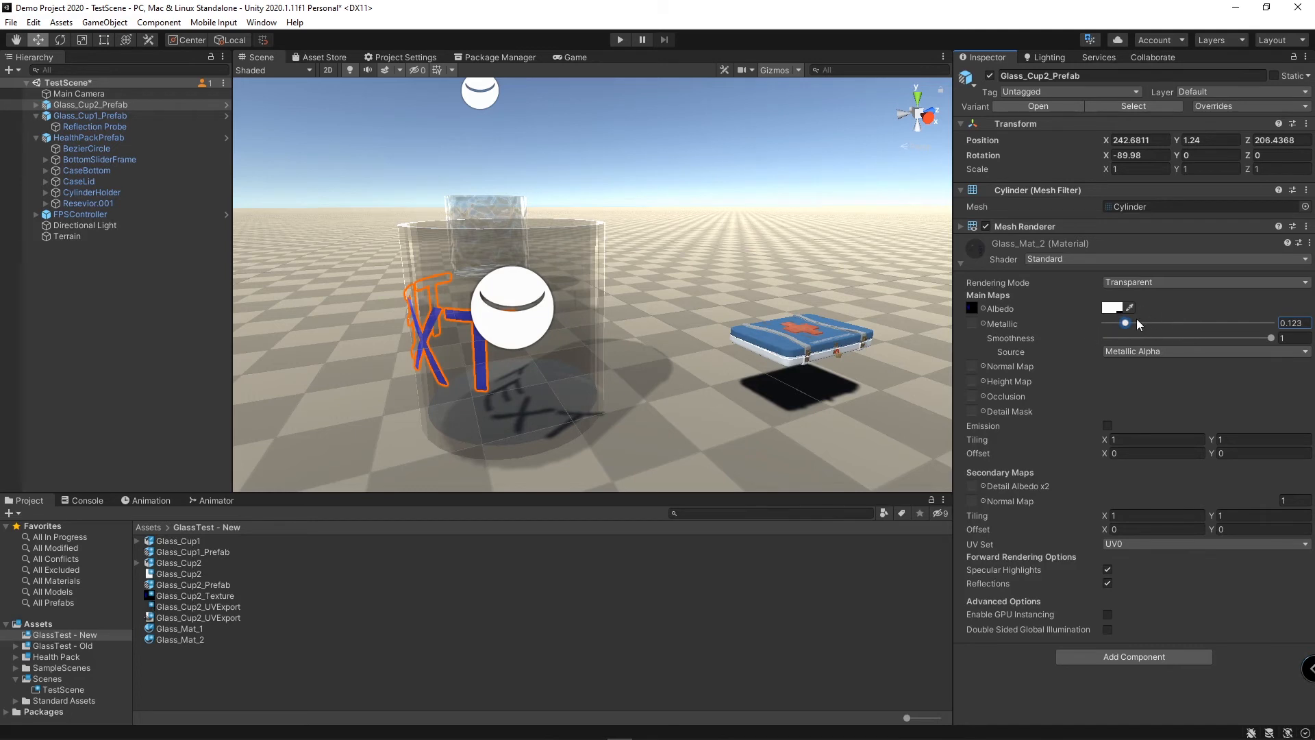
drag(1127, 323, 1127, 322)
click(1115, 308)
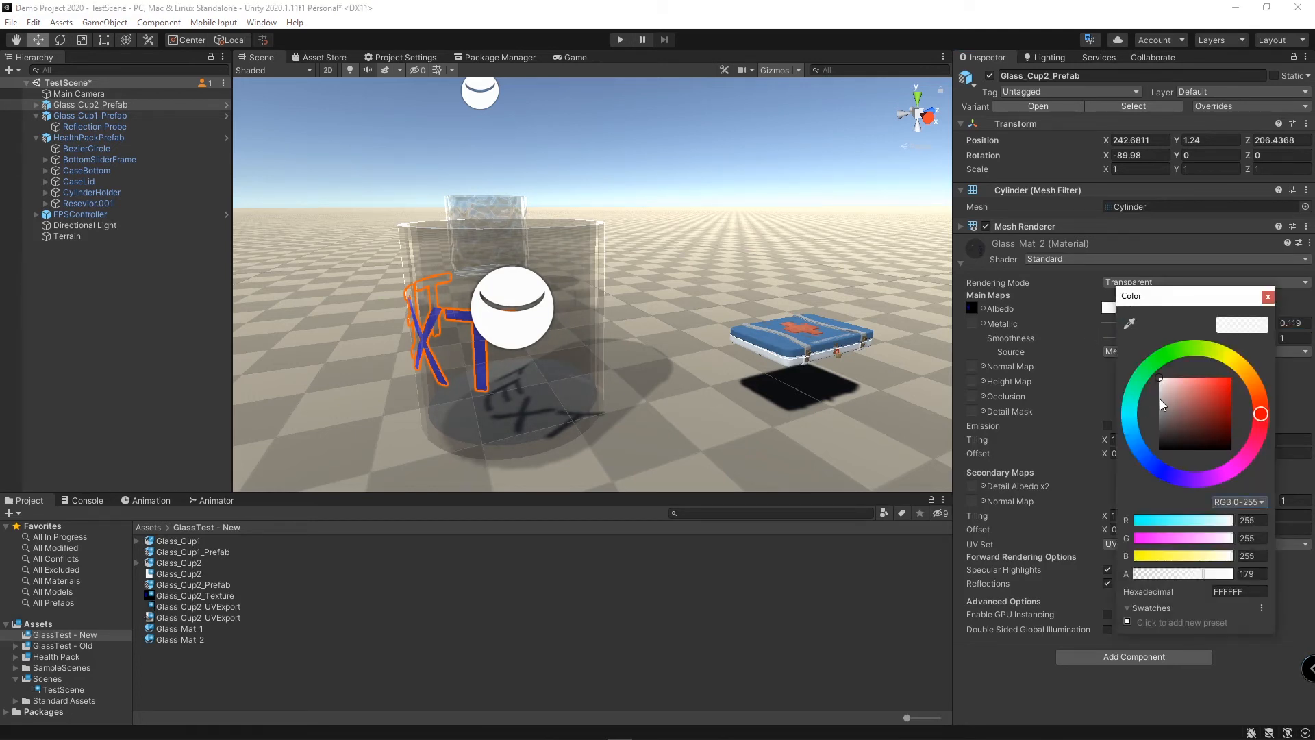
mouse_move(1160, 398)
mouse_down()
mouse_move(1165, 415)
mouse_move(1160, 382)
mouse_move(1157, 464)
mouse_move(1145, 353)
mouse_up()
click(1268, 297)
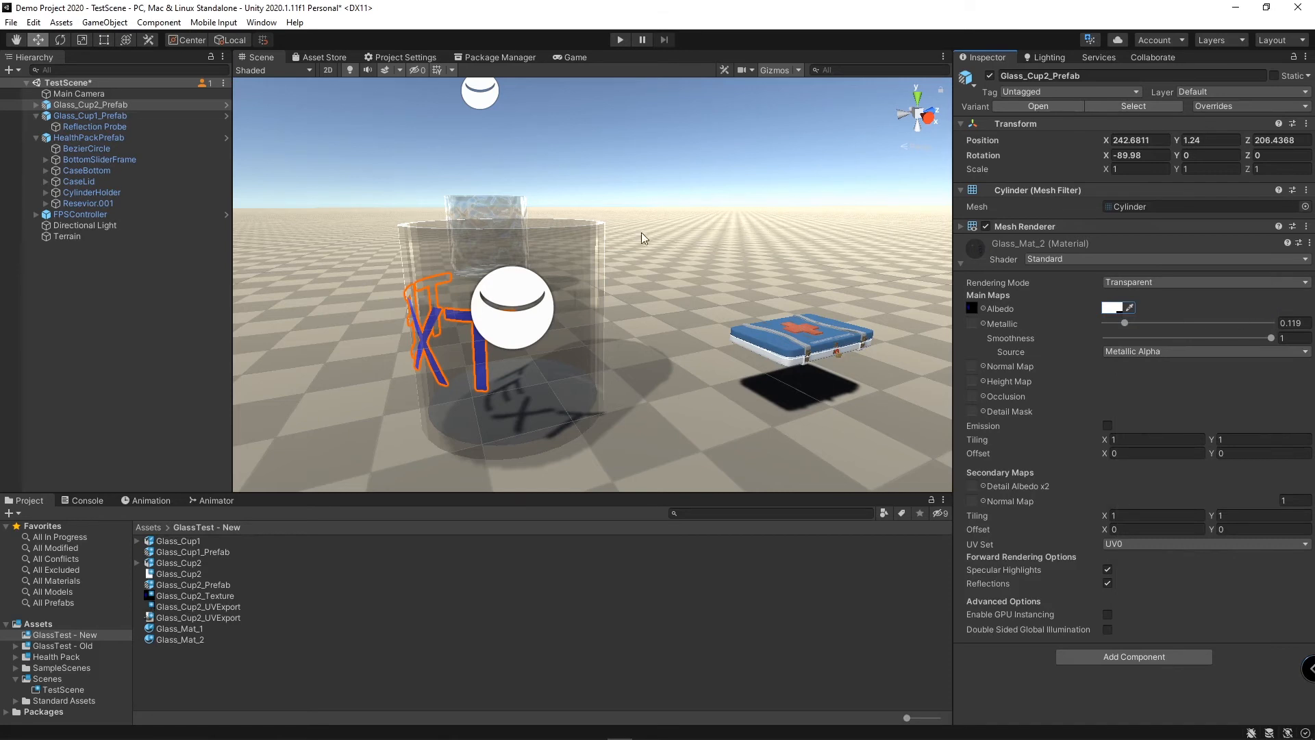
Step: Examine the Albedo colour settings of Glass_Mat_1 on the first glass cup, then reselect the second cup
middle_drag(504, 219, 531, 270)
click(529, 267)
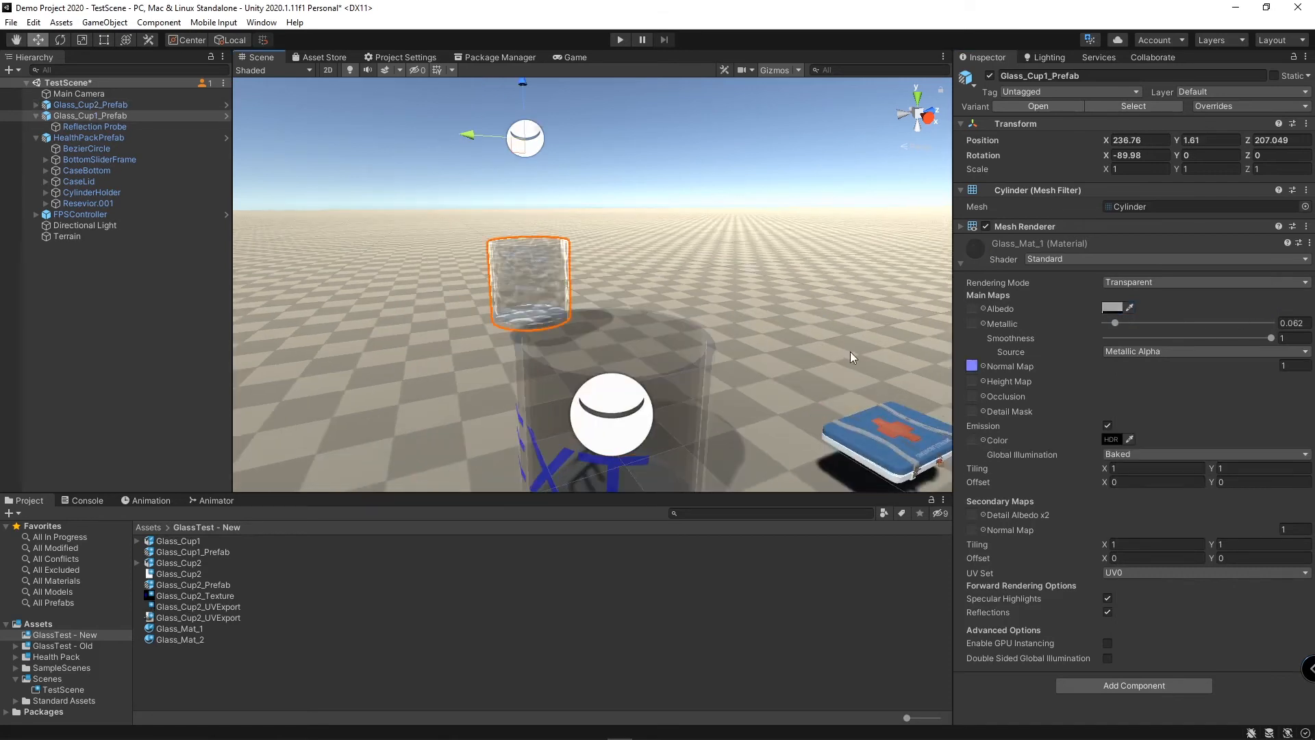
click(1113, 308)
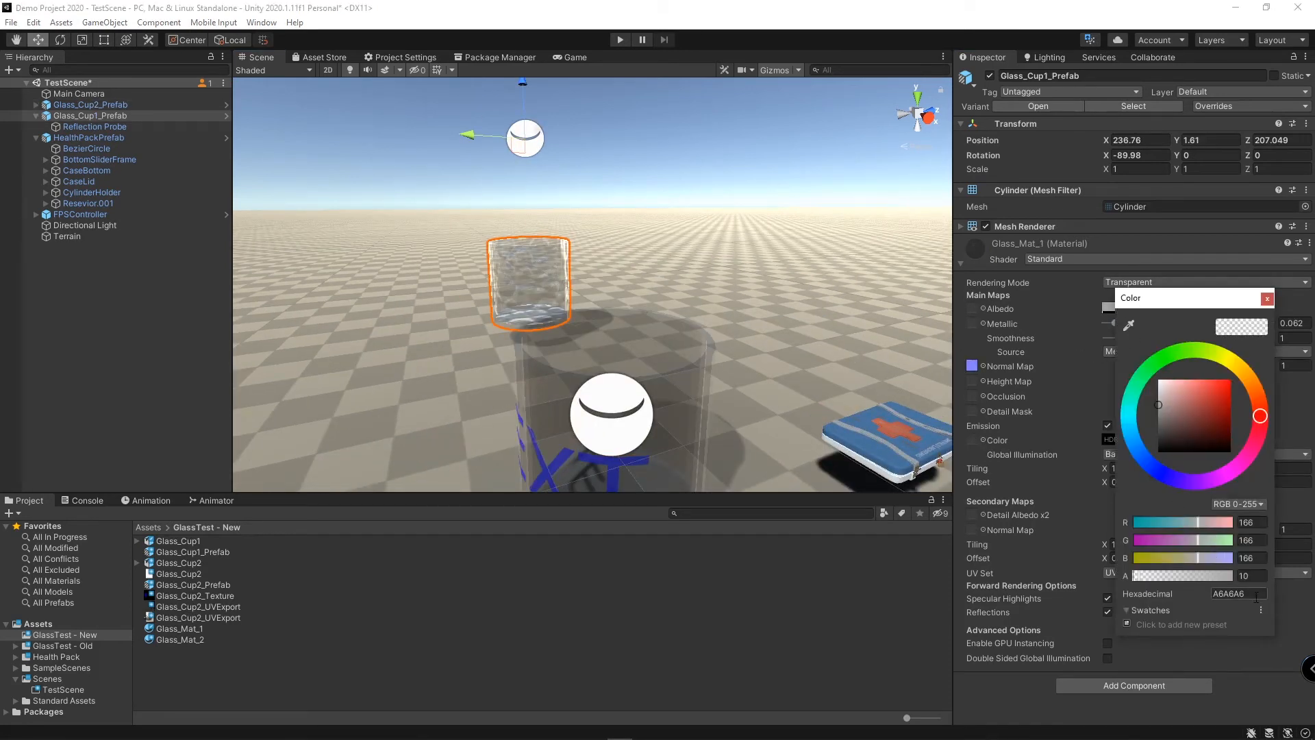
click(1267, 299)
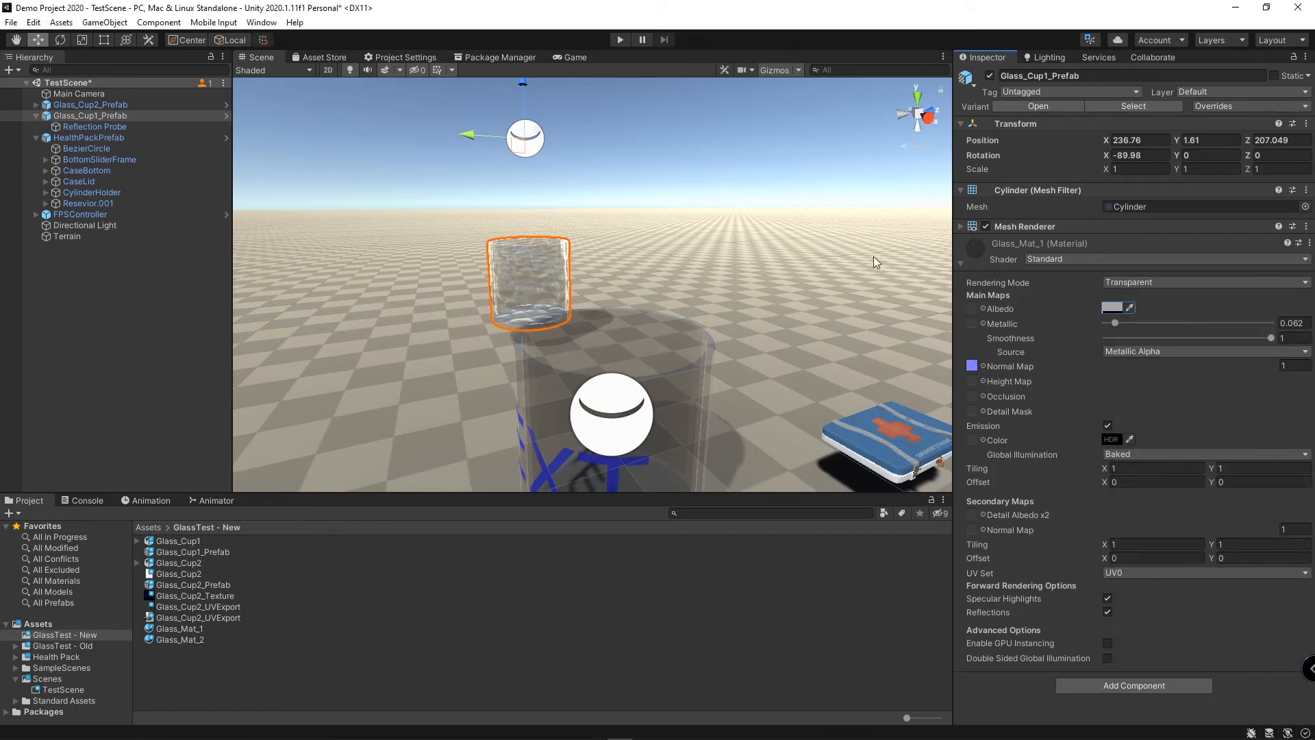
click(554, 471)
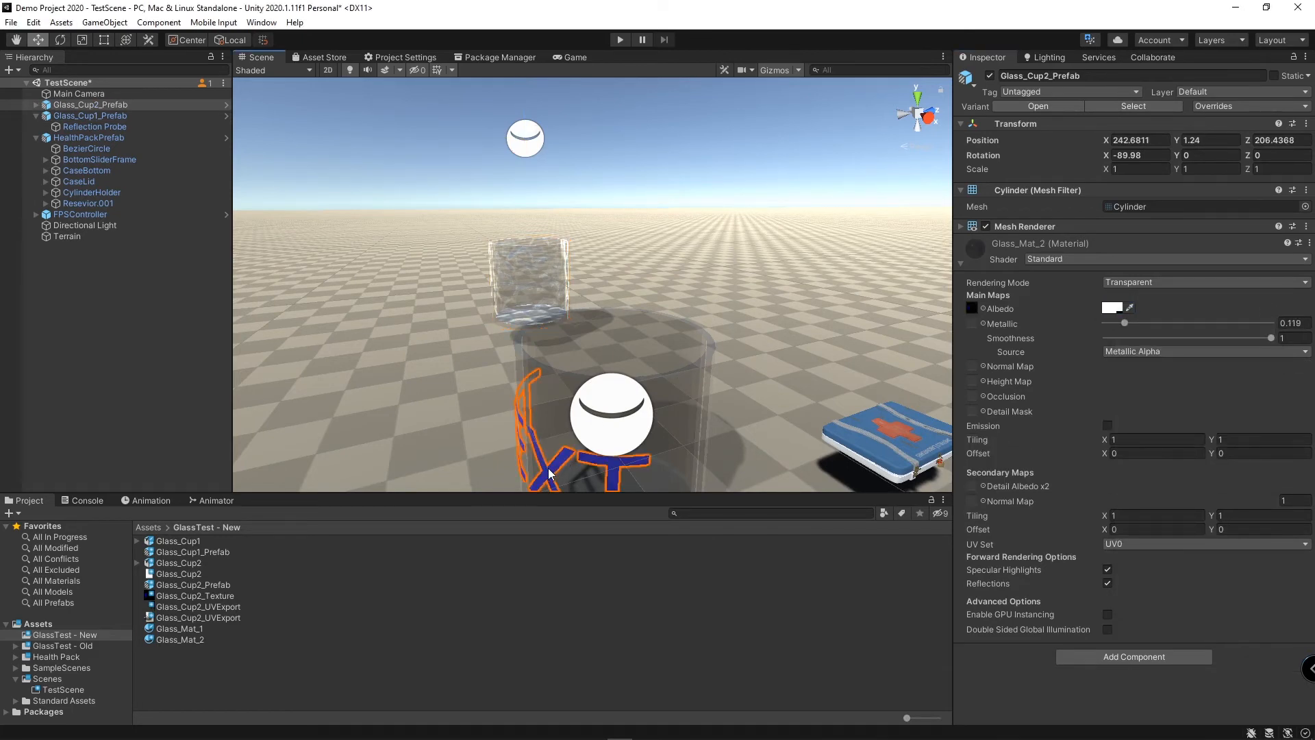
Step: Switch to GIMP and create a layer named "albedo shade" filled with the background colour above the Glass_Cup2_UVExport.png layer
key(alt+Tab)
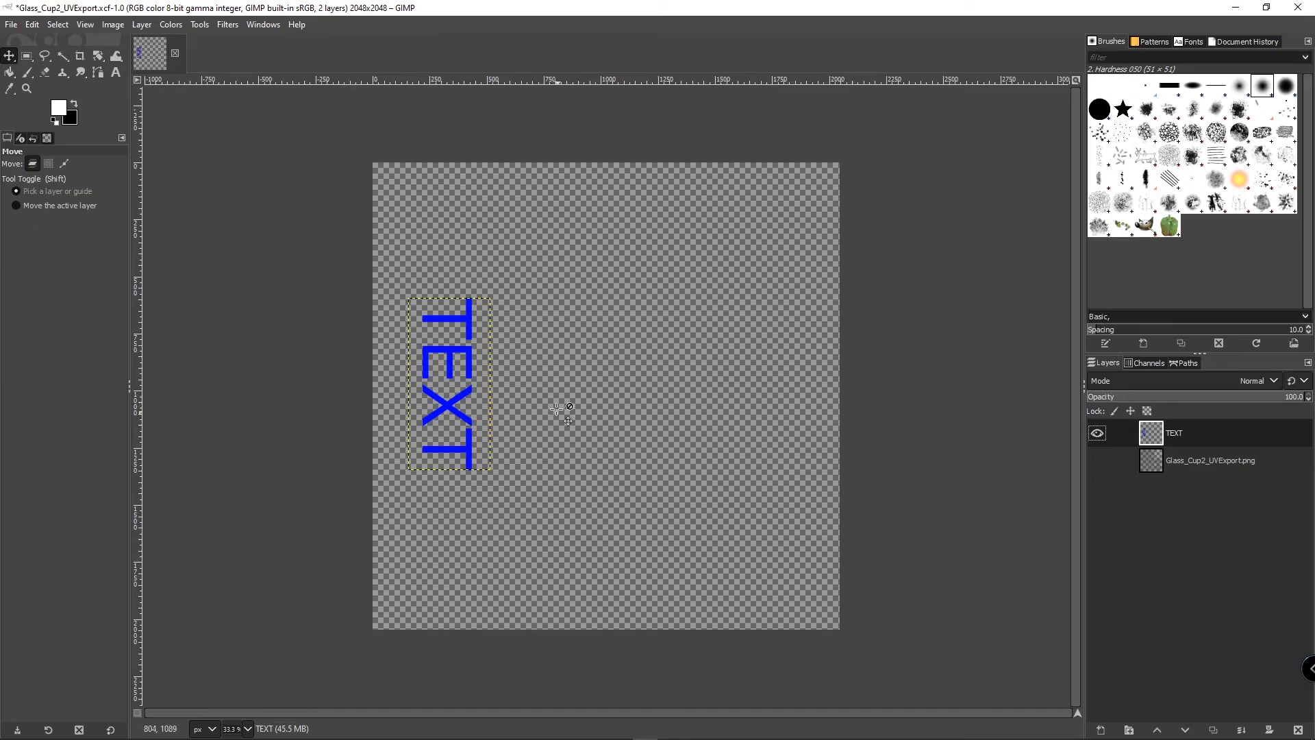
click(1192, 462)
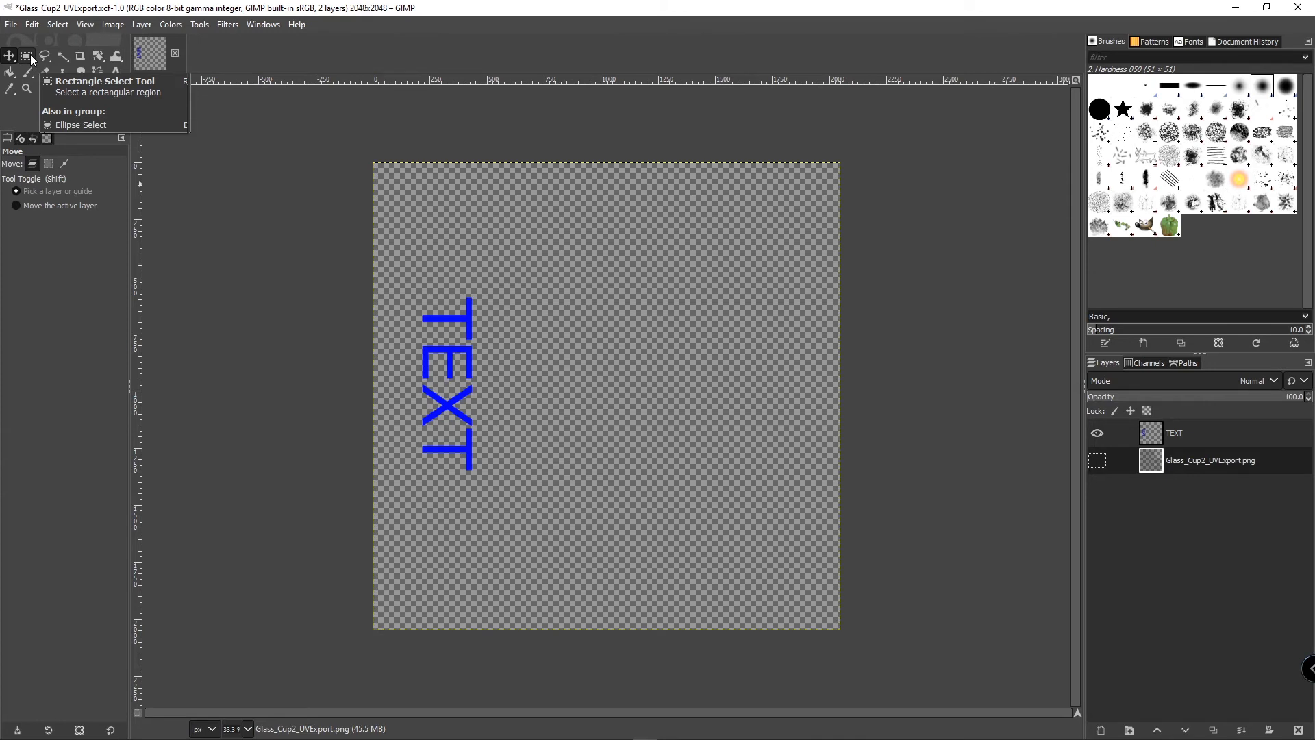
click(1103, 728)
drag(1079, 397, 833, 207)
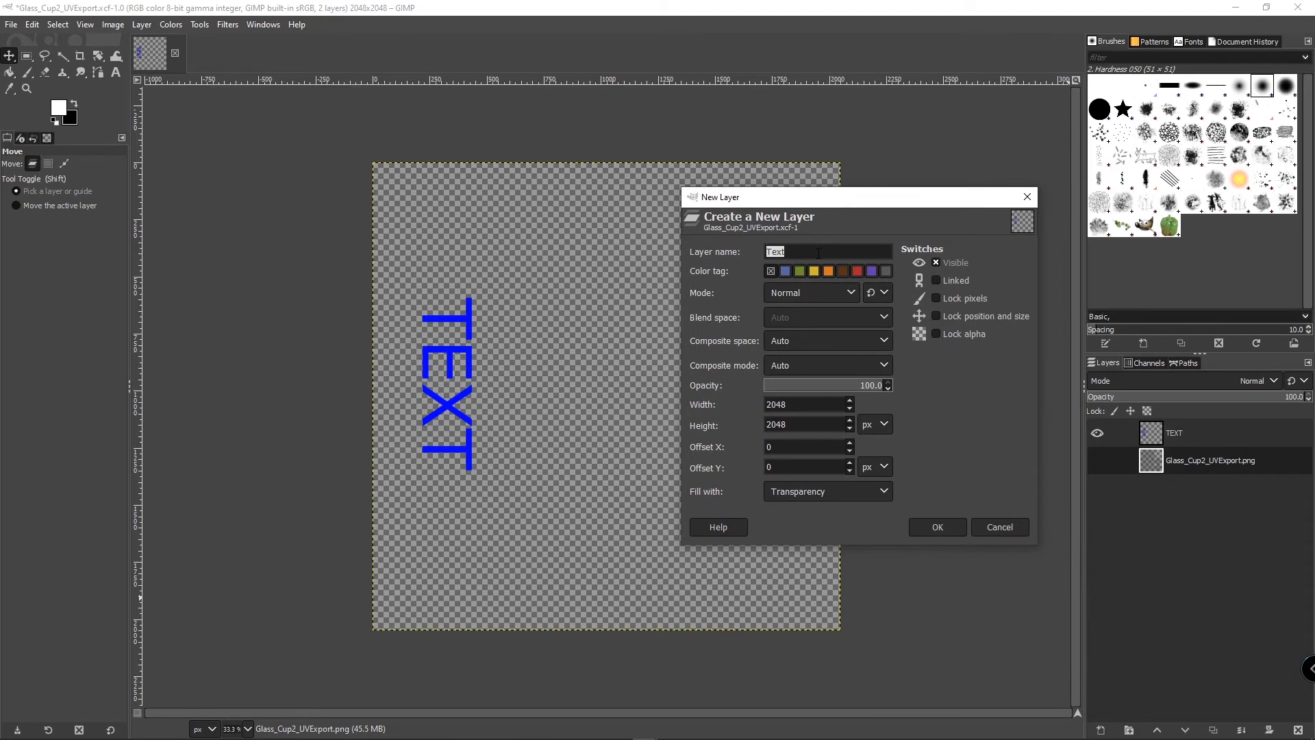
text(albedo shade)
click(882, 493)
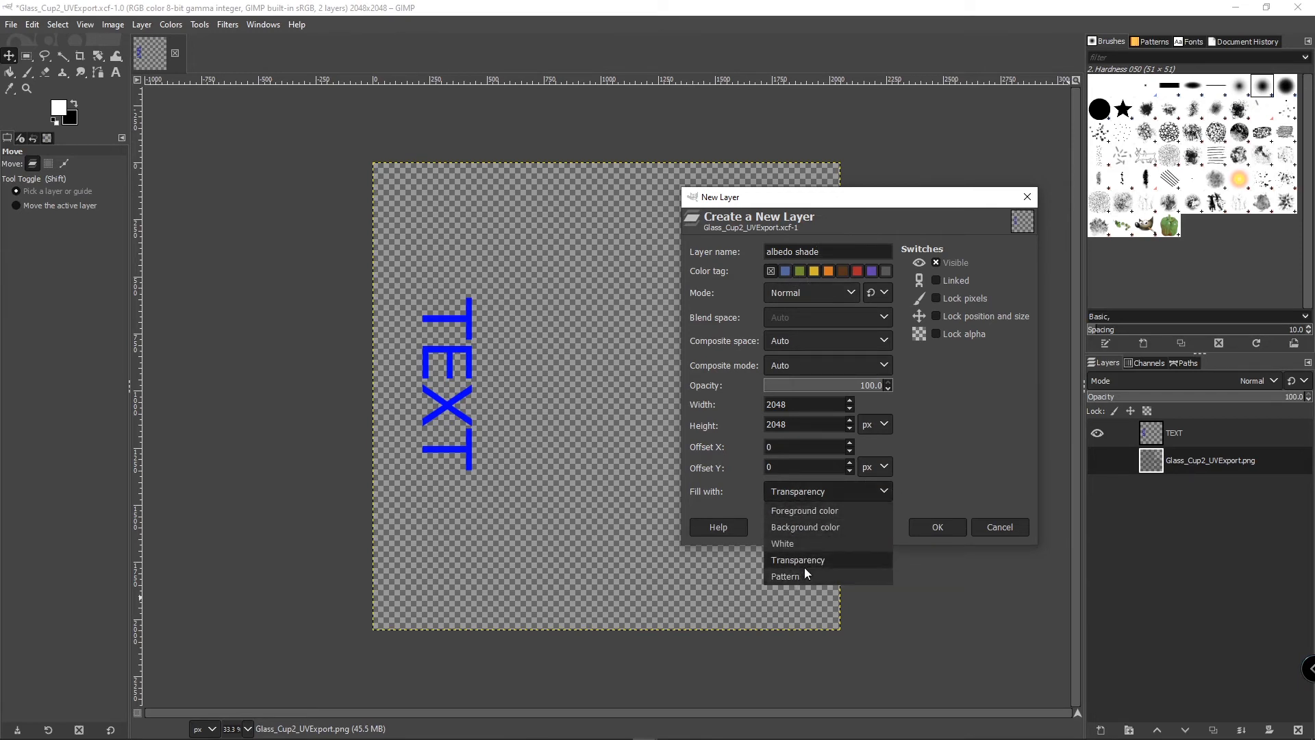
click(826, 529)
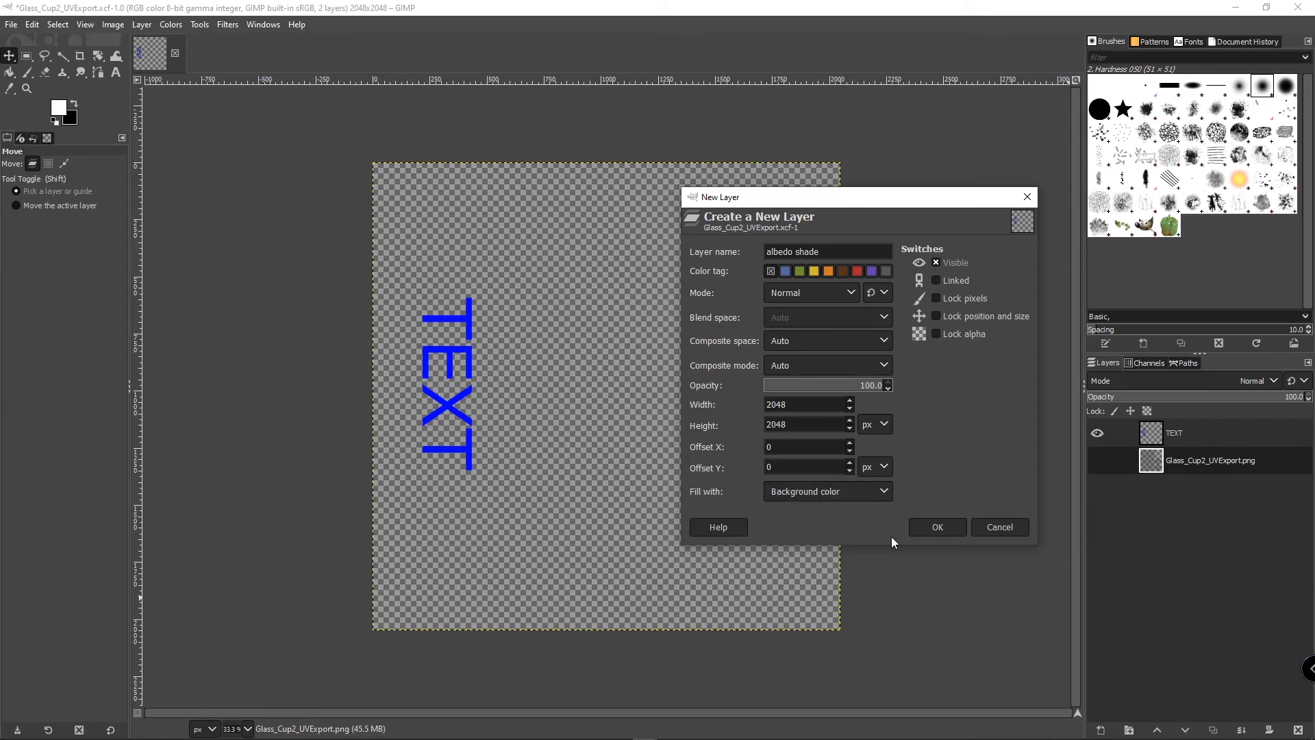
click(936, 526)
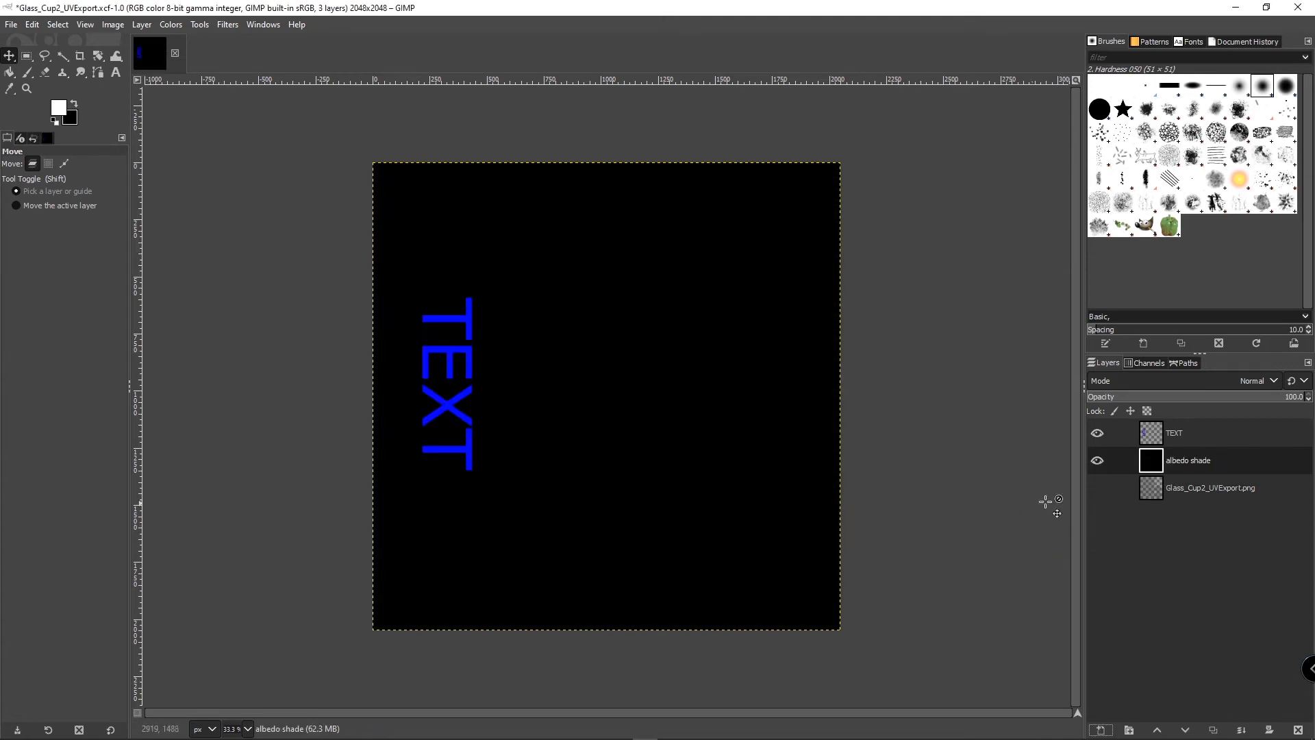
Step: Reduce the opacity of the "albedo shade" layer to 11.6
right_click(1218, 465)
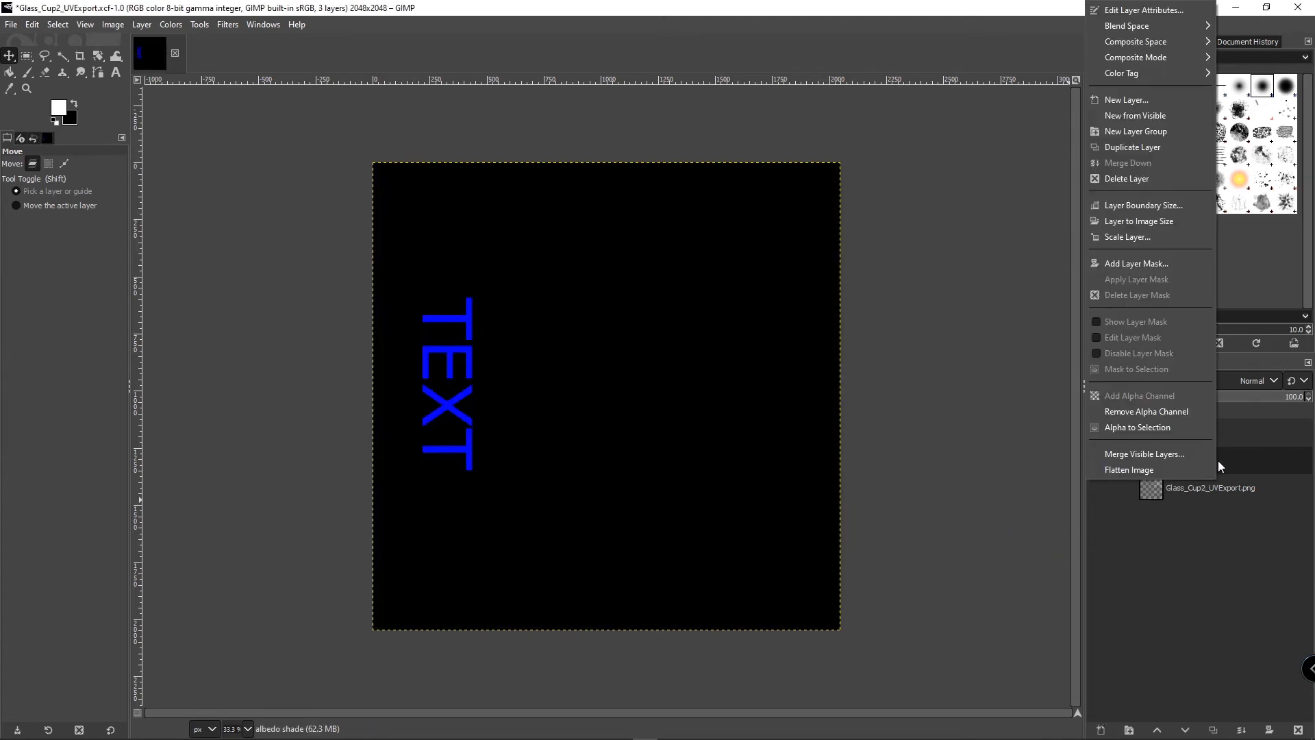
click(1247, 456)
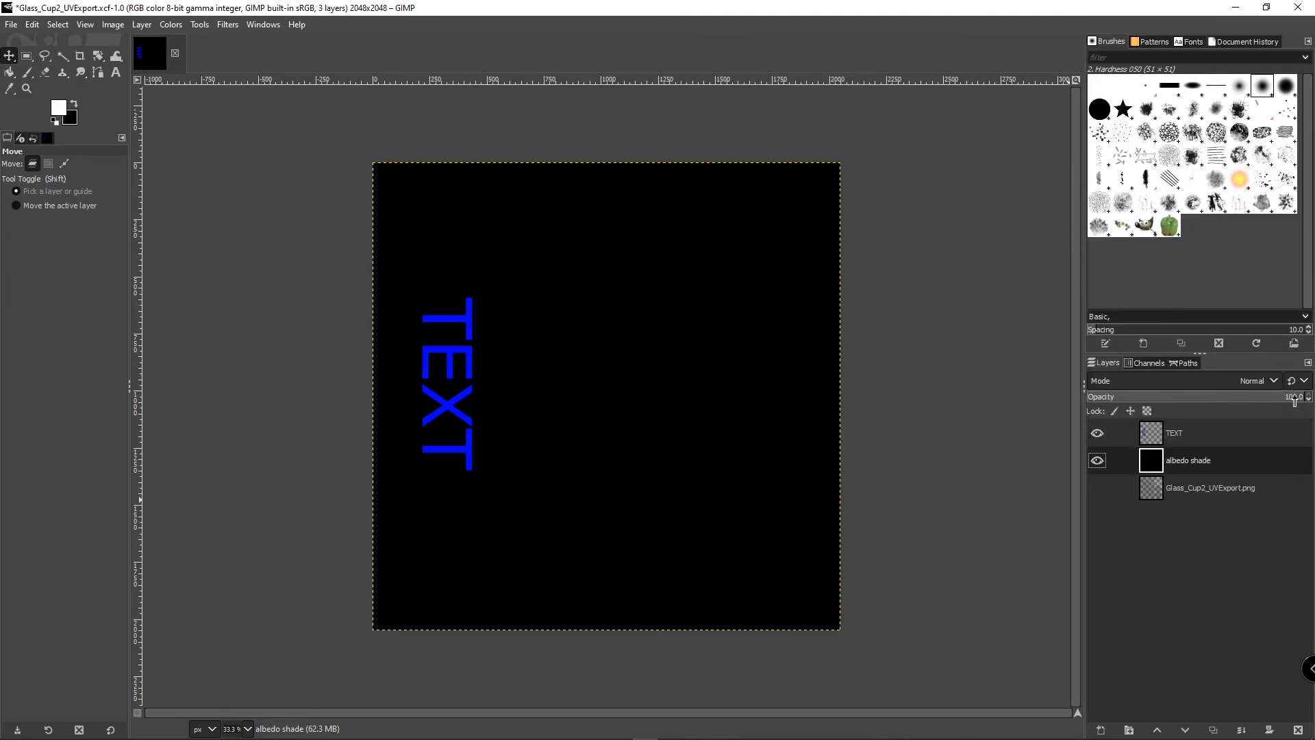
drag(1286, 397, 1112, 395)
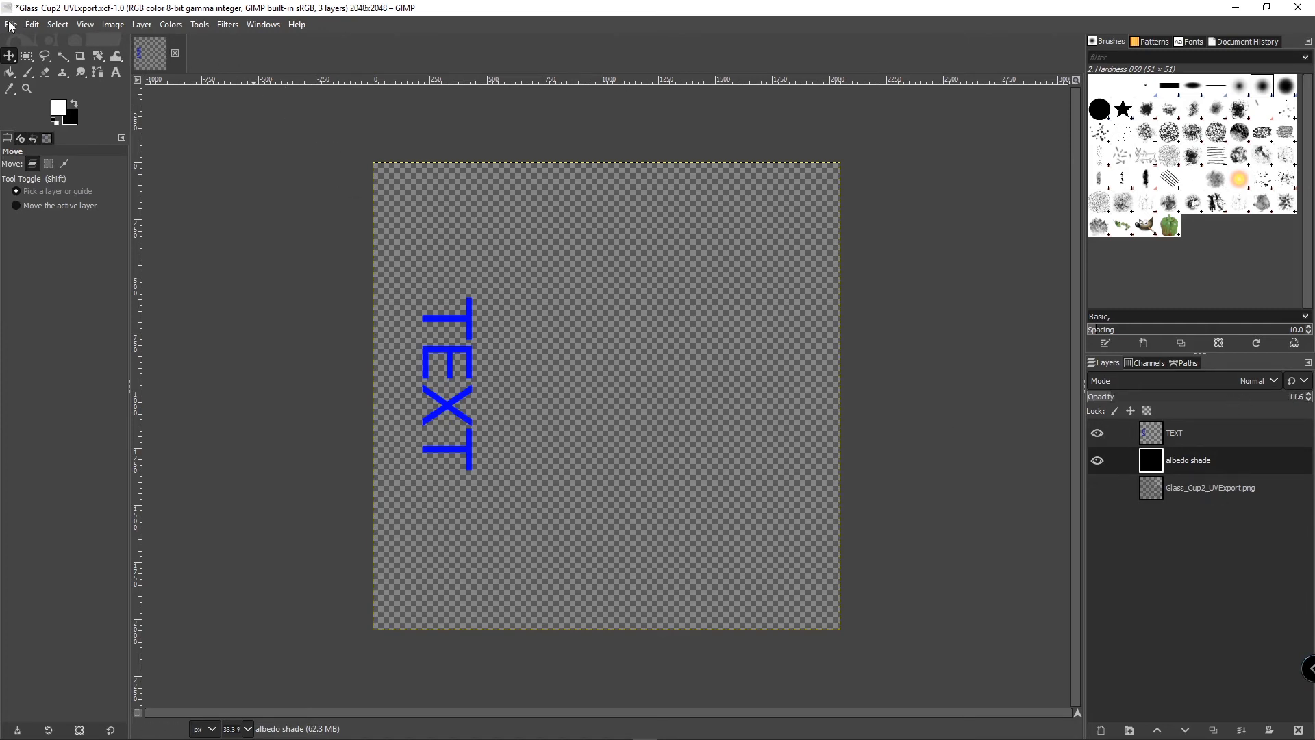
Step: Save the GIMP project and export the image over Glass_Cup2_Texture.png
key(ctrl+s)
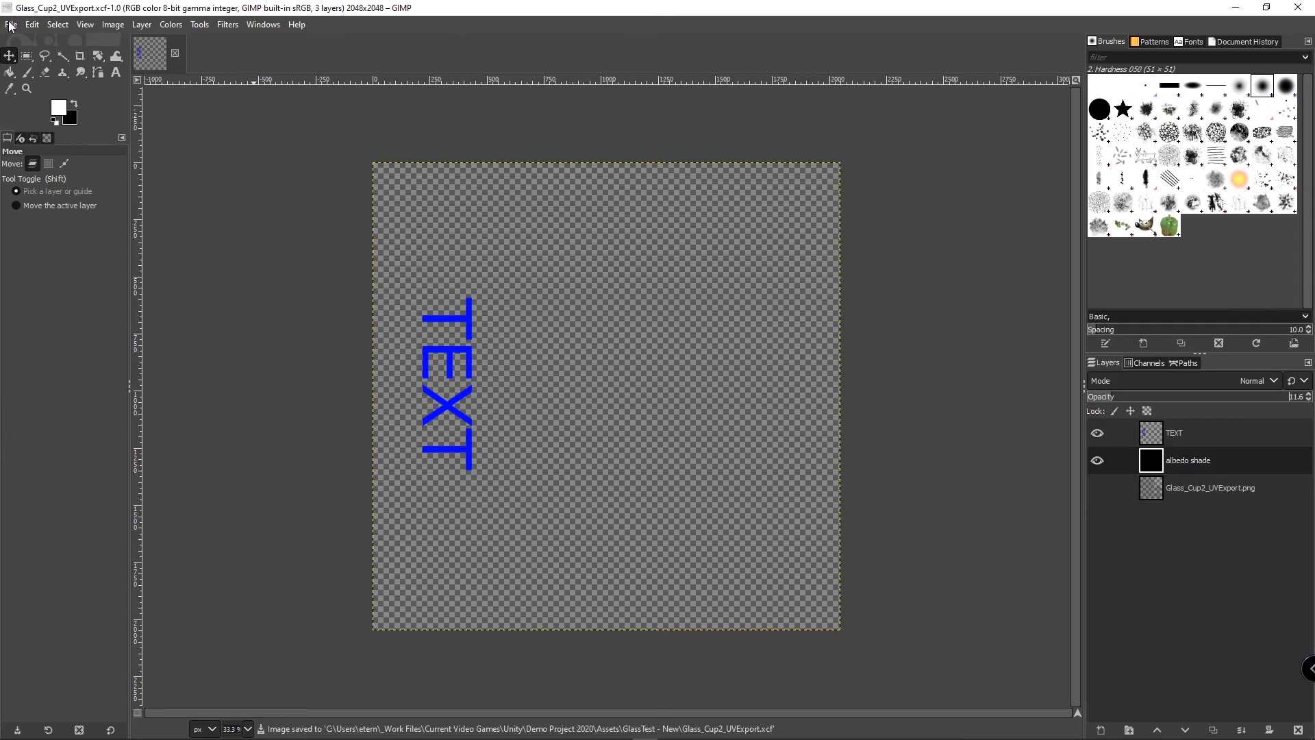
click(11, 25)
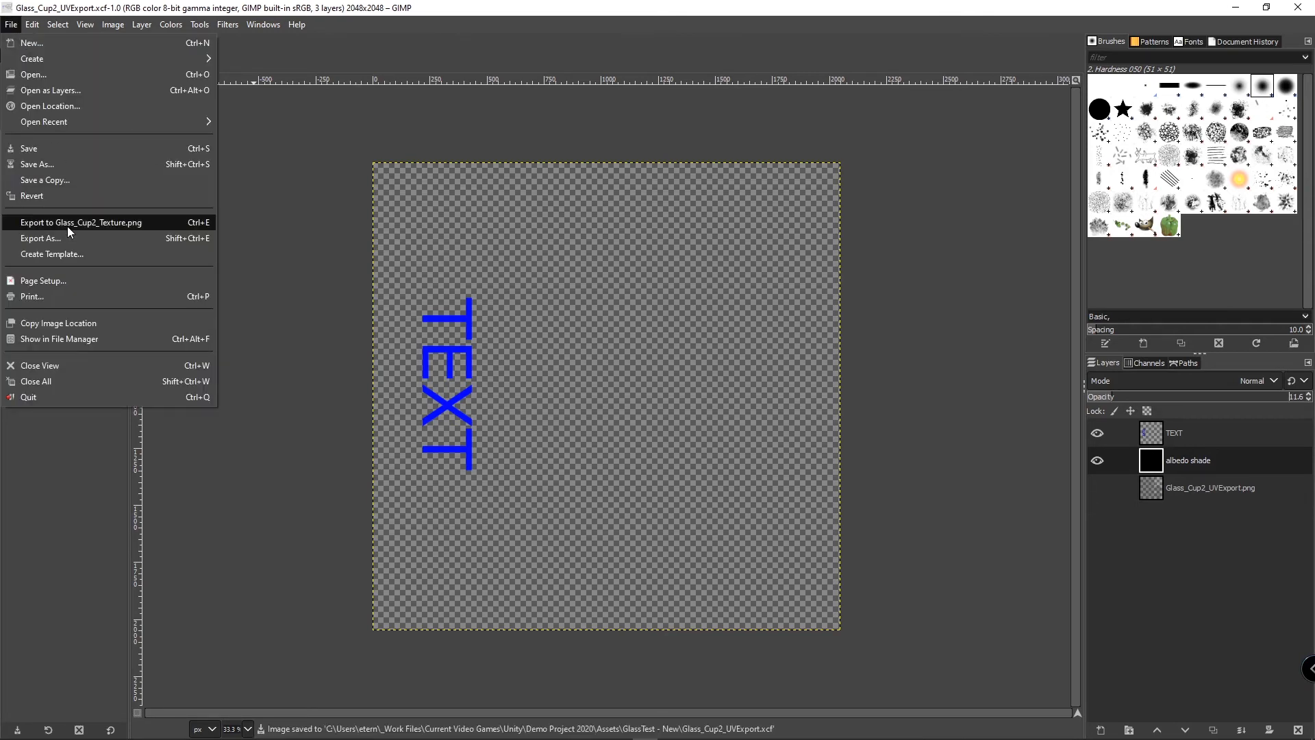
click(112, 224)
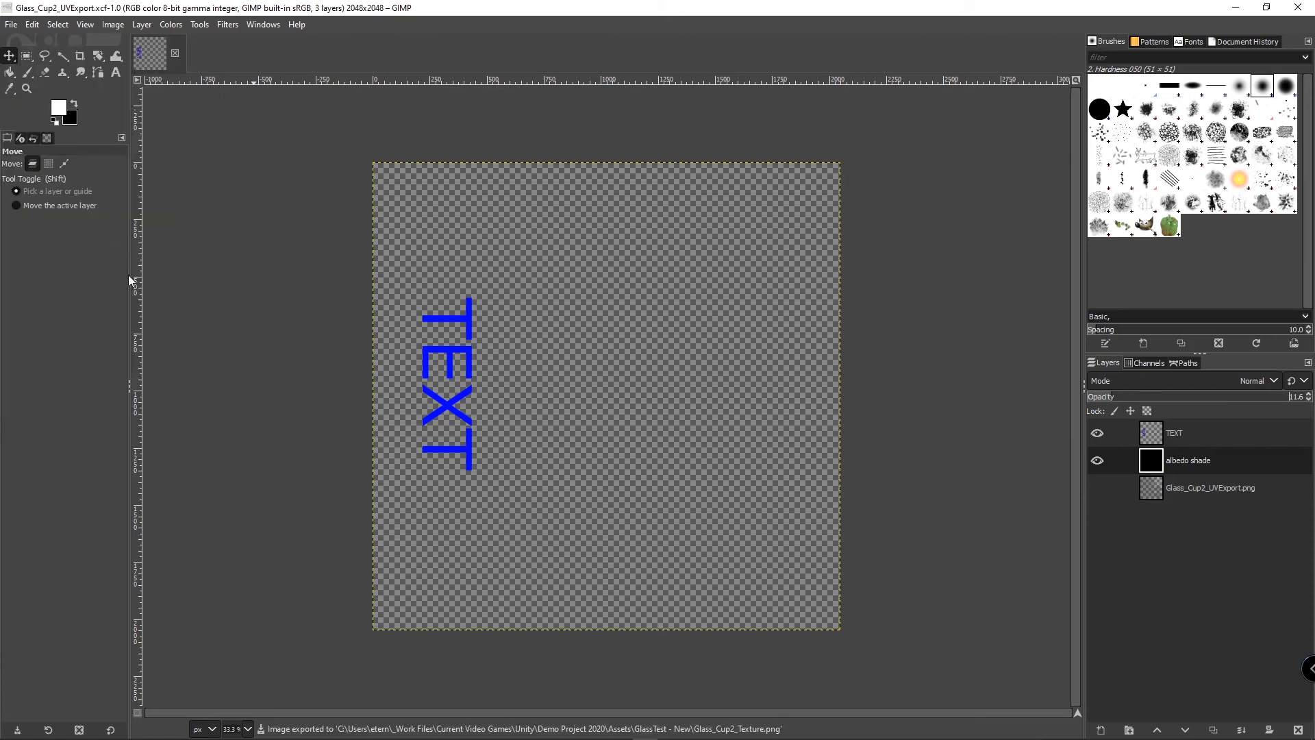
Step: Switch back to Unity and inspect the re-exported texture on the second glass cup
key(alt+Tab)
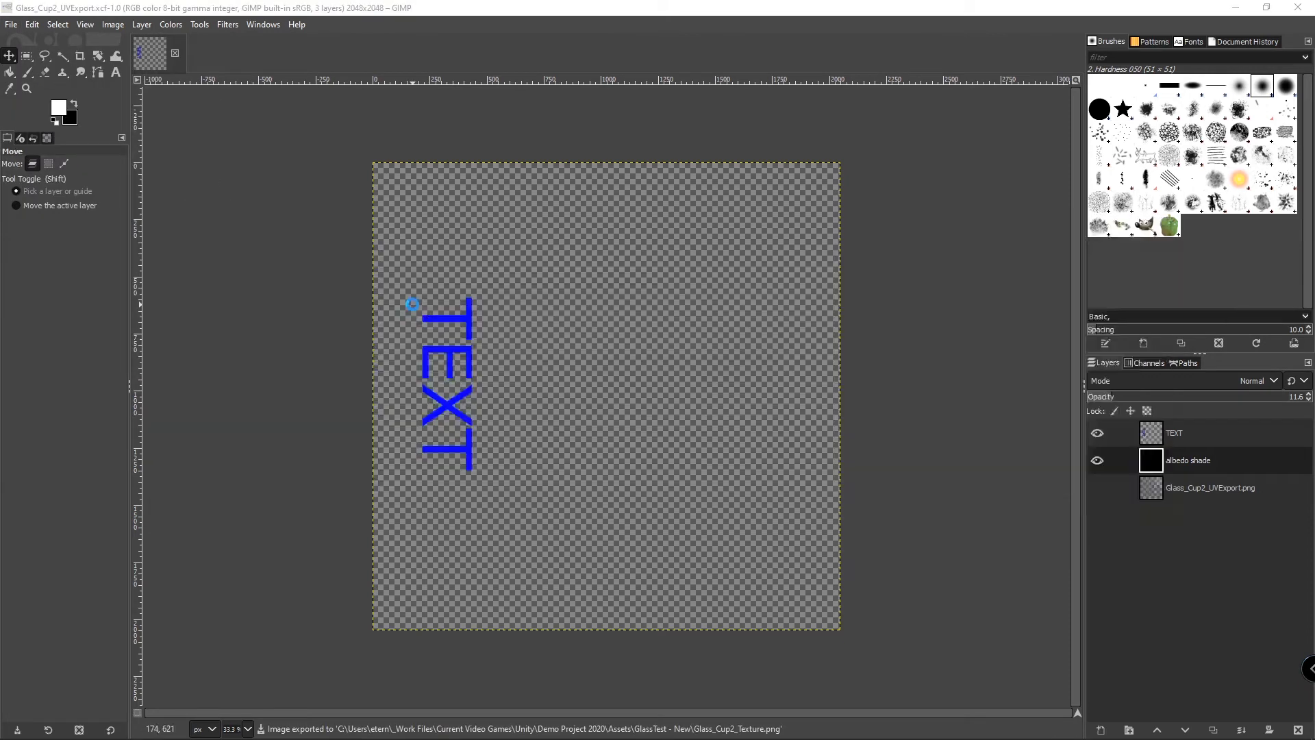
scroll(682, 369, down, 3)
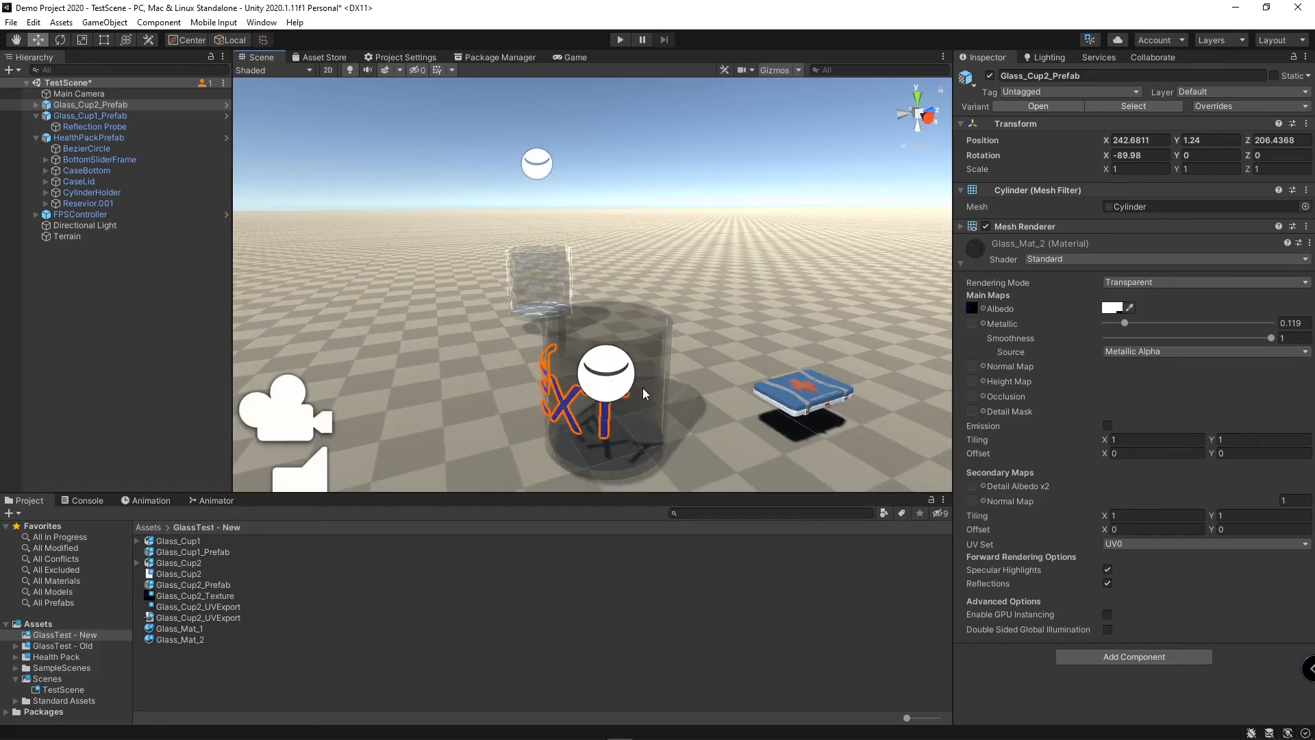
scroll(651, 394, up, 4)
middle_drag(647, 387, 643, 375)
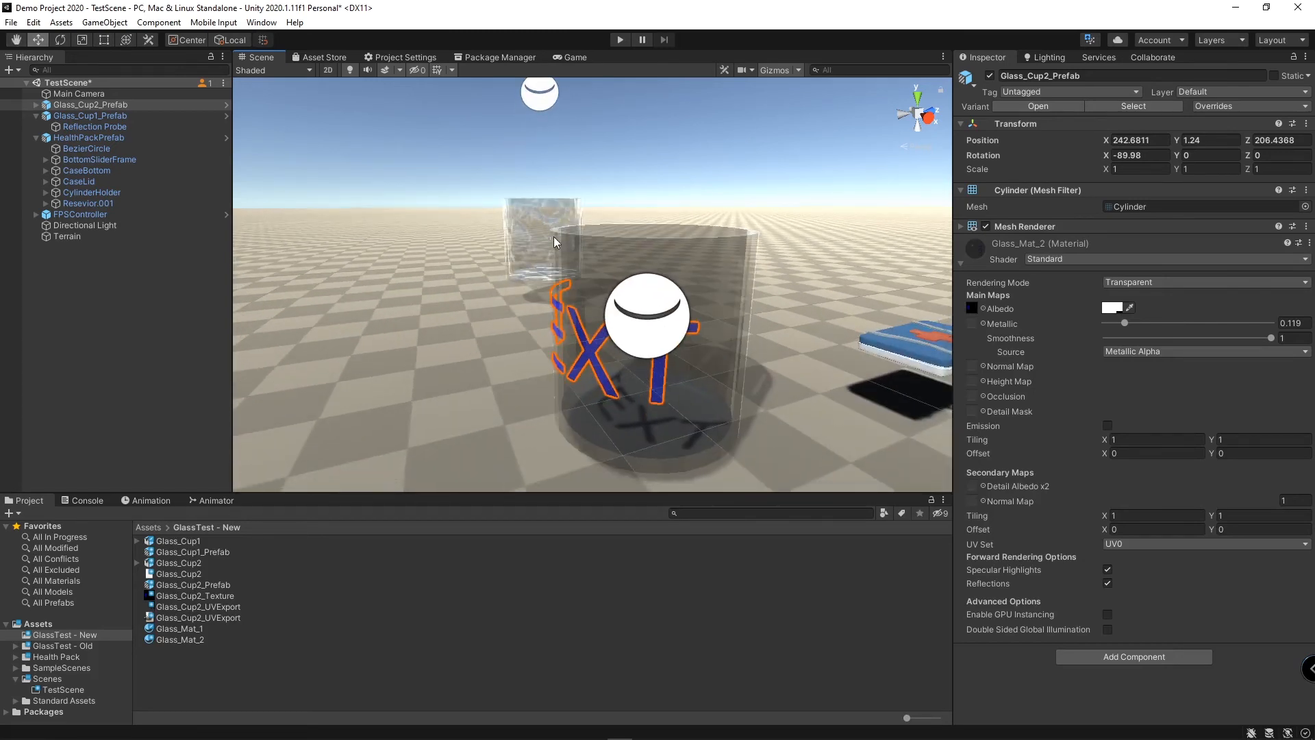
middle_drag(557, 243, 549, 232)
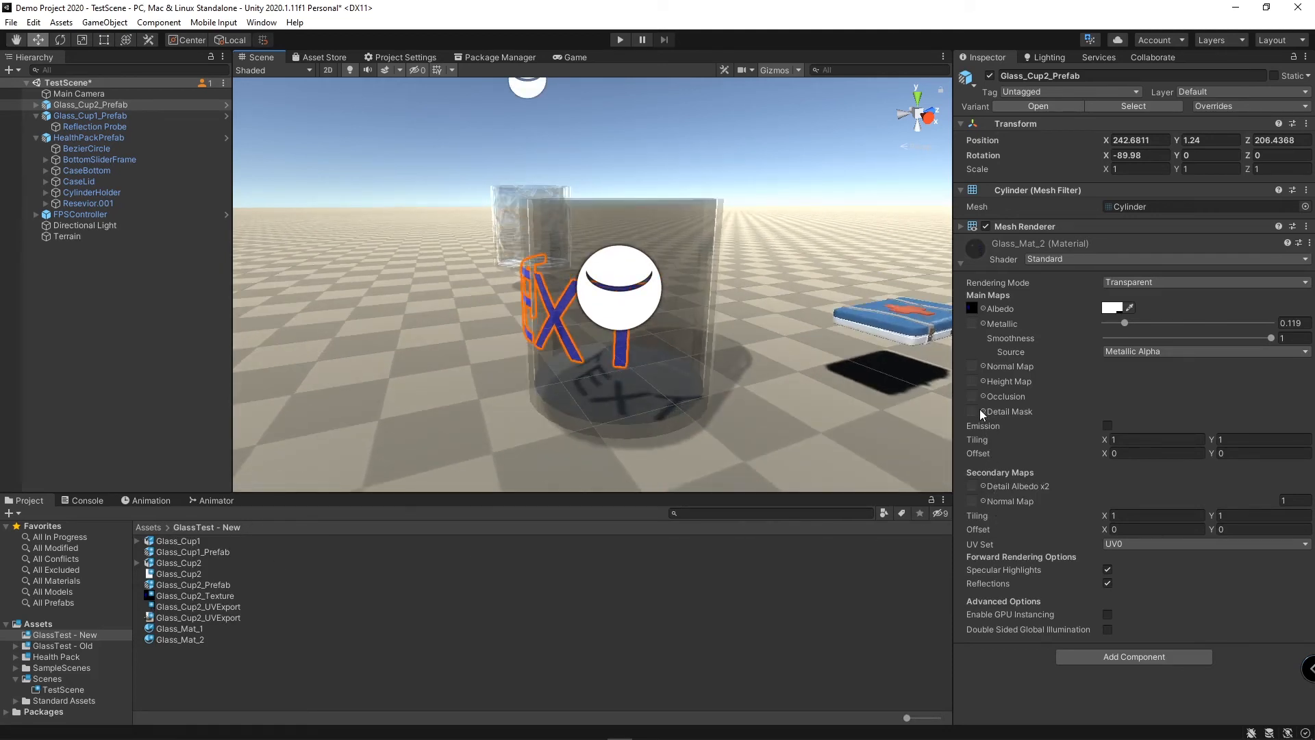
Step: Assign the GlassStainedNormals texture as the main Normal Map of Glass_Mat_2 and view the cup
click(983, 367)
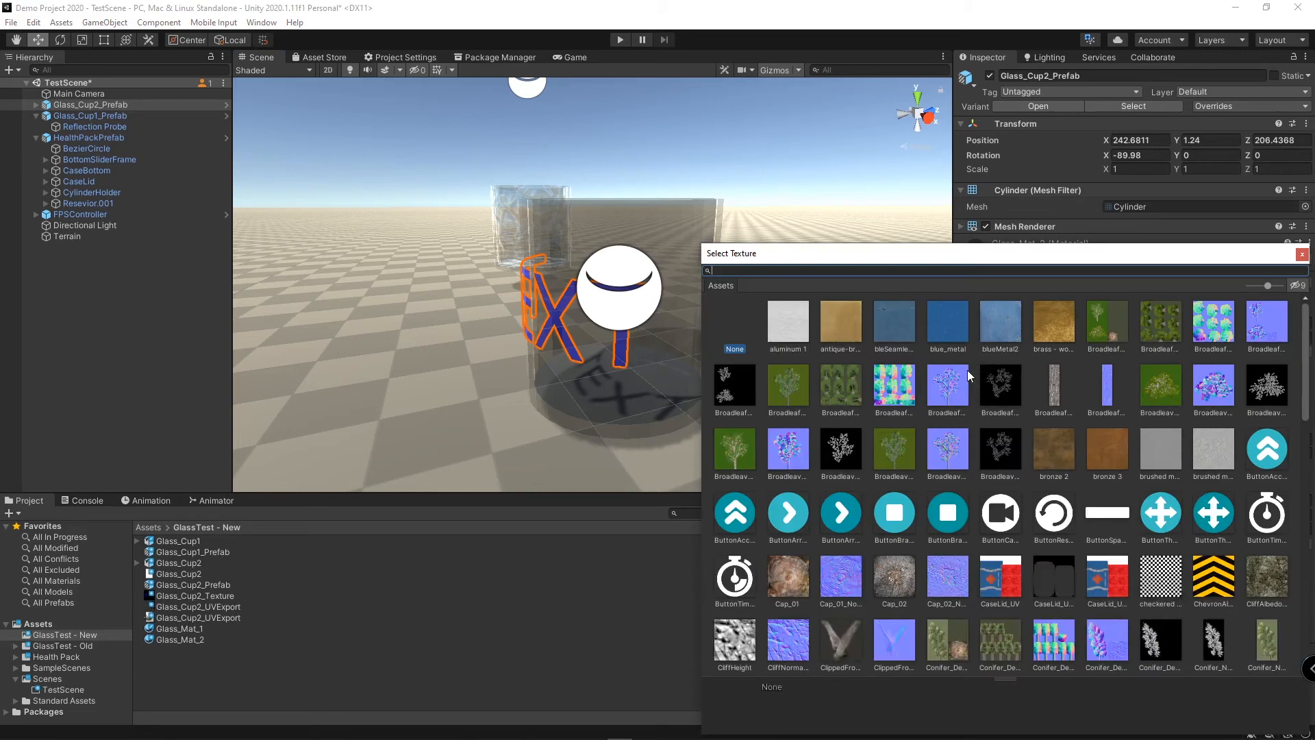
scroll(837, 631, down, 3)
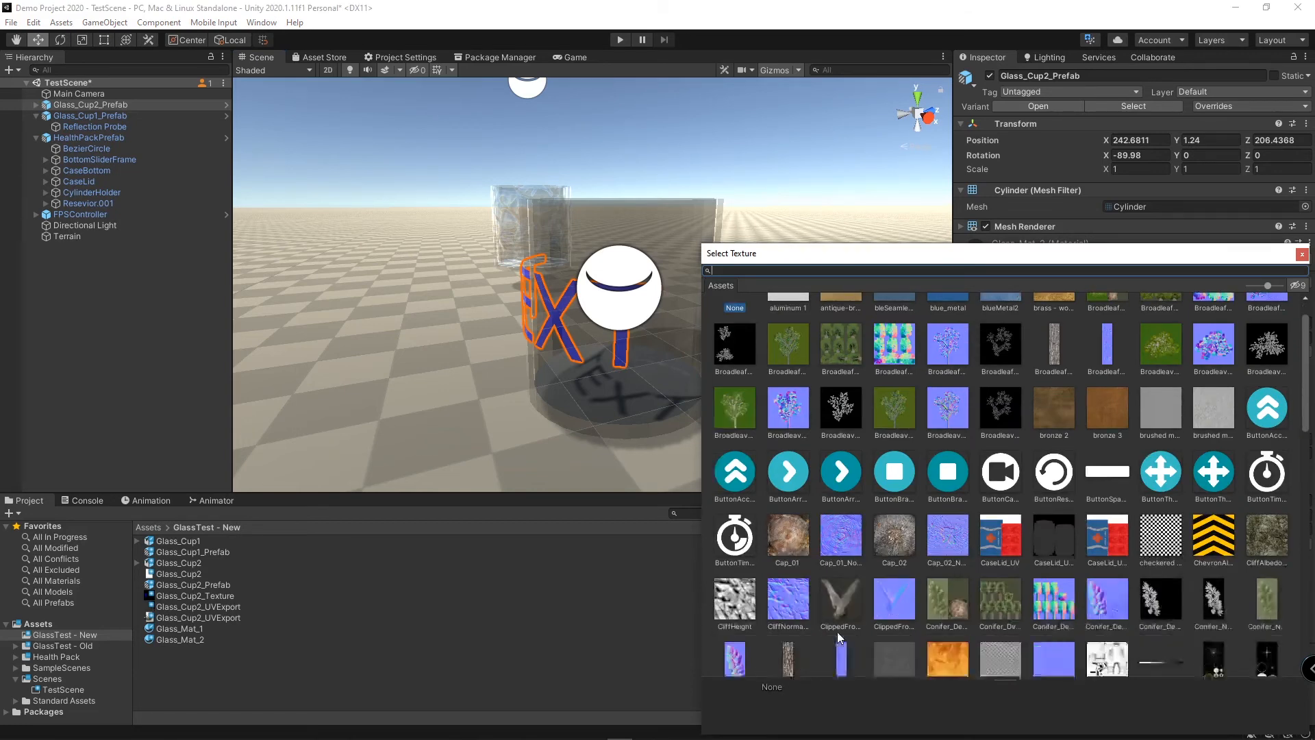
scroll(938, 574, down, 6)
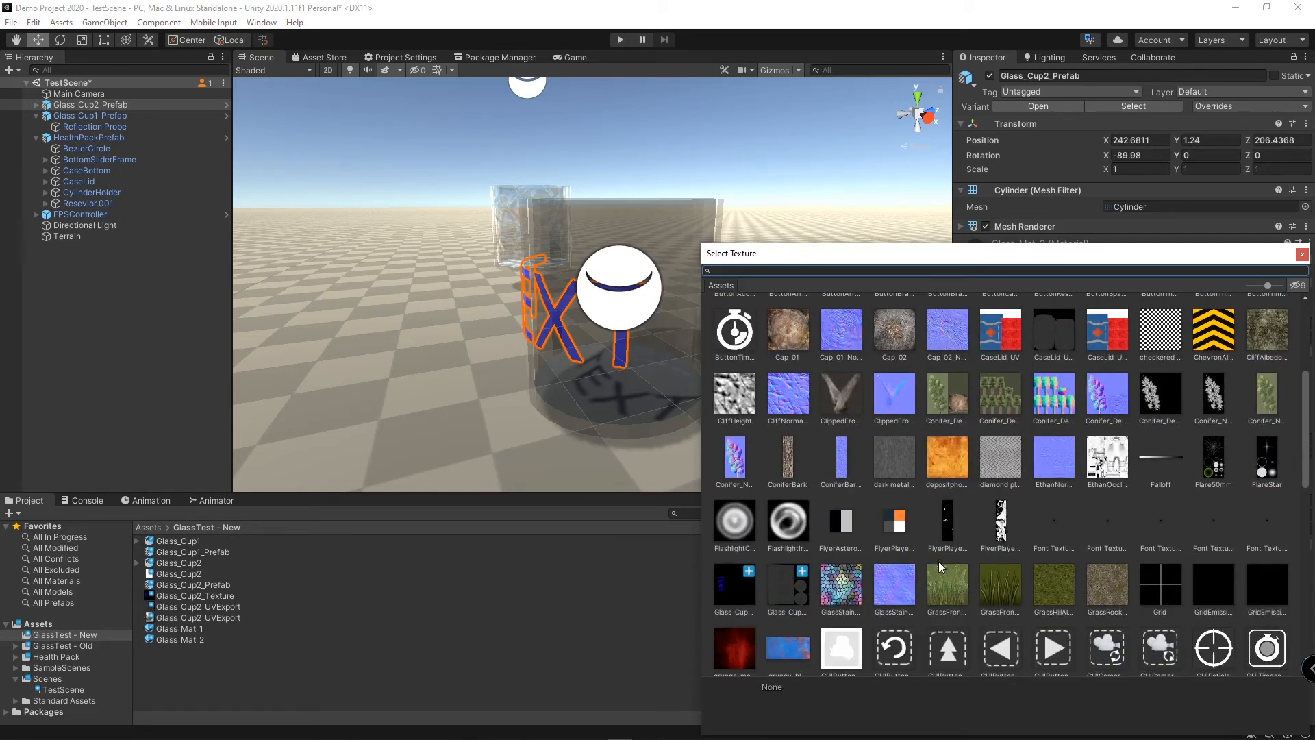
click(895, 585)
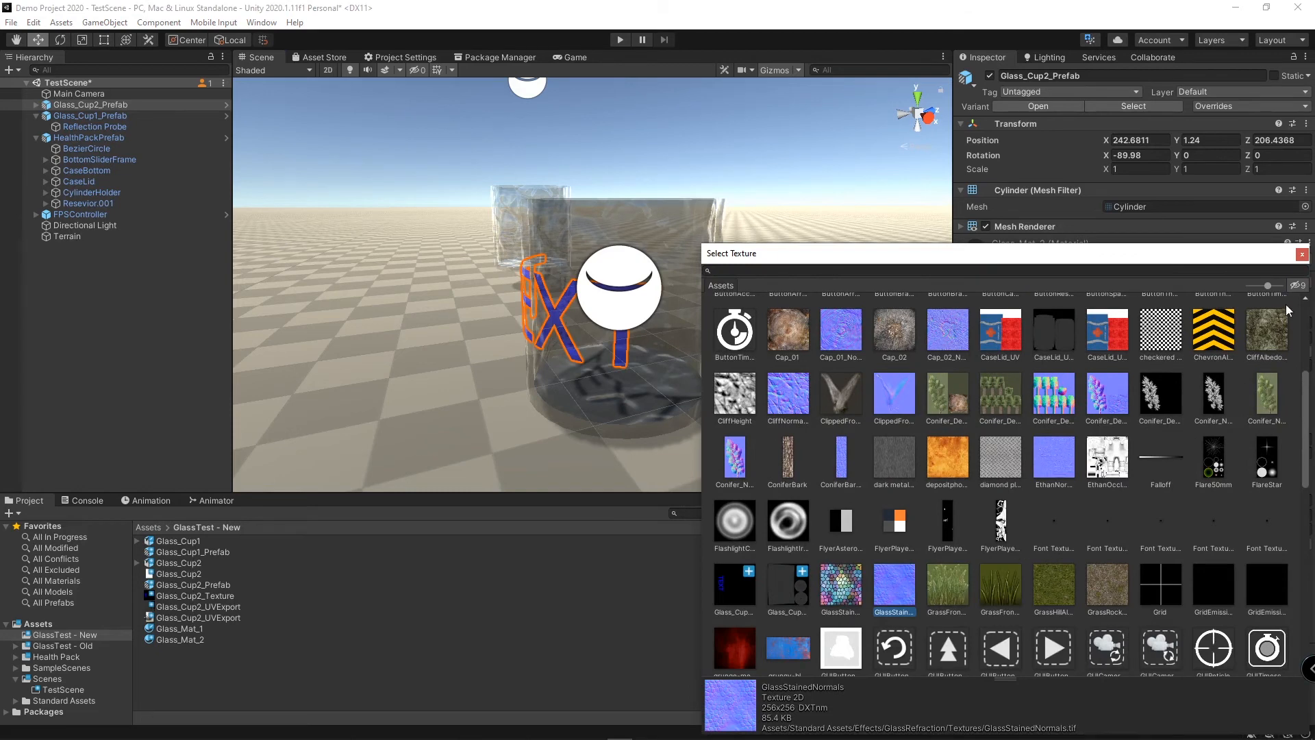
click(1301, 254)
scroll(631, 289, down, 3)
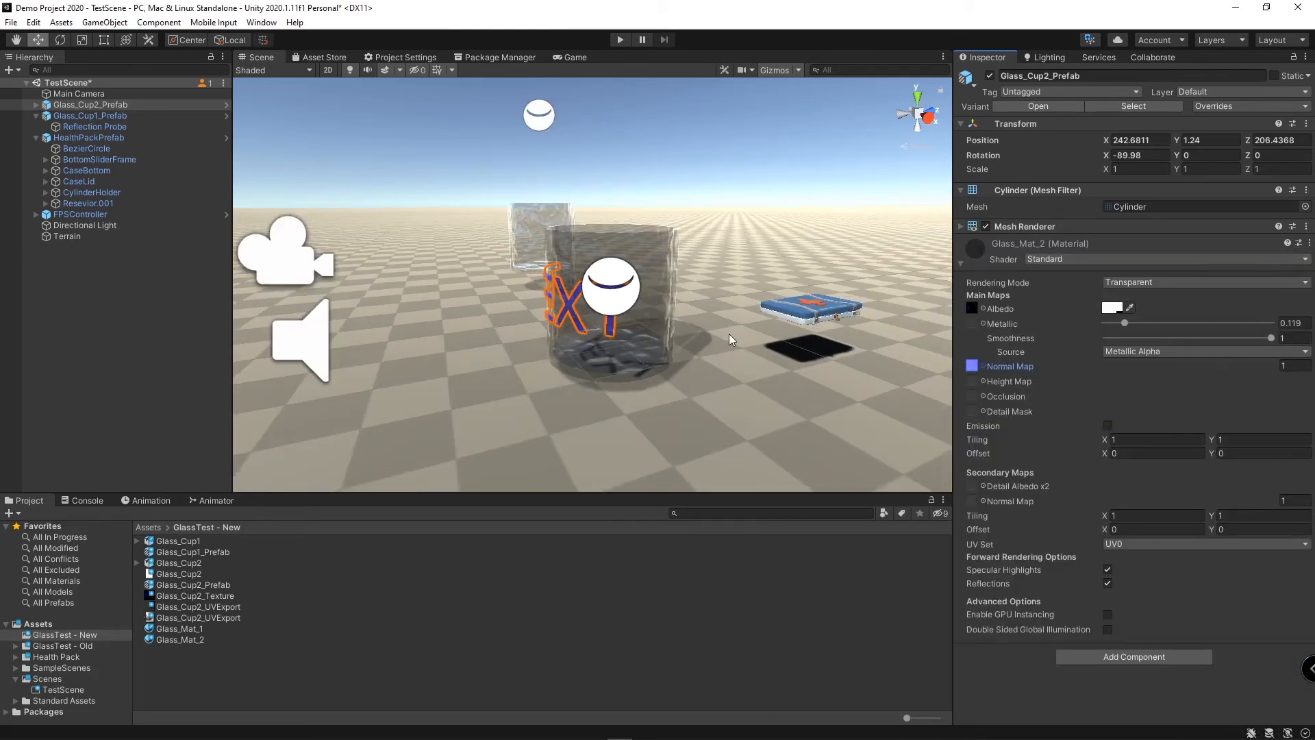
Step: Set the Metallic value of Glass_Mat_2 on the second glass cup to 0.062, matching the first cup's material
middle_drag(729, 335, 690, 354)
right_drag(689, 354, 576, 348)
middle_drag(546, 372, 573, 340)
right_drag(585, 334, 674, 342)
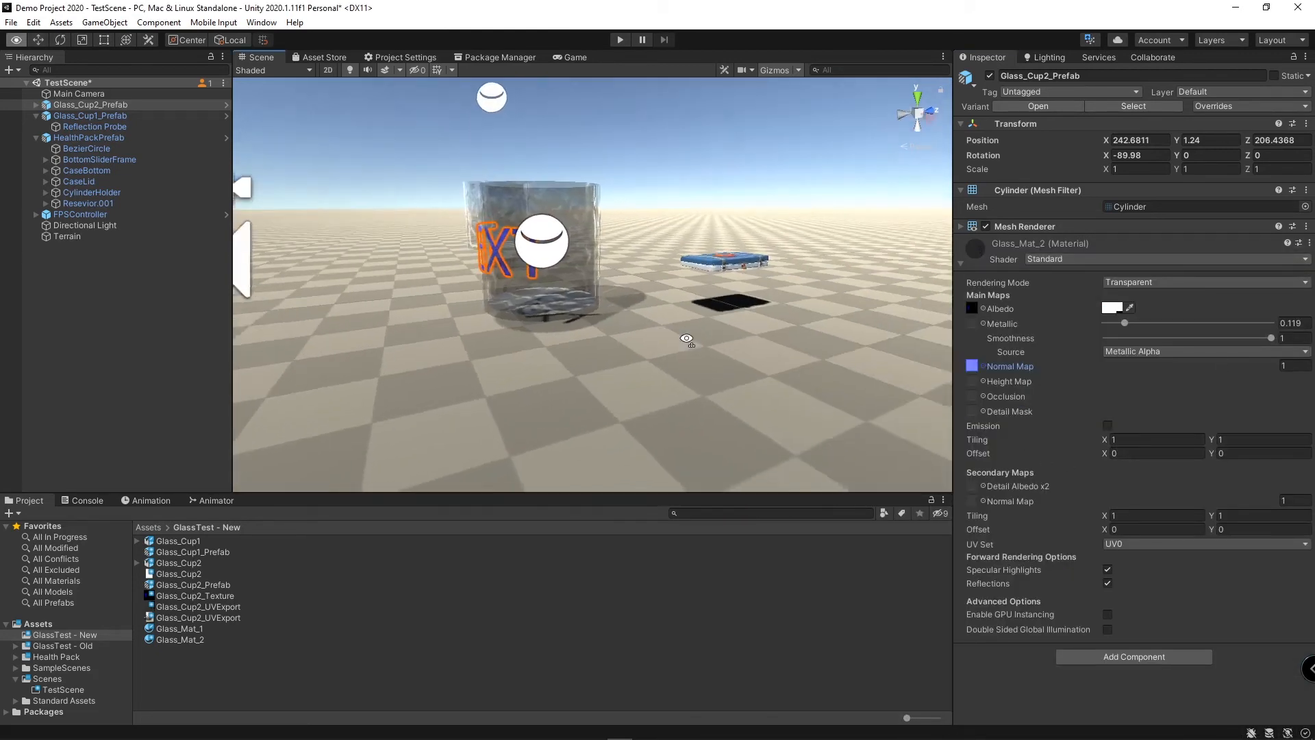
mouse_move(620, 291)
middle_down()
mouse_move(635, 341)
mouse_move(604, 277)
middle_up()
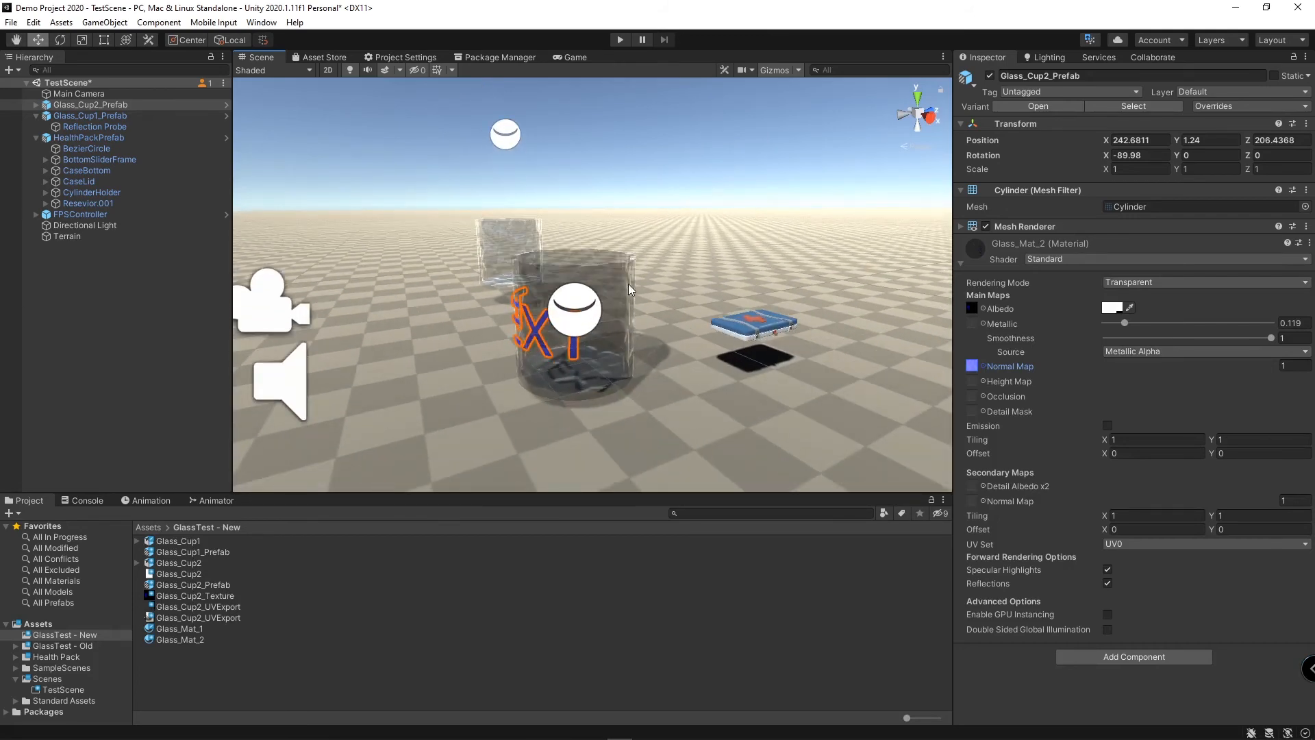
click(513, 226)
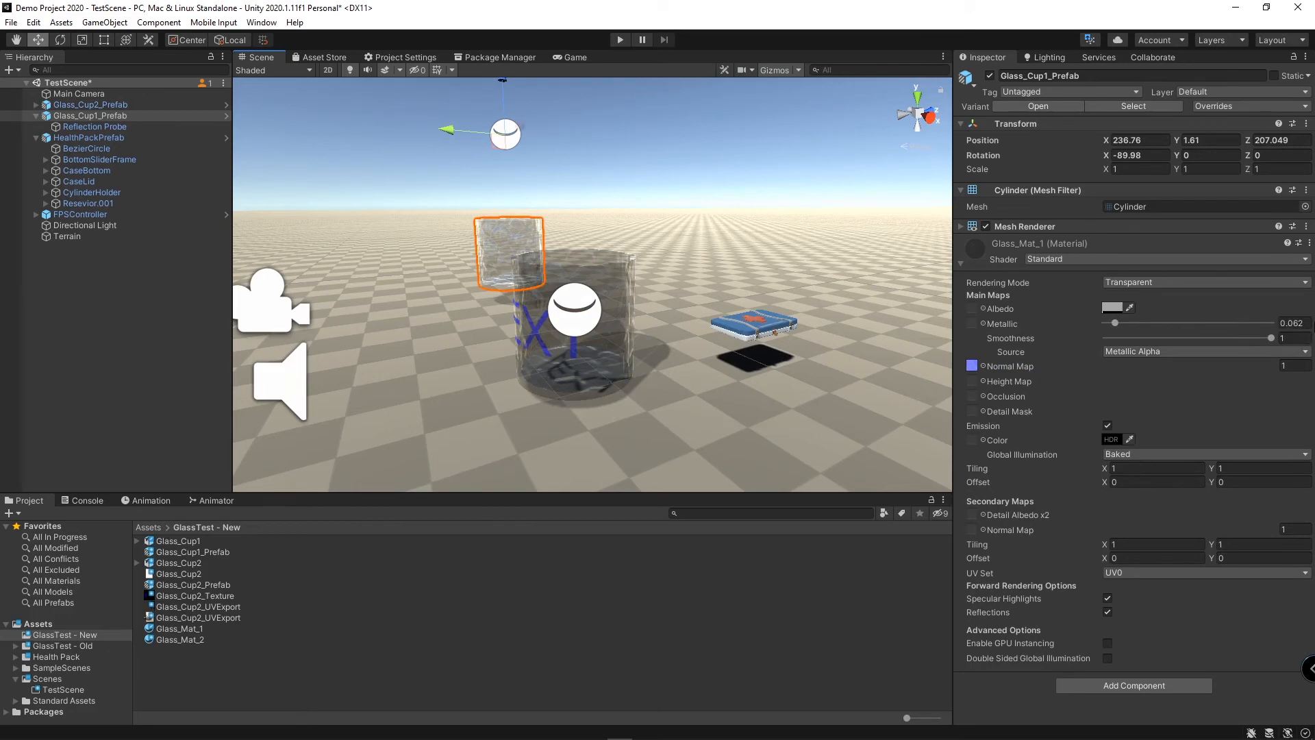
click(541, 341)
click(1301, 323)
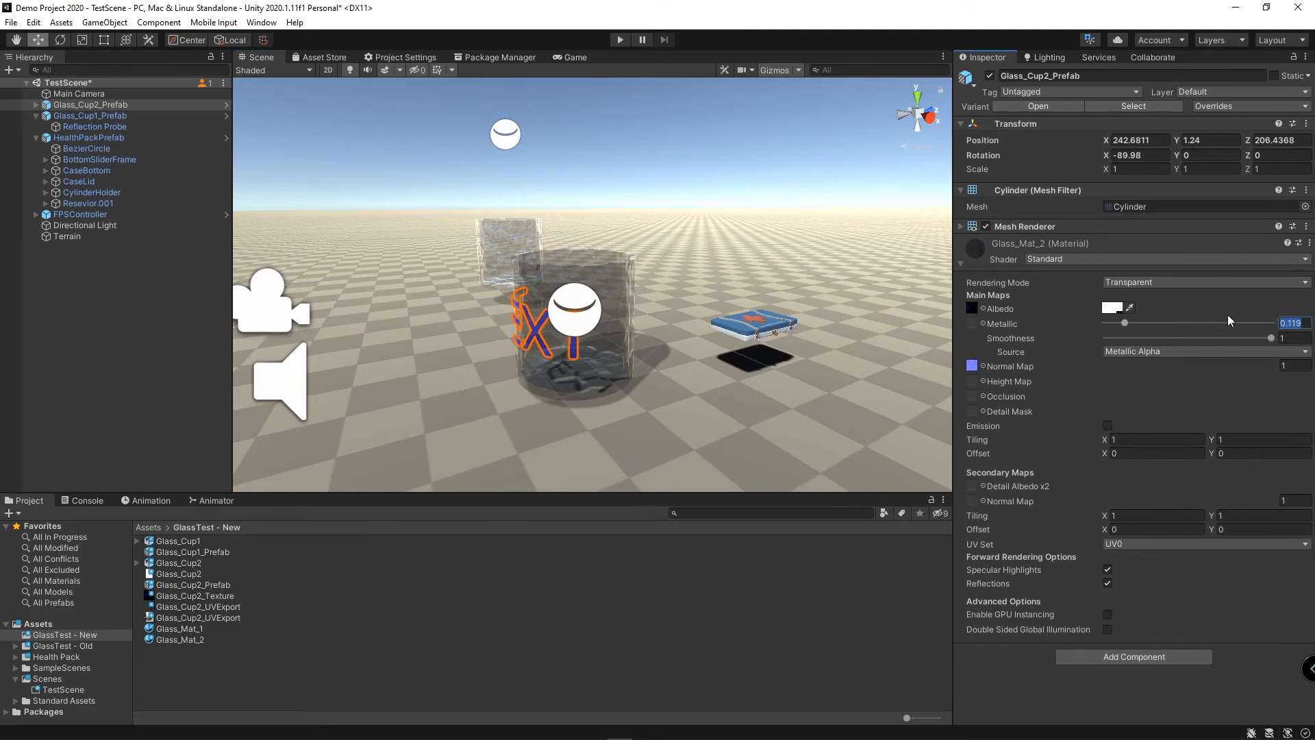
text(0.062)
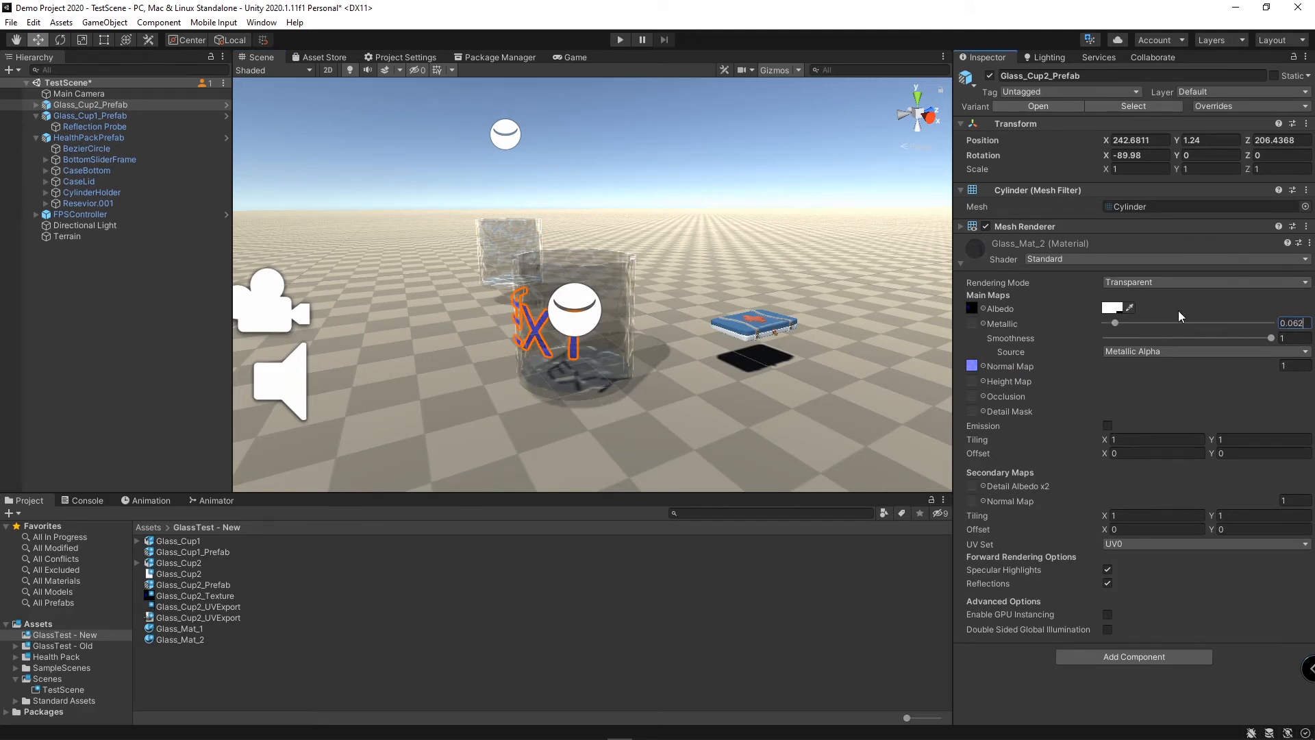
key(Return)
Step: Switch to GIMP, rename the "albedo shade" layer to "albedo shade - Black" and hide it
key(alt+Tab)
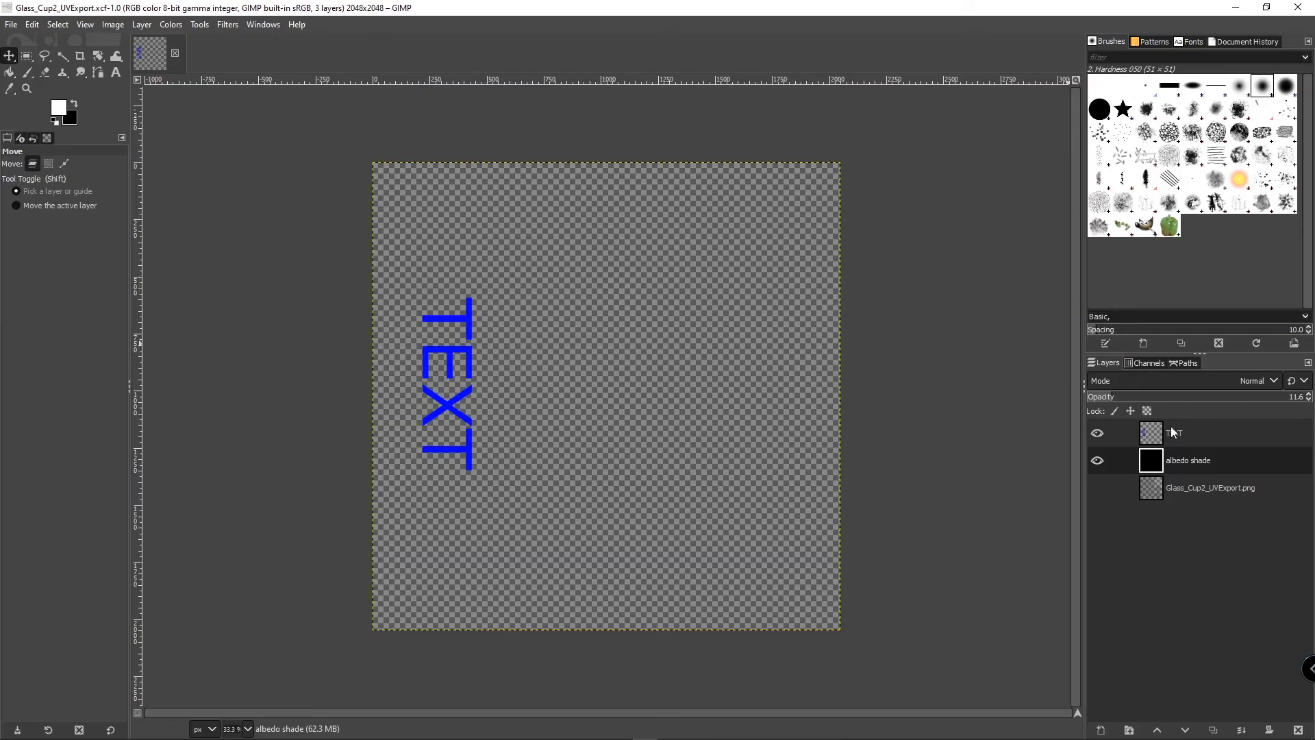
double_click(1194, 459)
key(Right)
key(Return)
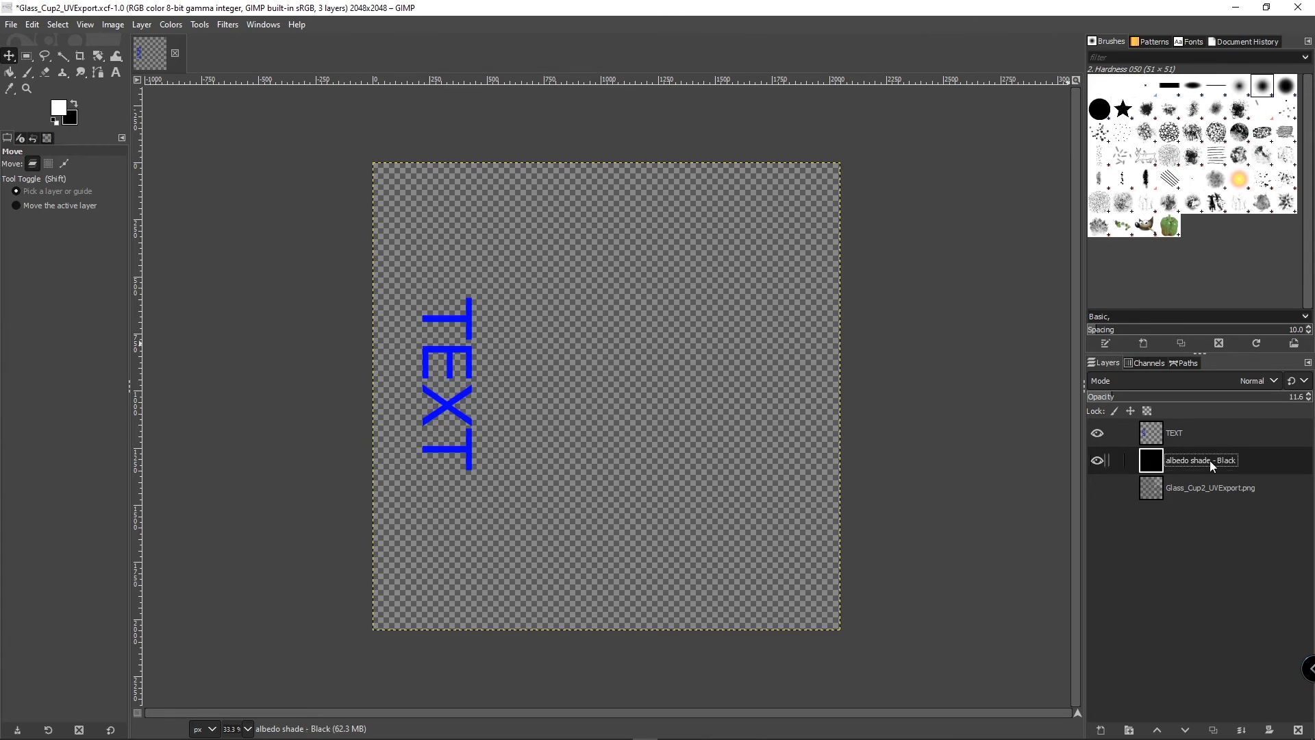
click(1097, 460)
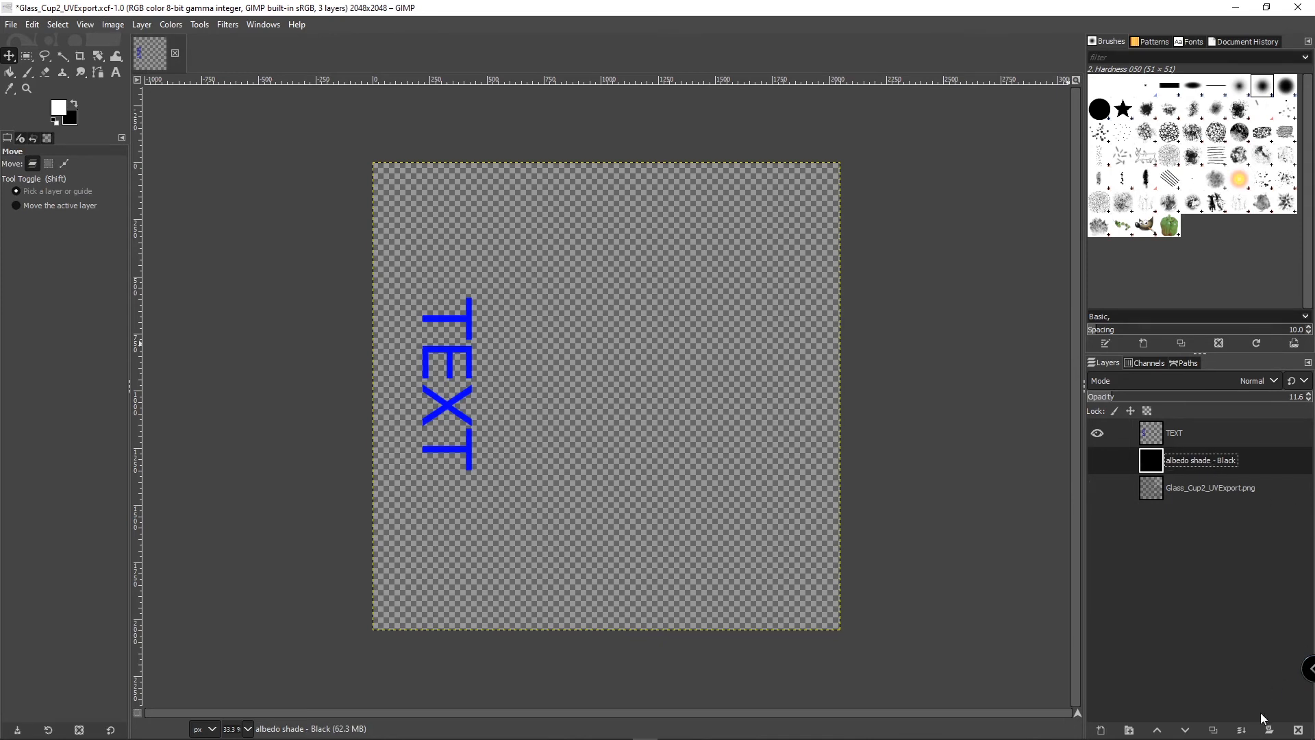
click(1098, 730)
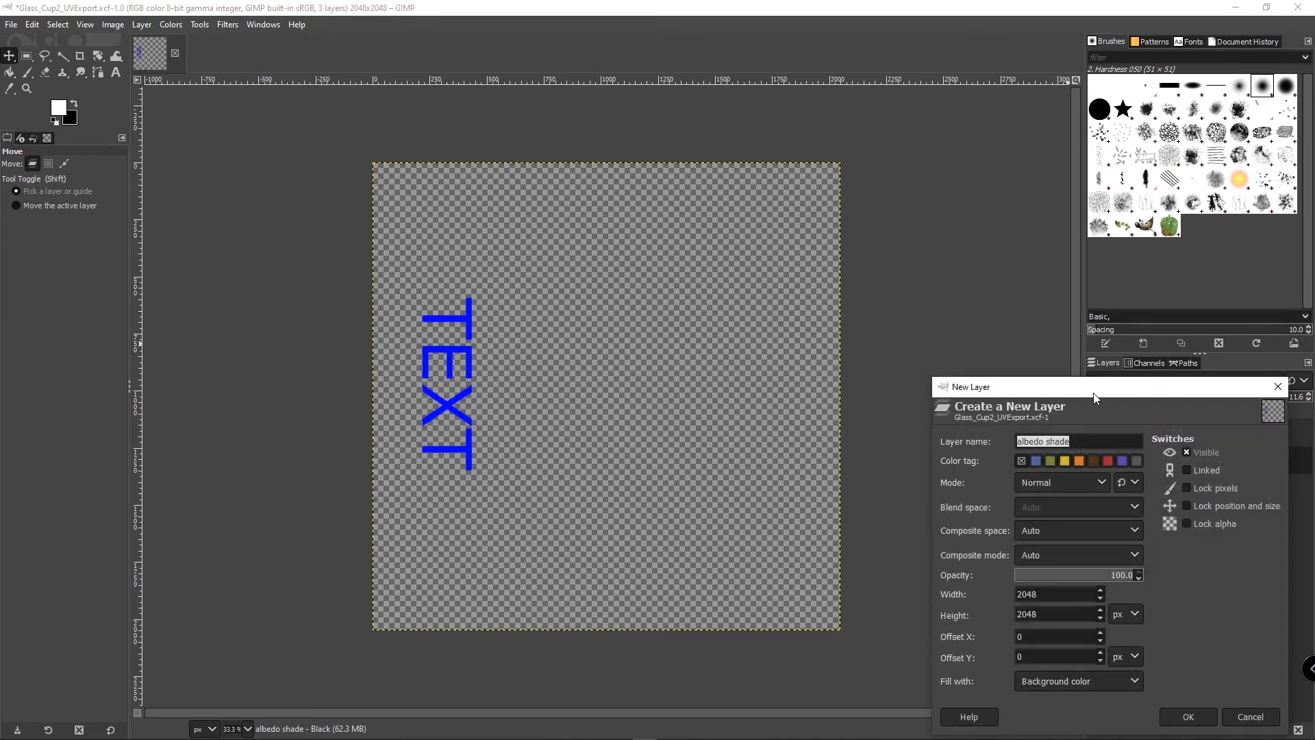
drag(1094, 385, 944, 265)
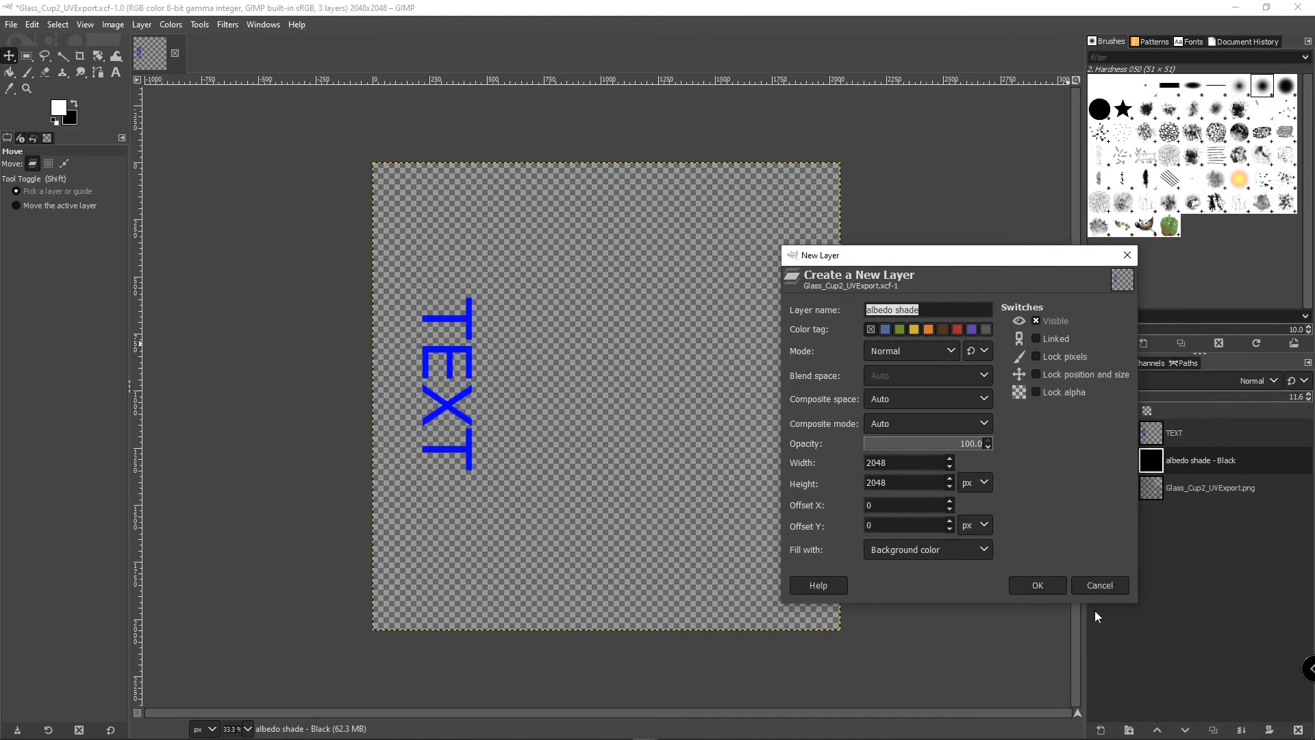
click(1097, 584)
Step: Set the foreground color to pure red (ff0000)
click(61, 109)
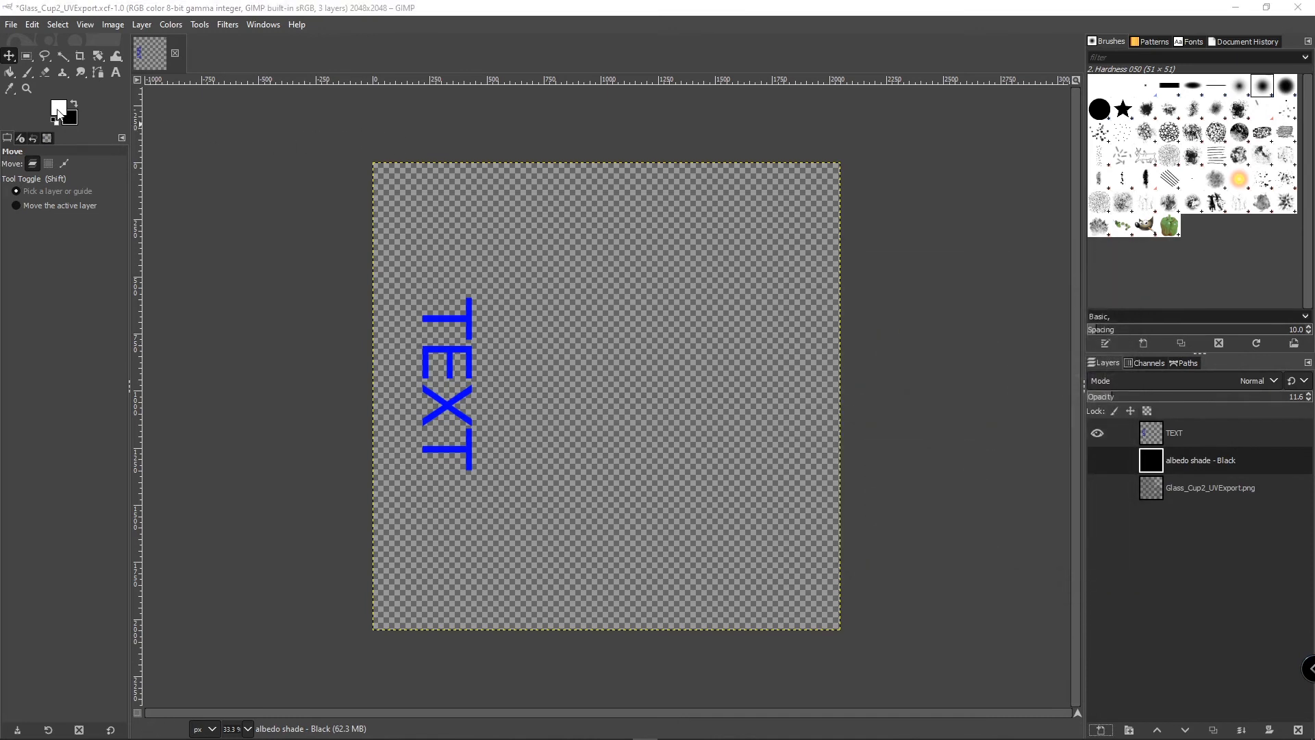
drag(89, 81, 124, 48)
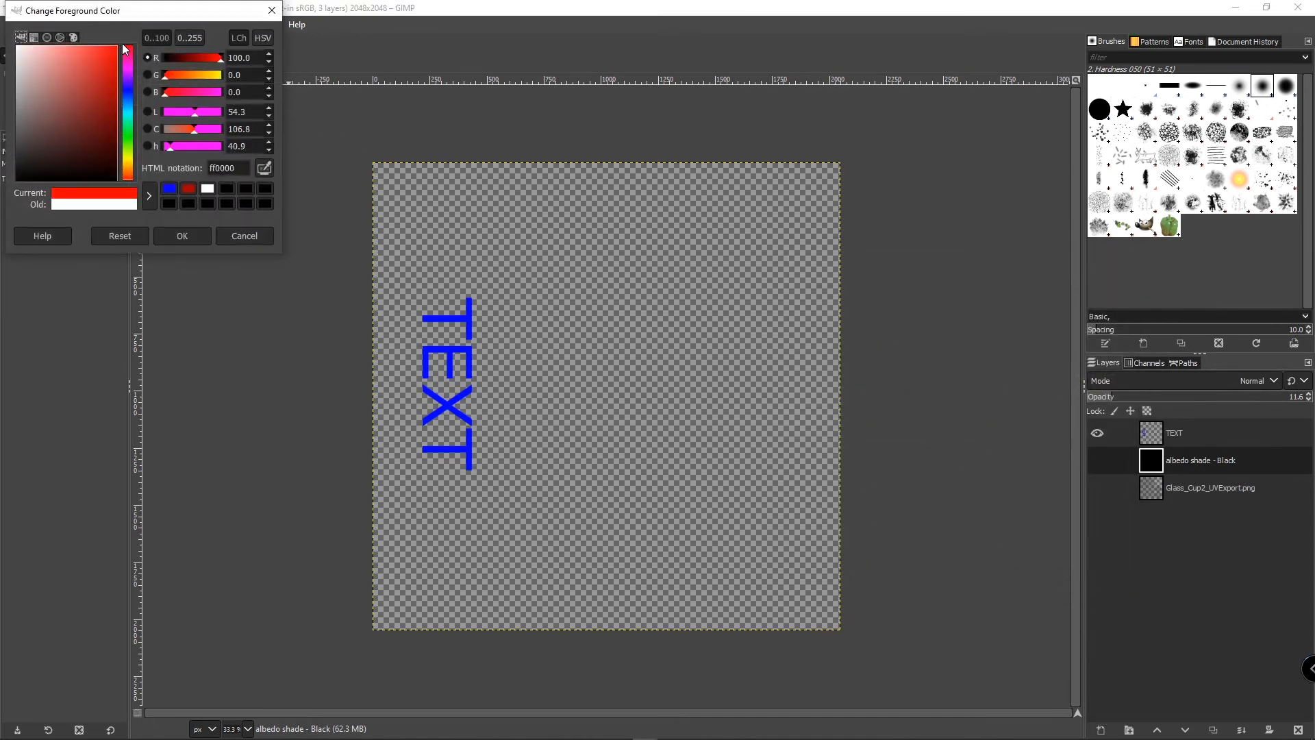
click(182, 236)
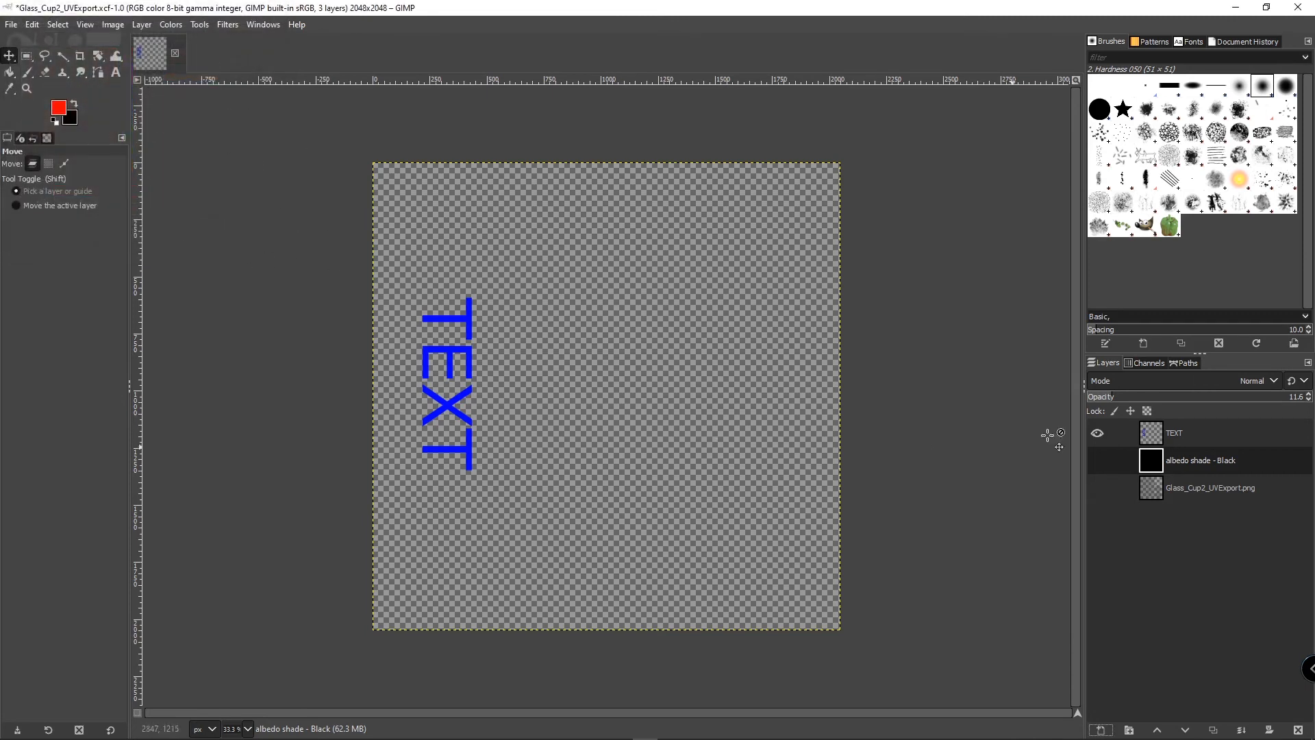
Step: Add a layer named "albedo shade - RED" filled with the foreground color and set its opacity to 13.2
click(1100, 729)
click(1081, 441)
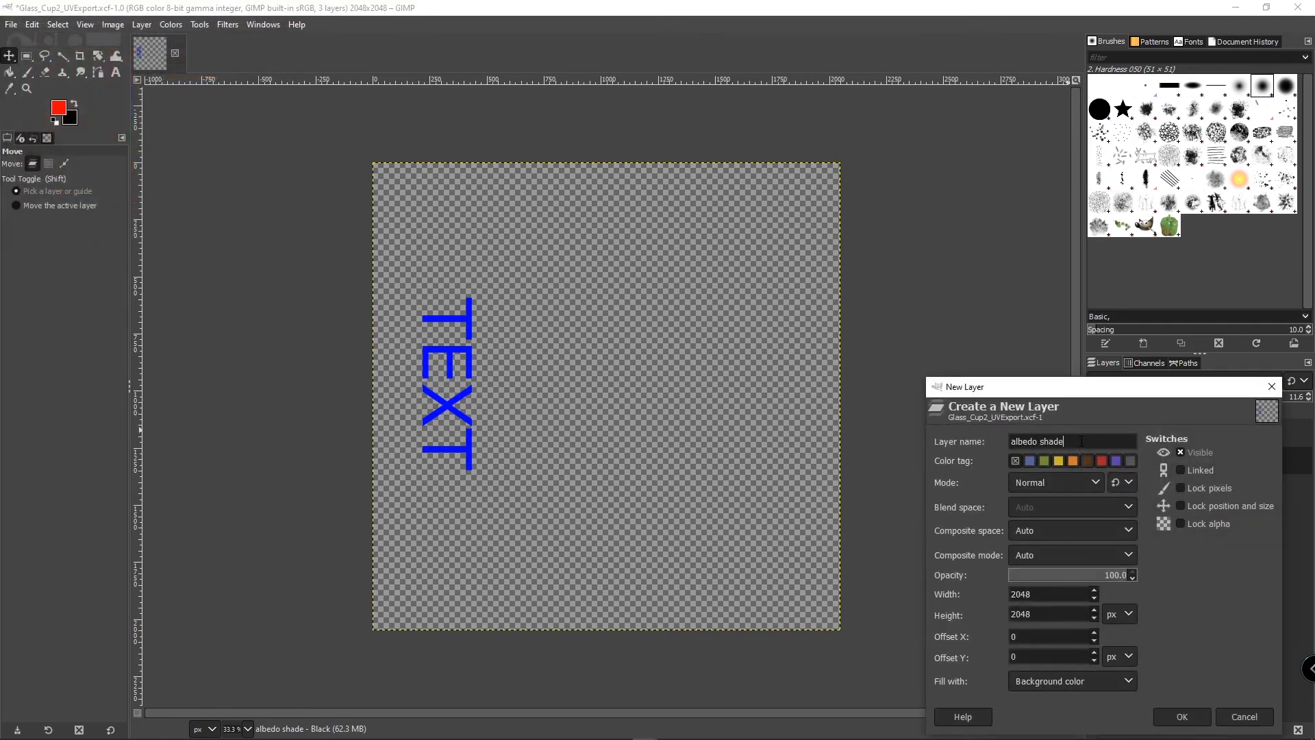
text(- RED)
click(1130, 682)
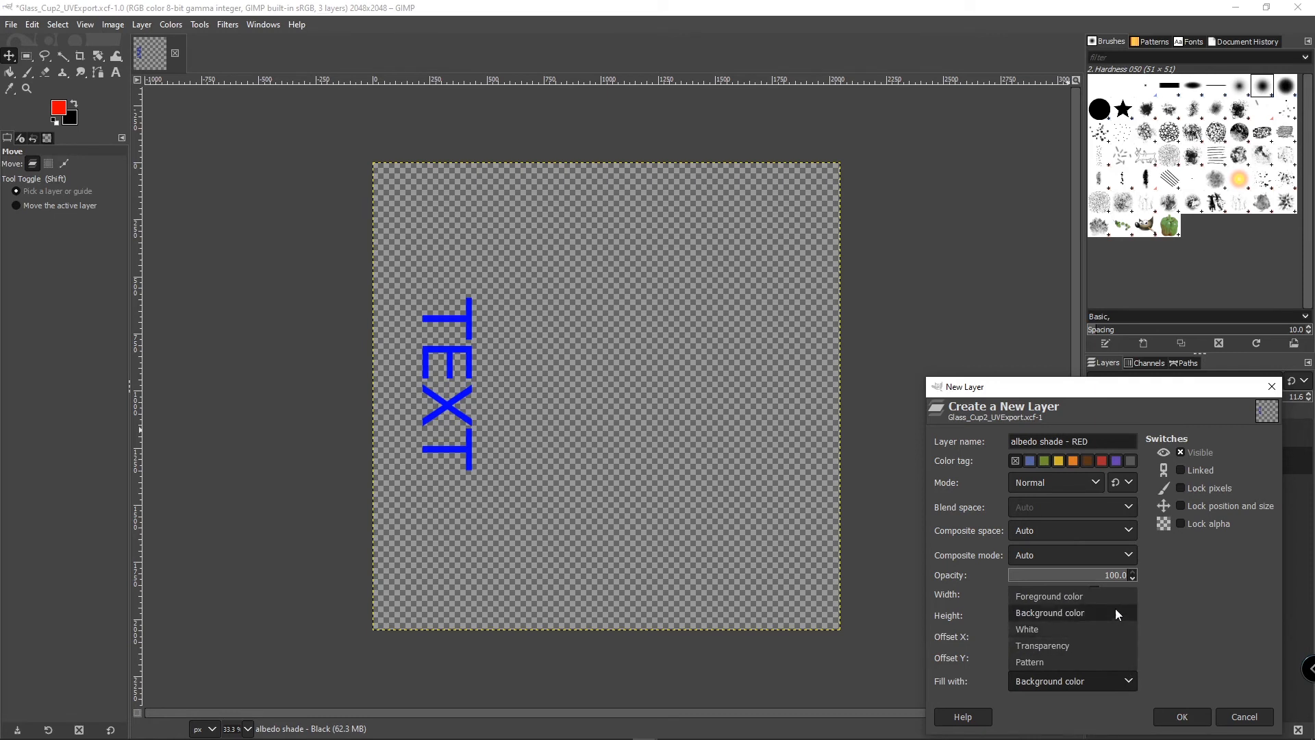
click(1114, 595)
click(1188, 716)
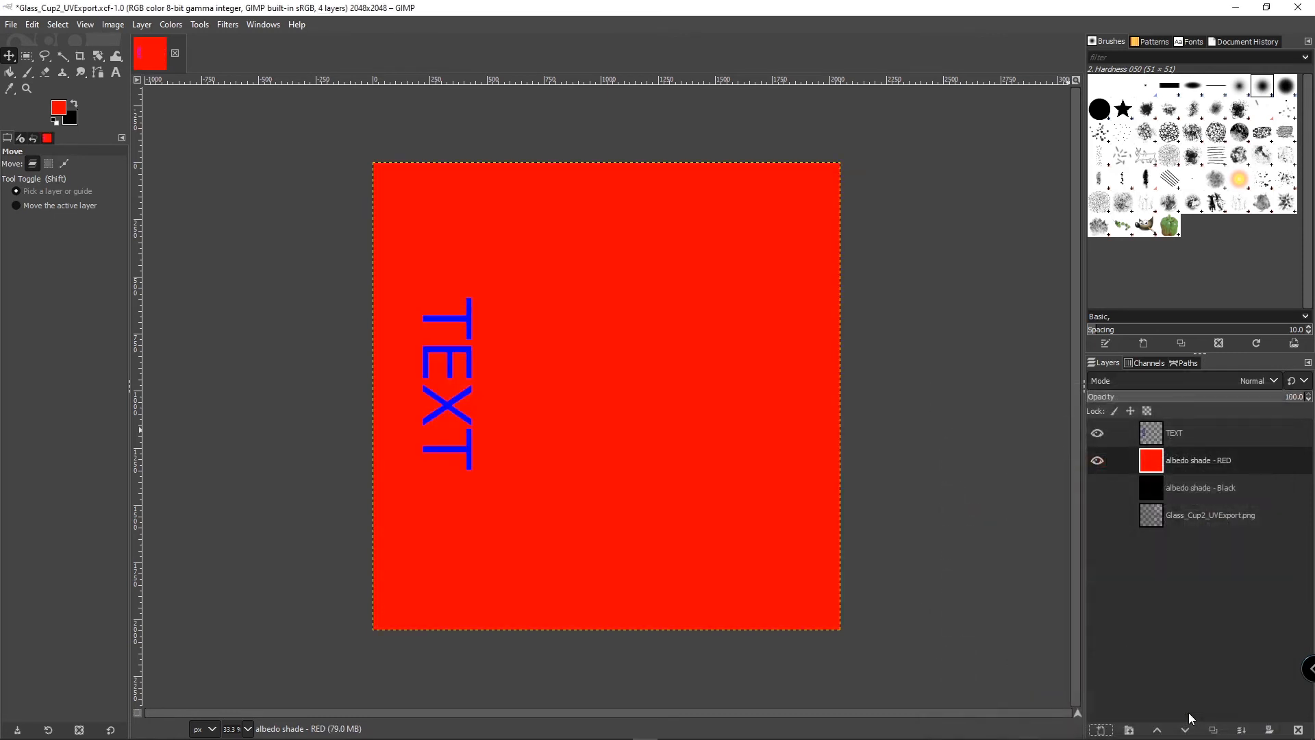
click(1247, 396)
drag(1148, 400, 1116, 396)
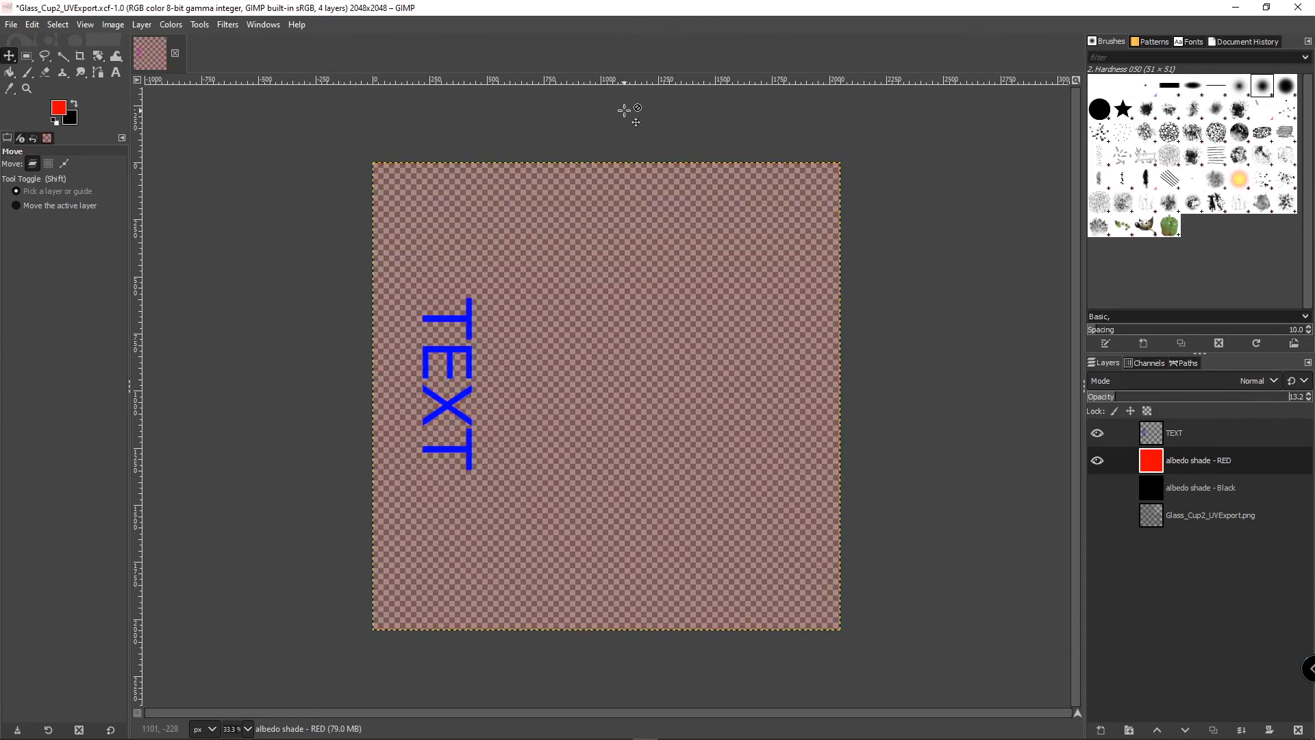
Step: Save the GIMP project and export the red-tinted image over Glass_Cup2_Texture.png
key(ctrl+s)
click(11, 24)
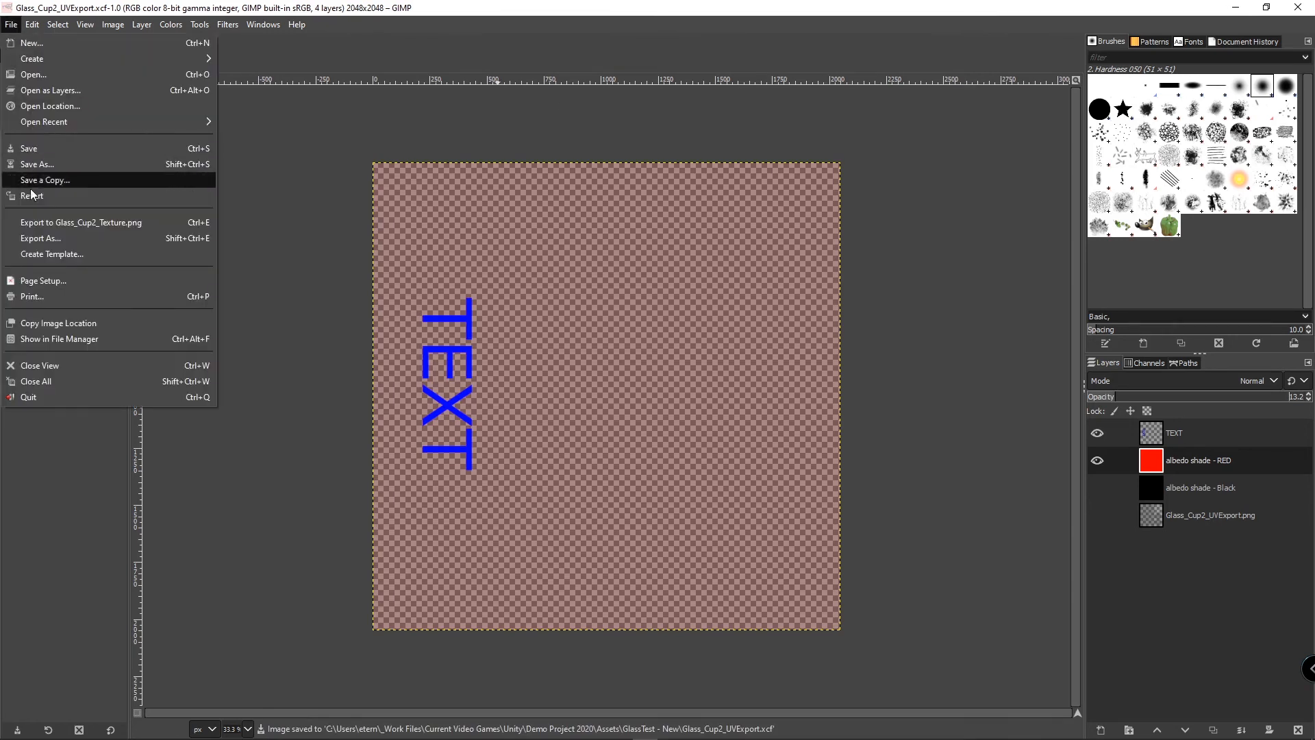
click(37, 223)
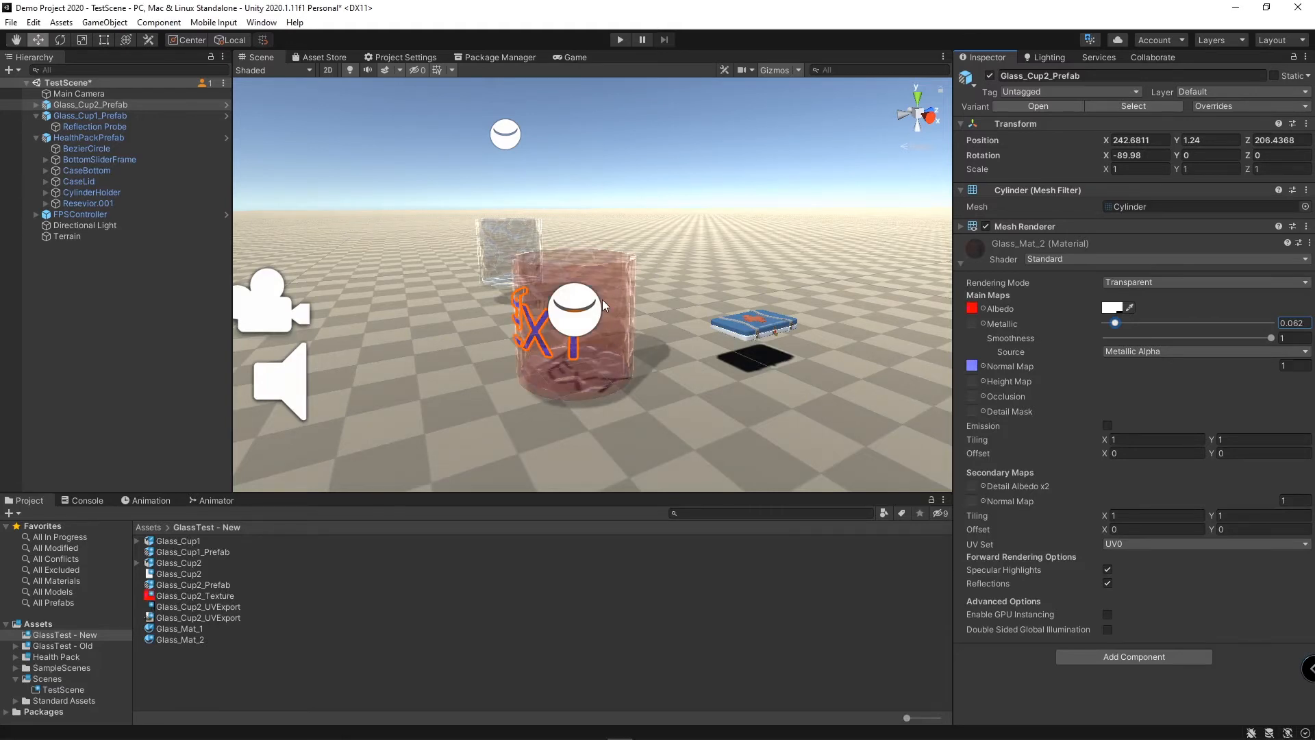
Step: Inspect the red-tinted second glass cup in the Unity scene from several angles, comparing it with the first cup
middle_drag(596, 288, 649, 317)
right_drag(593, 401, 668, 367)
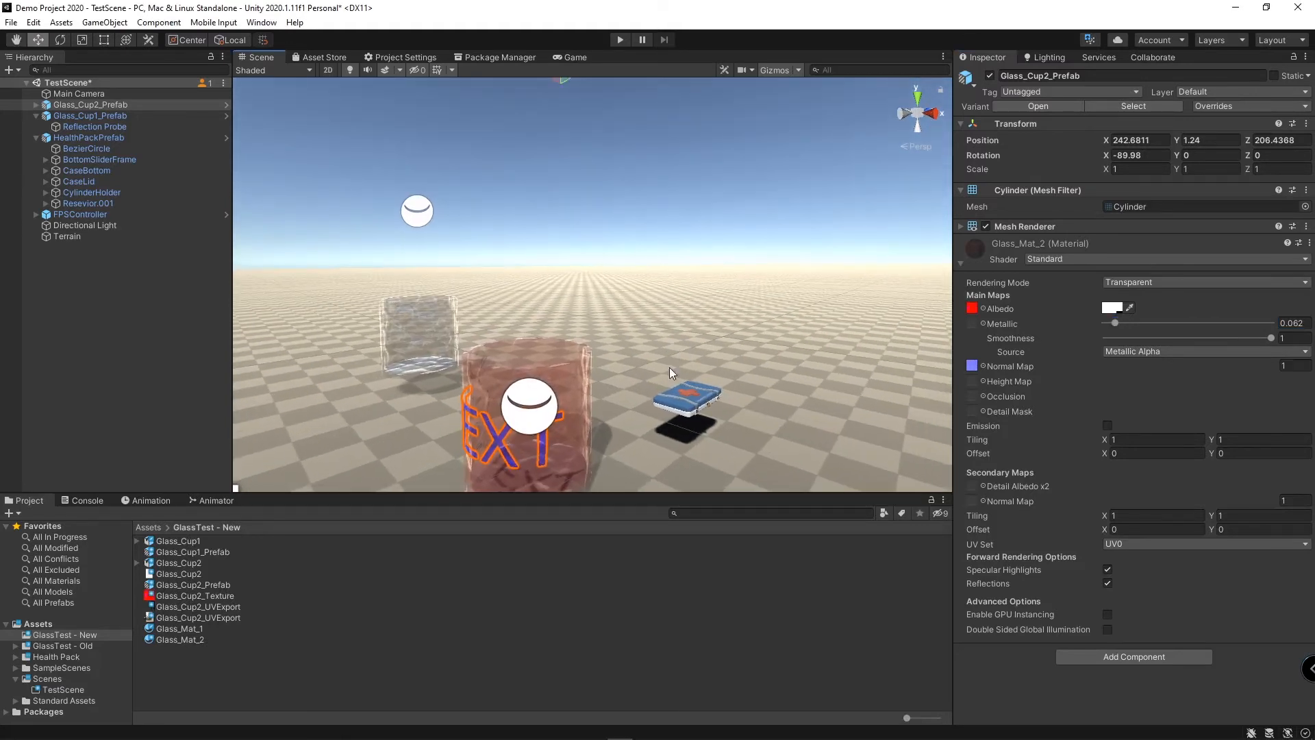
alt+drag(654, 405, 587, 409)
middle_drag(685, 400, 626, 395)
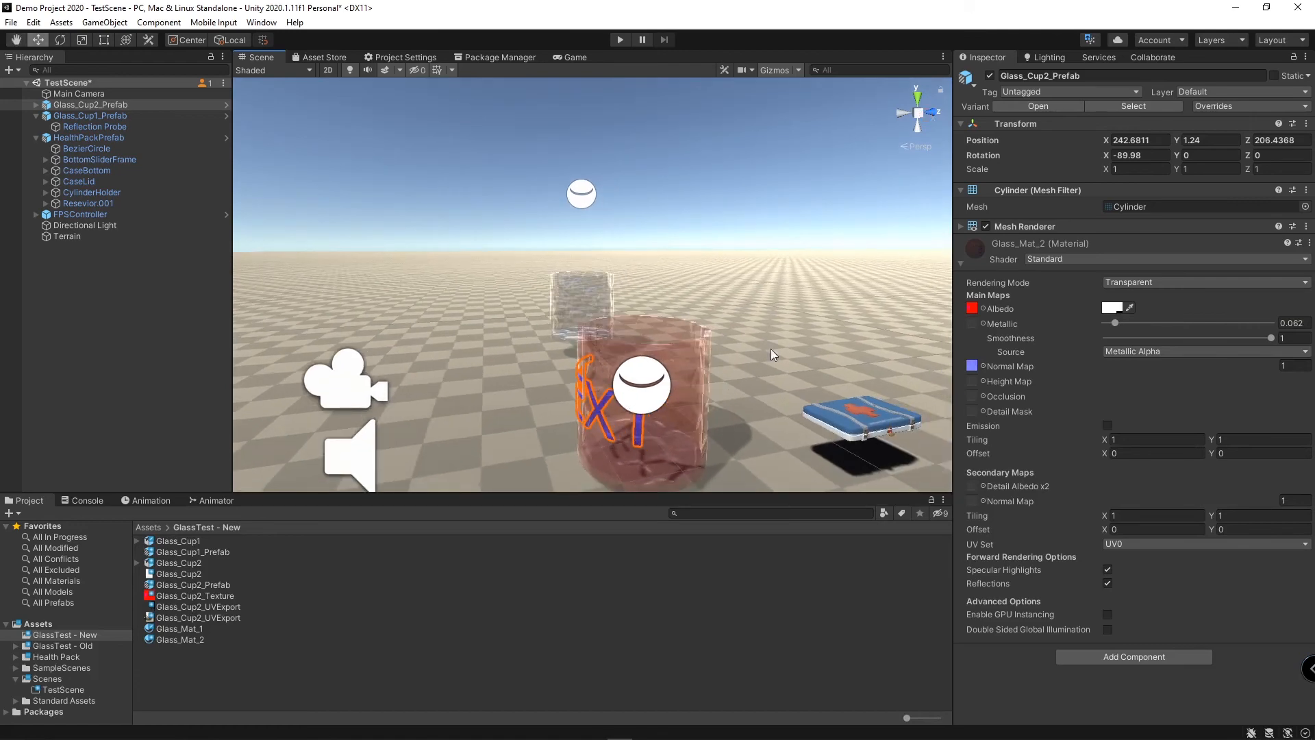
middle_drag(795, 385, 745, 379)
right_drag(745, 379, 697, 400)
middle_drag(697, 400, 642, 368)
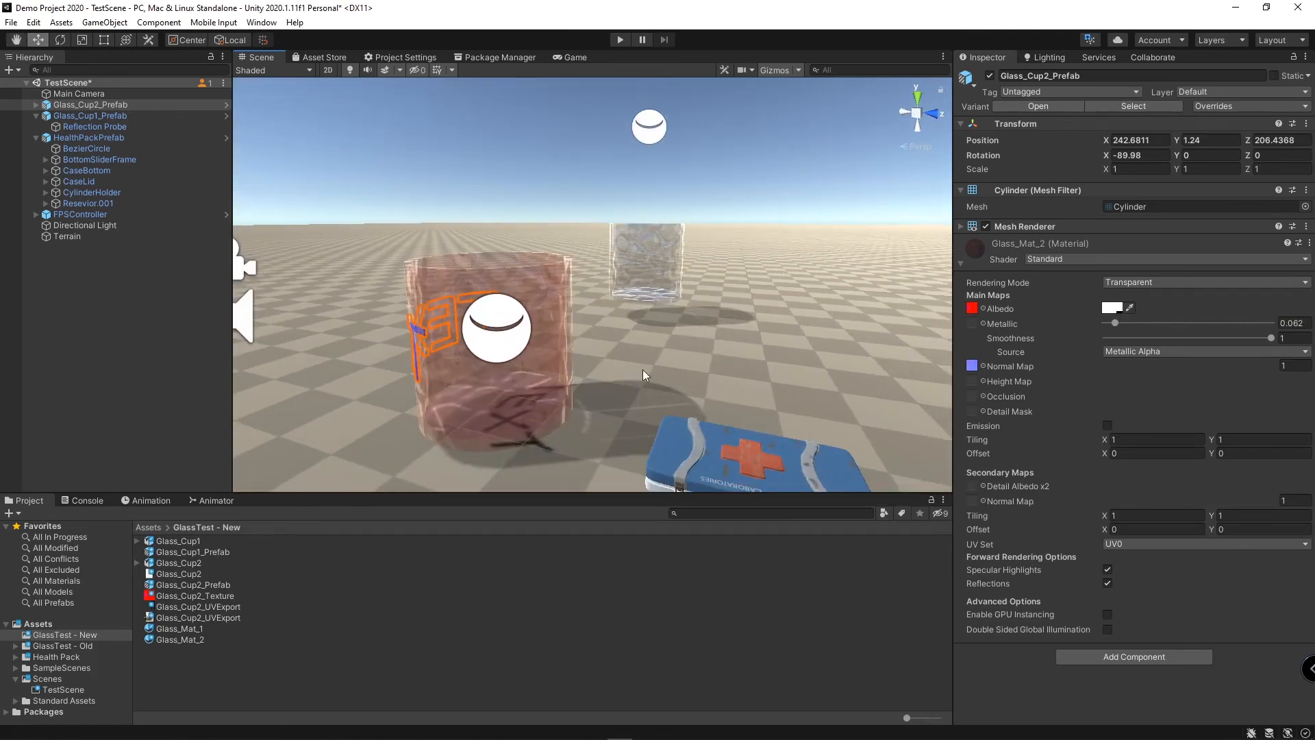
right_drag(642, 369, 571, 390)
right_drag(655, 341, 611, 369)
middle_drag(696, 323, 623, 345)
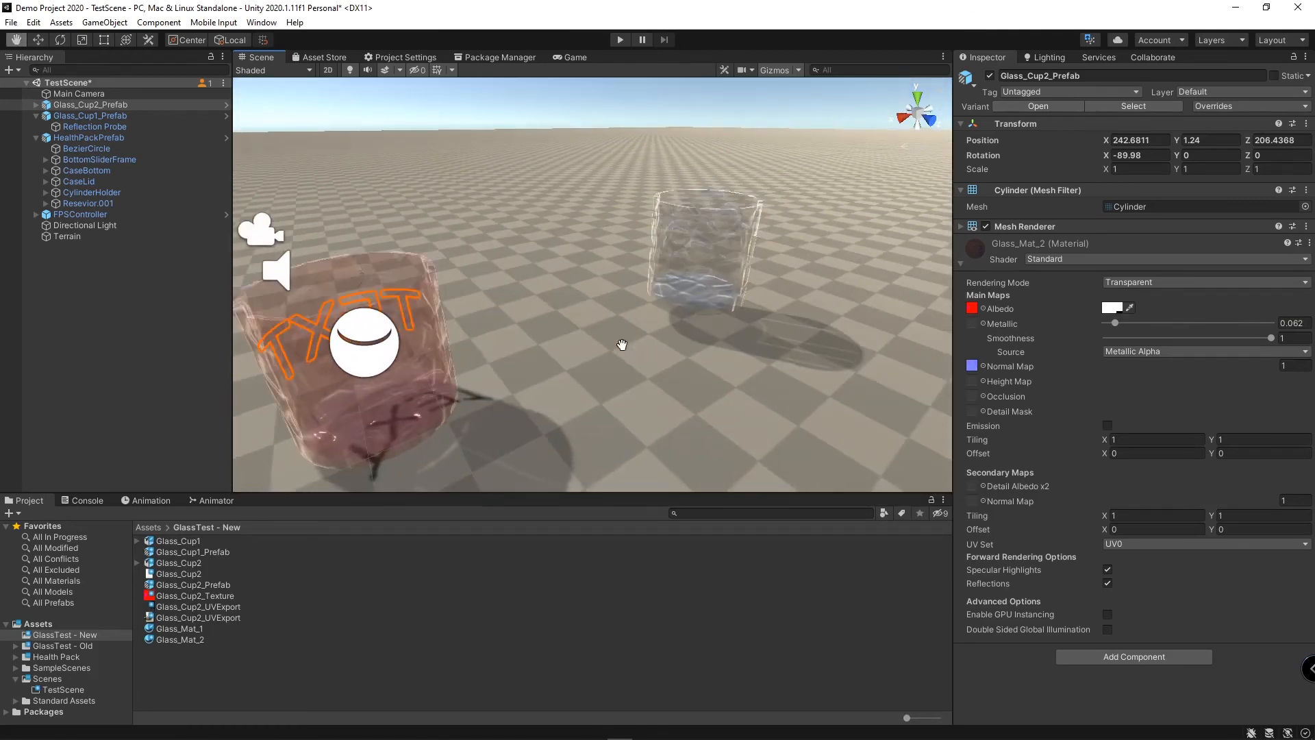
click(575, 315)
middle_drag(482, 333, 578, 315)
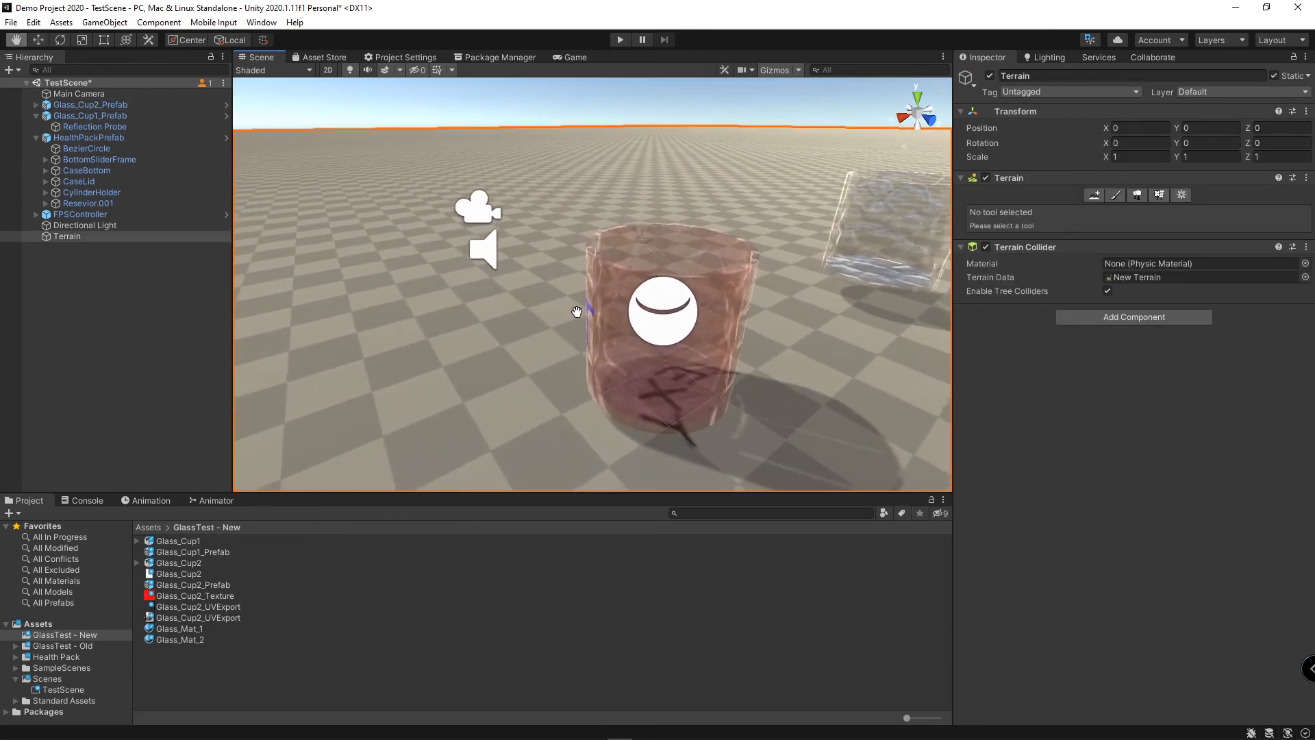
middle_drag(754, 292, 541, 282)
right_drag(678, 297, 587, 323)
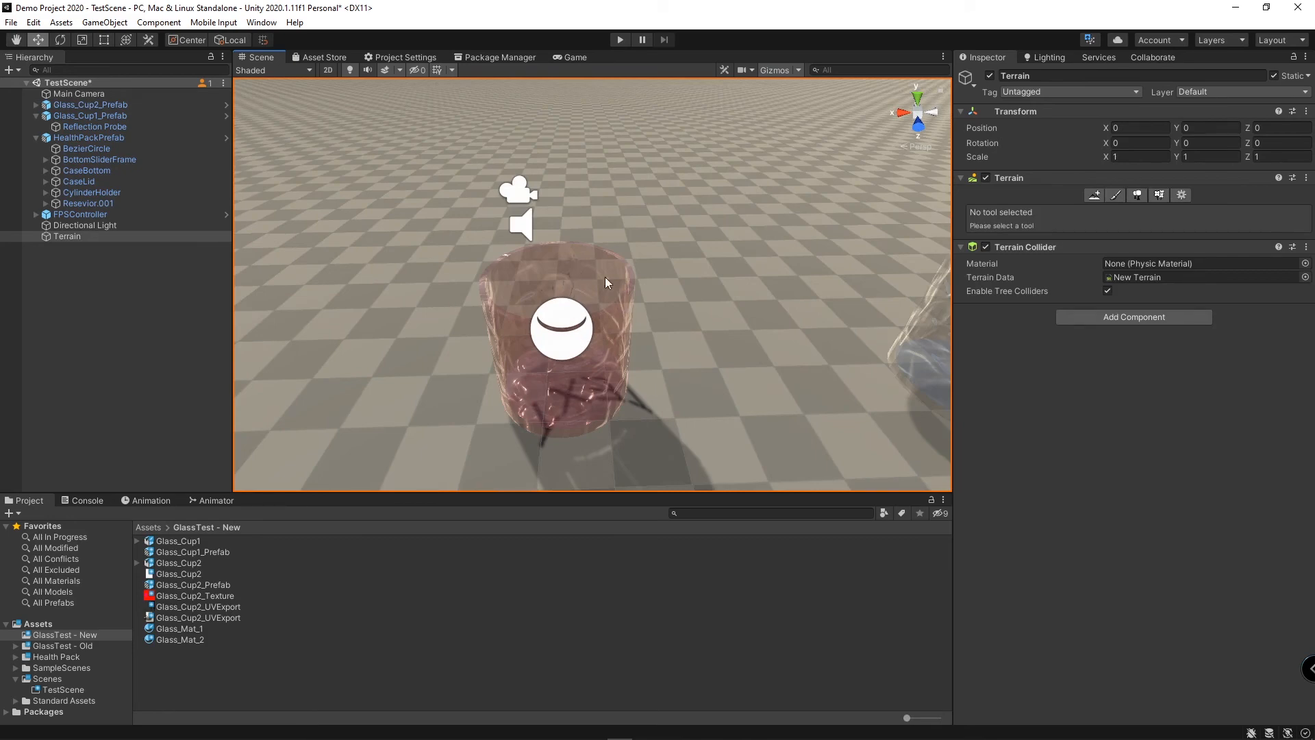
middle_drag(576, 410, 612, 391)
right_drag(533, 393, 491, 364)
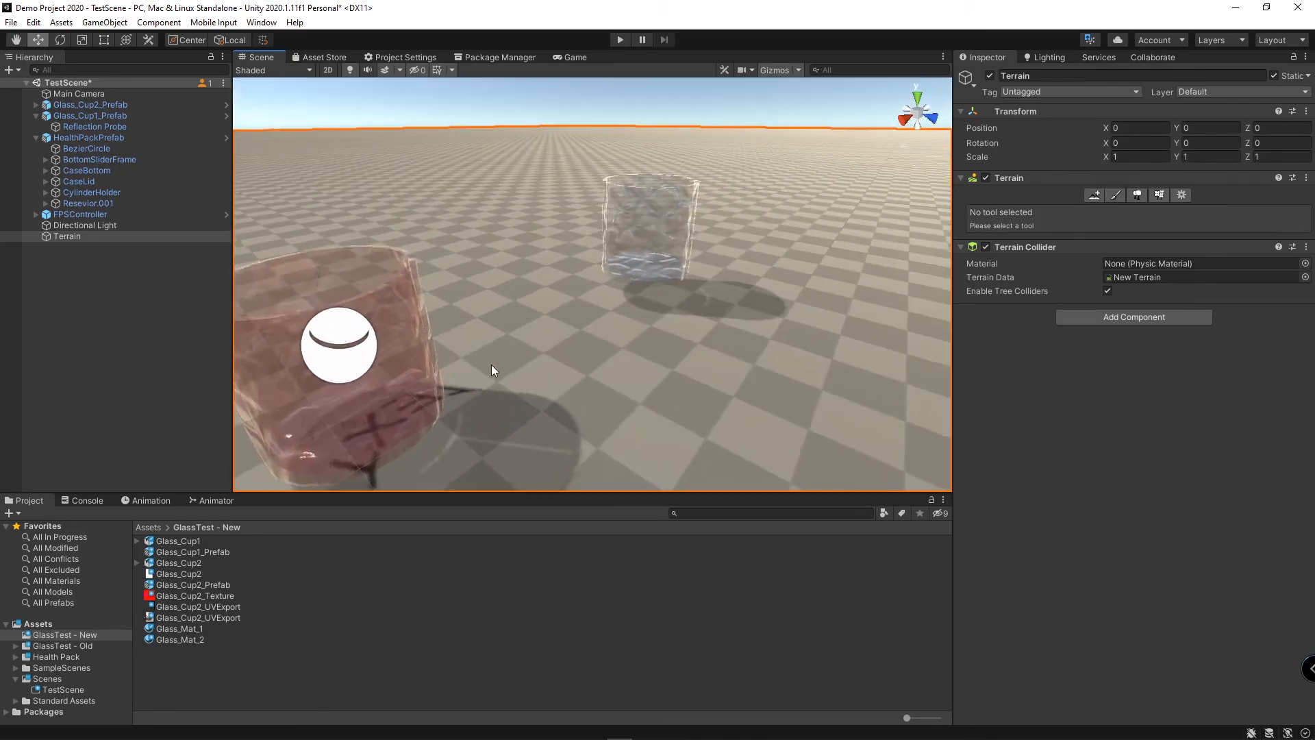
middle_drag(491, 365, 538, 370)
right_drag(522, 394, 696, 391)
middle_drag(627, 388, 655, 384)
right_drag(655, 385, 781, 386)
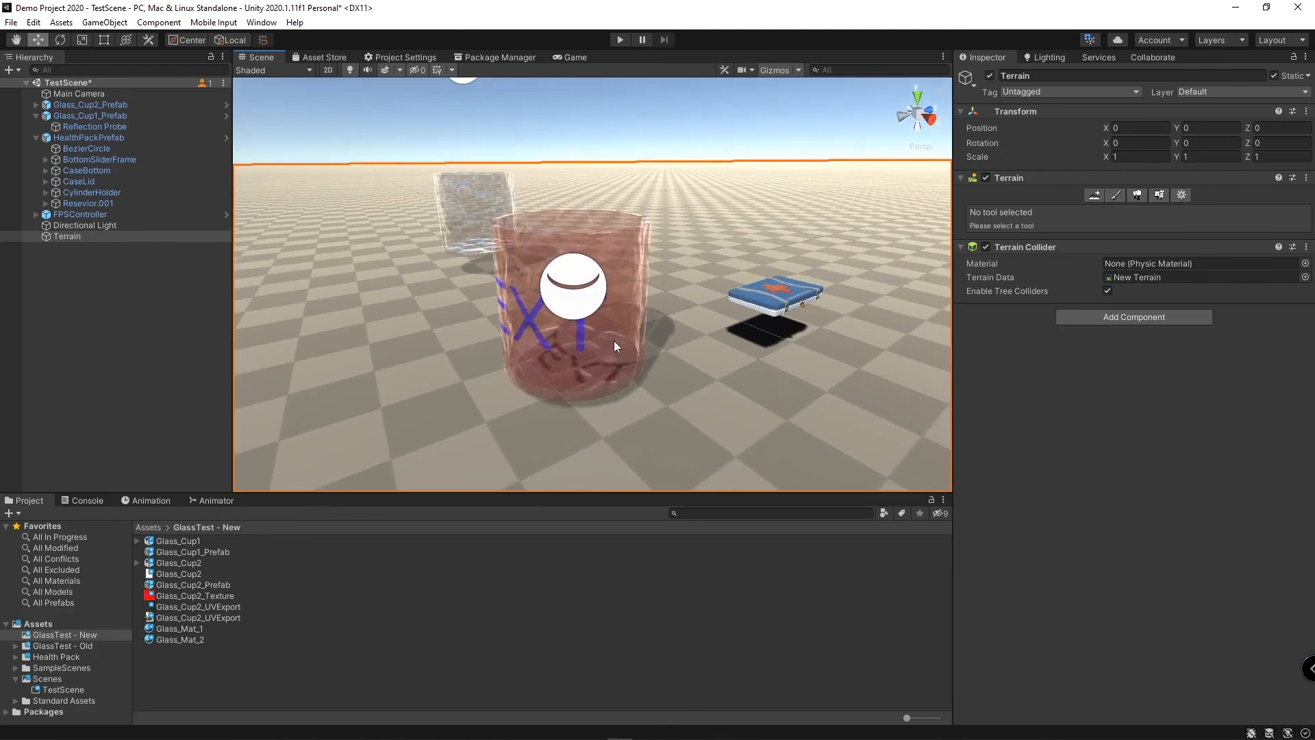
Step: Check the text on the cup model in Blender, then return to Unity and view the second cup from above
key(alt+Tab)
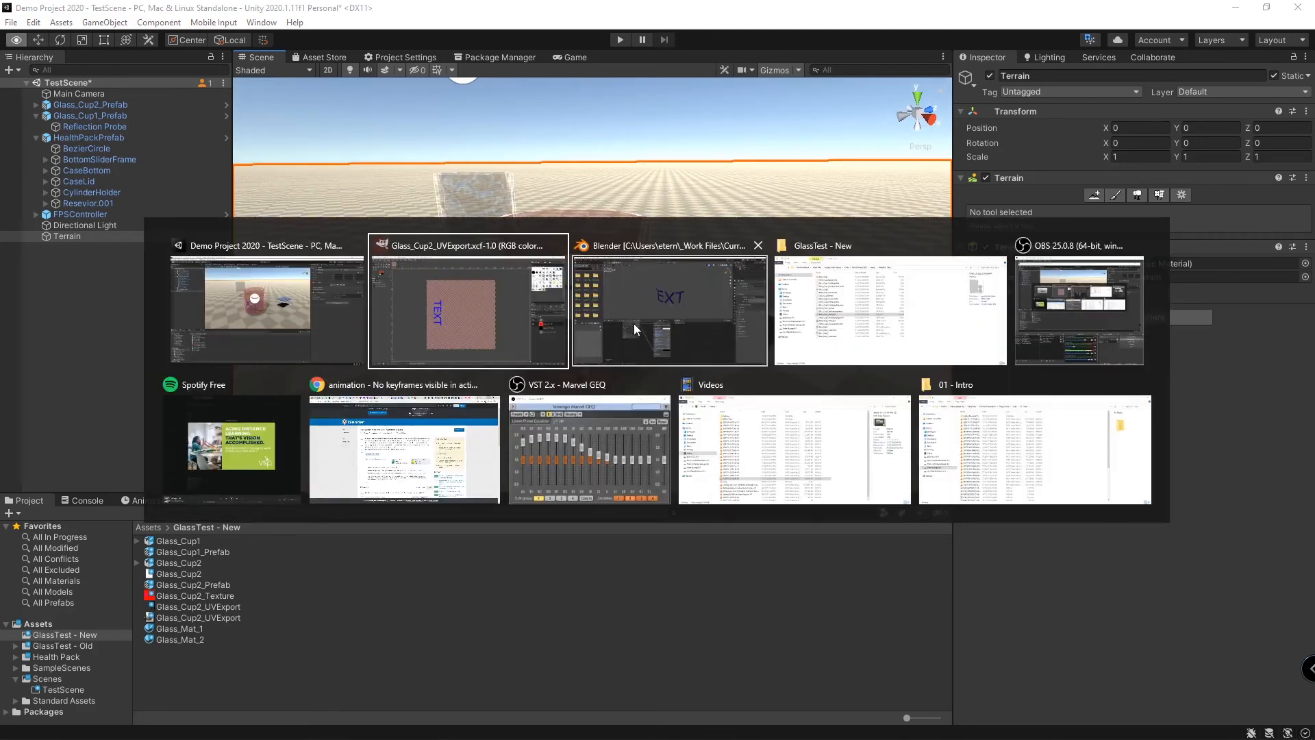
click(635, 323)
mouse_move(706, 267)
middle_down()
mouse_move(785, 285)
mouse_move(801, 259)
mouse_move(743, 280)
mouse_move(664, 280)
mouse_move(611, 259)
mouse_move(697, 276)
mouse_move(812, 266)
mouse_move(815, 250)
middle_up()
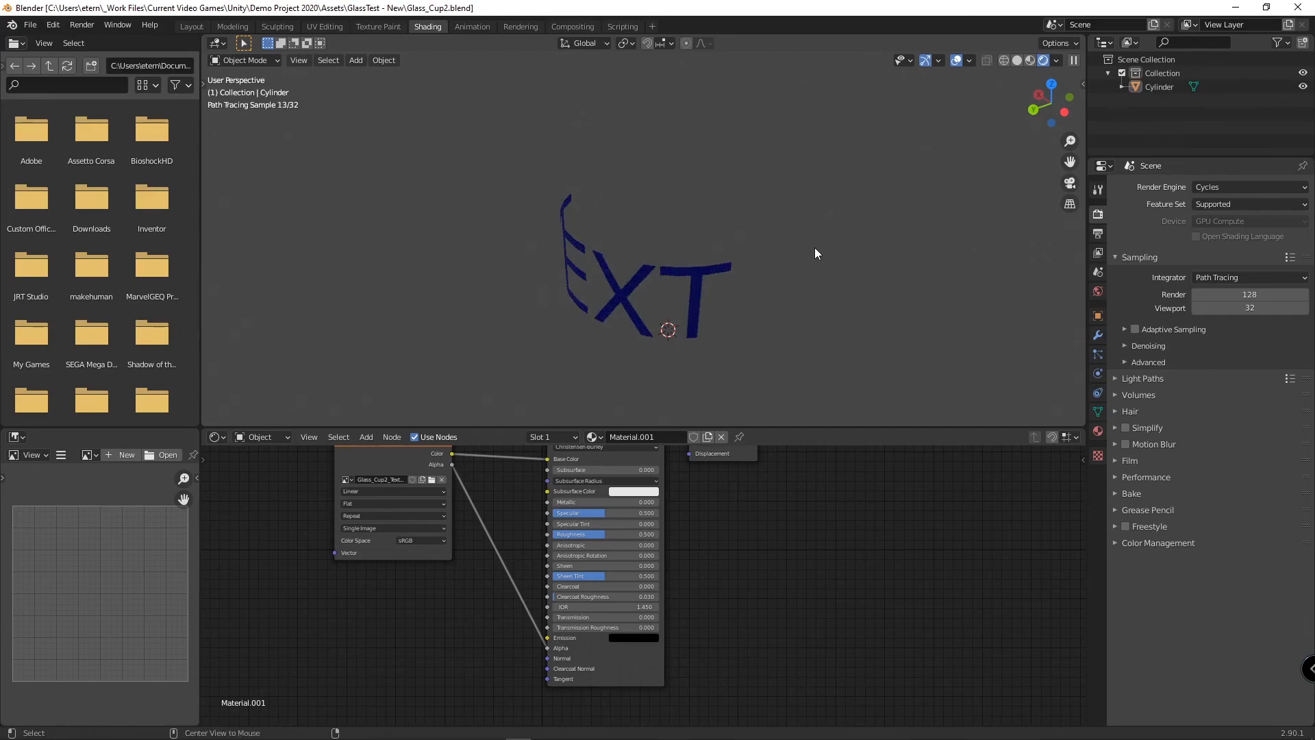
key(alt+Tab)
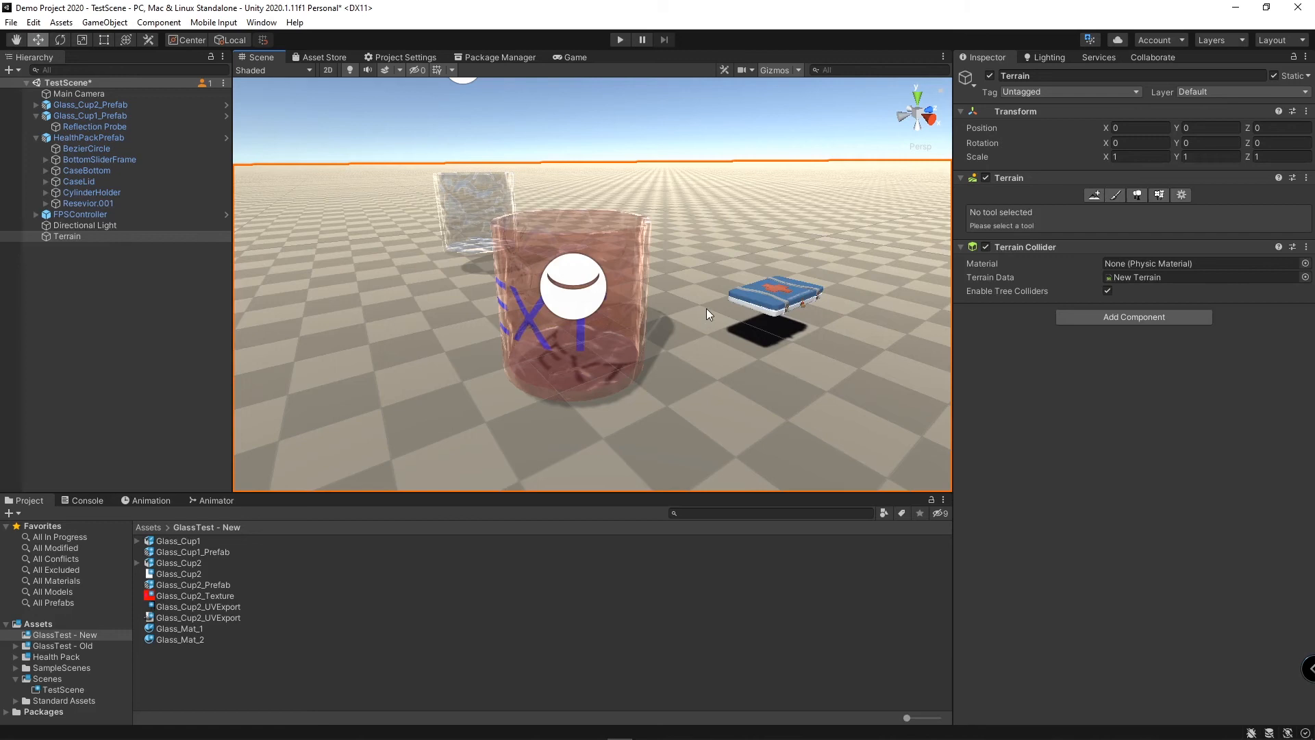
mouse_move(663, 319)
right_down()
mouse_move(680, 333)
mouse_move(556, 389)
mouse_move(474, 385)
mouse_move(546, 358)
mouse_move(525, 270)
mouse_move(560, 307)
right_up()
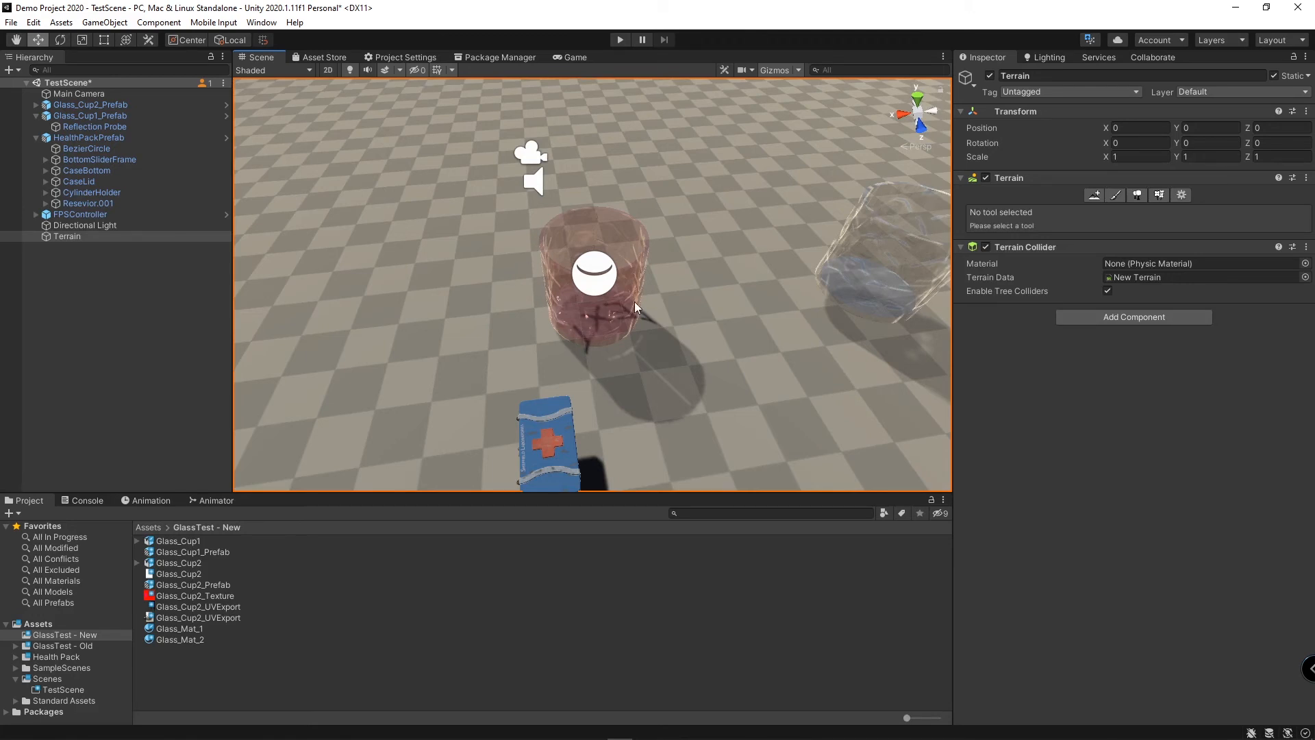
Step: In GIMP, show the Glass_Cup2_UVExport.png layer, duplicate the TEXT layer, and move the copy about 639 px across onto the other wall half
key(alt+Tab)
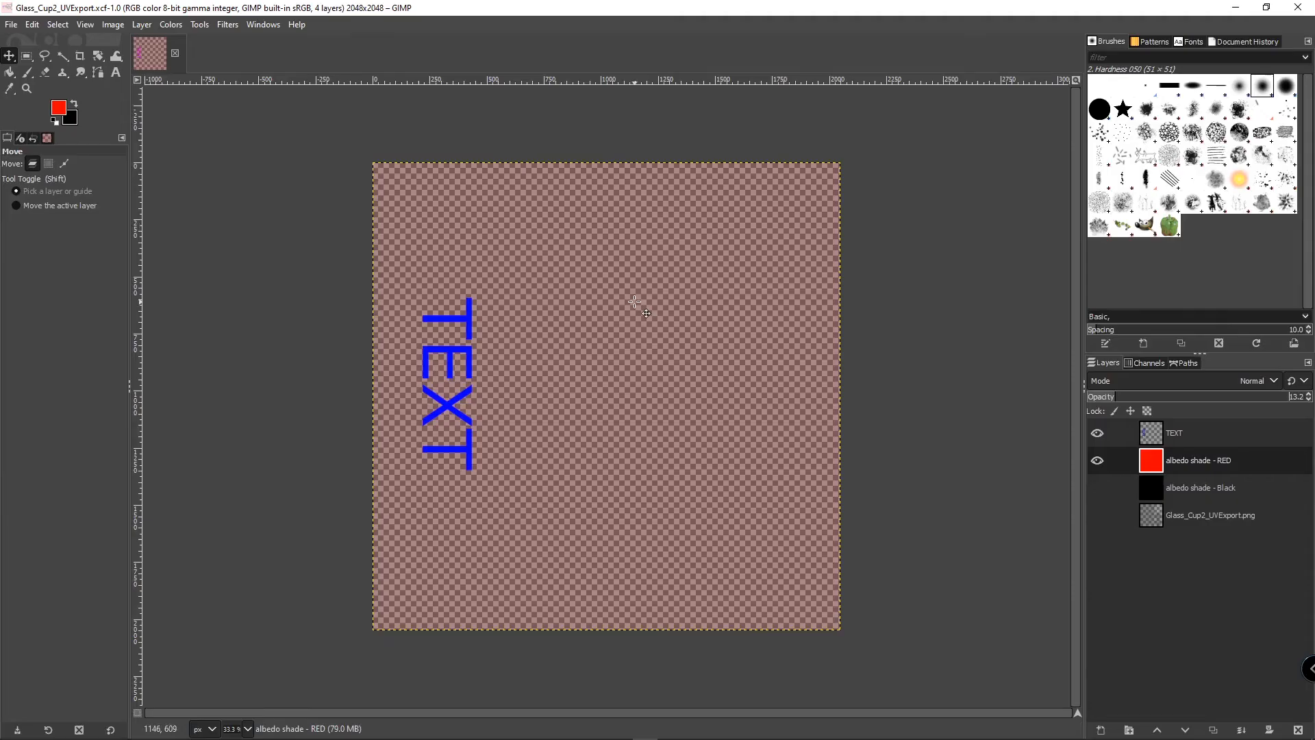
click(1097, 515)
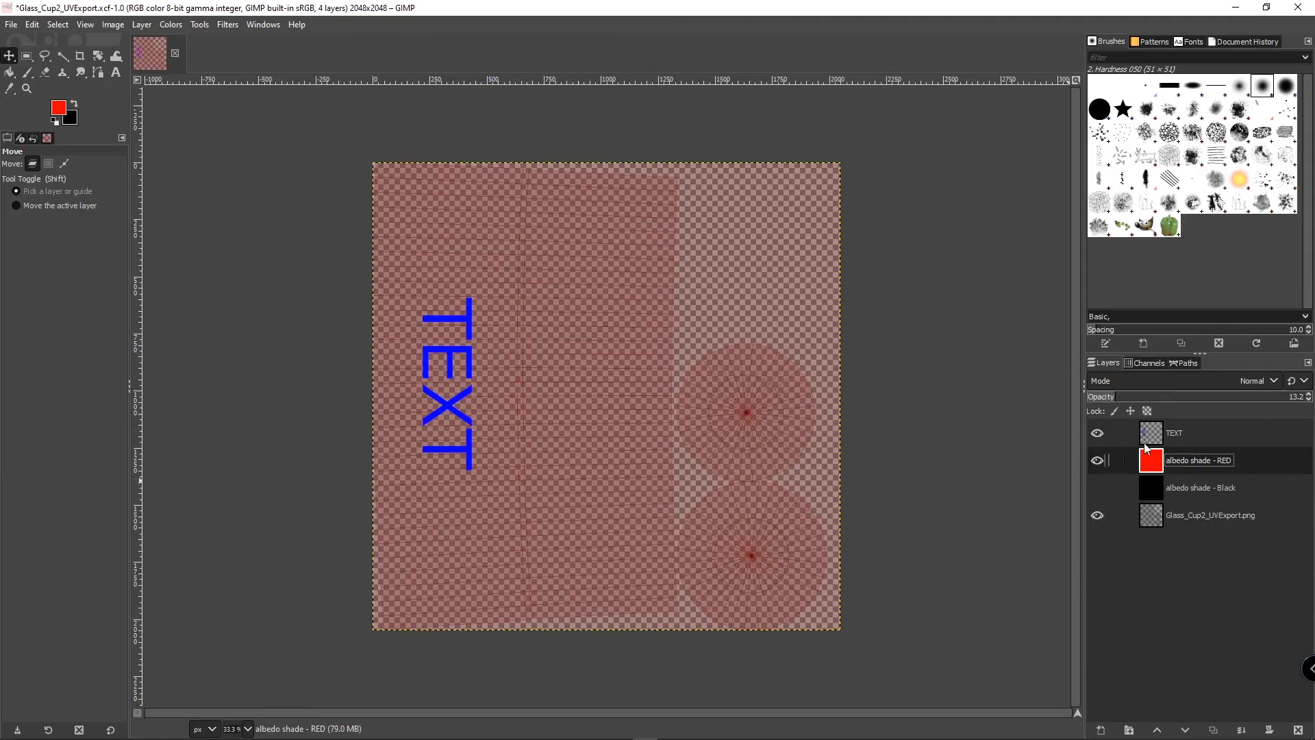
click(1188, 435)
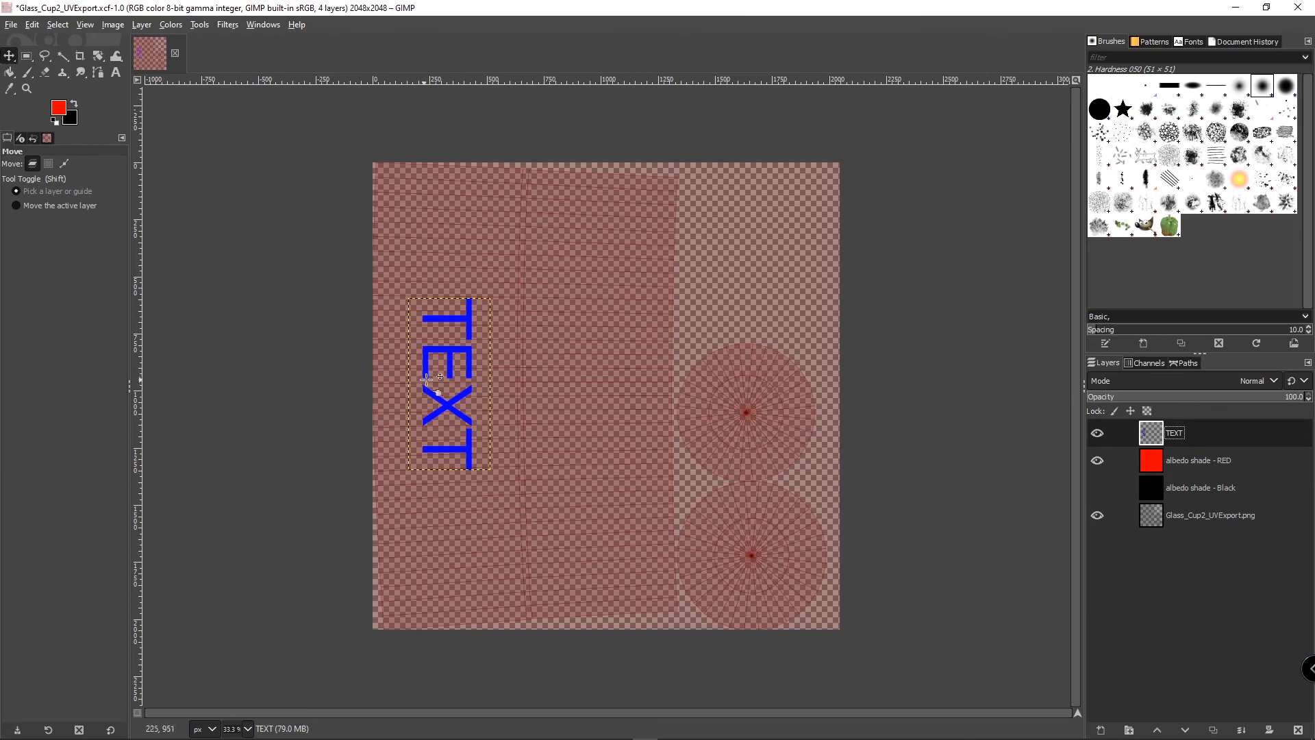
alt+click(452, 370)
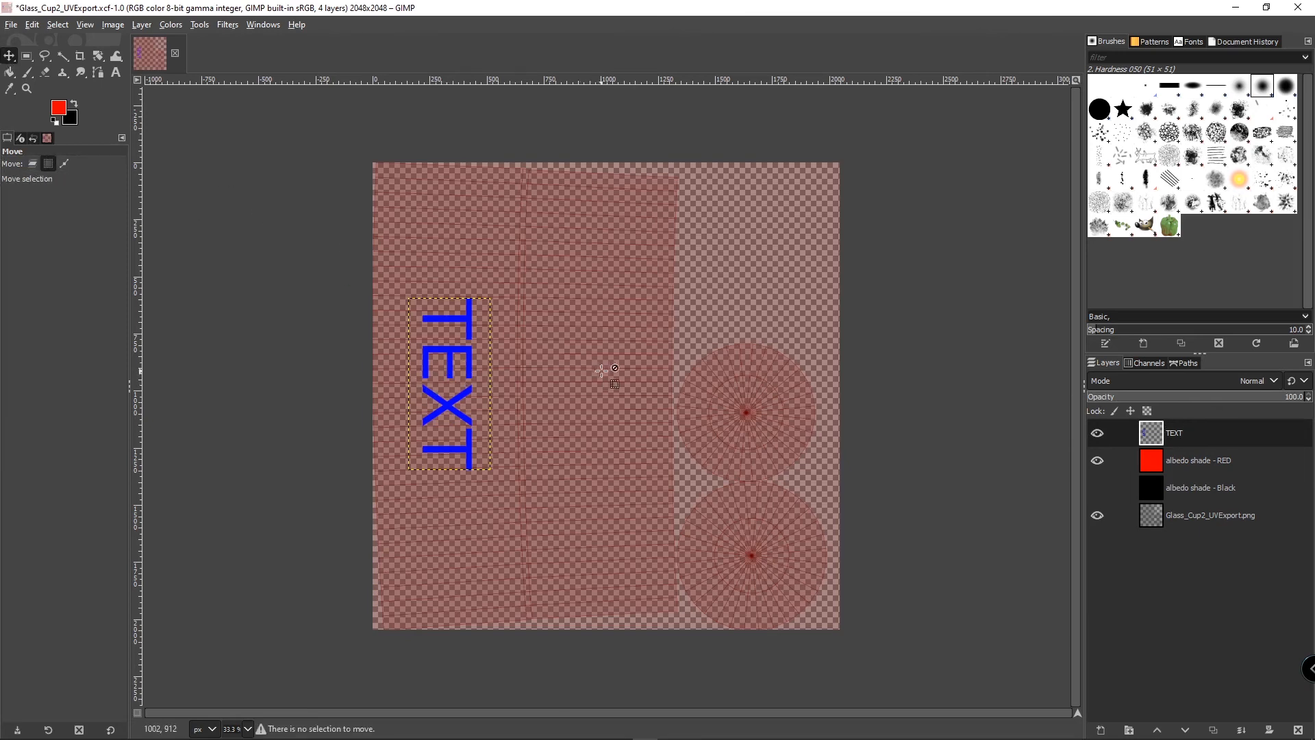
right_click(1236, 439)
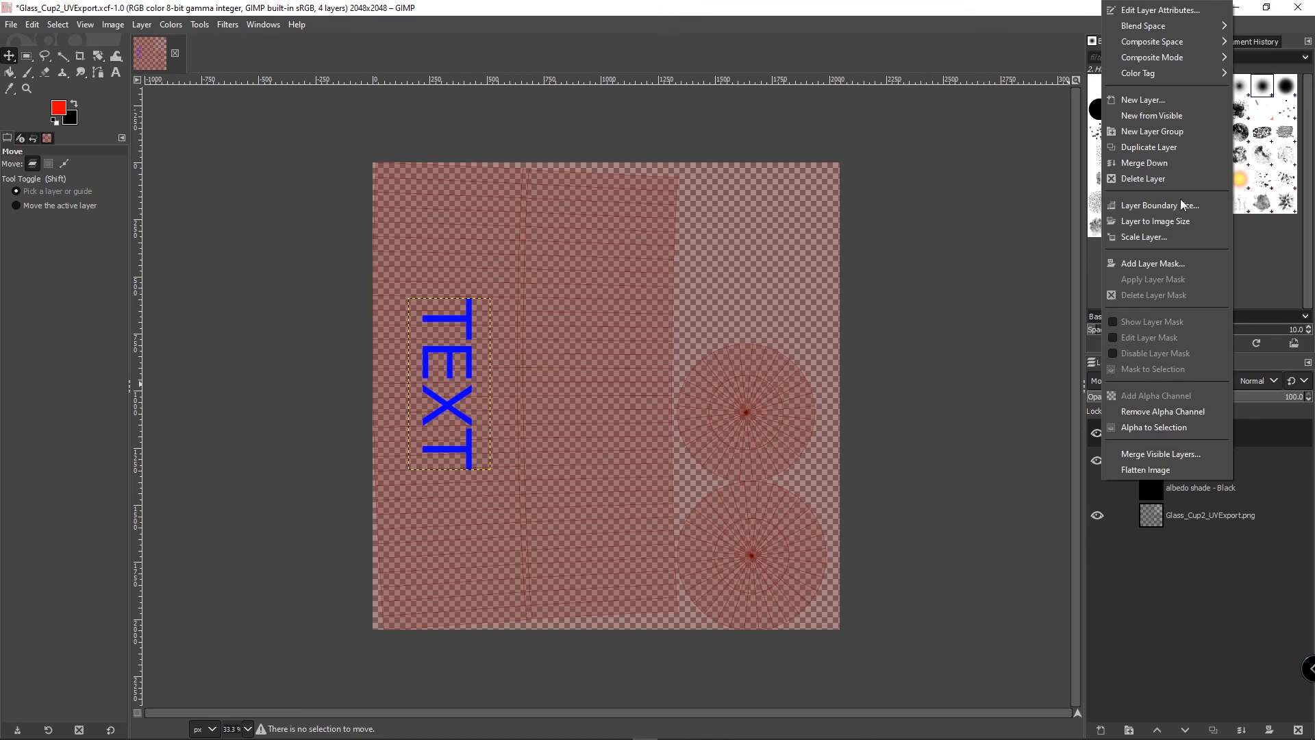
click(1178, 148)
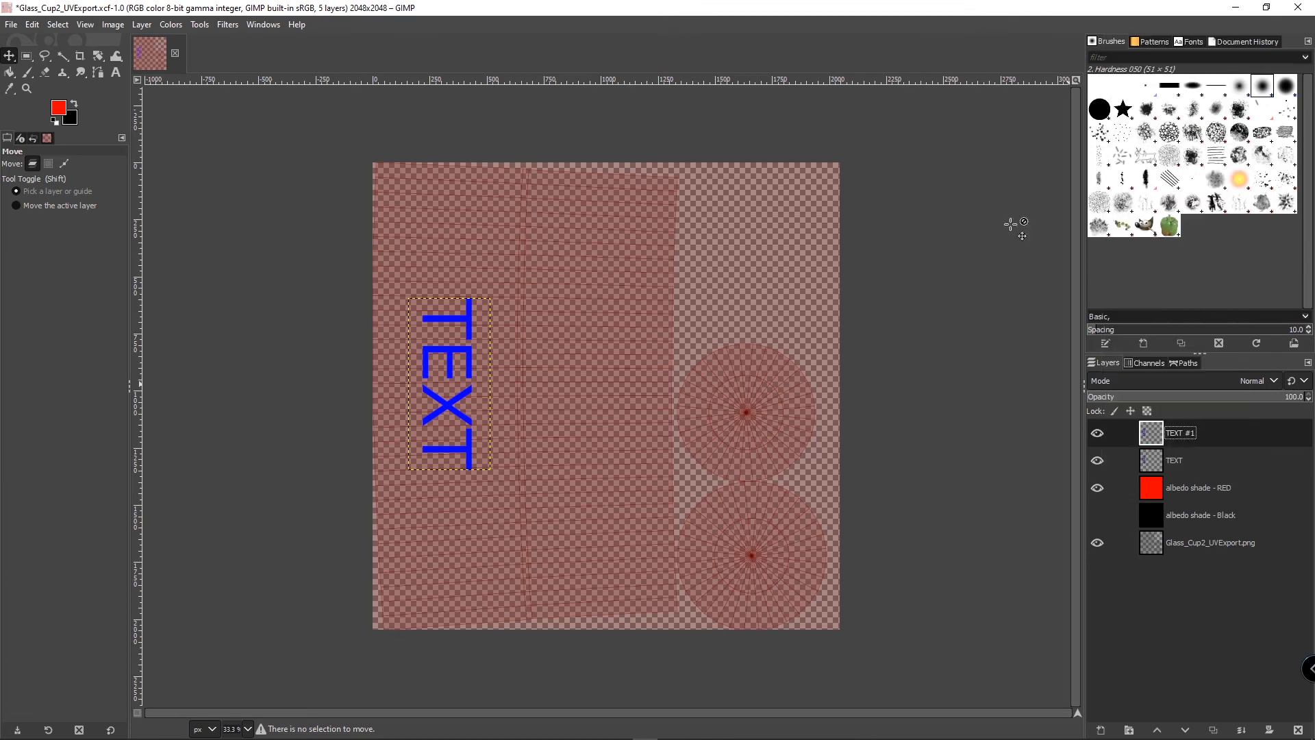
drag(458, 371, 597, 370)
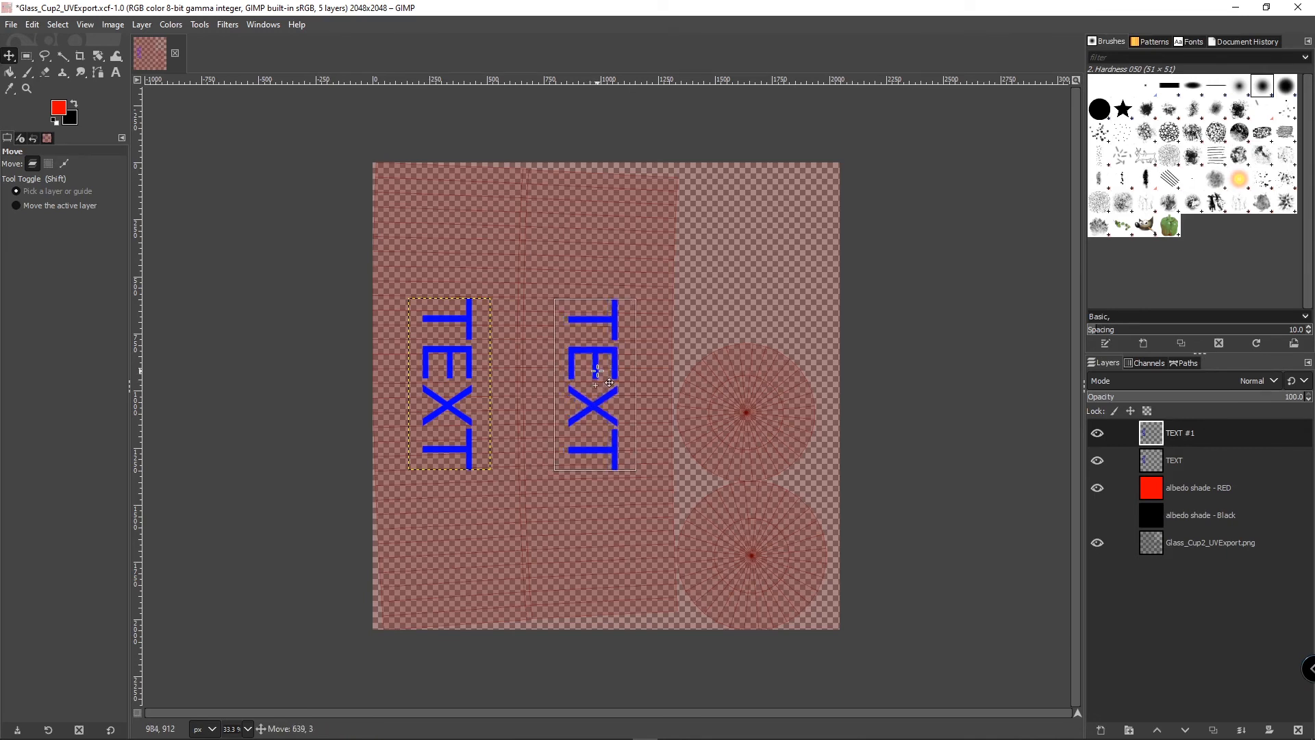
drag(598, 370, 597, 370)
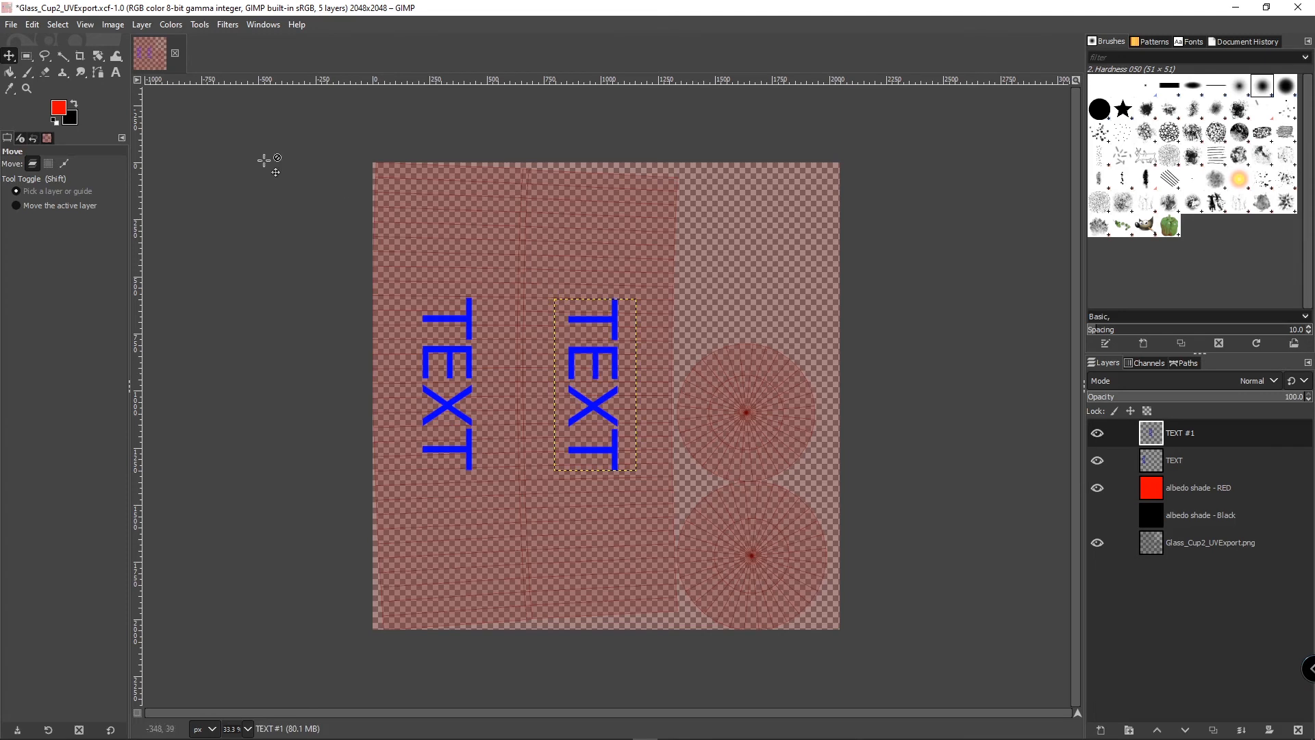
Step: Try to rotate the copied text layer 180° and flip it vertically, then undo the change
click(97, 57)
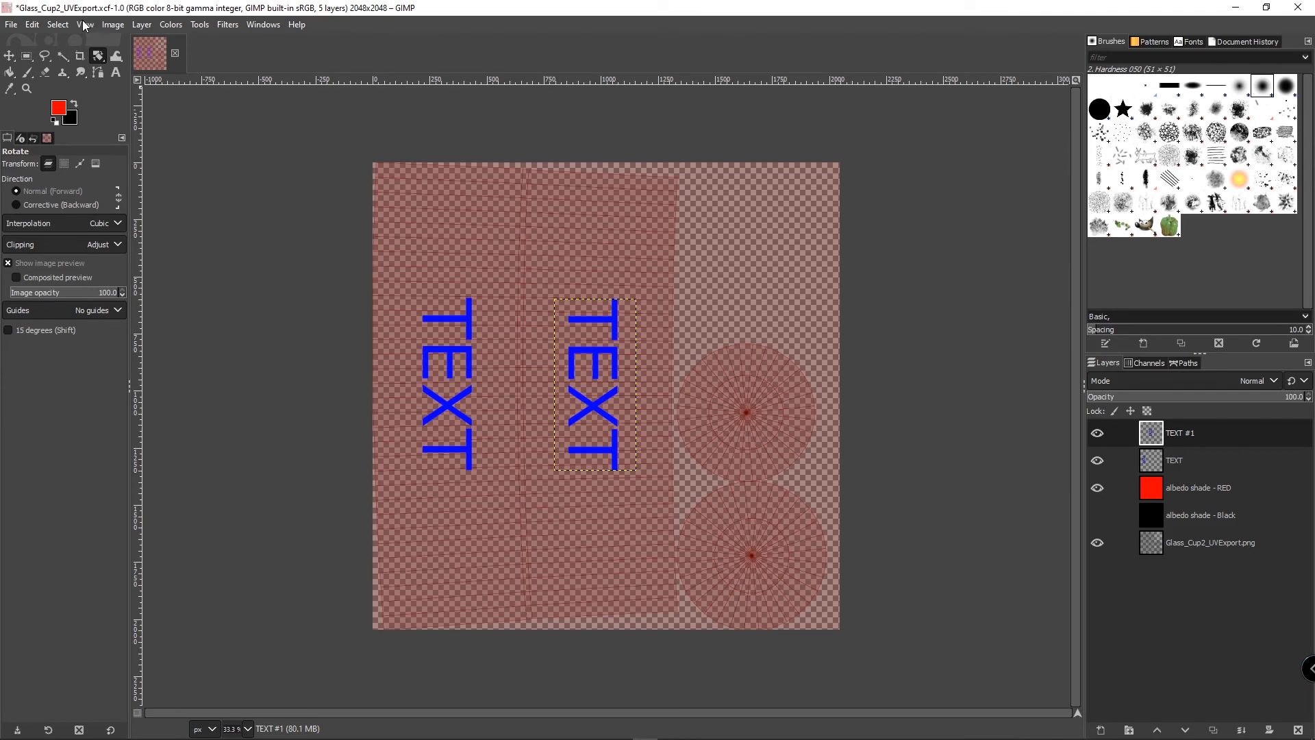
shift+drag(622, 317, 586, 531)
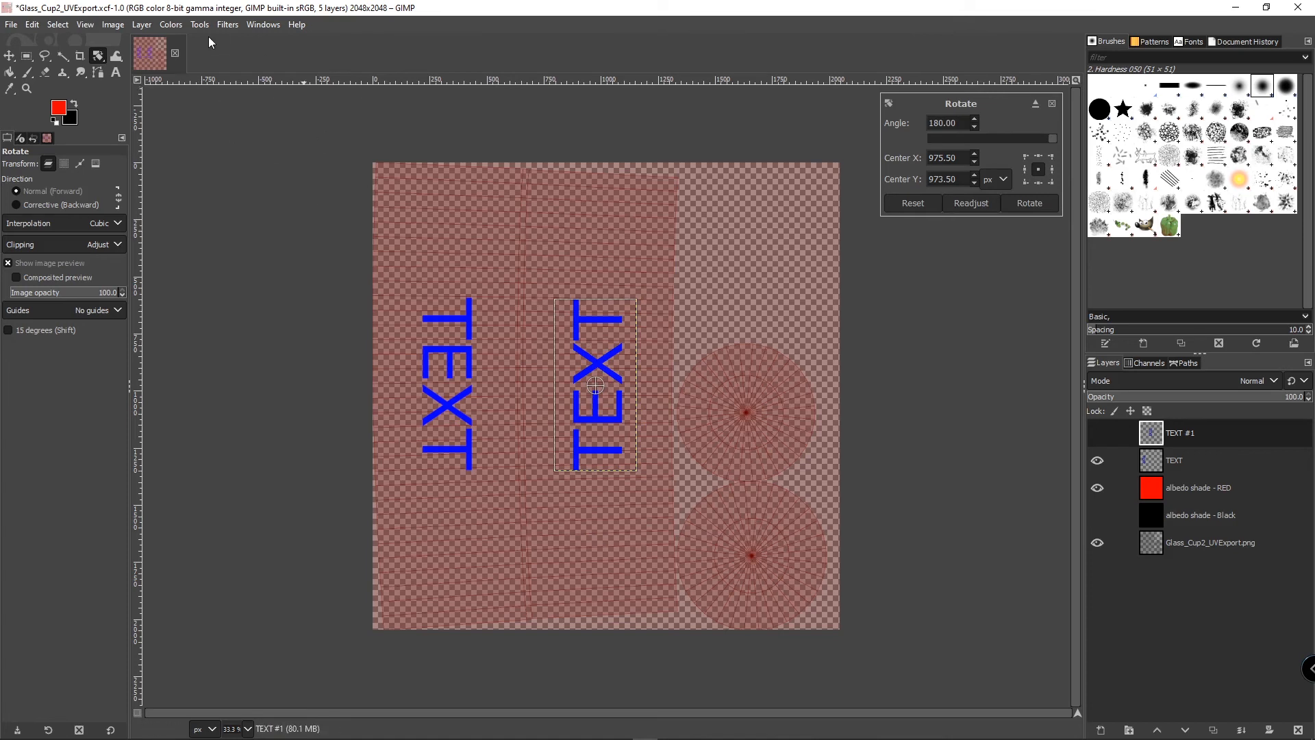
click(145, 26)
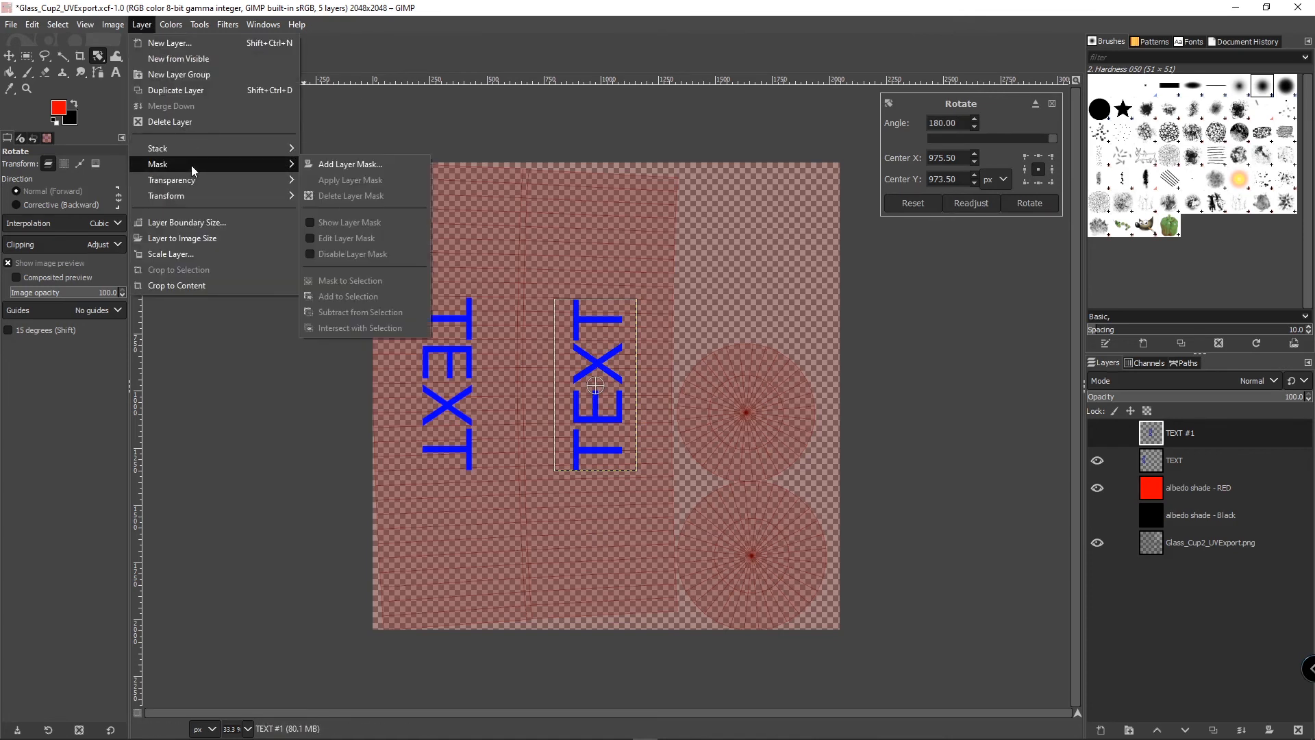
mouse_move(199, 195)
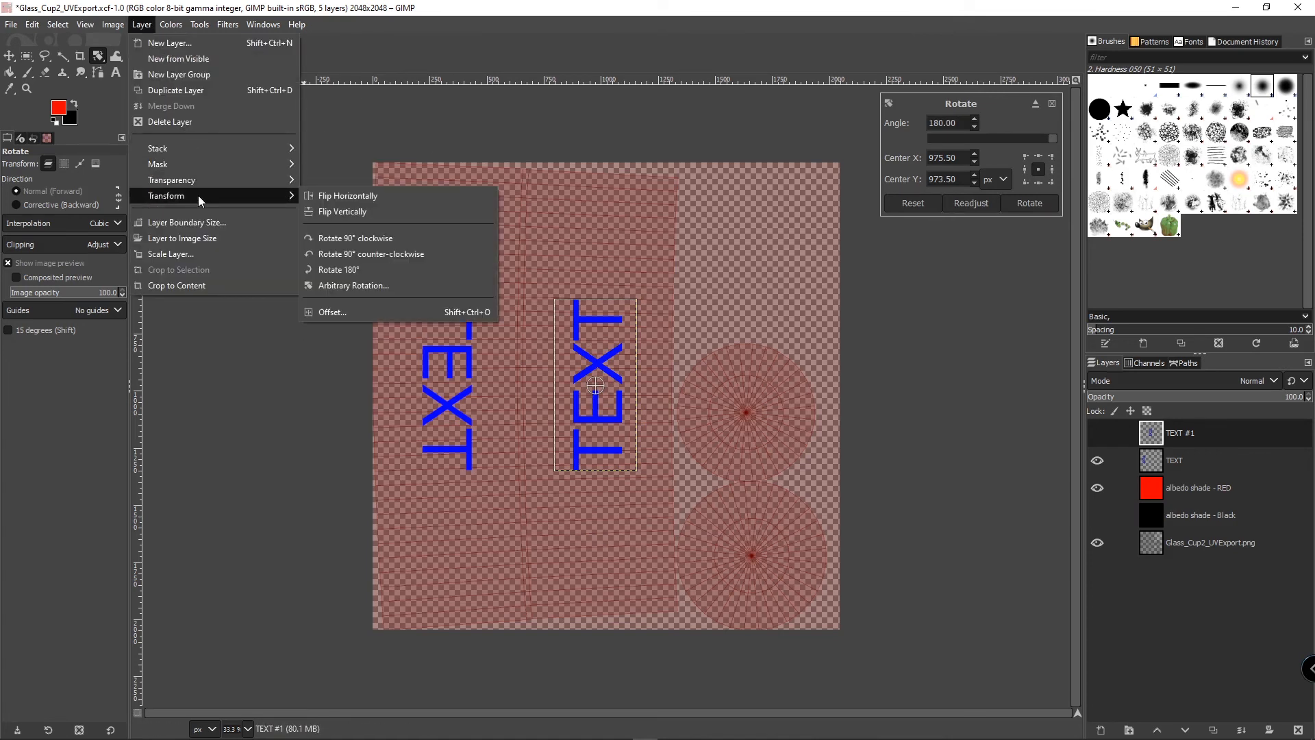
click(381, 211)
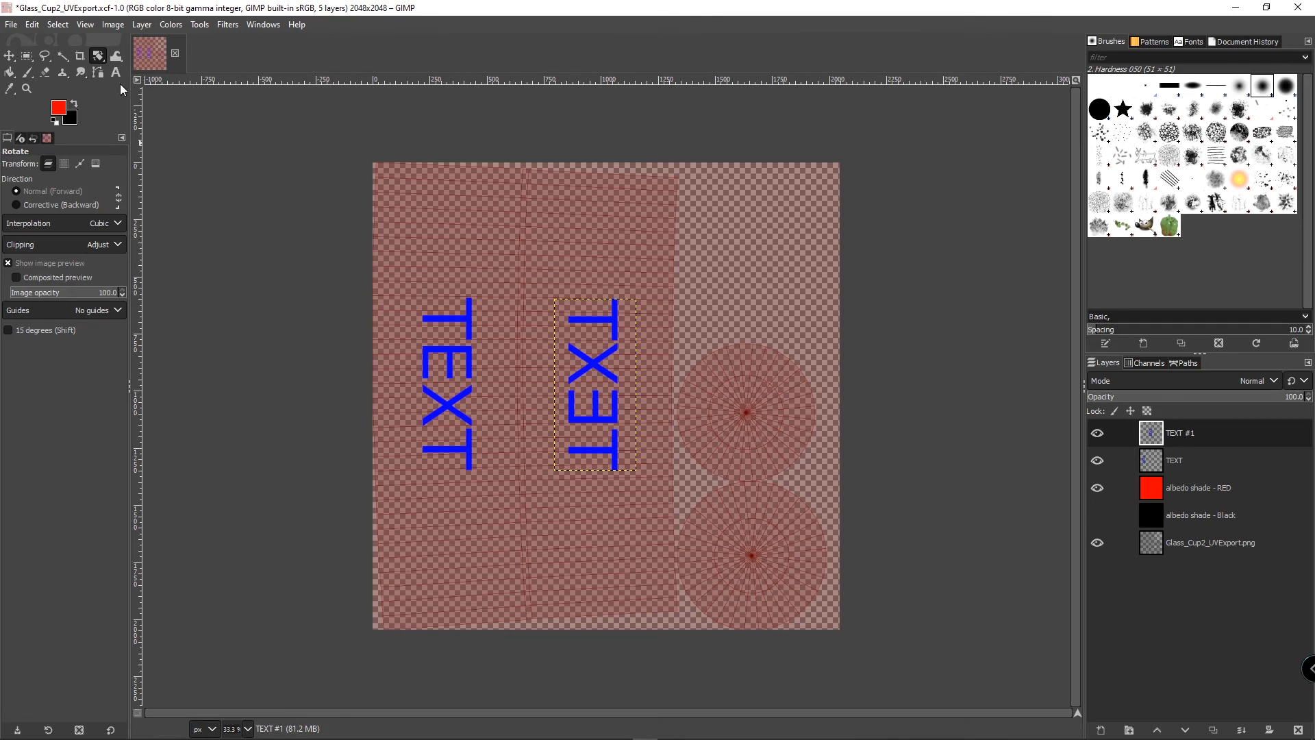
key(ctrl+z)
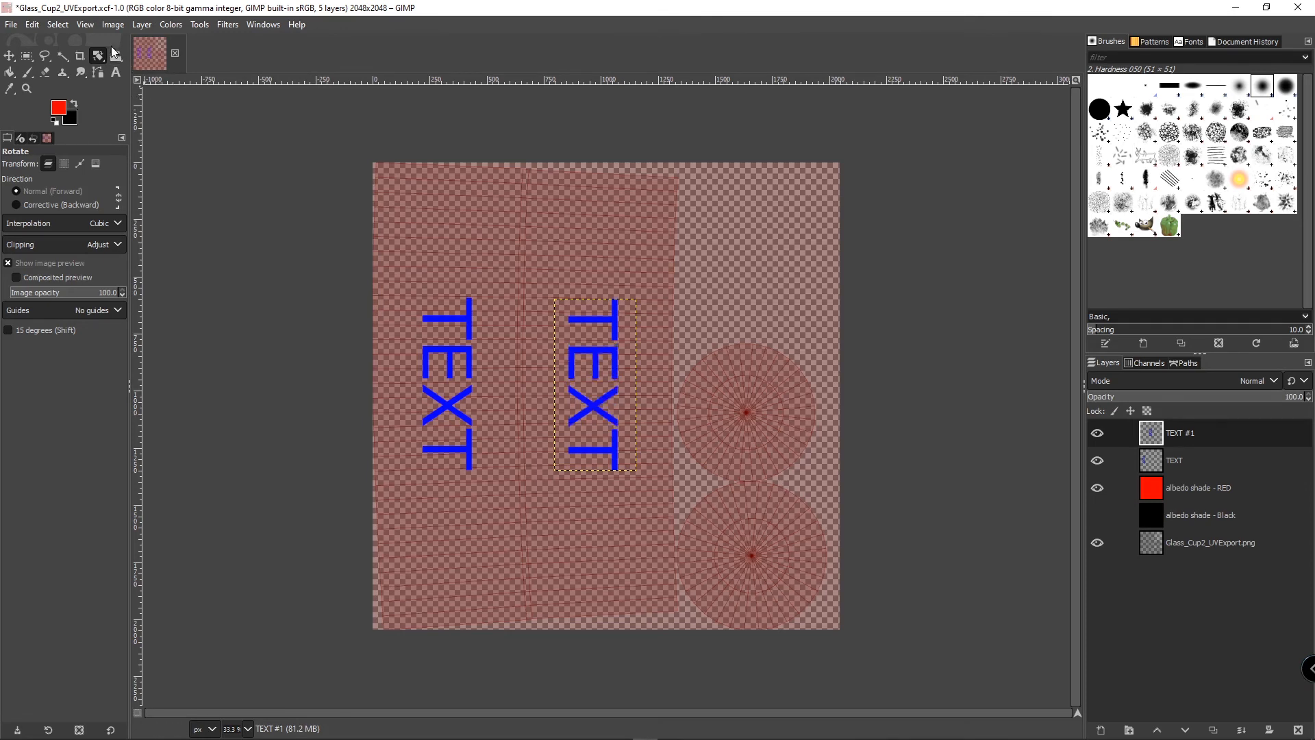
Step: Flip the TEXT #1 layer horizontally so the copied text is mirrored
click(113, 25)
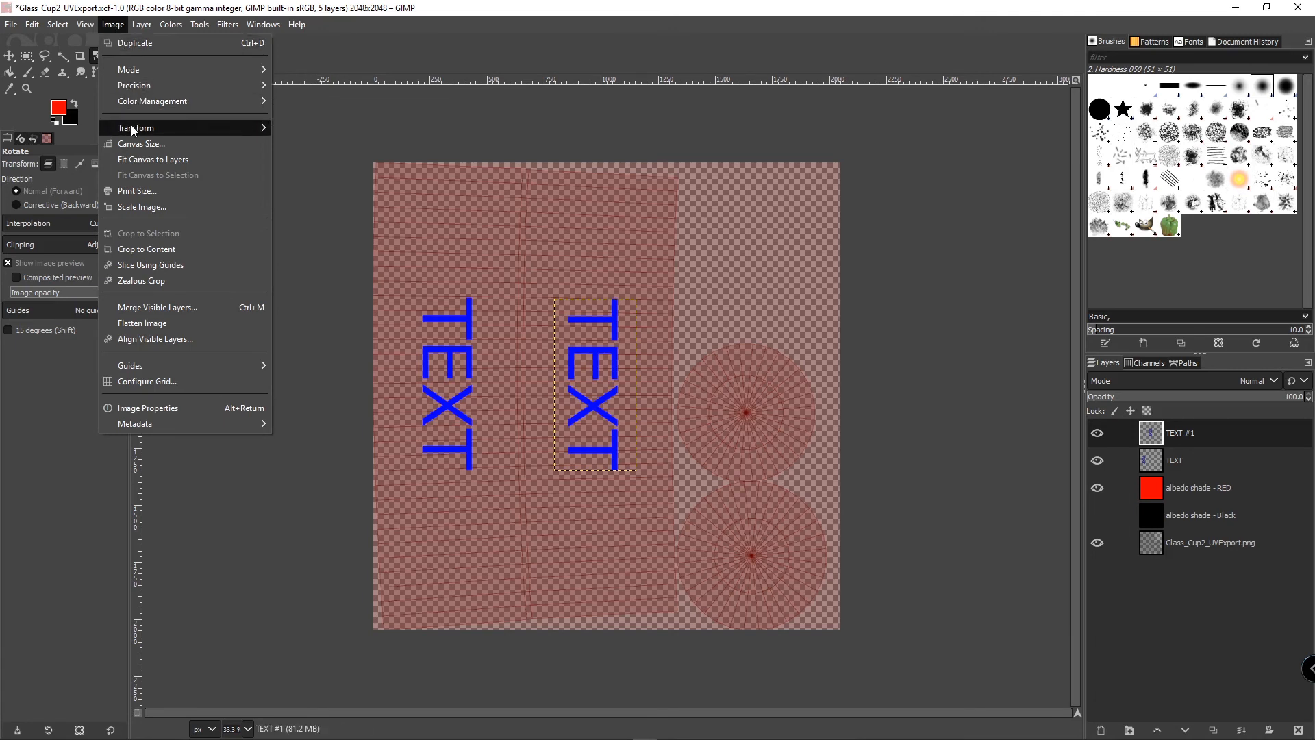
mouse_move(130, 126)
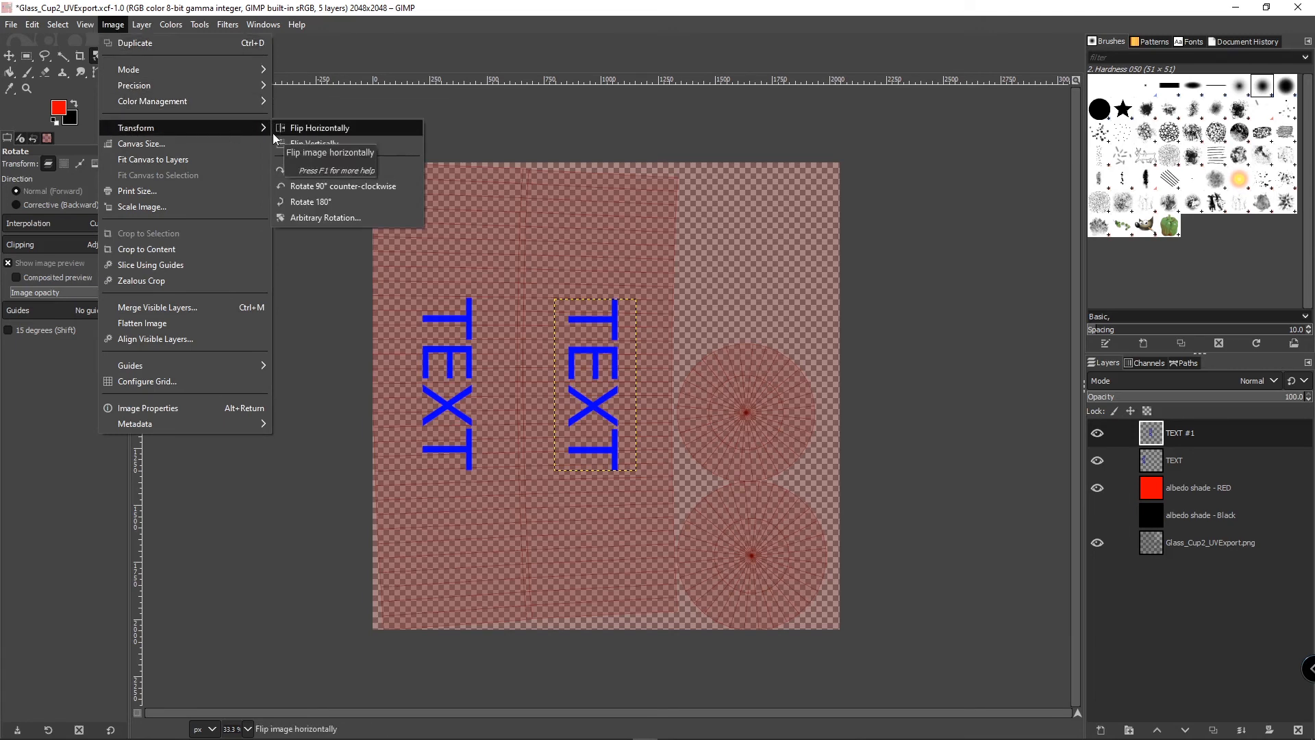
mouse_move(142, 25)
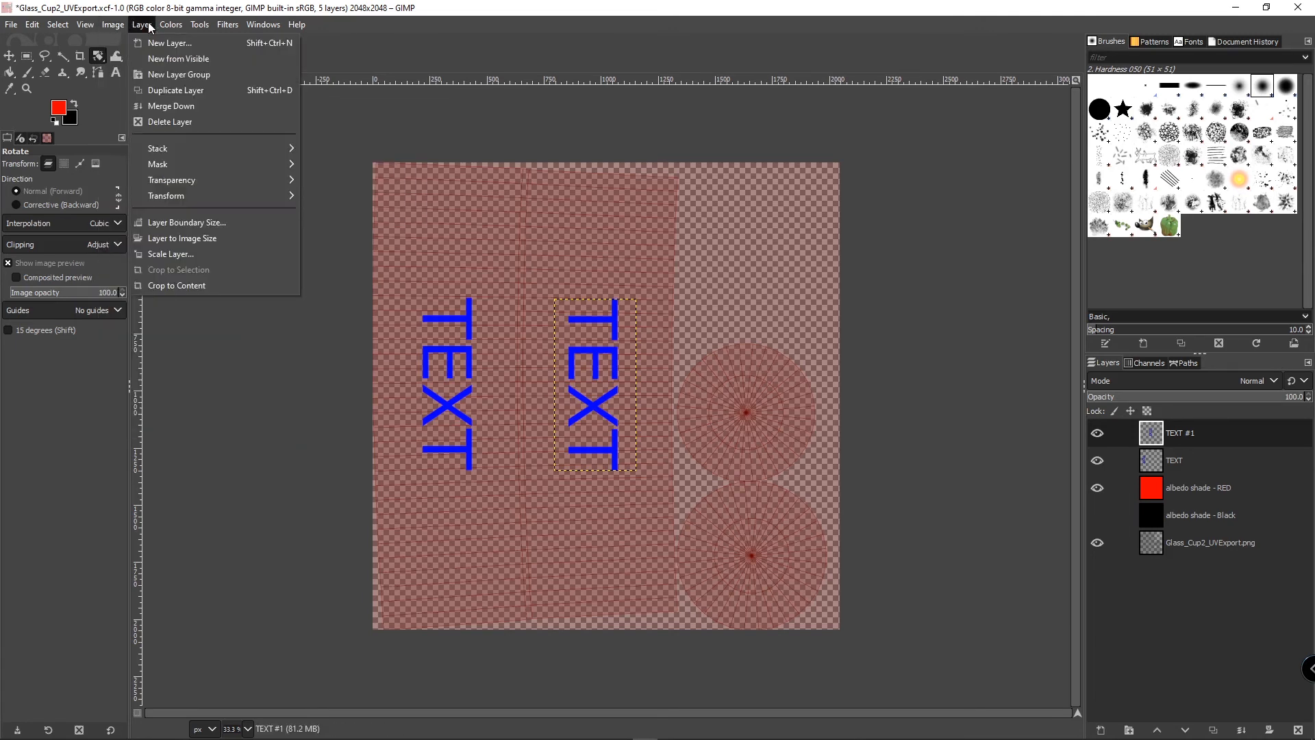
mouse_move(207, 198)
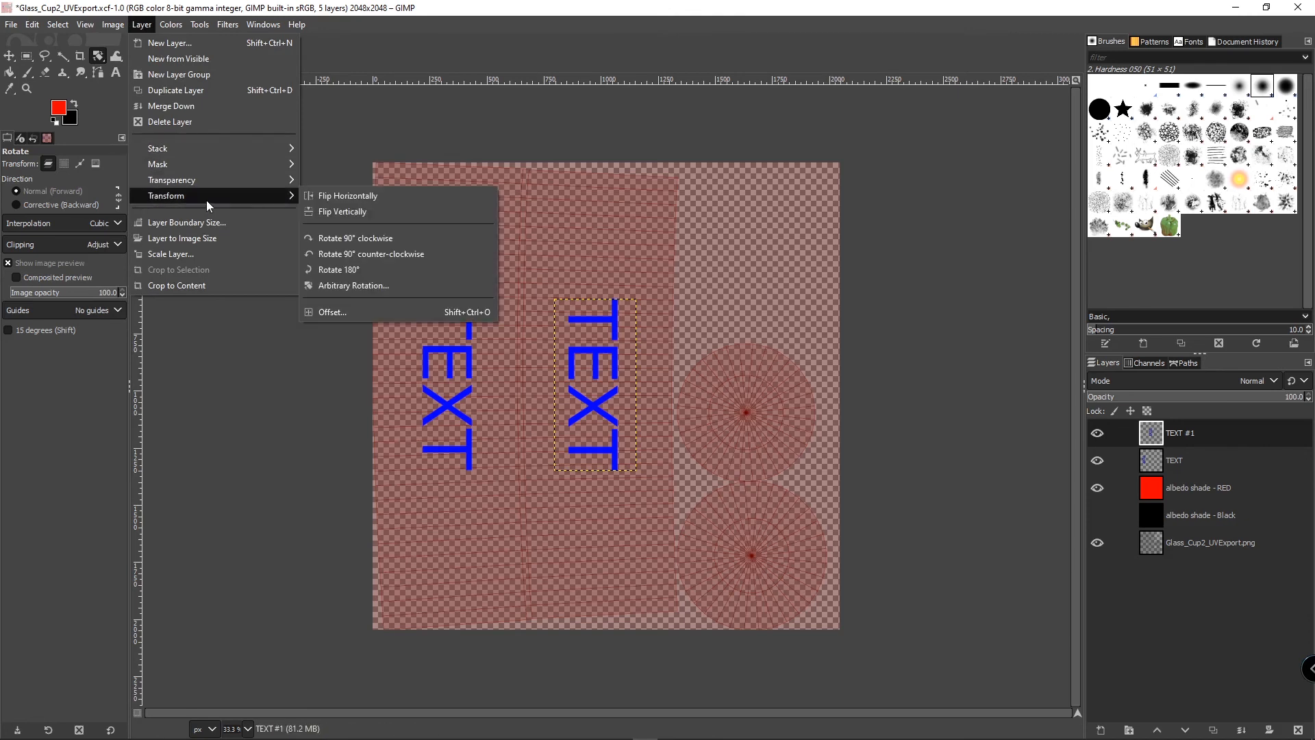
click(338, 198)
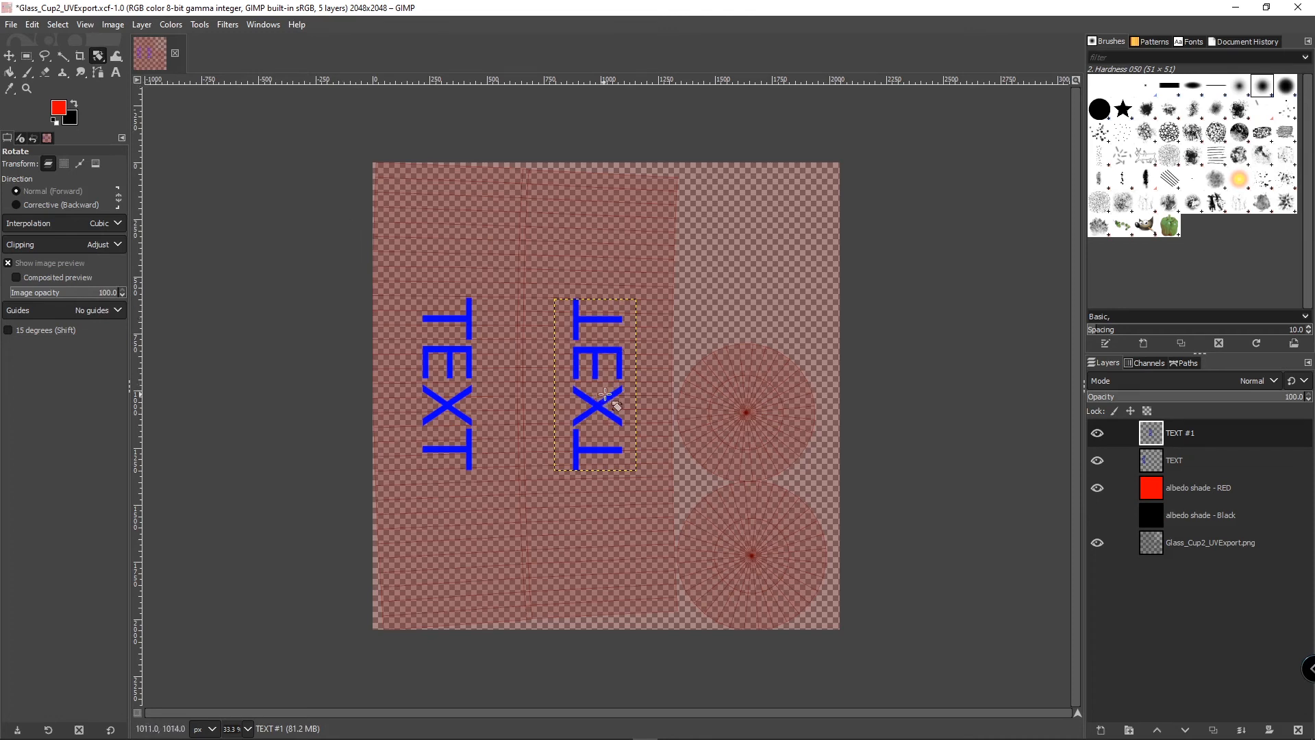
Step: Save the GIMP project and export the image with the UV layout layer visible over Glass_Cup2_Texture.png
key(ctrl+s)
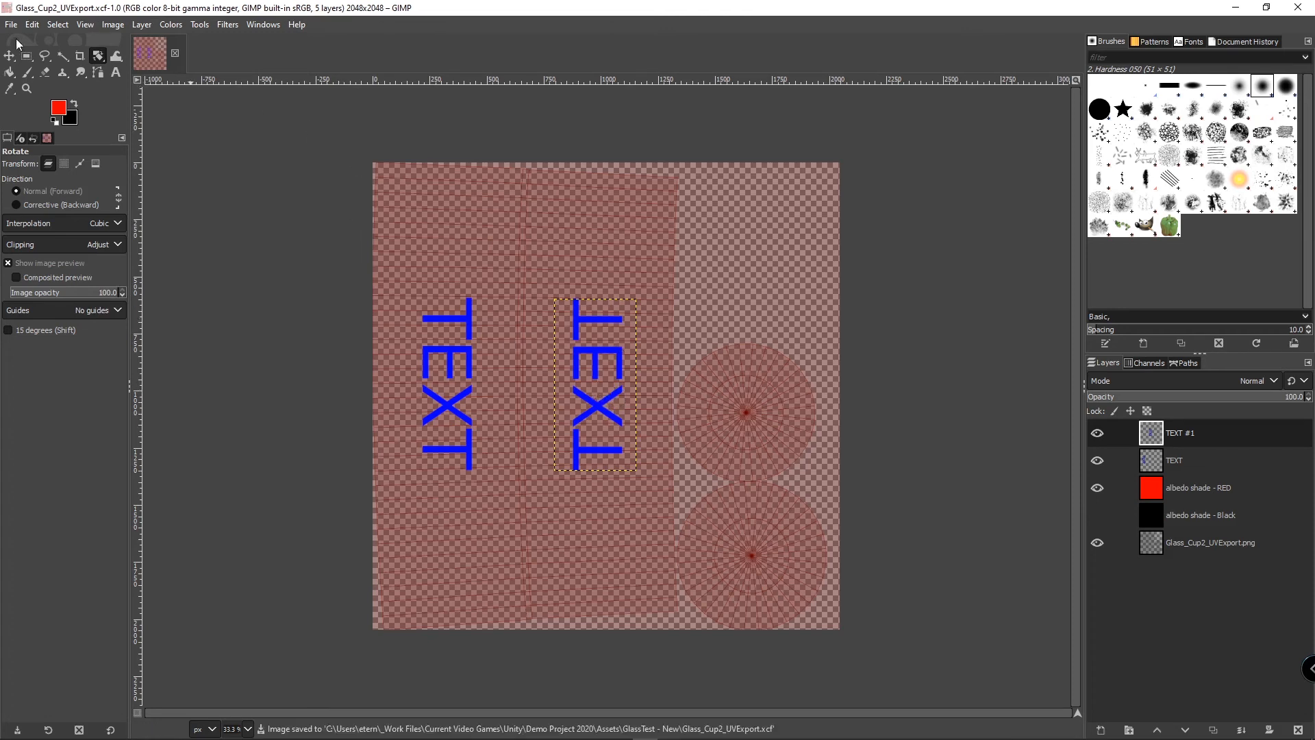
click(11, 27)
click(54, 220)
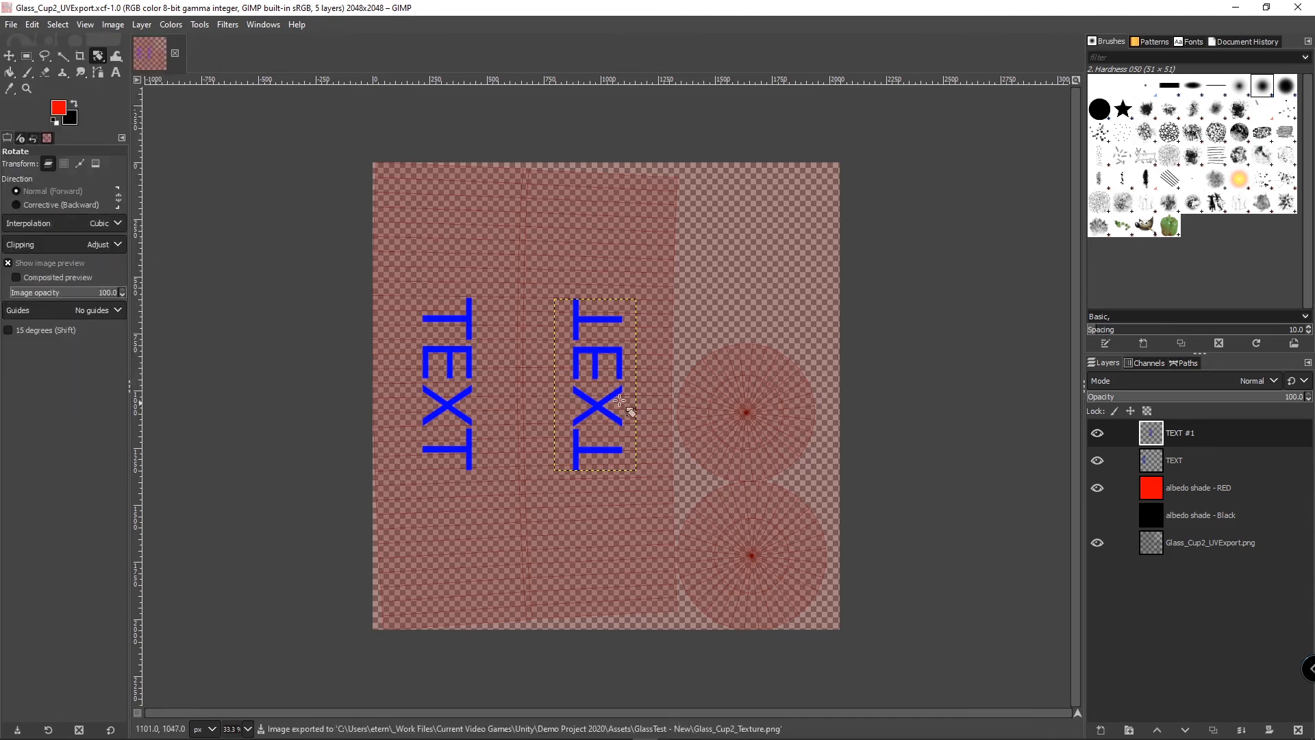
Step: Switch to Unity and inspect the updated texture on the second cup up close from above
key(alt+Tab)
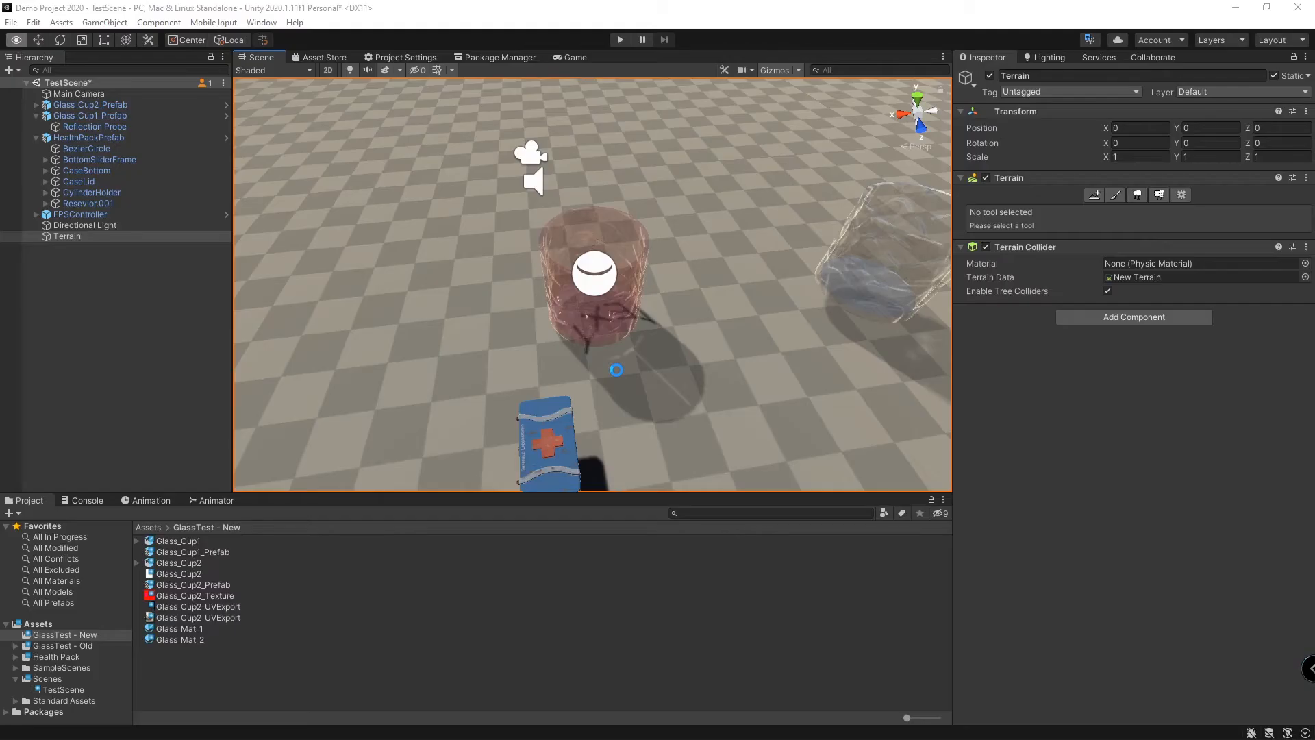
middle_drag(646, 314, 609, 335)
scroll(569, 326, up, 4)
middle_drag(503, 327, 511, 324)
alt+drag(511, 329, 656, 329)
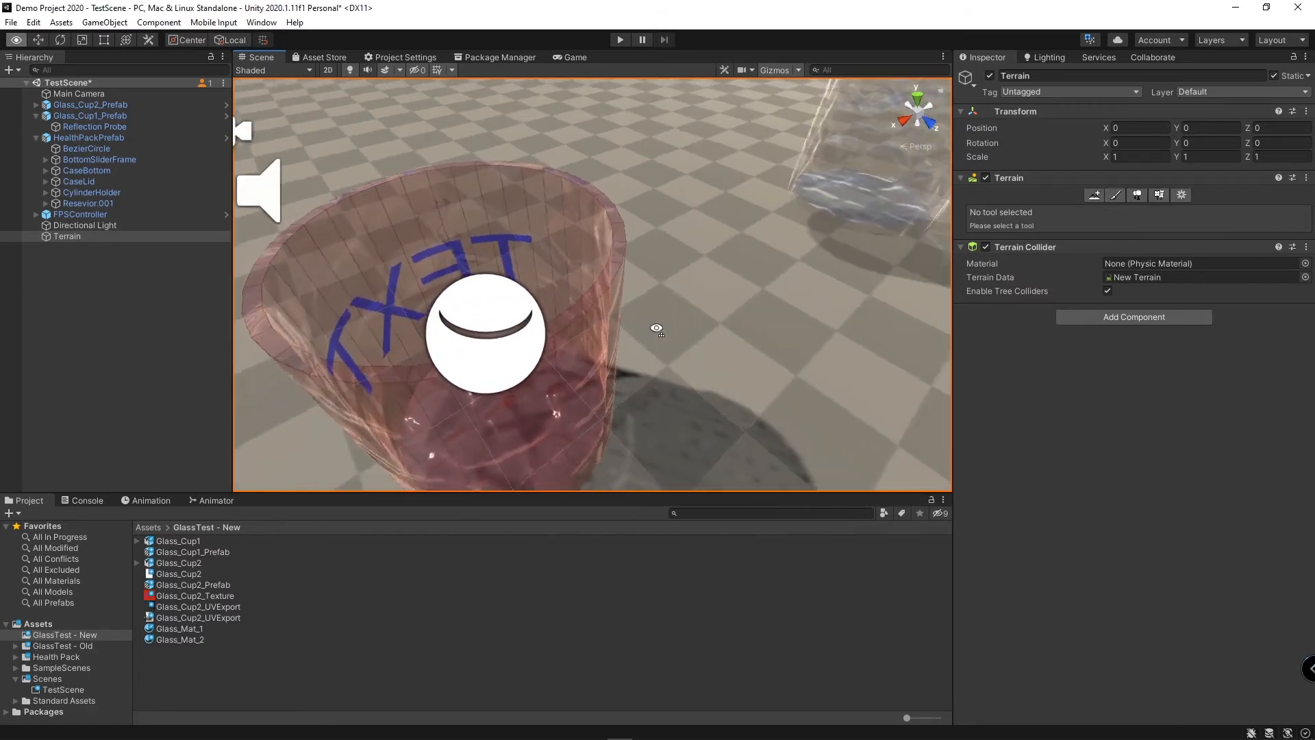
mouse_move(513, 349)
middle_down()
mouse_move(582, 349)
mouse_move(522, 351)
middle_up()
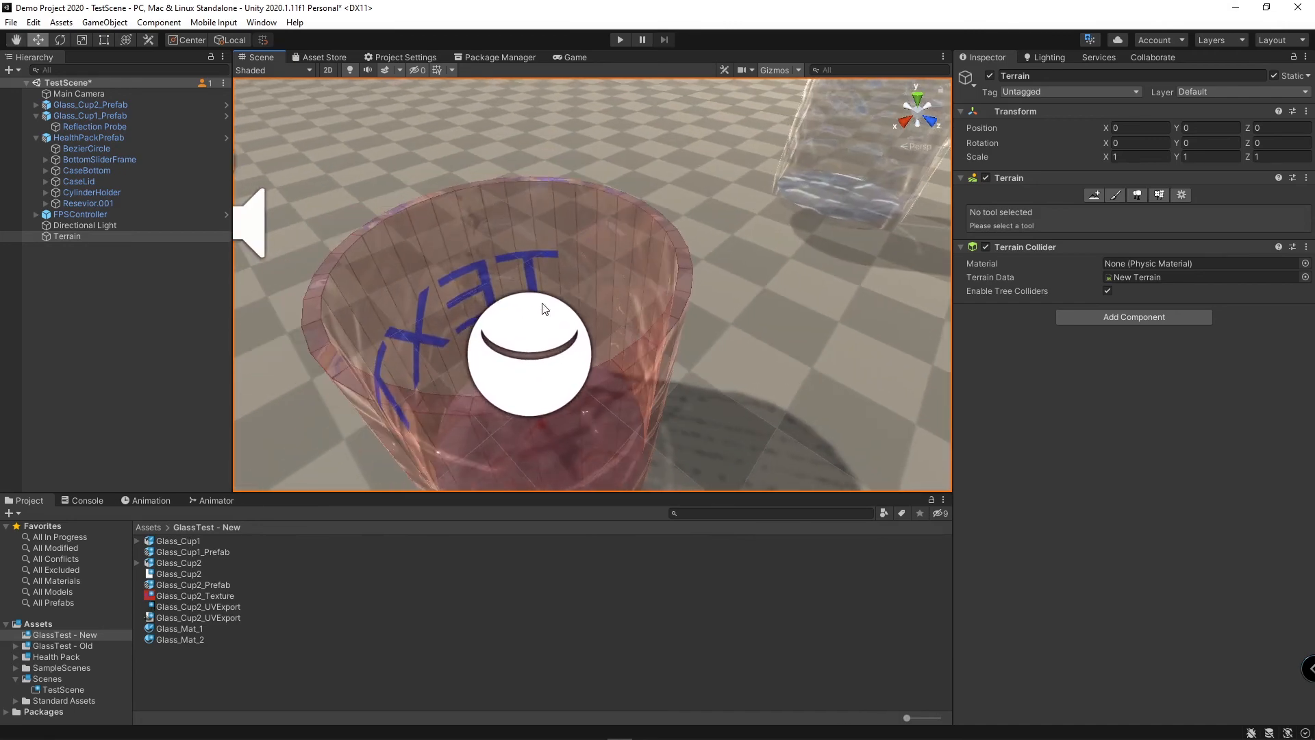
Step: In GIMP, hide the Glass_Cup2_UVExport.png layer, then save the project and re-export the image over Glass_Cup2_Texture.png
key(alt+Tab)
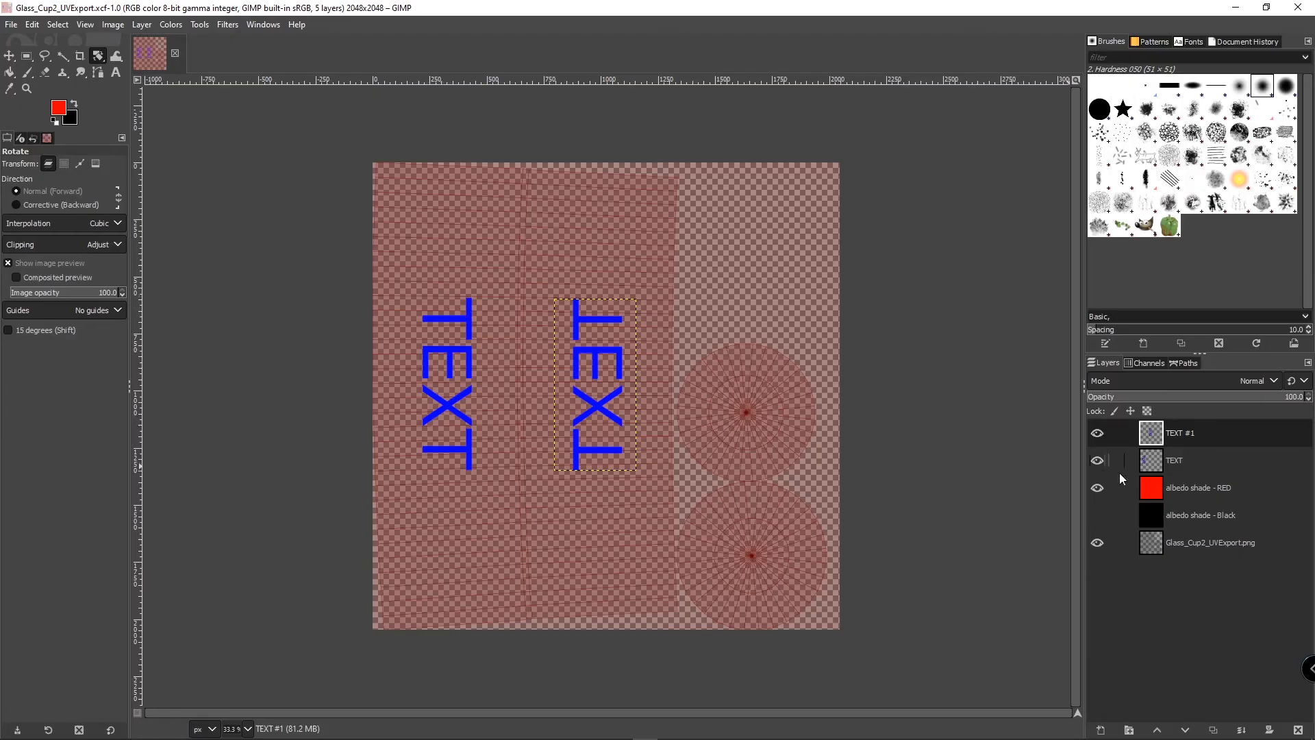
click(1097, 542)
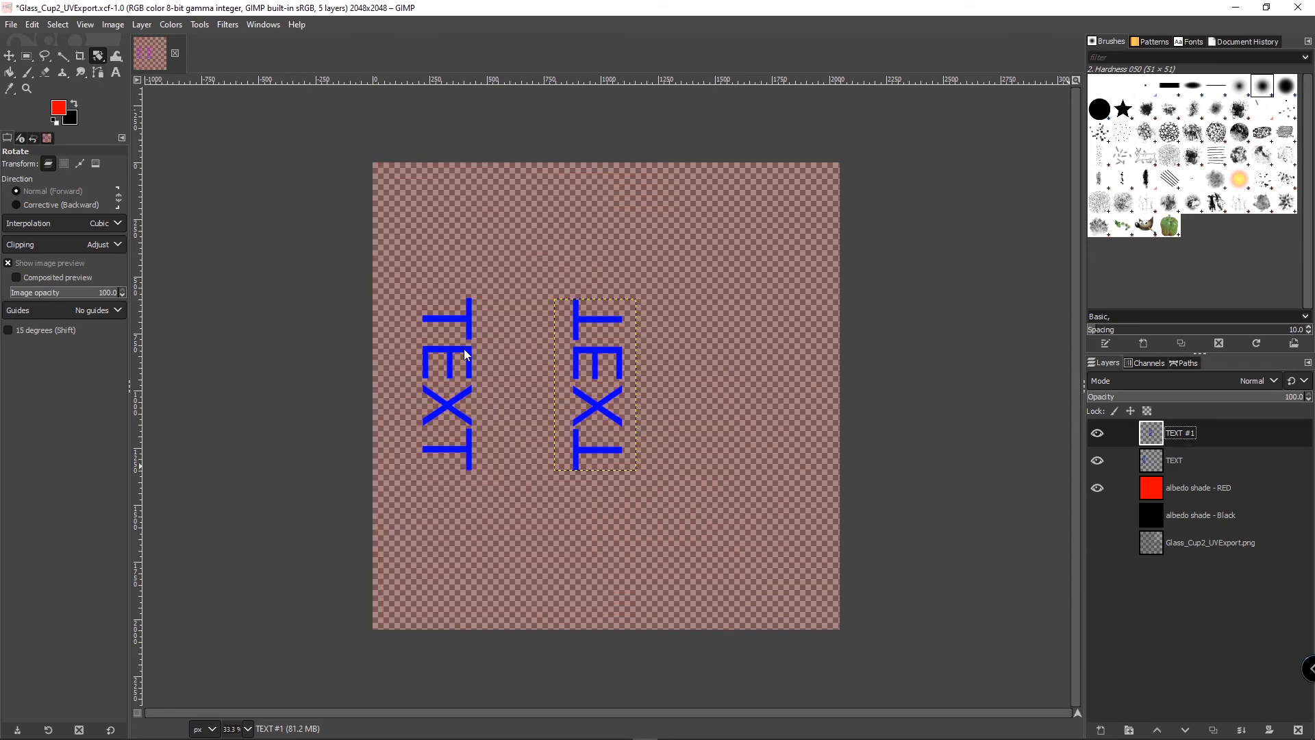
key(ctrl+s)
click(11, 26)
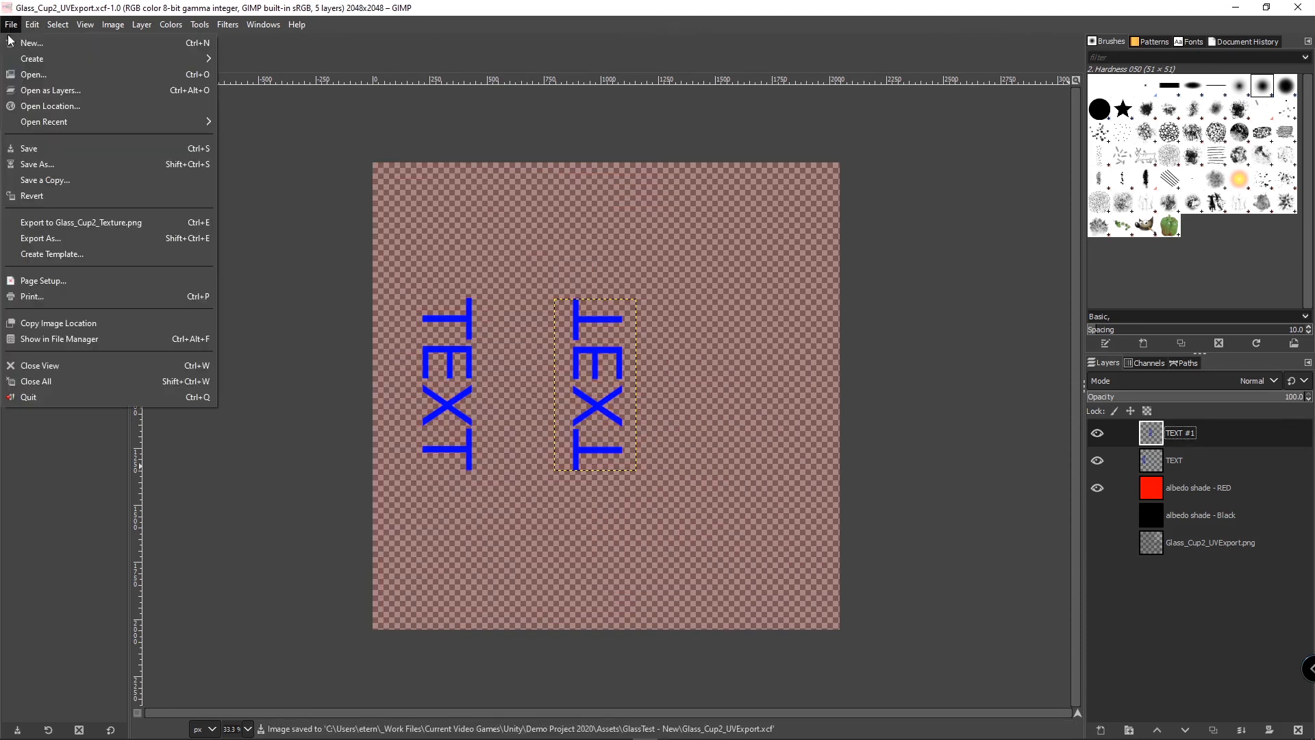
click(62, 222)
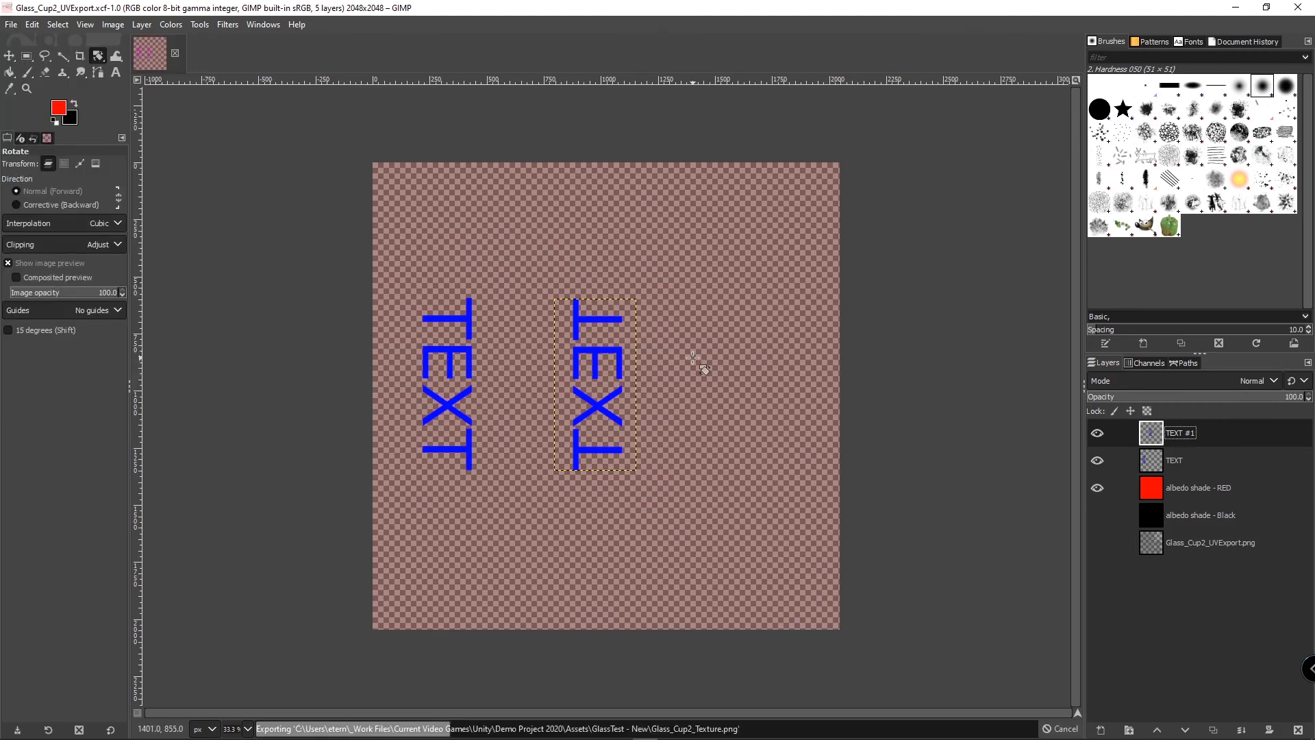
Step: Switch to Unity and examine the text and its shadow on the second cup, close up and from farther around the scene
key(alt+Tab)
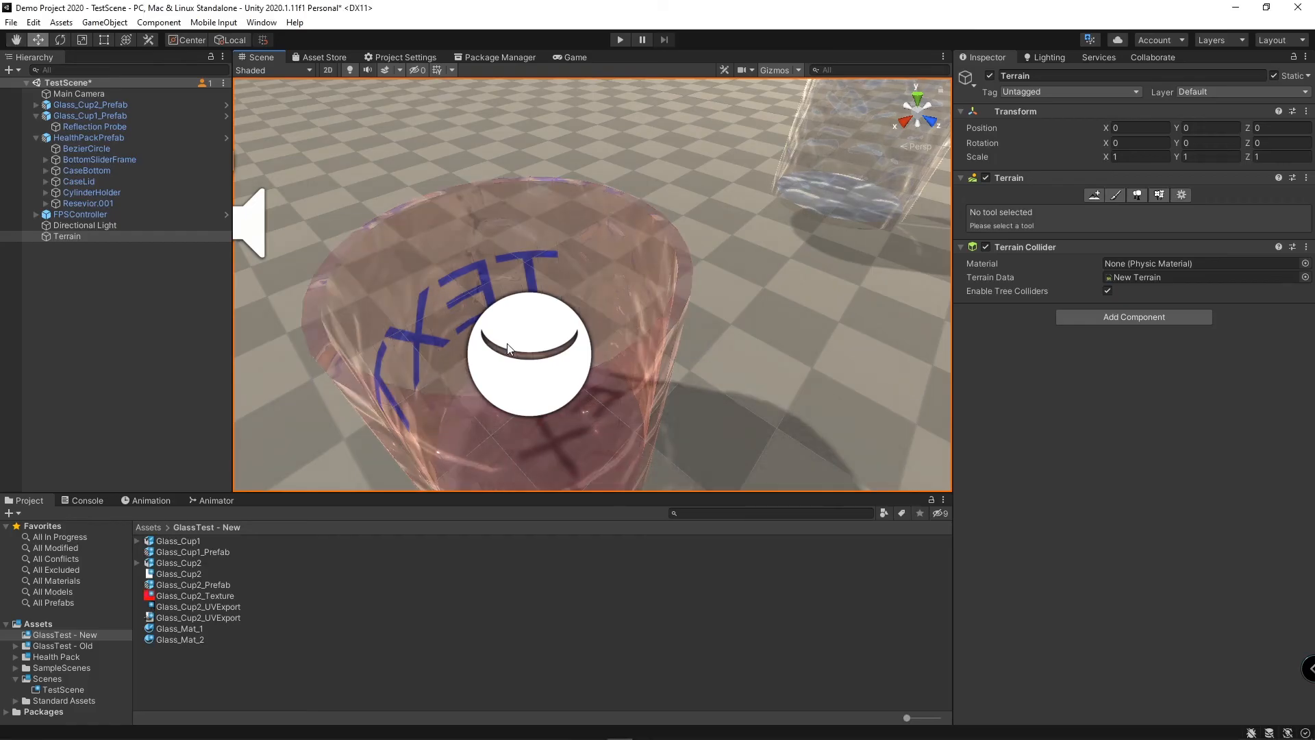
middle_drag(507, 350, 532, 344)
alt+drag(532, 343, 578, 358)
middle_drag(578, 358, 548, 352)
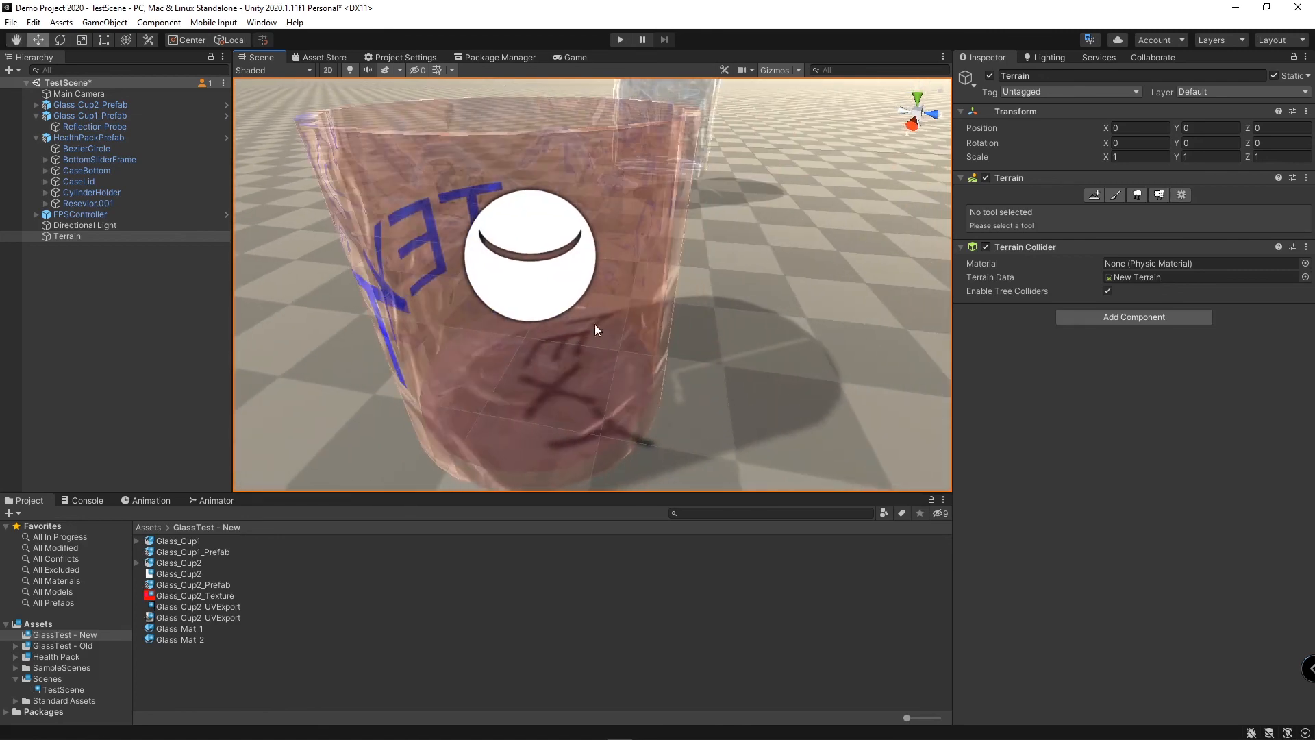
alt+drag(595, 323, 582, 340)
alt+drag(514, 363, 590, 376)
scroll(528, 363, down, 3)
middle_drag(589, 376, 628, 360)
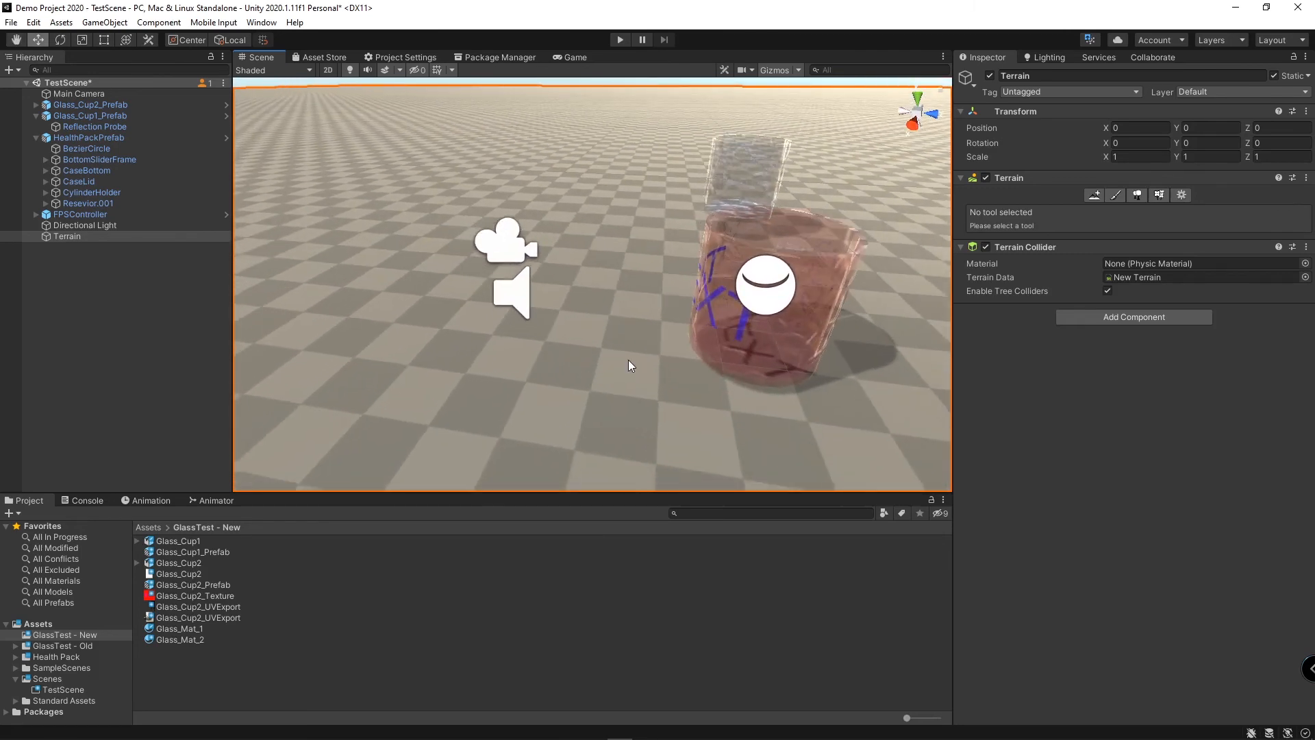
right_drag(628, 360, 725, 345)
middle_drag(684, 350, 713, 343)
middle_drag(721, 290, 526, 322)
right_drag(526, 322, 452, 358)
mouse_move(546, 306)
middle_down()
mouse_move(471, 325)
mouse_move(567, 308)
mouse_move(610, 340)
middle_up()
right_drag(610, 340, 712, 281)
mouse_move(514, 341)
middle_down()
mouse_move(542, 334)
mouse_move(536, 304)
middle_up()
Step: Select the second cup in the scene to check the outline around its text, then return the selection to the terrain
click(537, 305)
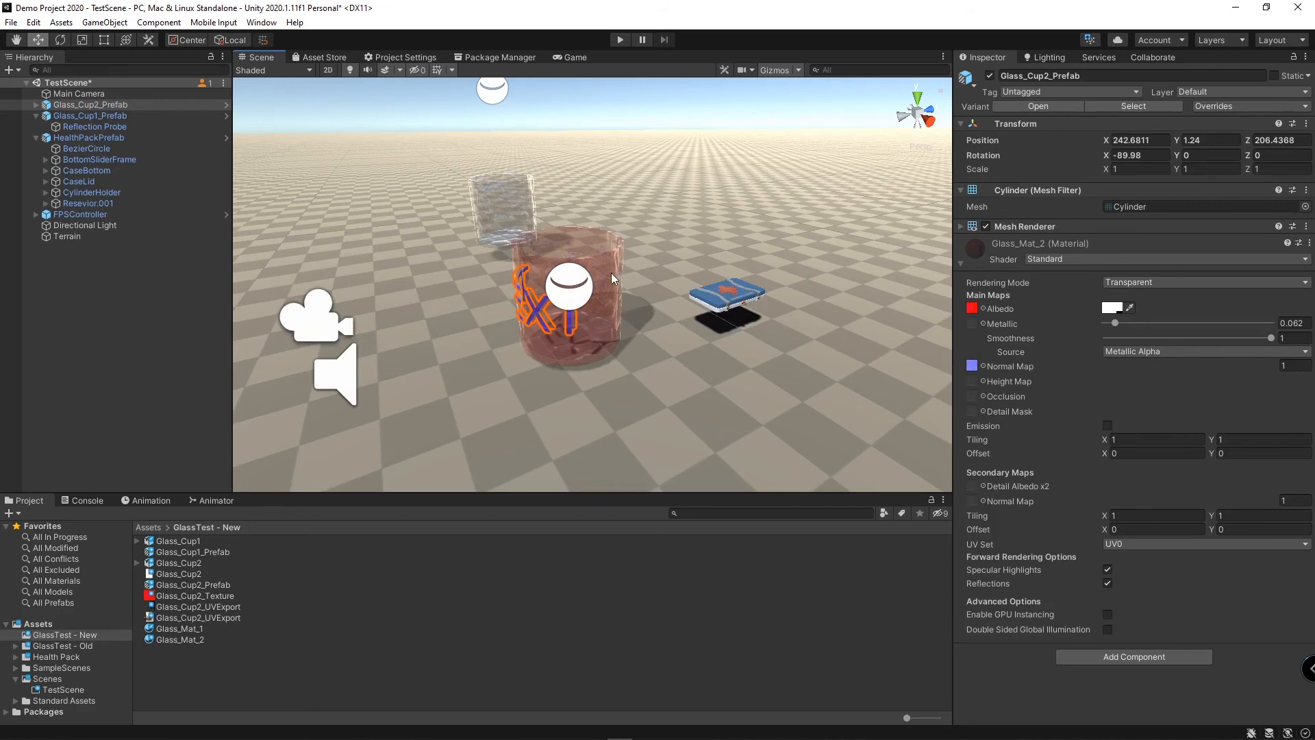
click(433, 360)
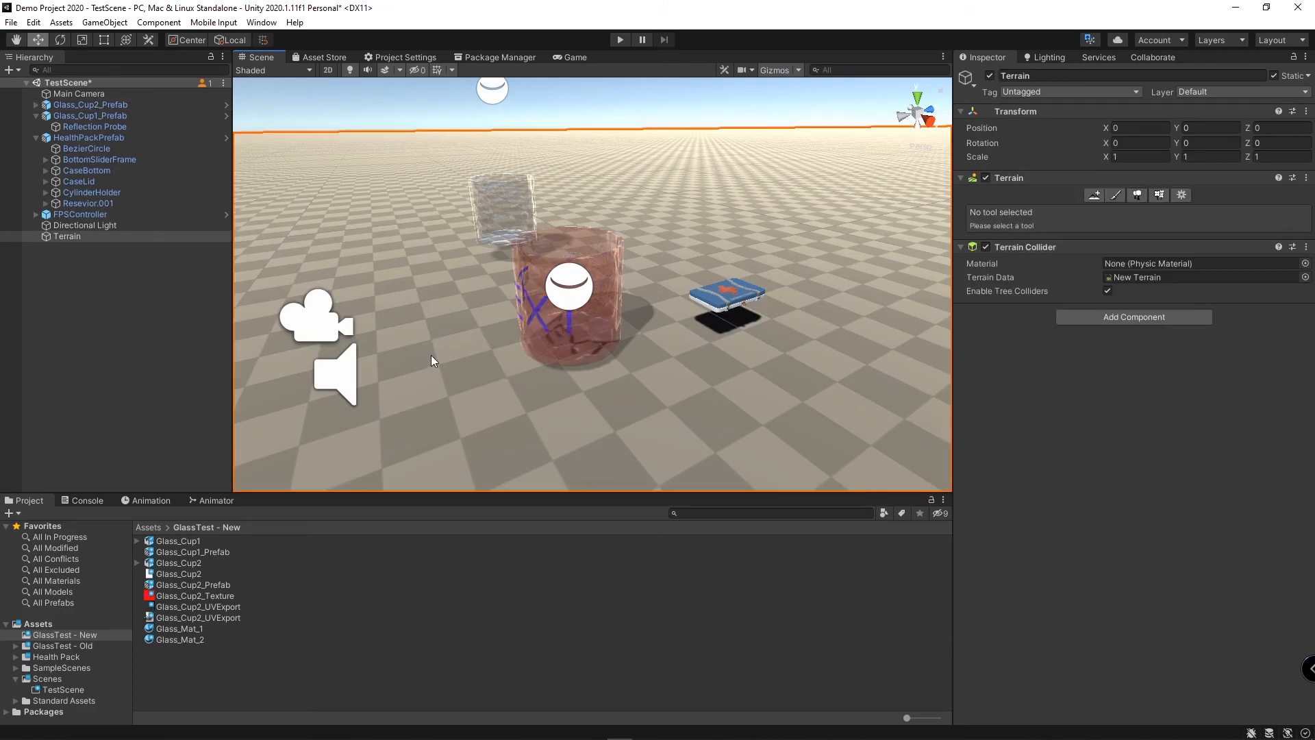
click(537, 316)
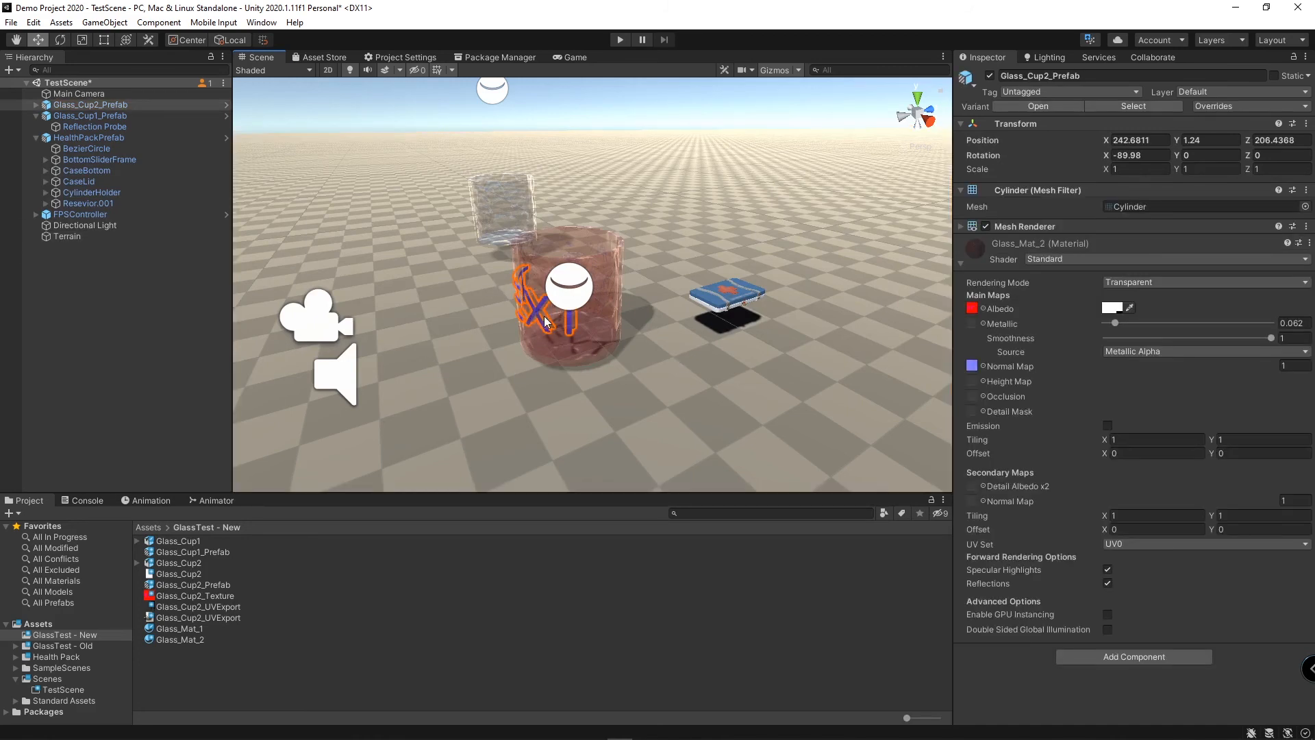
click(627, 367)
middle_drag(548, 401, 576, 384)
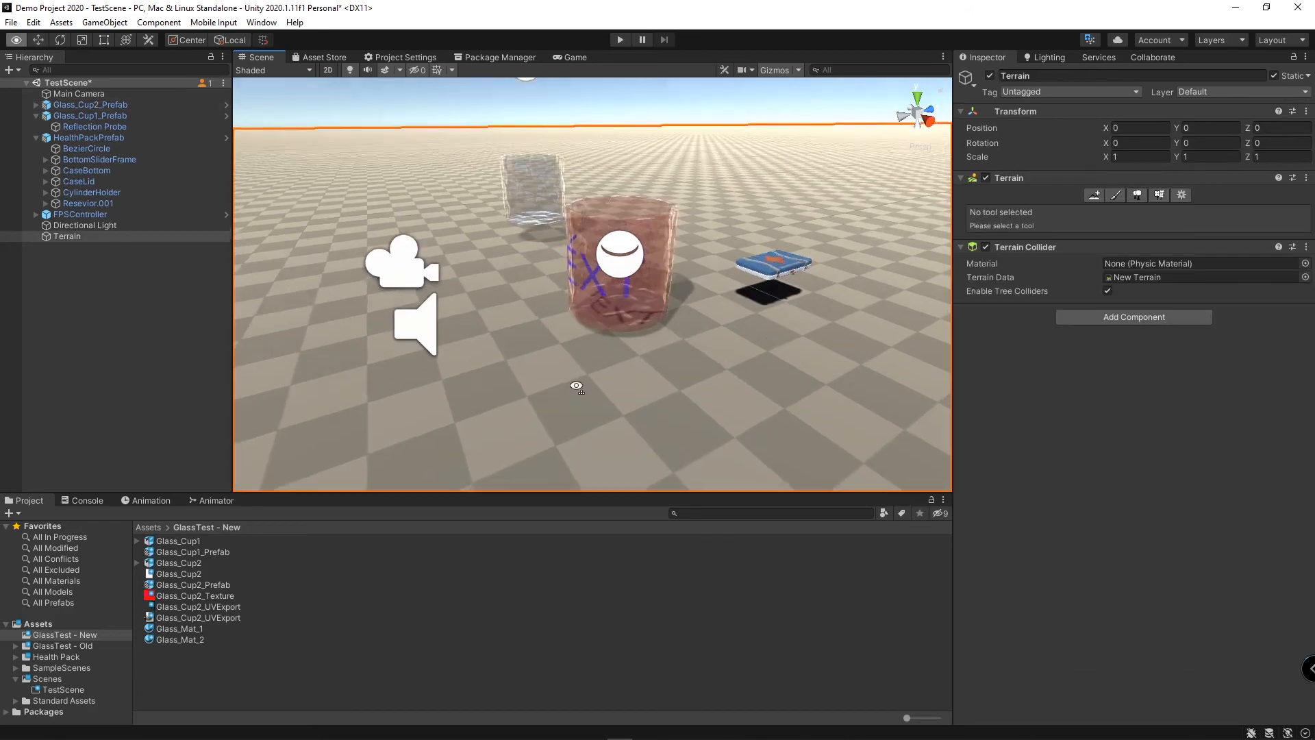
Step: Alternate the selection between the second cup and the terrain to examine the outline around the cup's text up close
right_drag(575, 384, 657, 387)
middle_drag(657, 388, 624, 390)
mouse_move(625, 390)
right_down()
mouse_move(576, 391)
mouse_move(600, 396)
right_up()
middle_drag(600, 389, 520, 376)
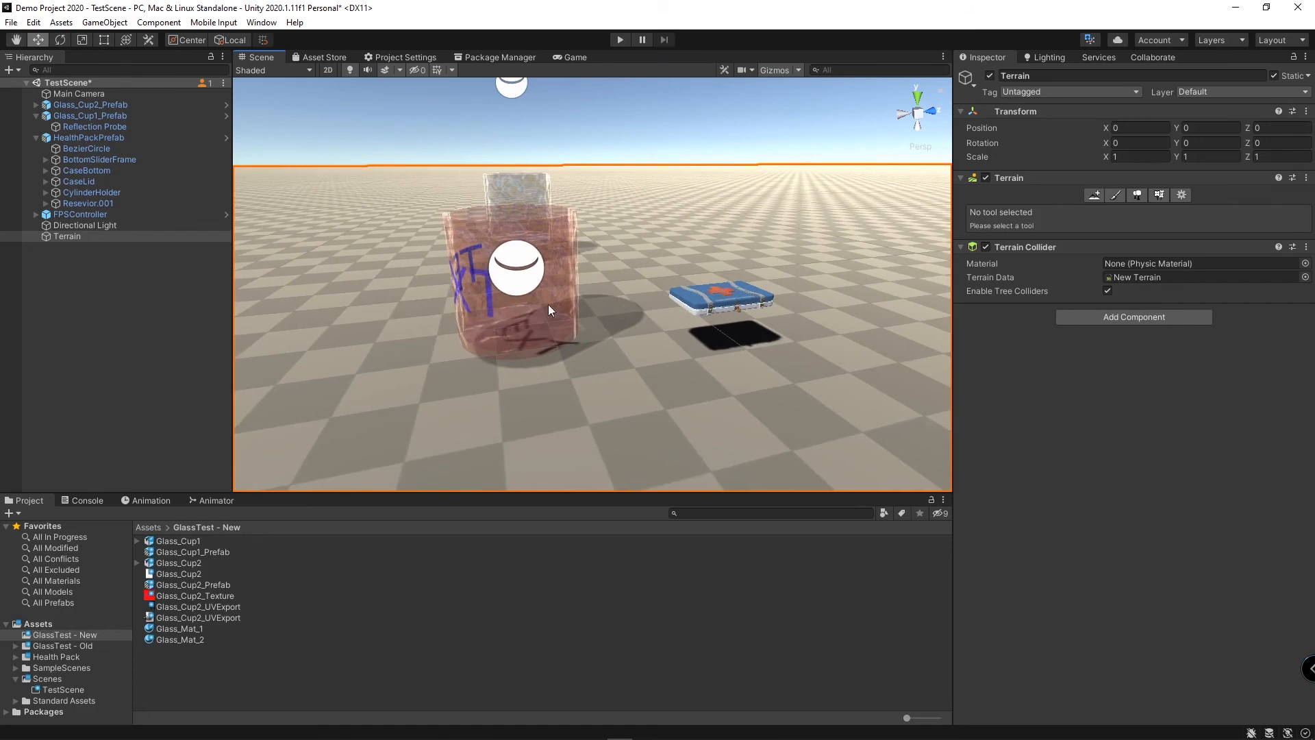
click(486, 285)
right_drag(597, 324, 632, 363)
click(520, 344)
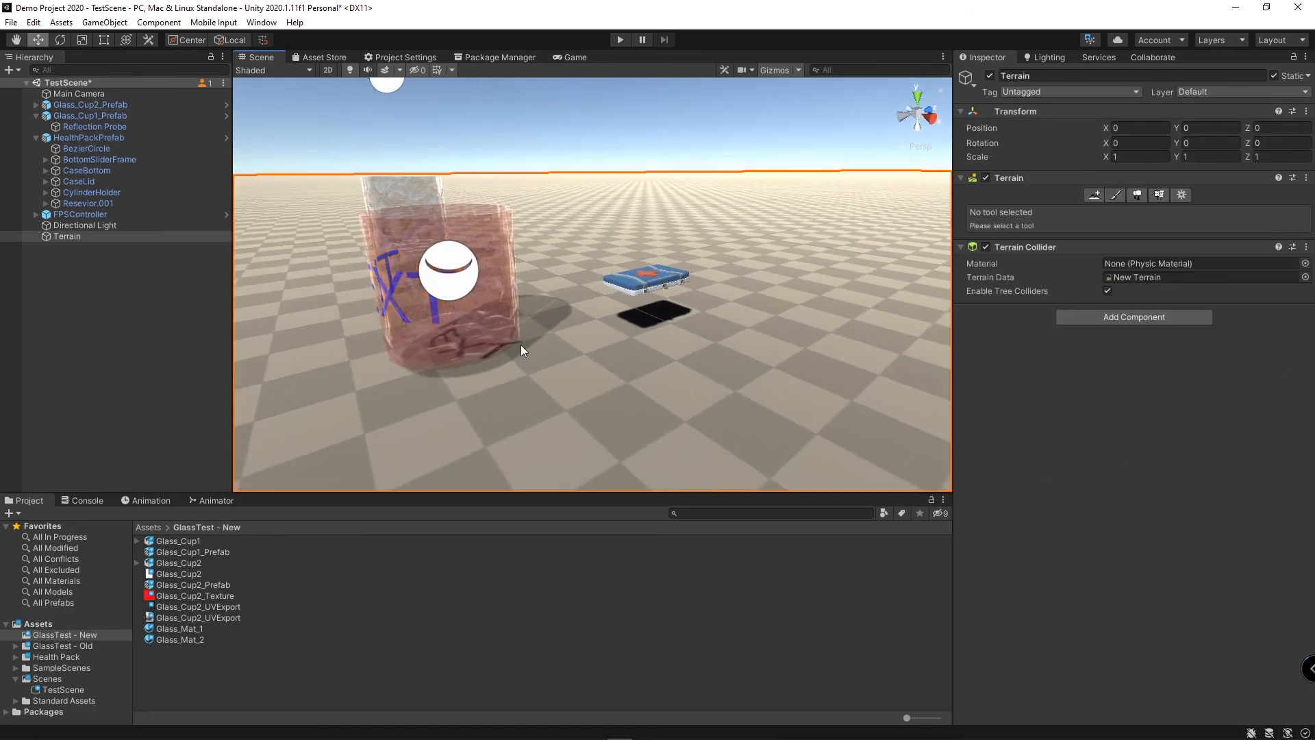
click(508, 331)
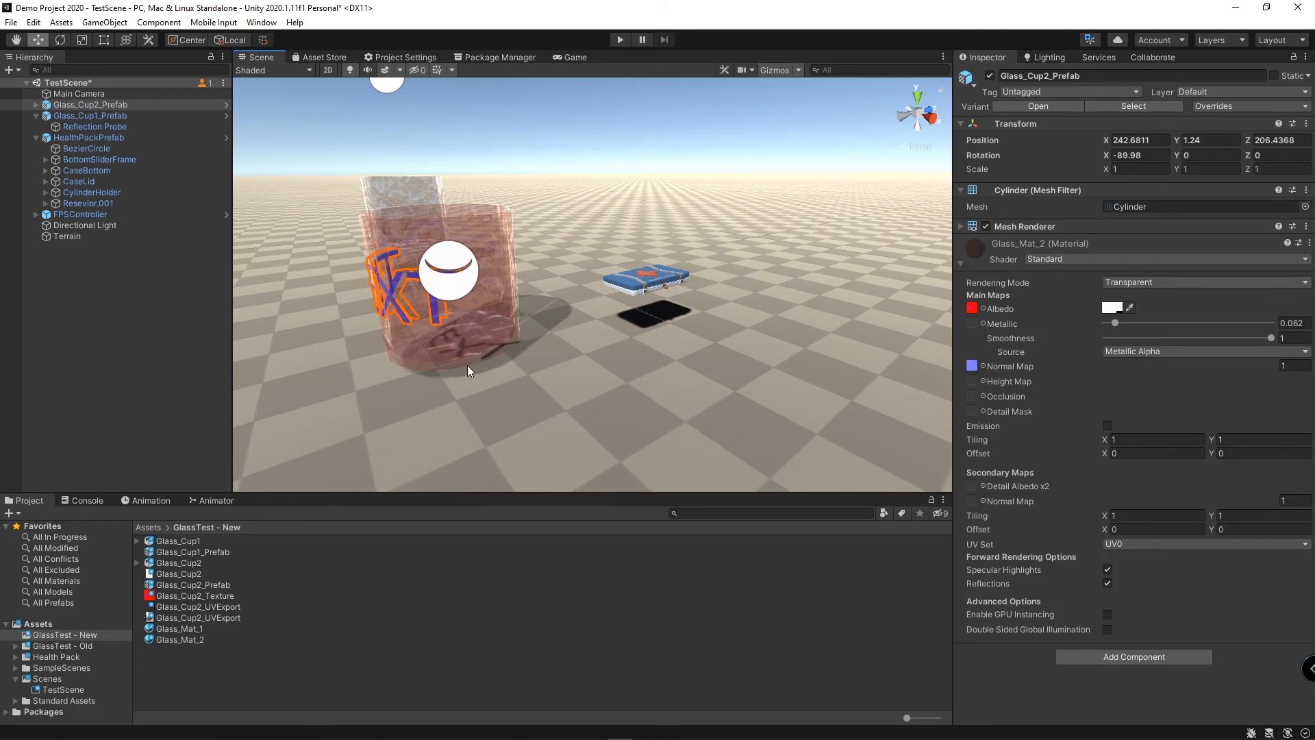
click(574, 358)
click(508, 334)
click(503, 351)
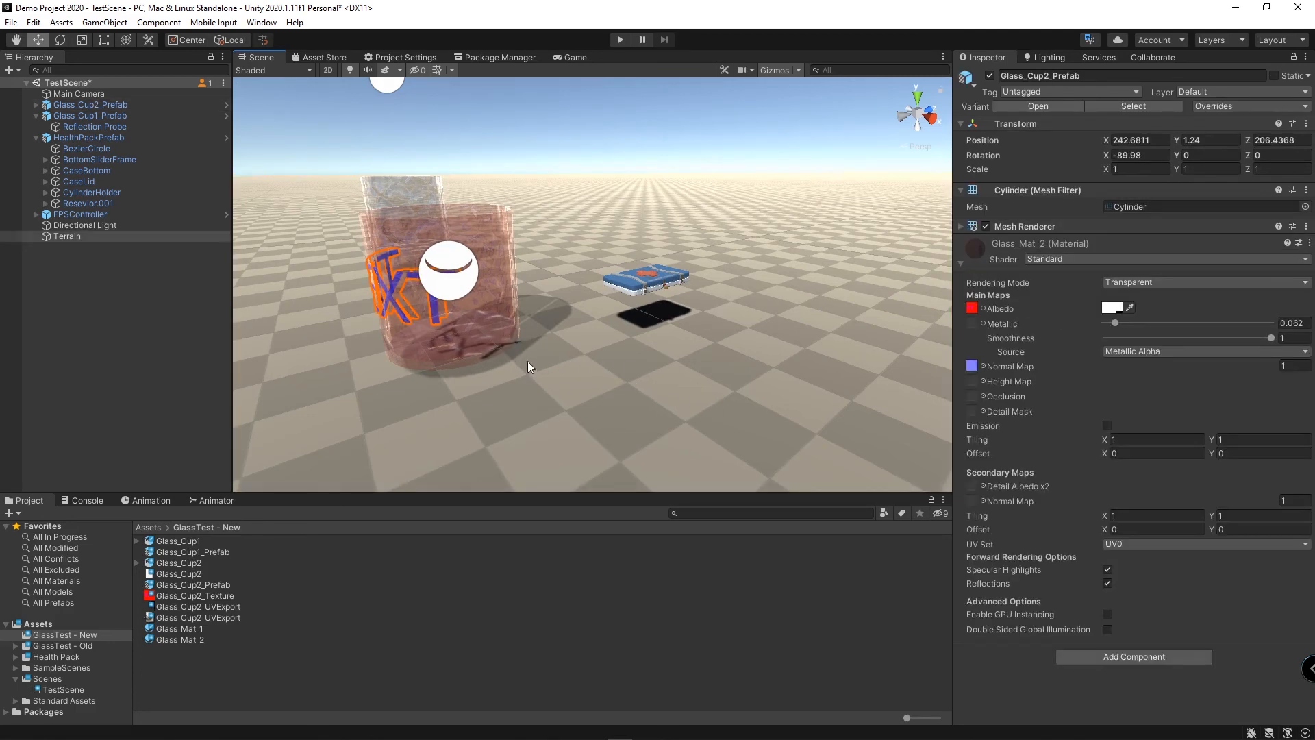
click(513, 286)
click(561, 367)
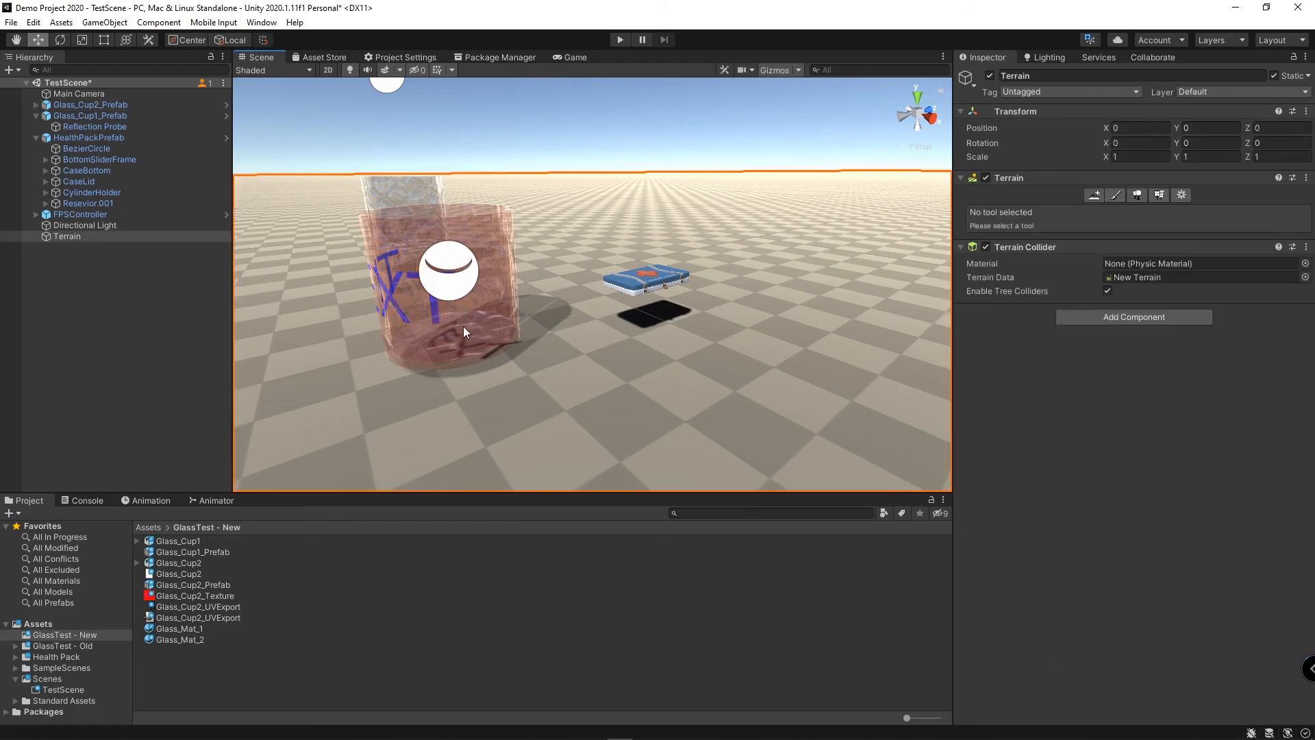
click(462, 326)
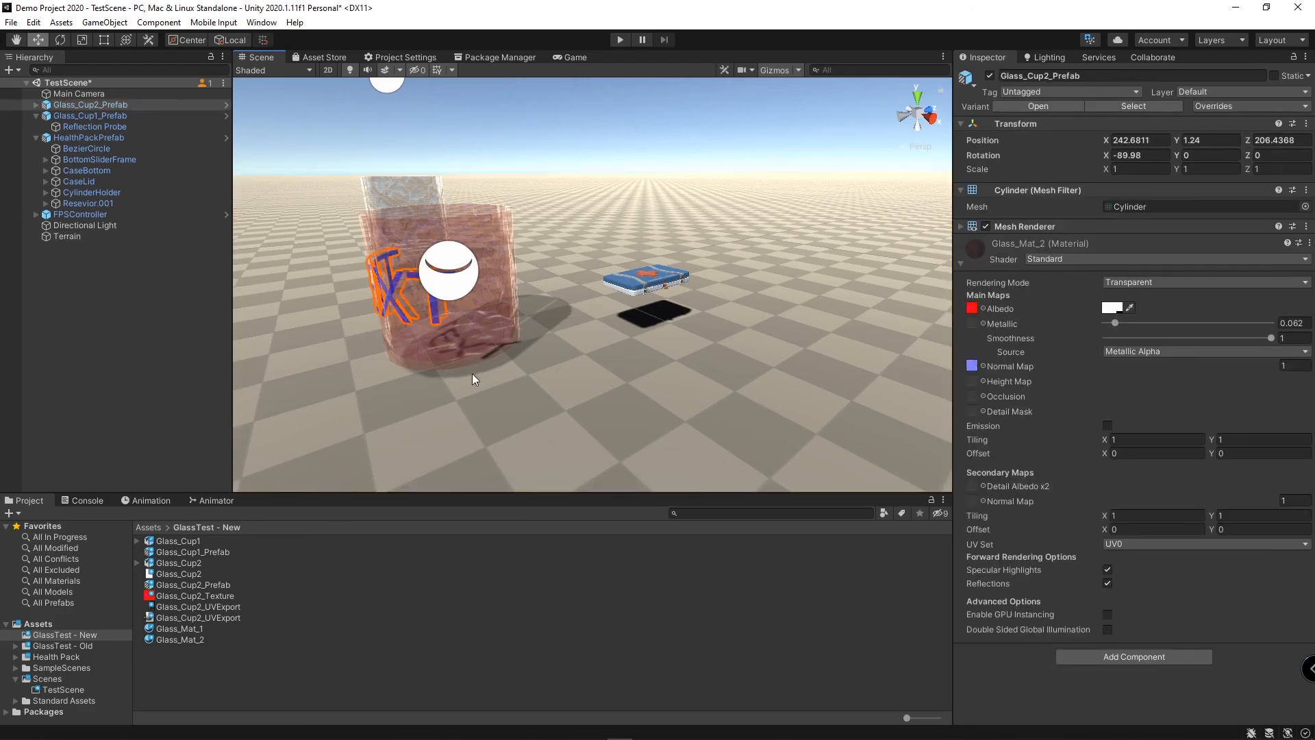
Step: View both cups and the health pack together from farther back, and check the rendering mode options of the second cup's material
right_drag(512, 337, 529, 352)
scroll(482, 332, down, 4)
mouse_move(450, 319)
middle_down()
mouse_move(498, 317)
mouse_move(754, 430)
mouse_move(728, 435)
mouse_move(682, 352)
mouse_move(687, 368)
middle_up()
scroll(652, 346, down, 2)
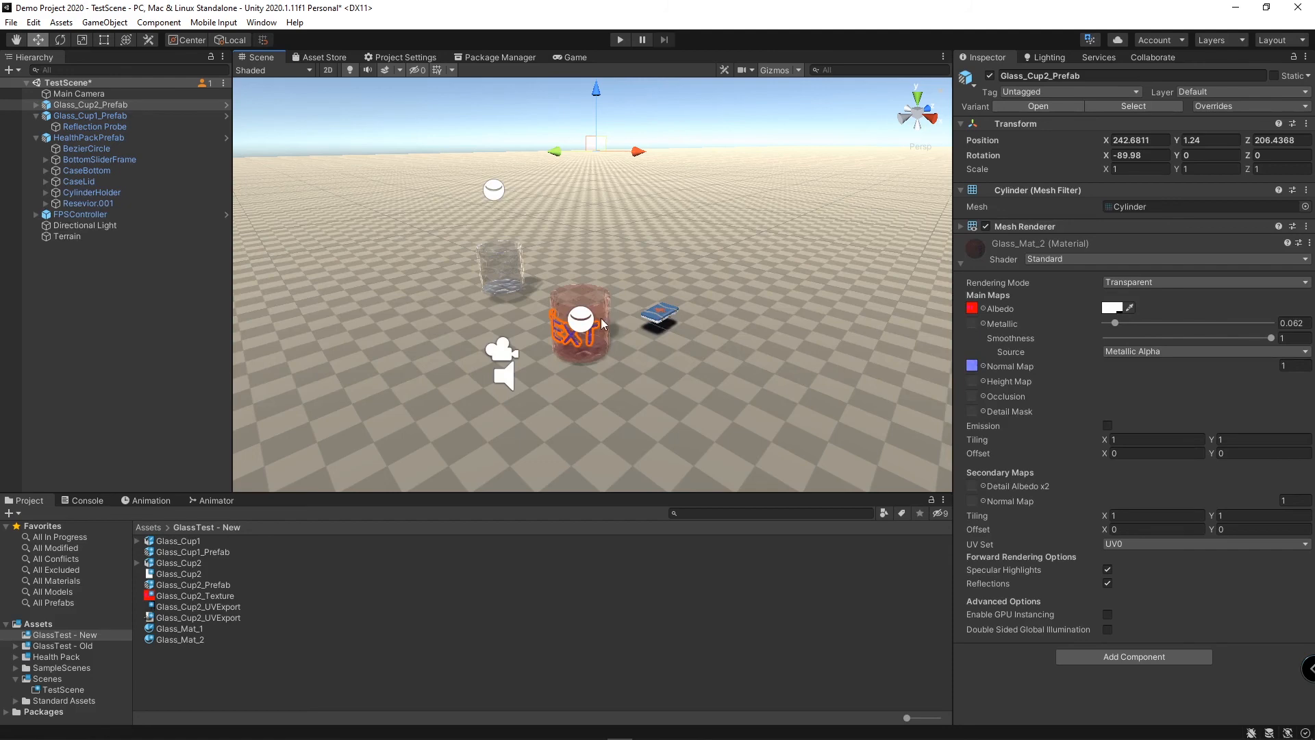
right_drag(611, 346, 635, 379)
mouse_move(730, 404)
right_down()
mouse_move(643, 391)
mouse_move(802, 371)
right_up()
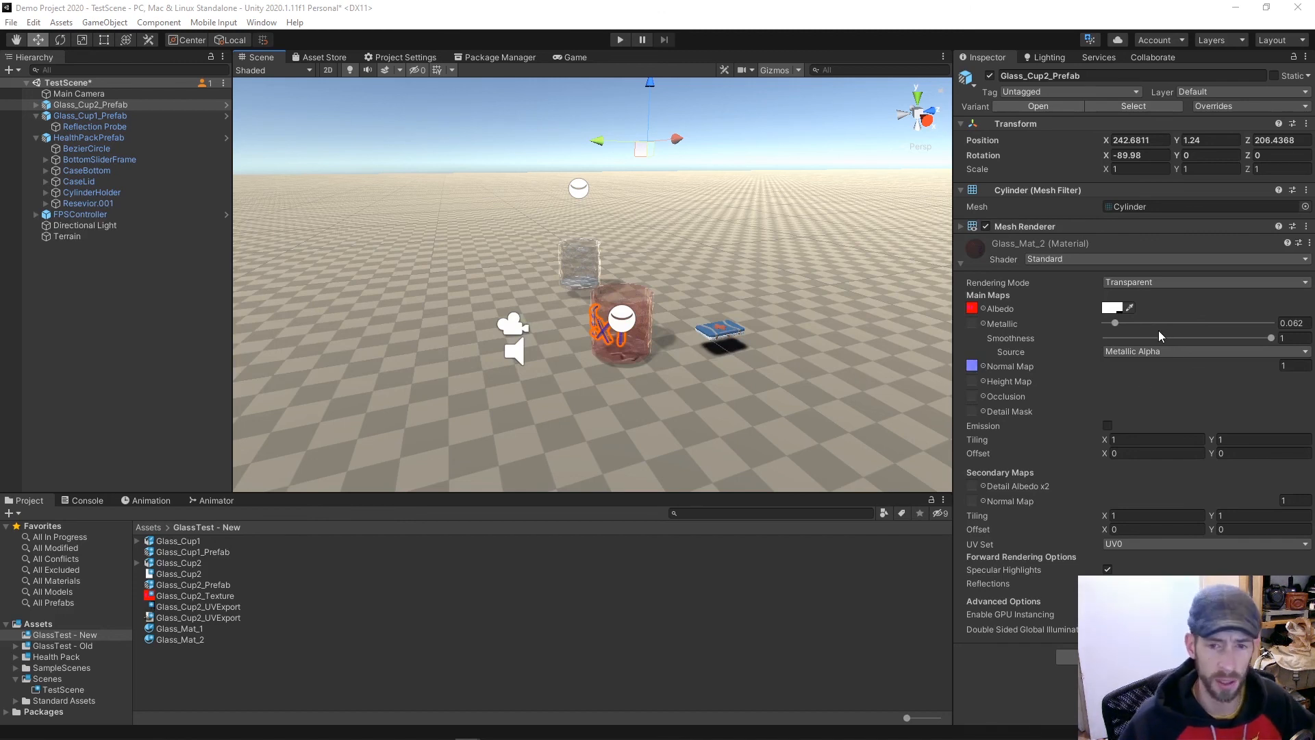
click(1187, 282)
click(1186, 283)
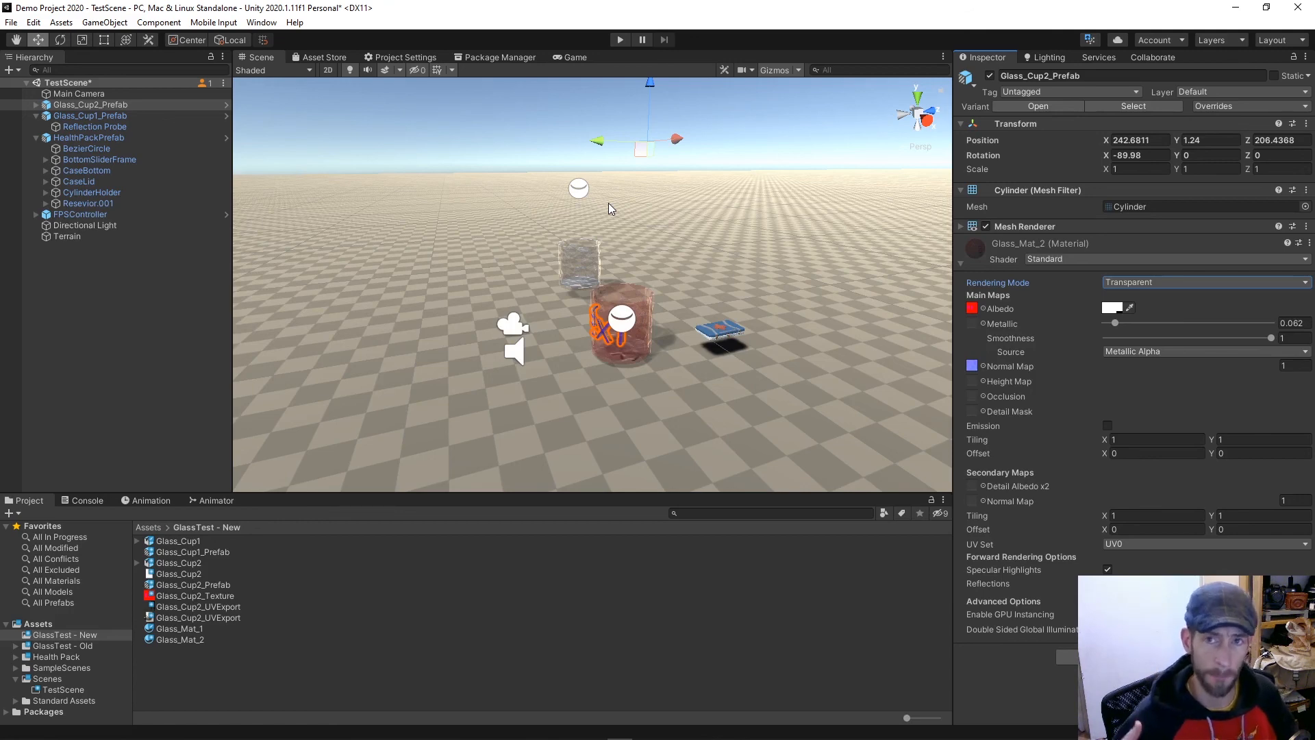
Step: Open Glass_Cup2_Prefab for editing and select its Reflection Probe
double_click(179, 585)
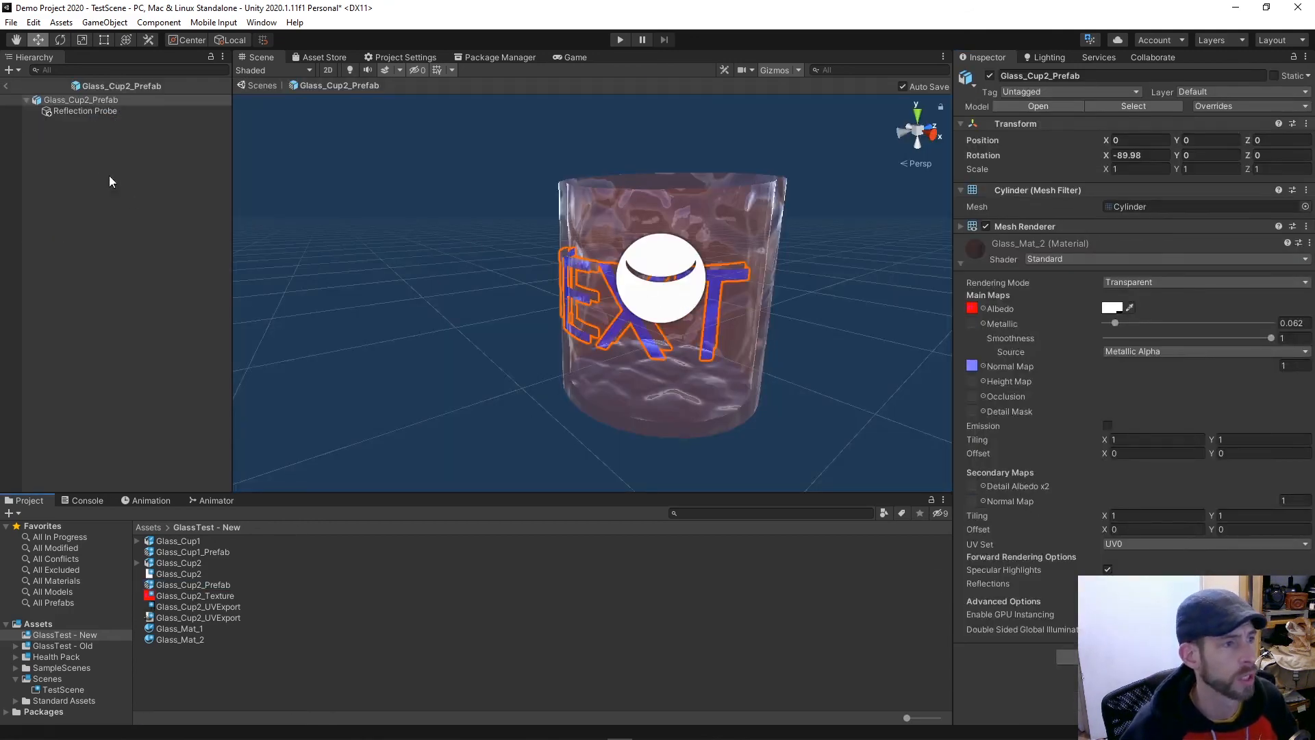
click(97, 109)
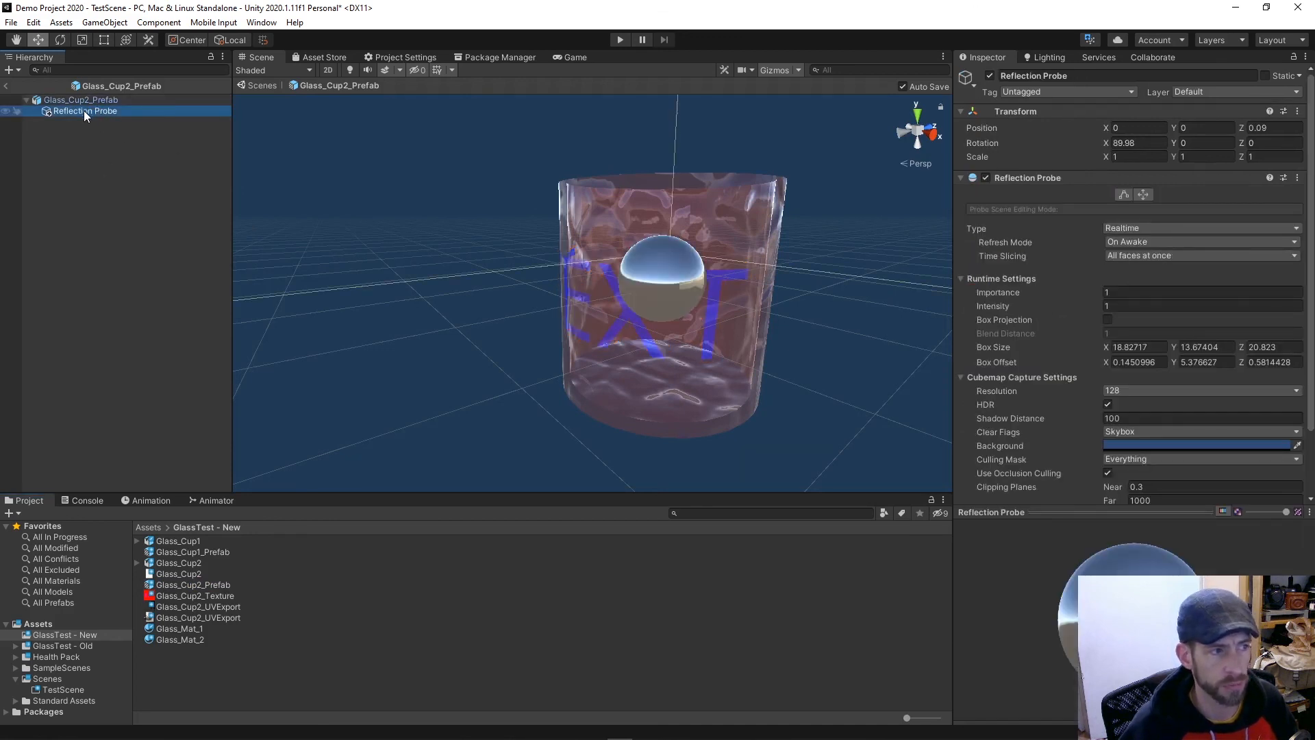
Step: Try the Baked type on the second cup's reflection probe, and return it to Realtime
click(1153, 228)
click(1153, 241)
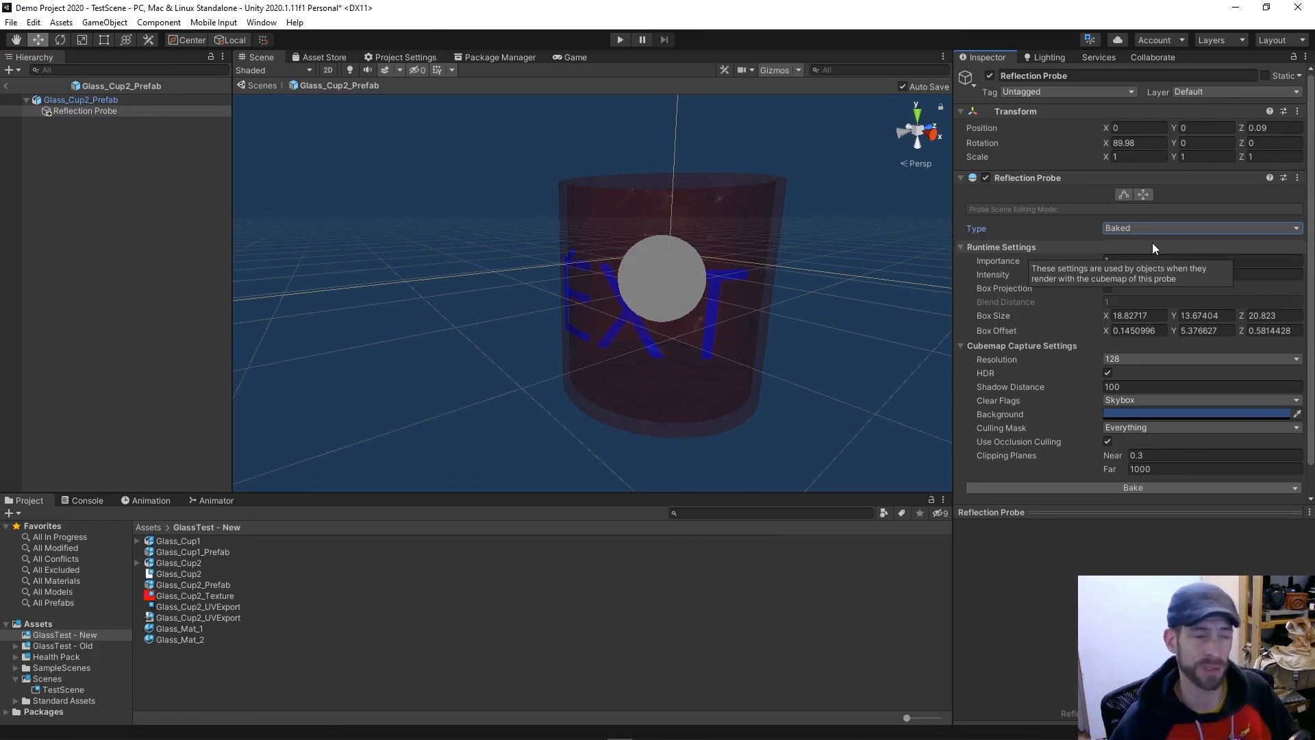
click(1181, 229)
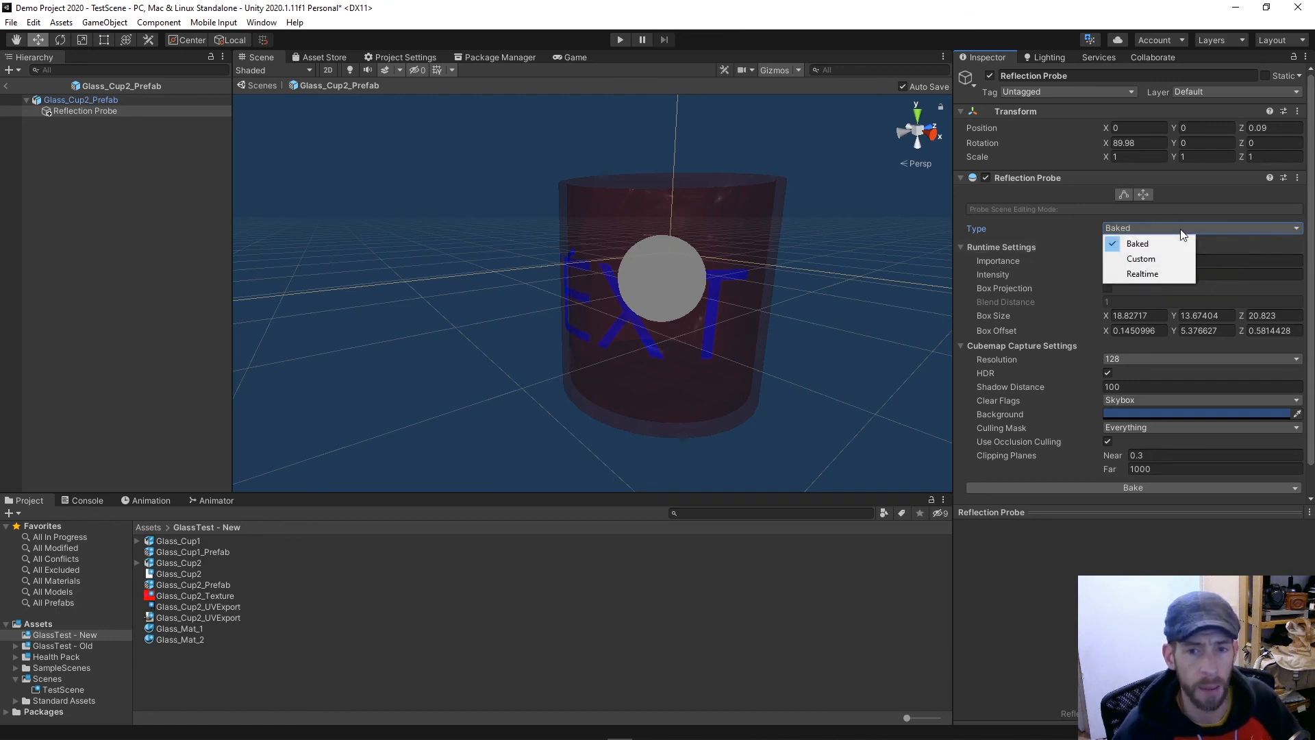
click(1142, 273)
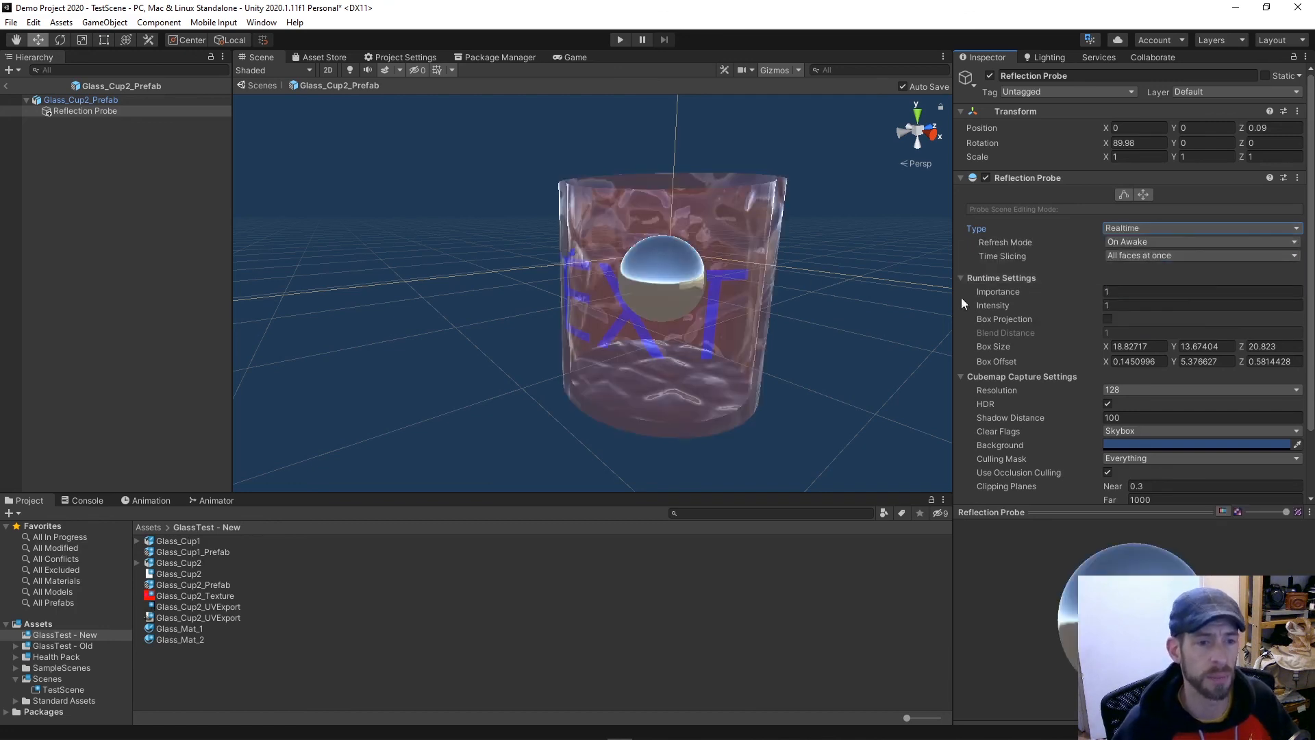